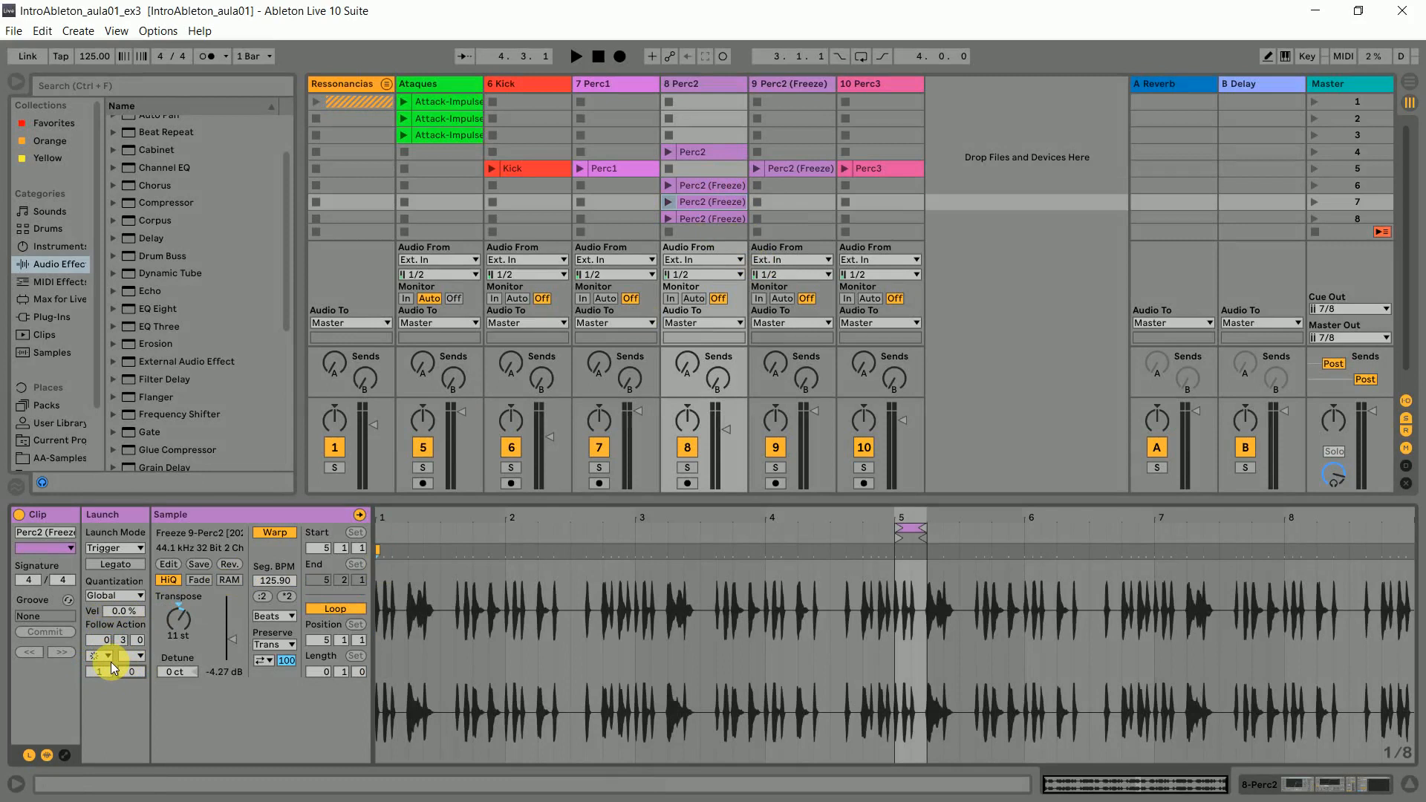
click(108, 658)
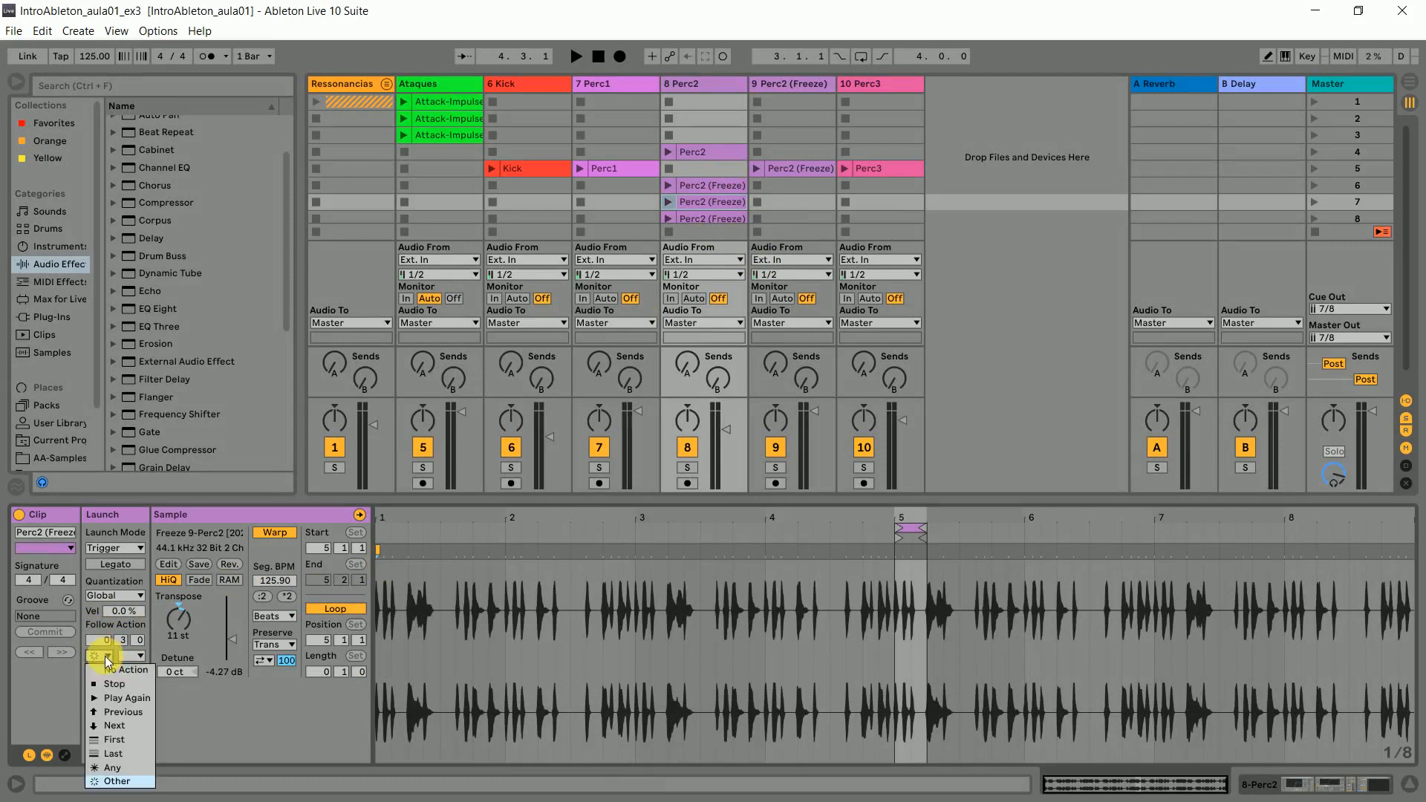
click(108, 658)
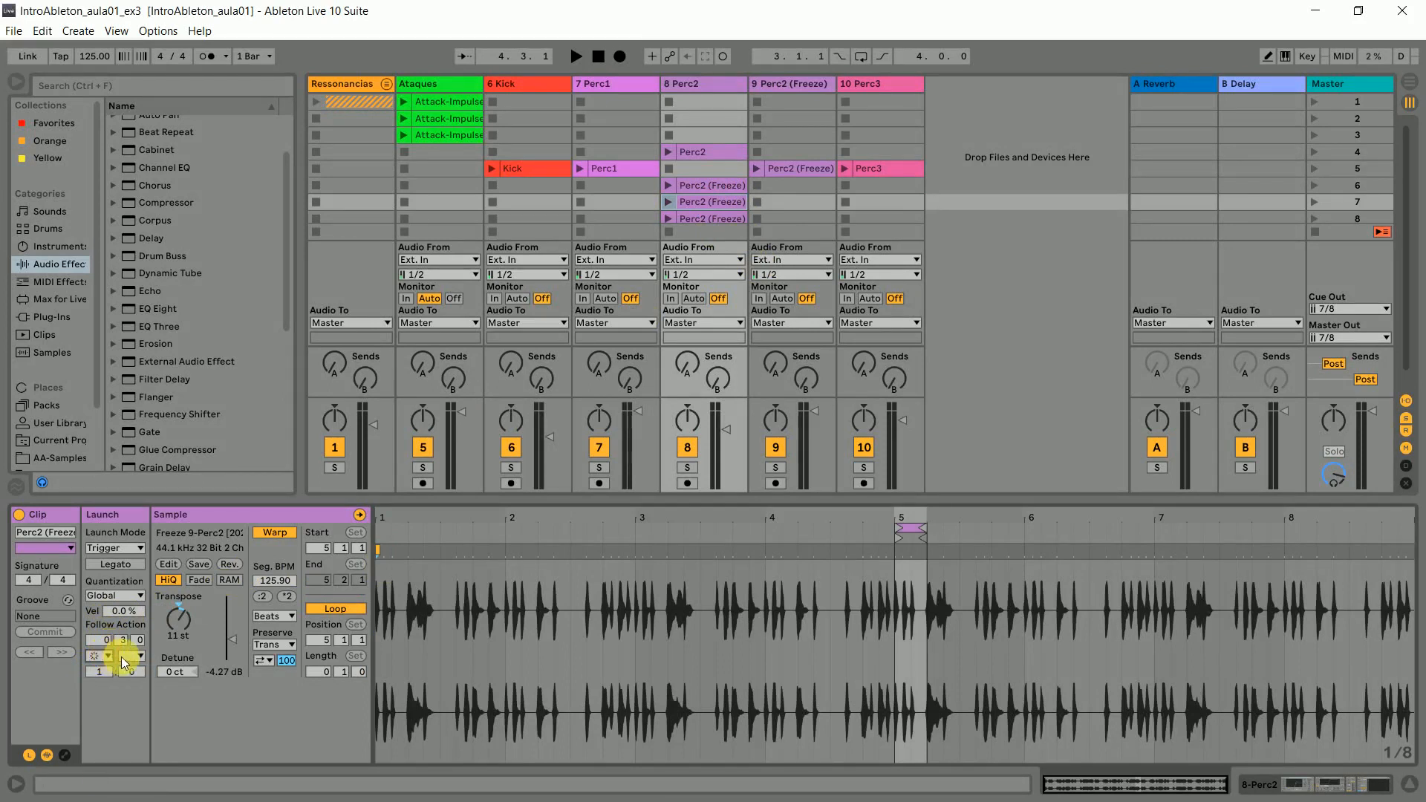
click(137, 656)
click(134, 656)
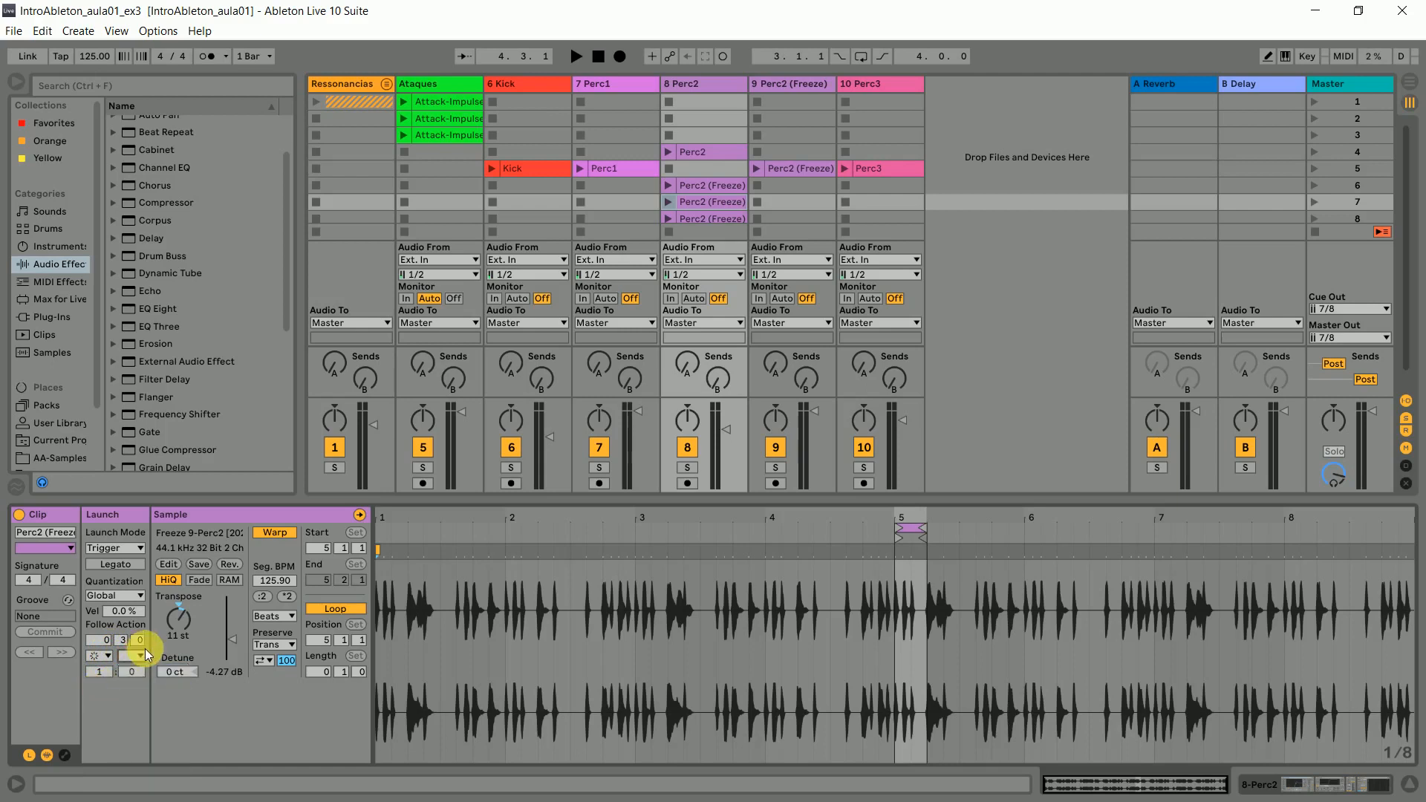
scroll(886, 165, down, 1)
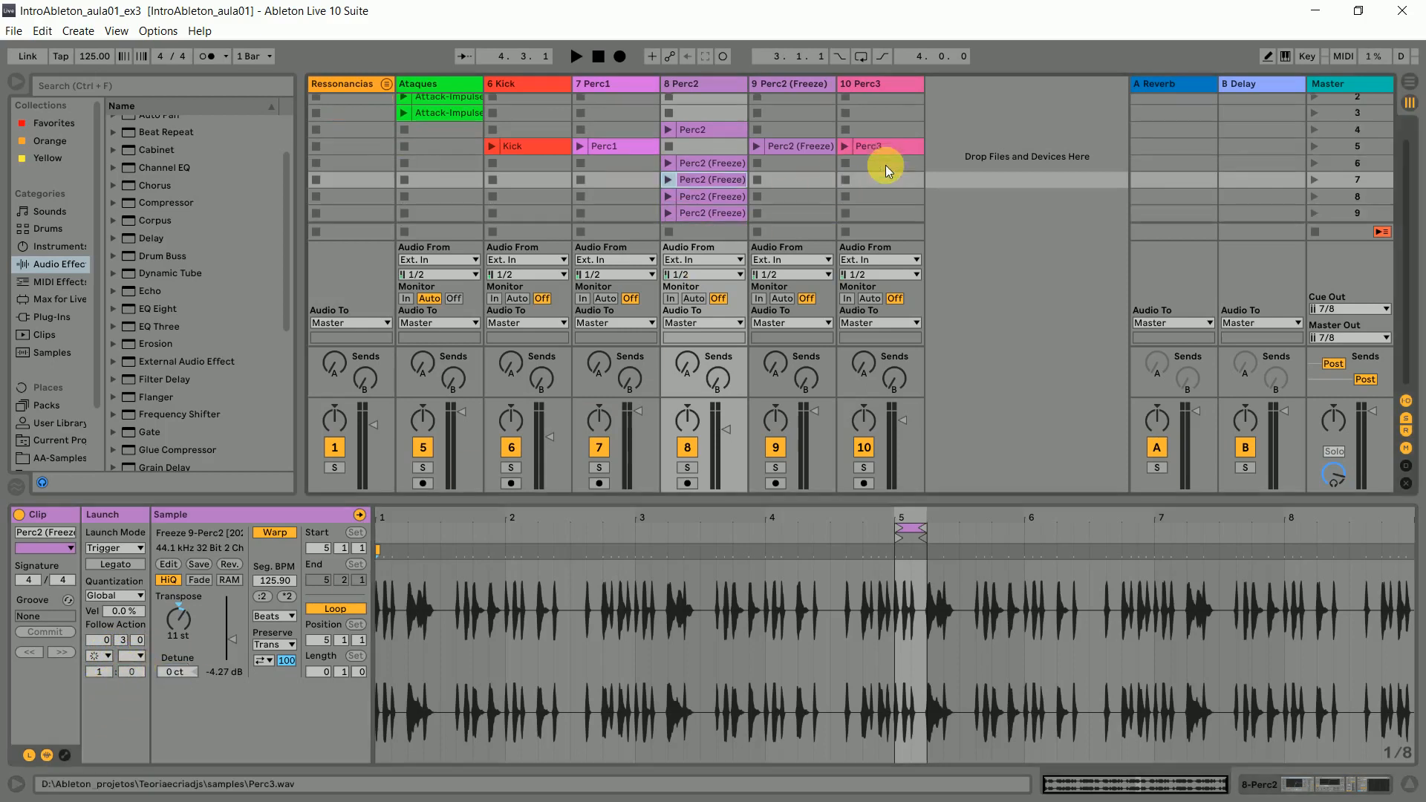
scroll(752, 166, up, 1)
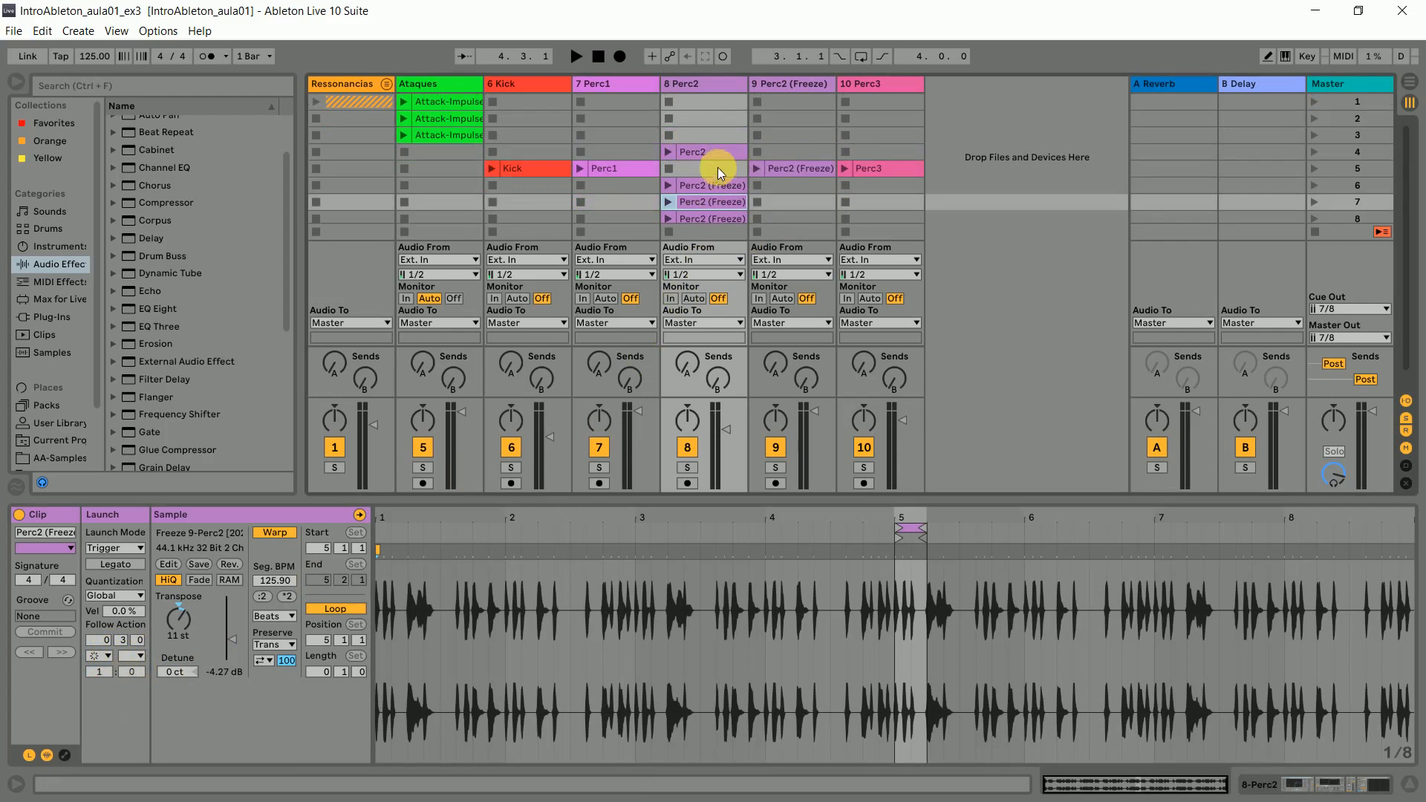
- Copy the Perc2 clip from scene 4 into the empty scene 3 slot of the 8 Perc2 track
click(732, 151)
click(716, 137)
key(ctrl+v)
click(716, 137)
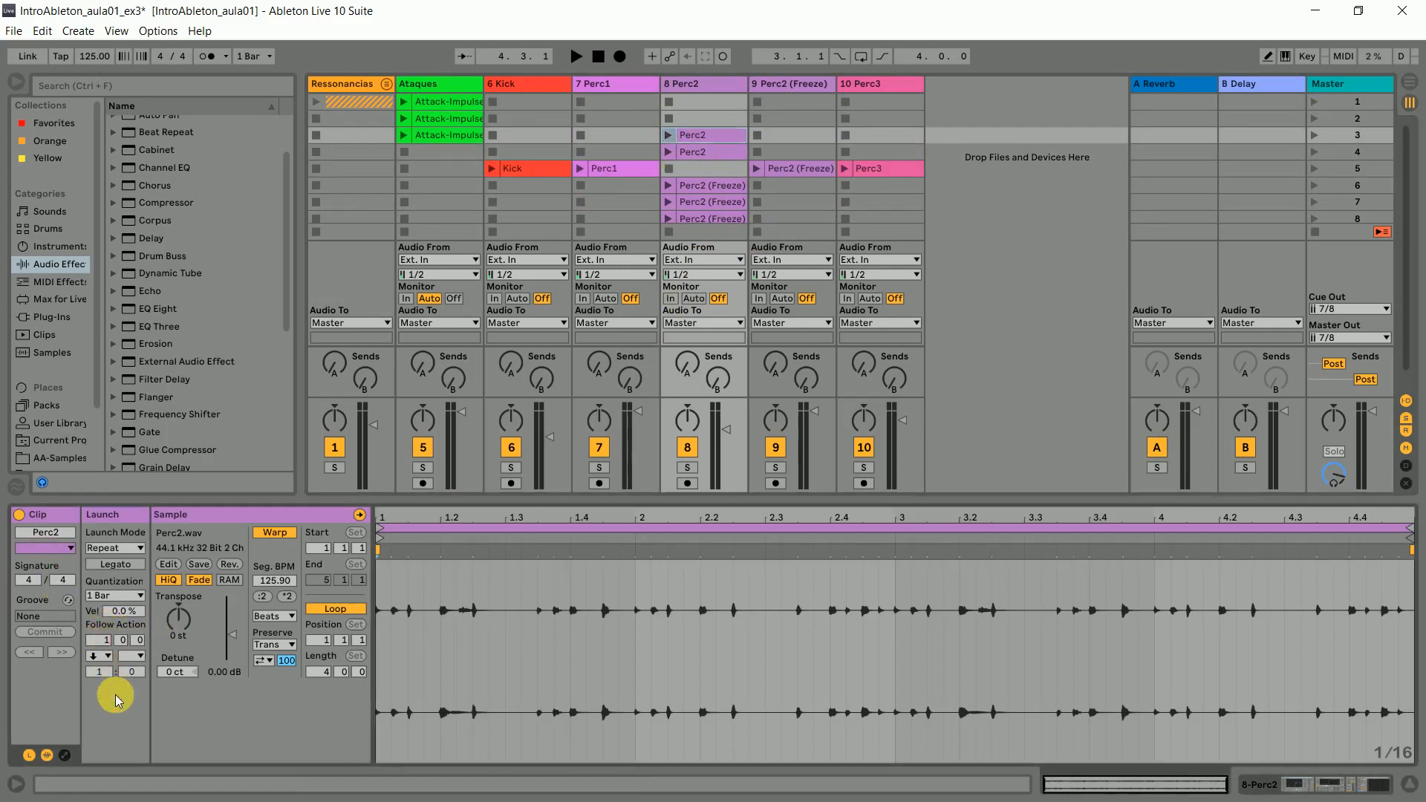
click(109, 658)
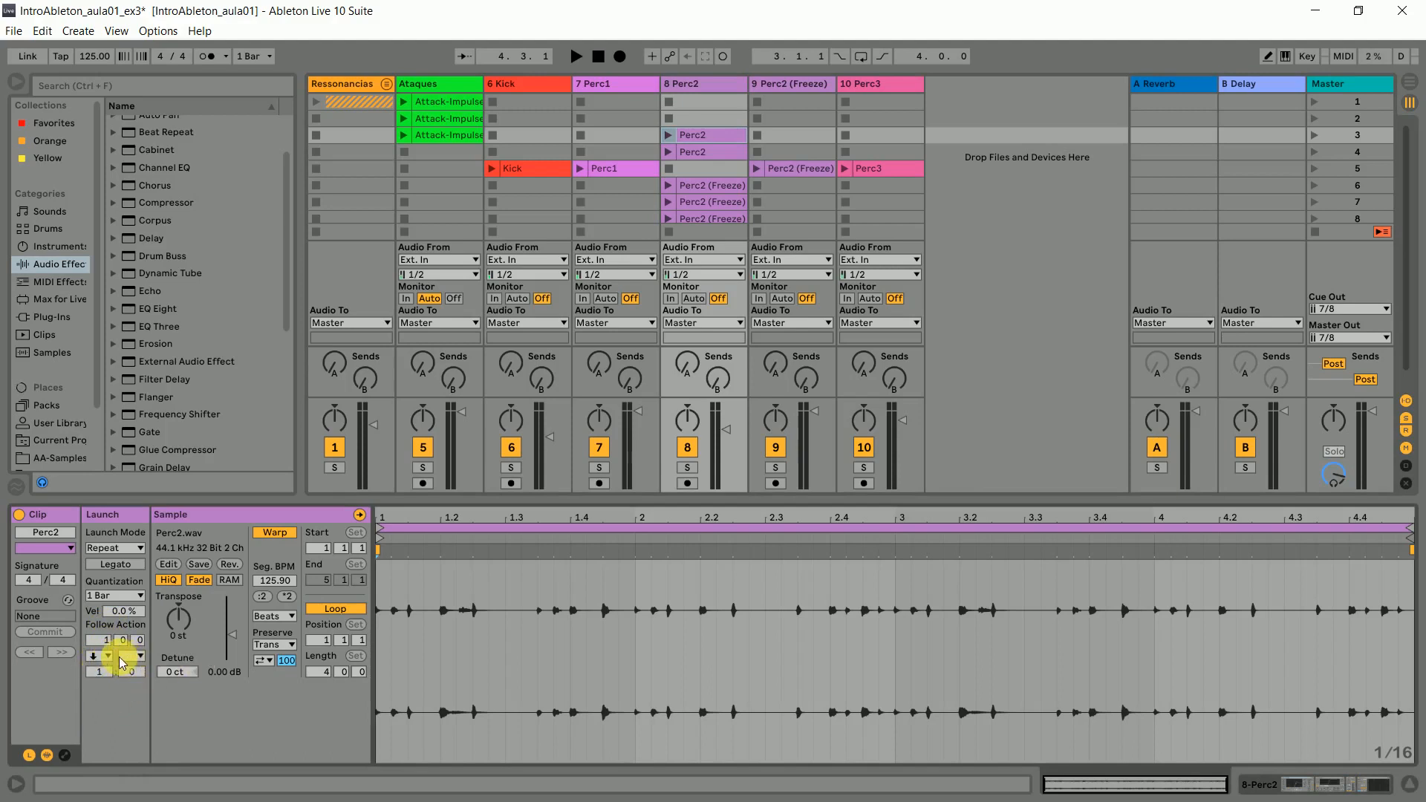
- Copy the scene 3 Perc2 clip into the empty scene 2 slot of the same track
click(702, 119)
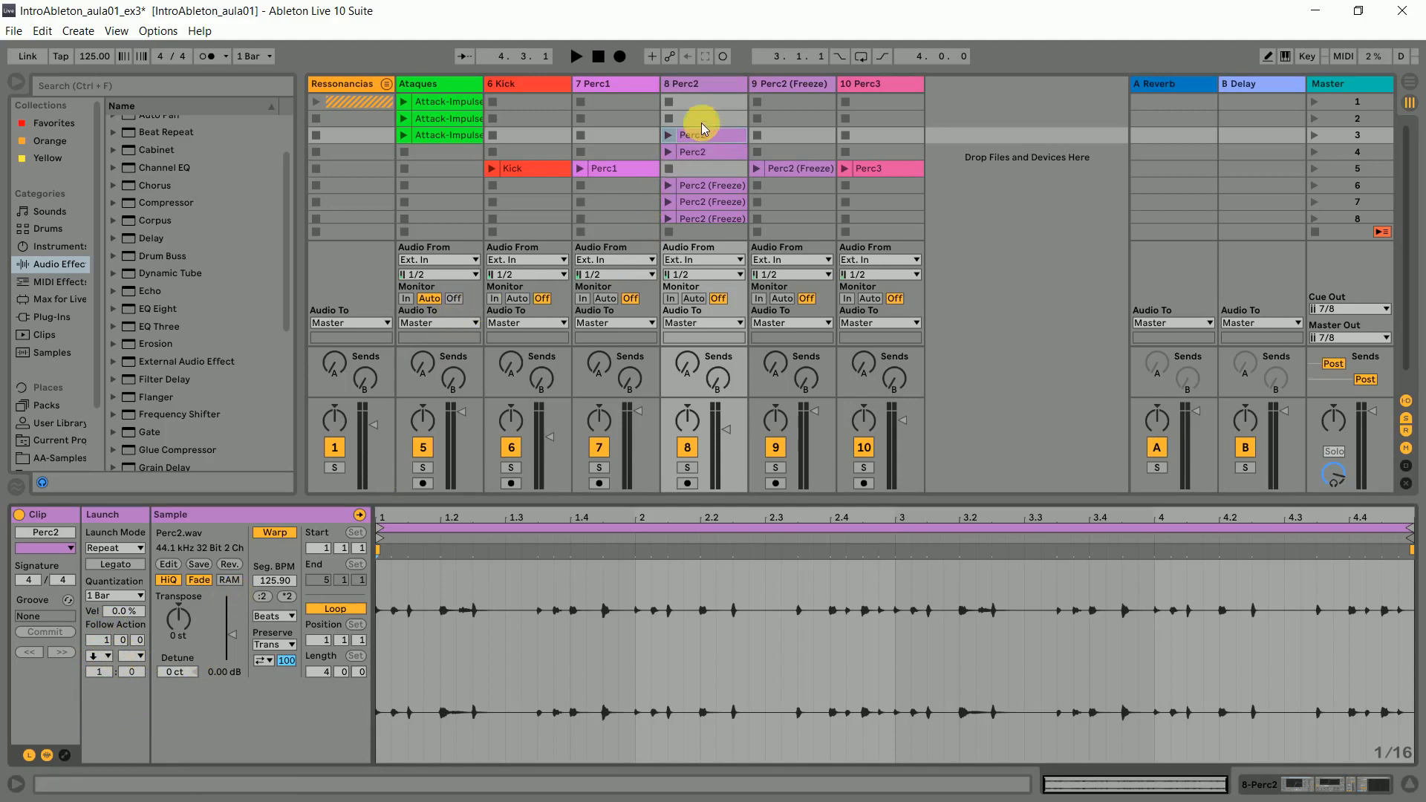
click(709, 135)
key(ctrl+c)
click(707, 121)
key(ctrl+v)
- Set the scene 3 Perc2 clip's follow actions to Next and Previous, with a chance of 50 for each
click(709, 135)
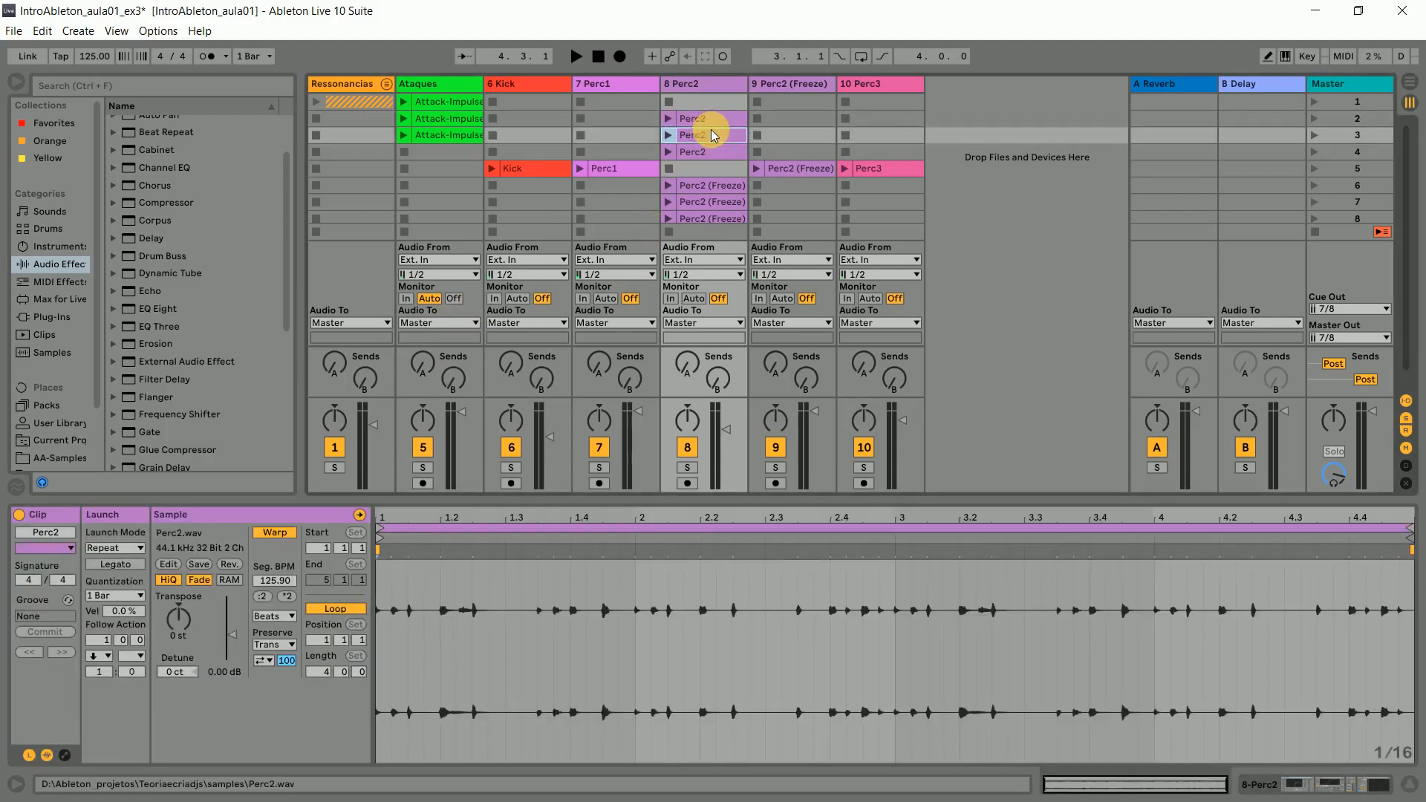
click(101, 656)
click(111, 739)
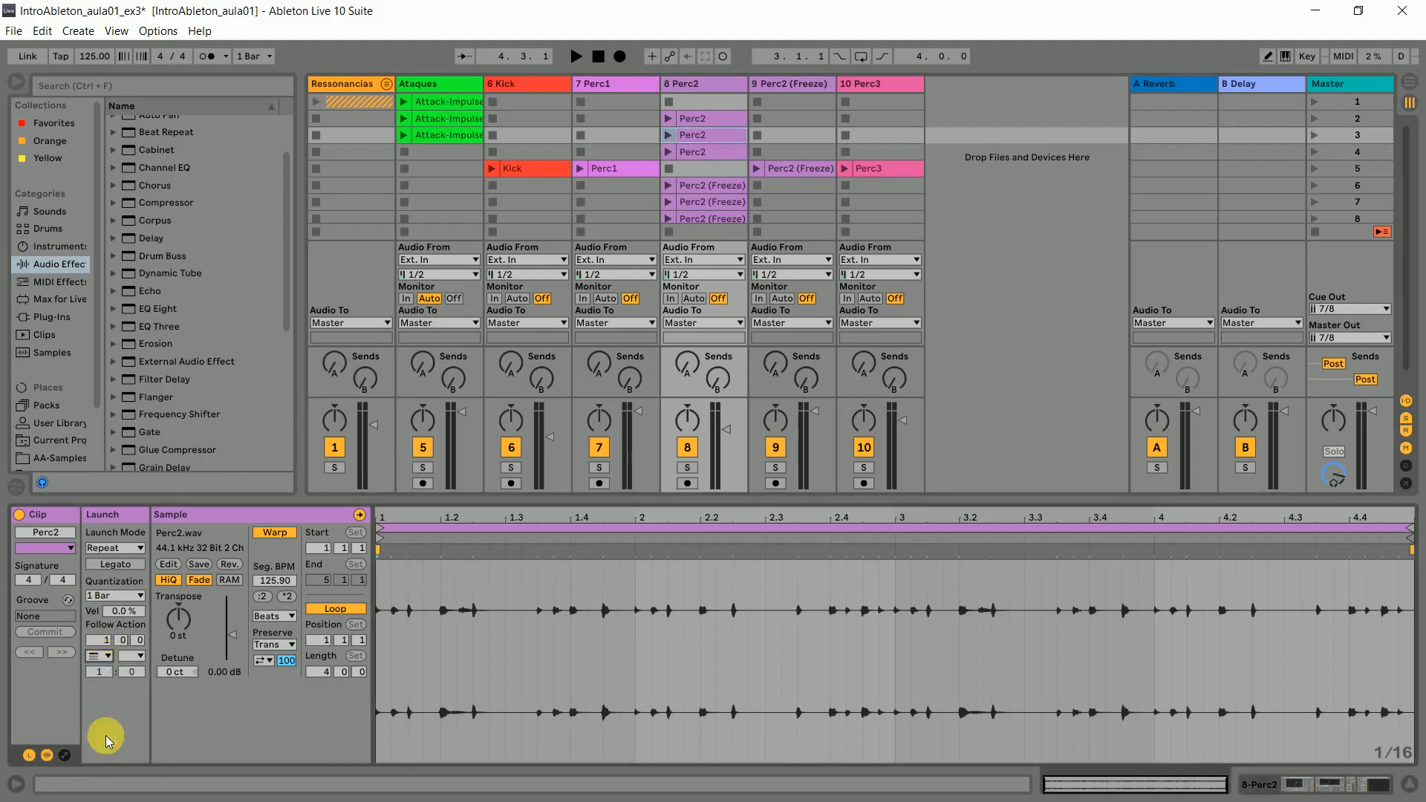
click(100, 656)
click(112, 724)
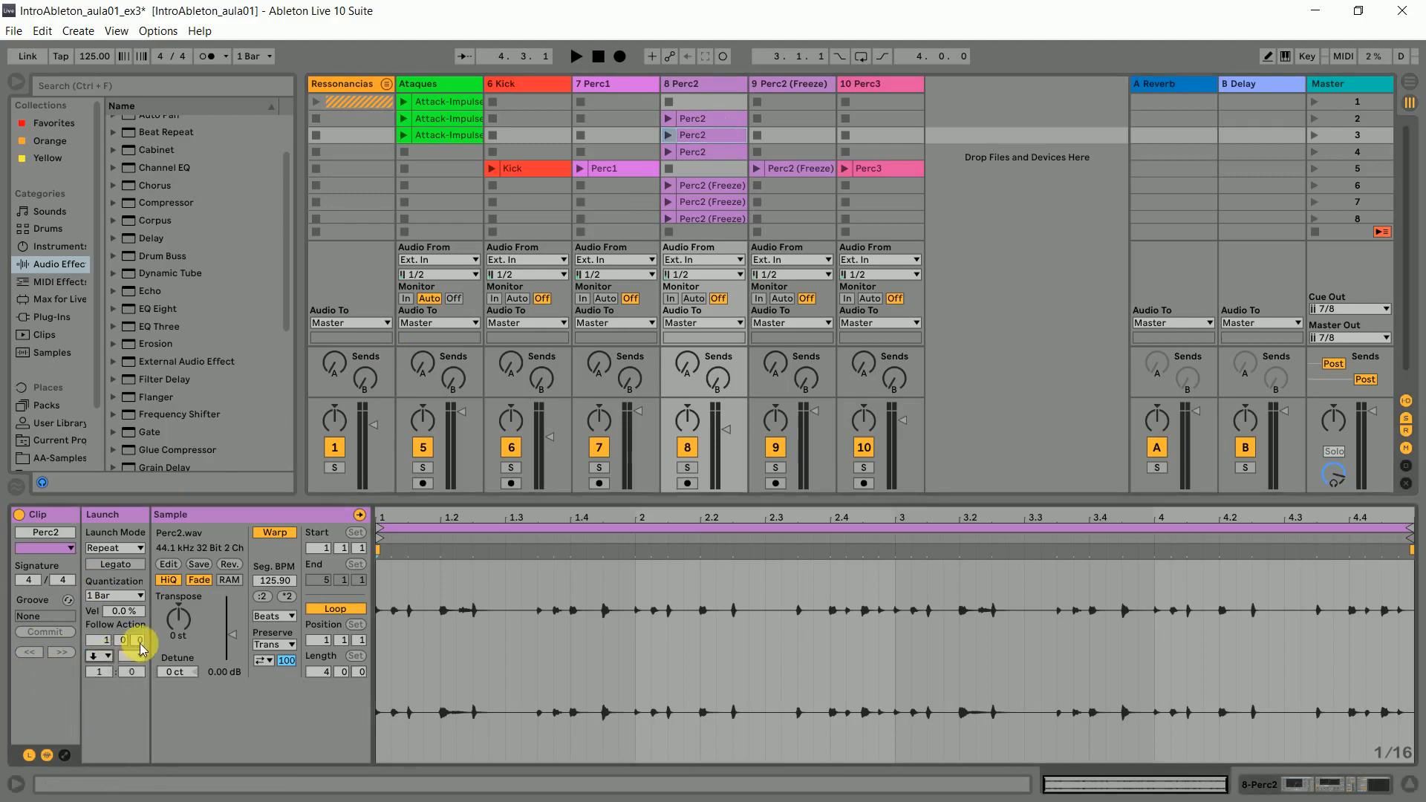
click(143, 657)
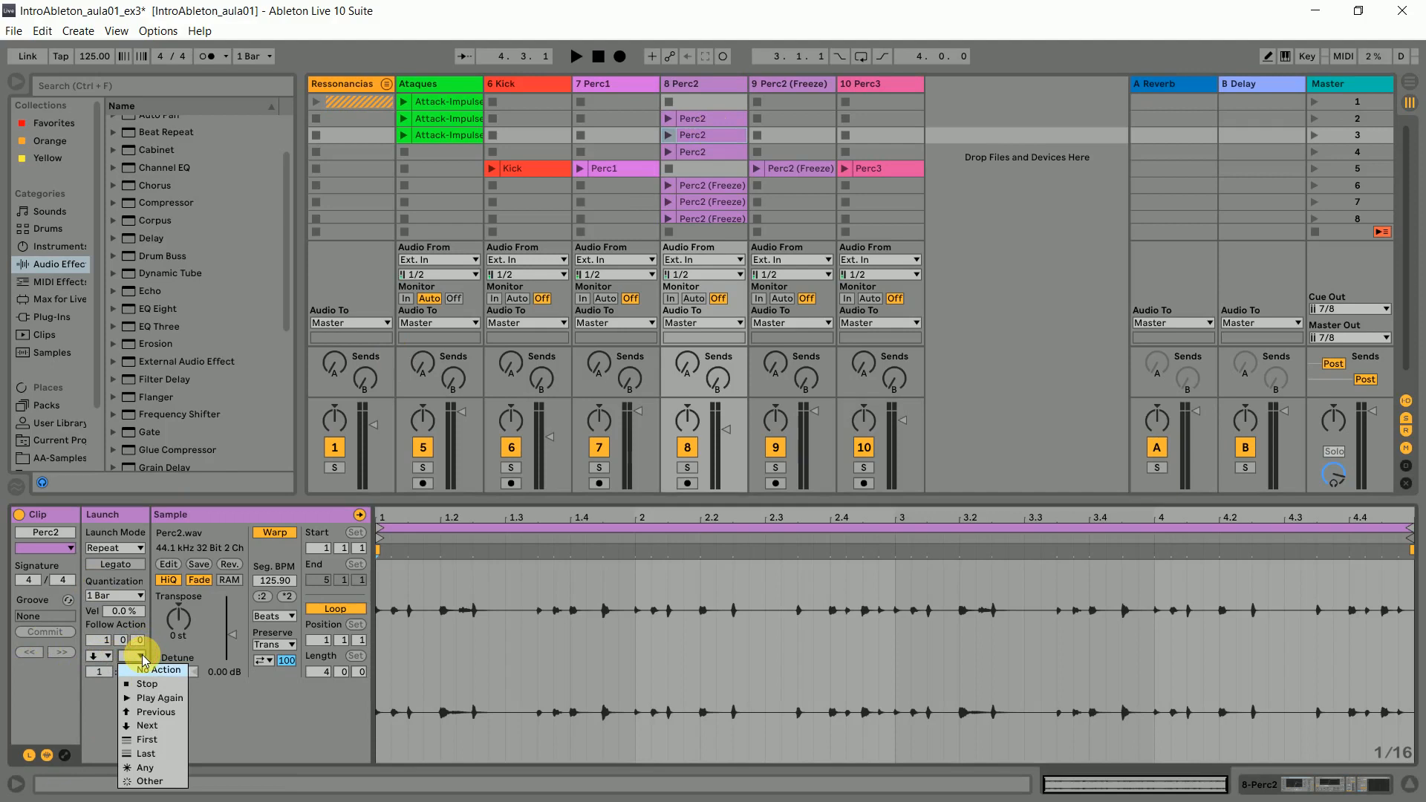
click(136, 704)
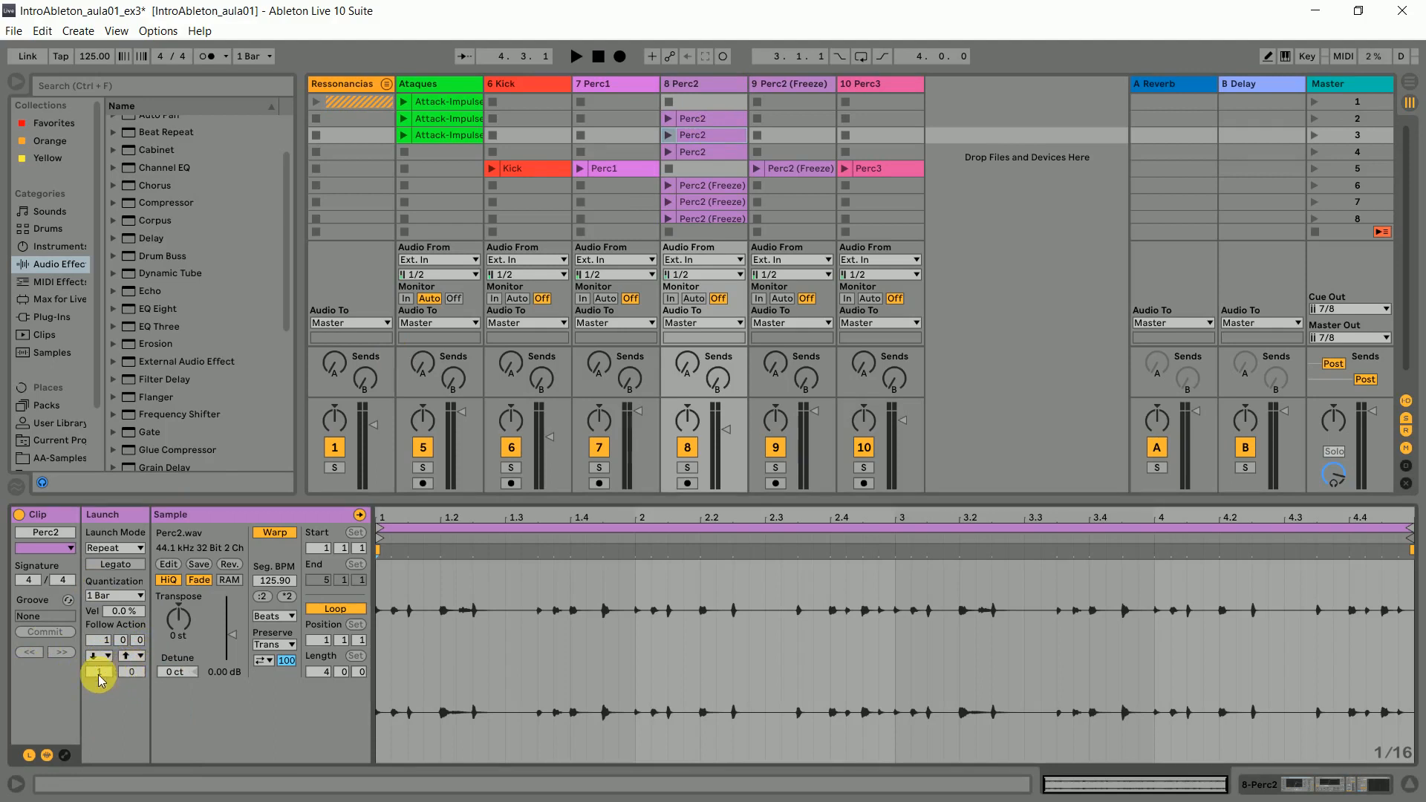
text(50)
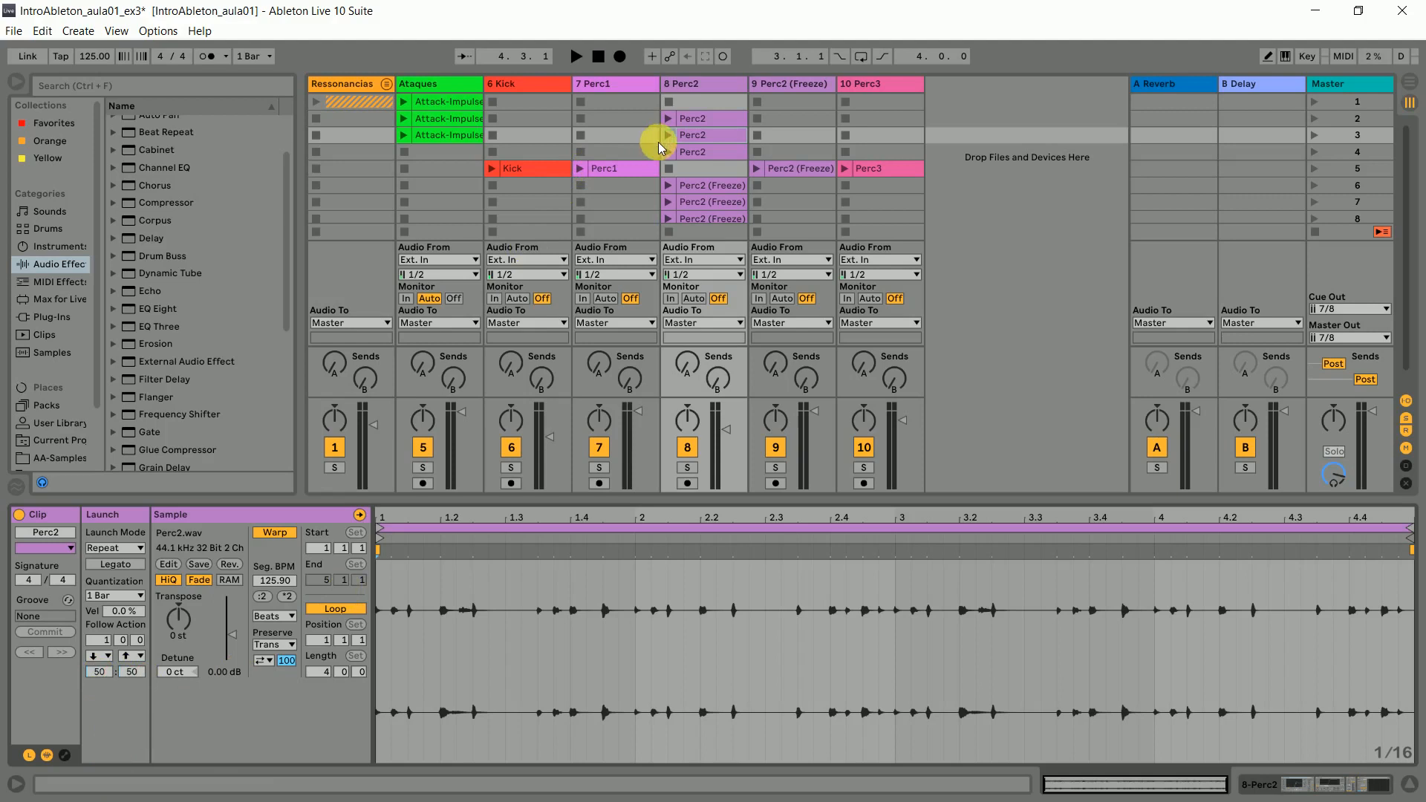
- Set the scene 4 Perc2 clip's follow actions to First and Stop, with chances of 10 and 1
click(698, 152)
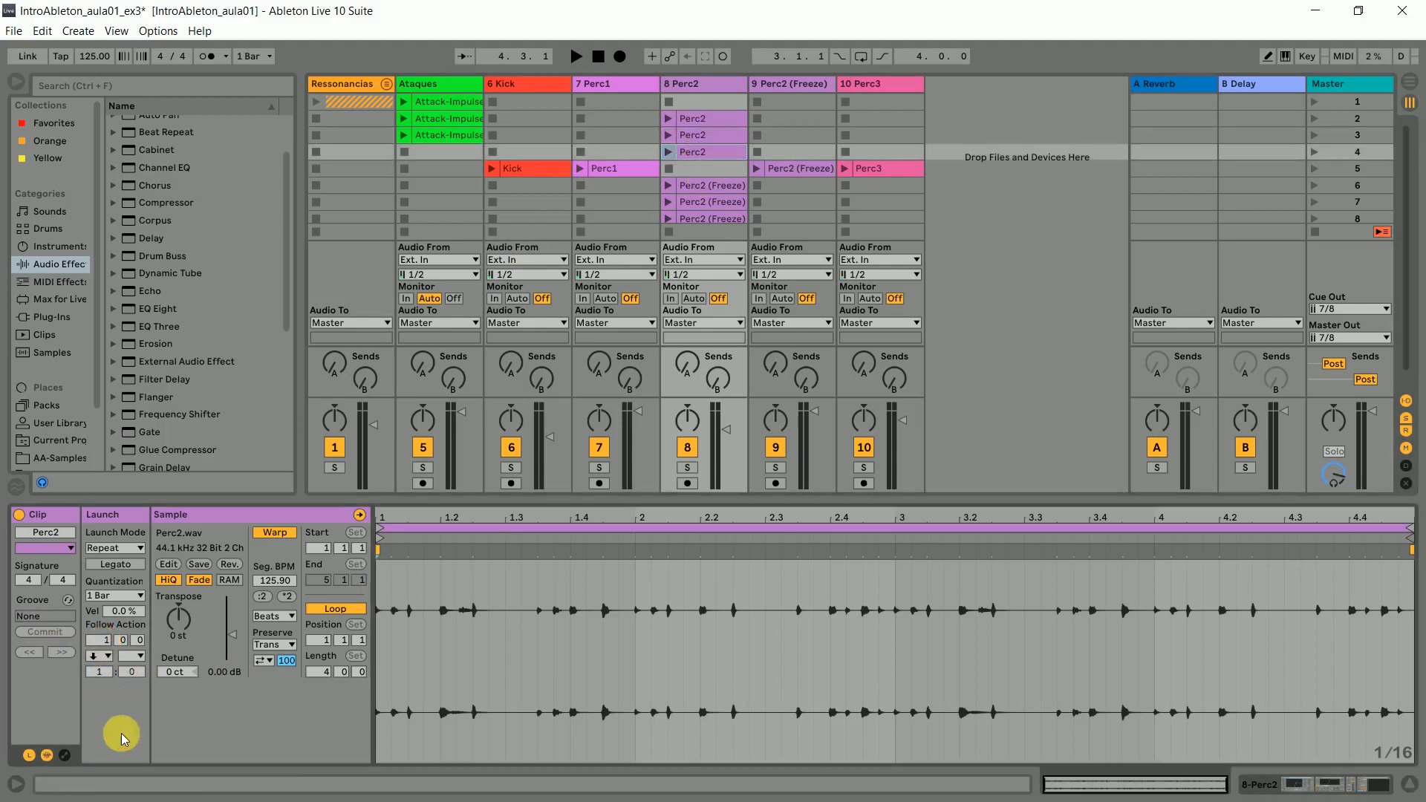
click(109, 656)
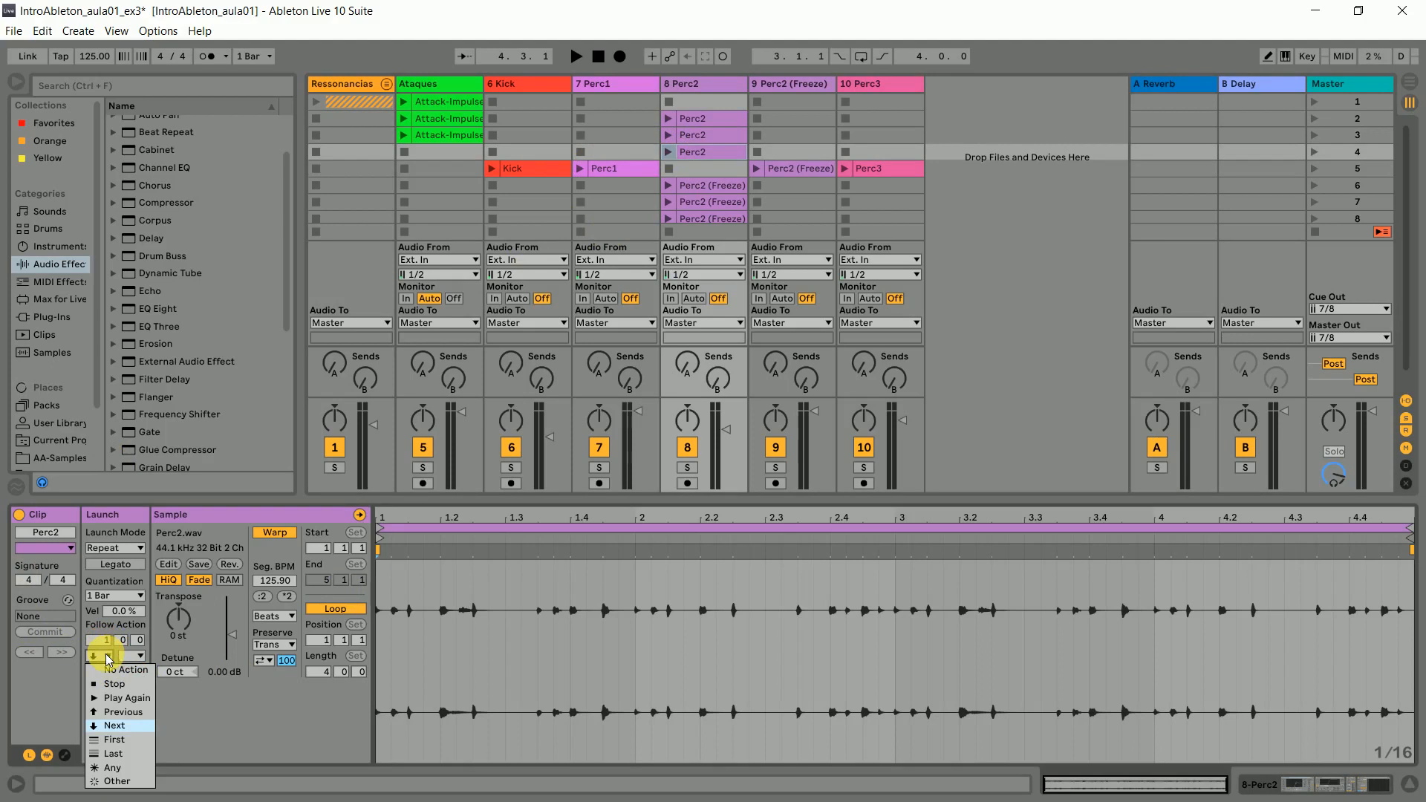
click(123, 741)
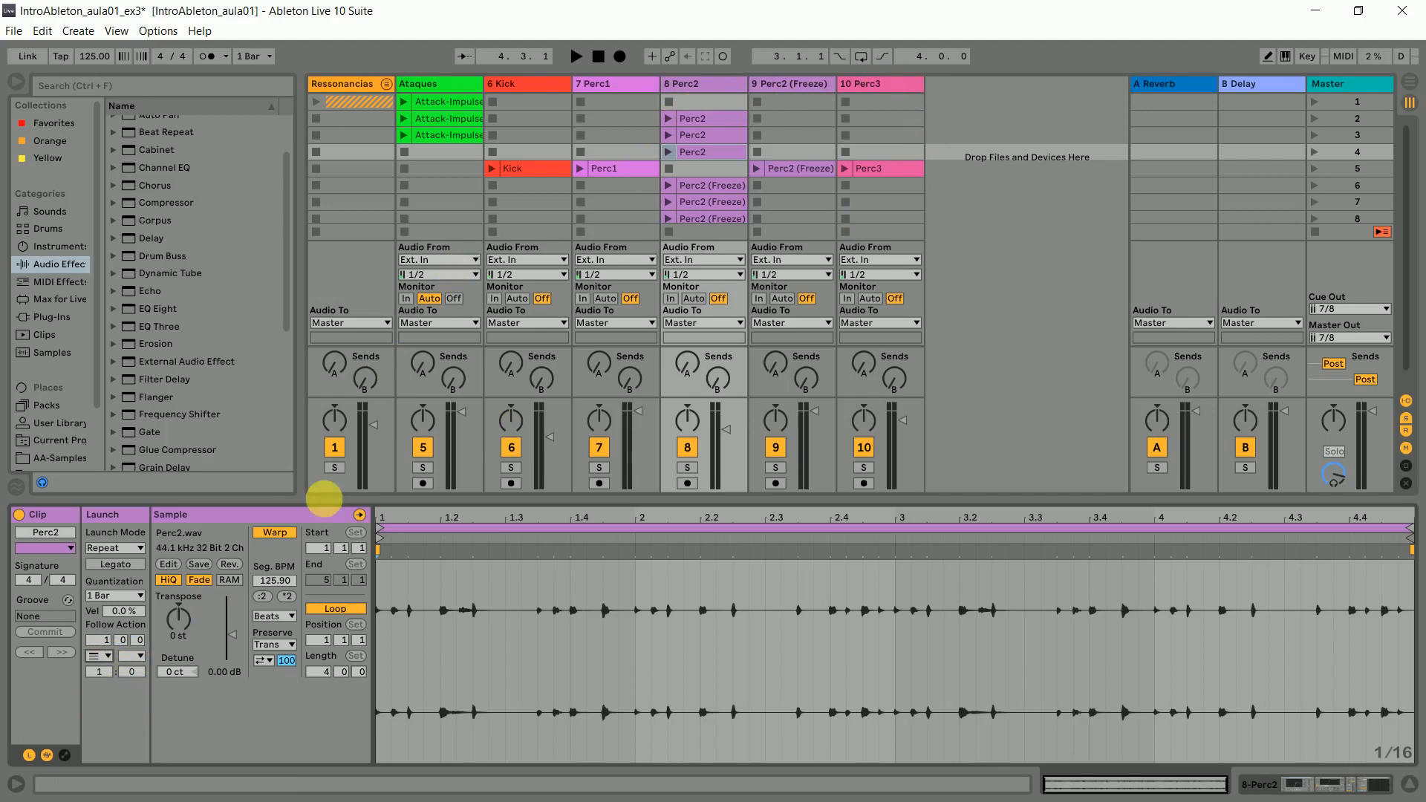
click(140, 656)
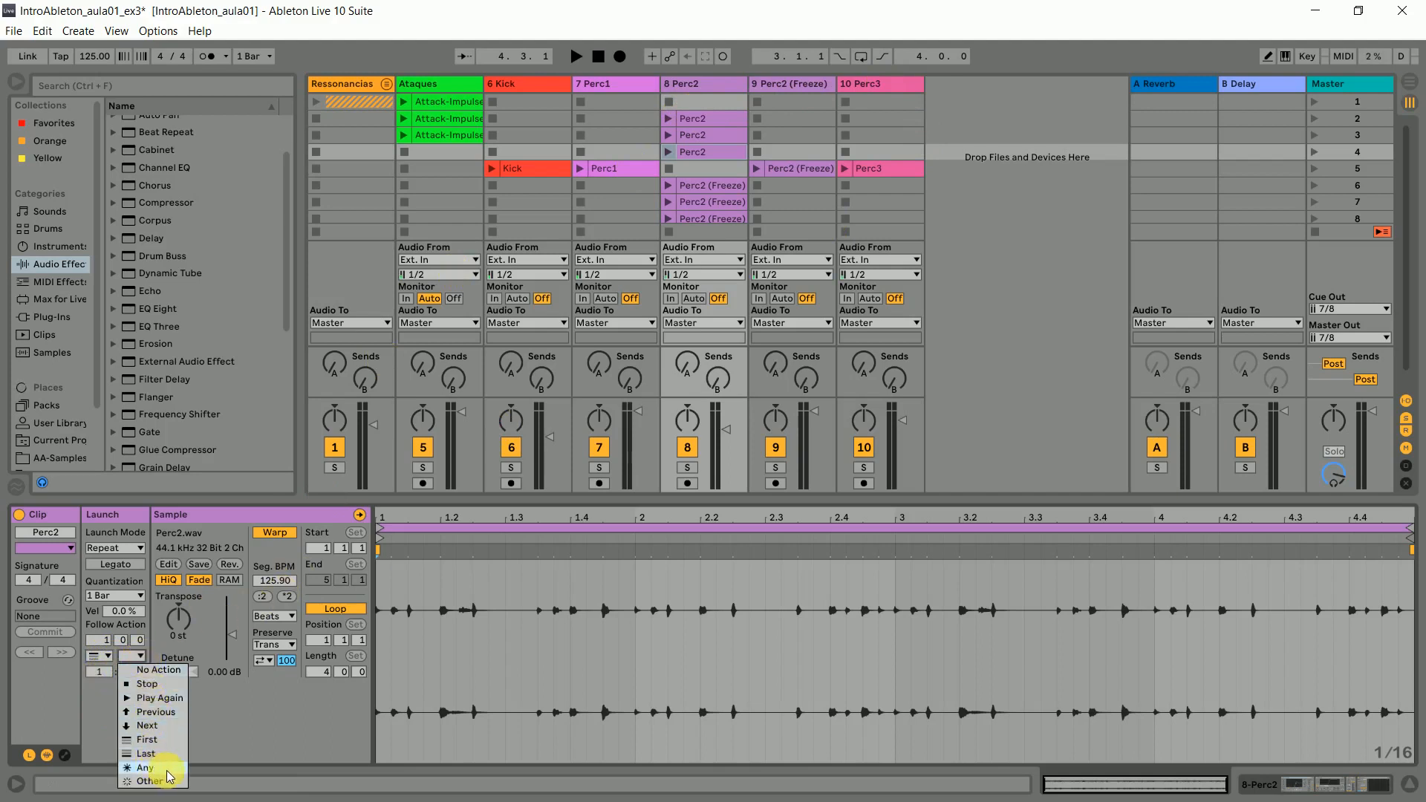
click(157, 683)
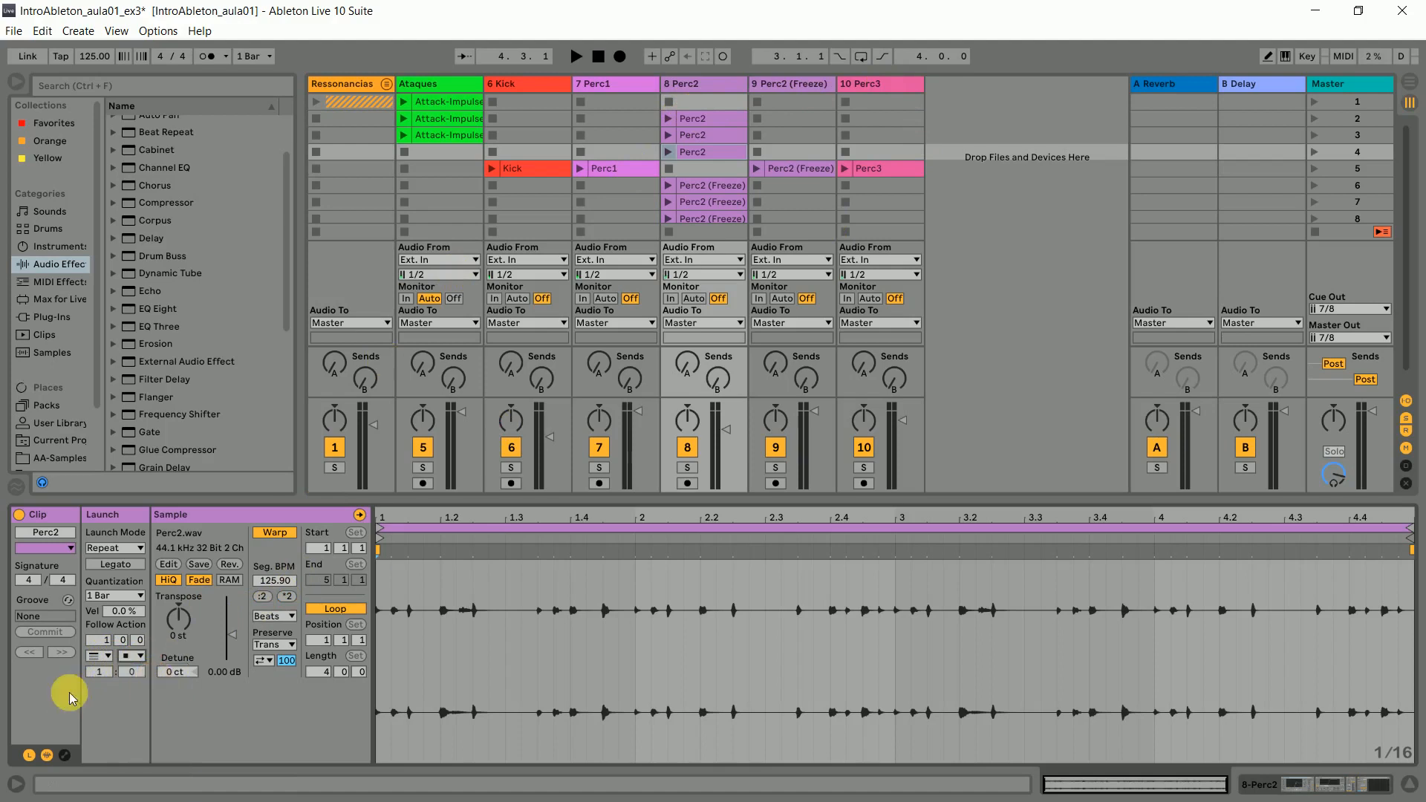
click(101, 671)
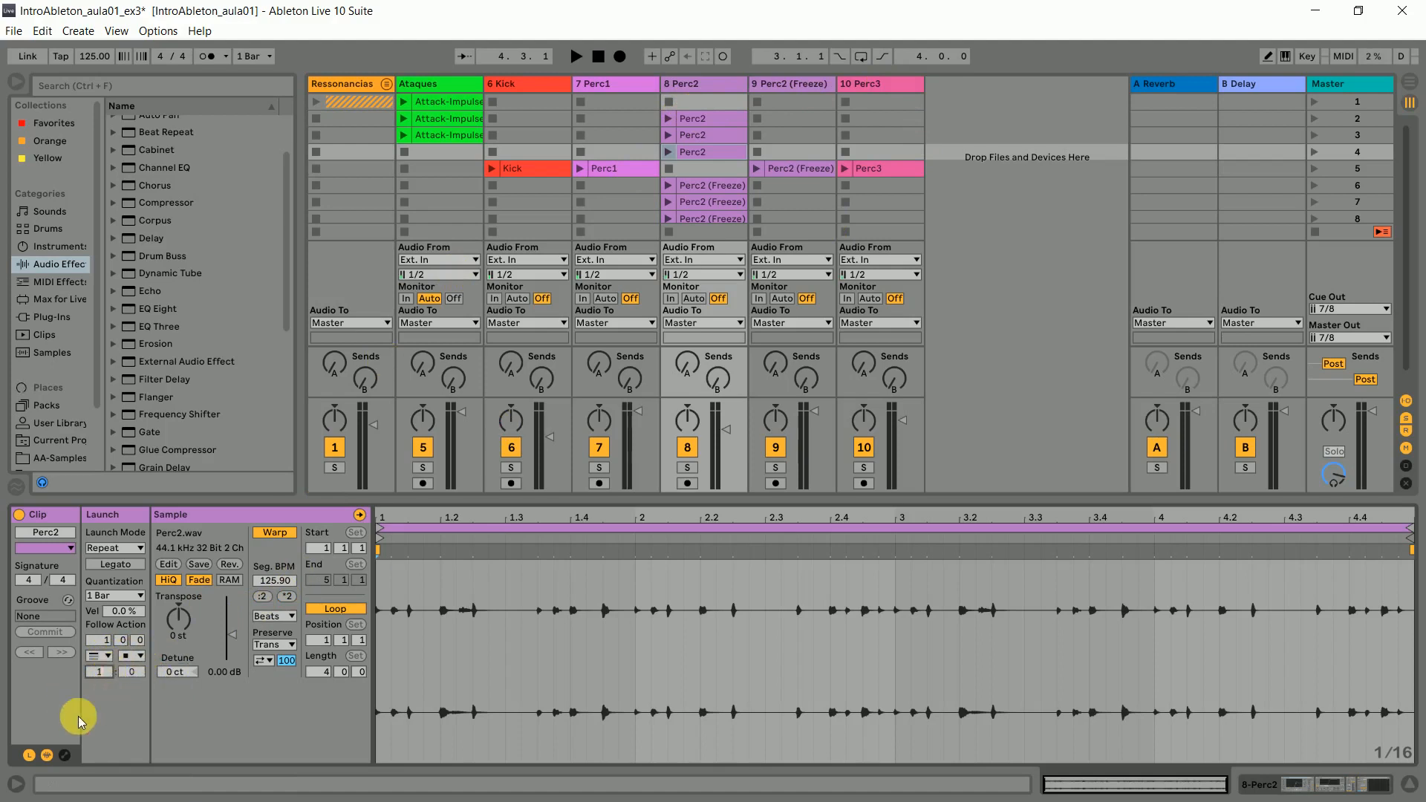
click(133, 672)
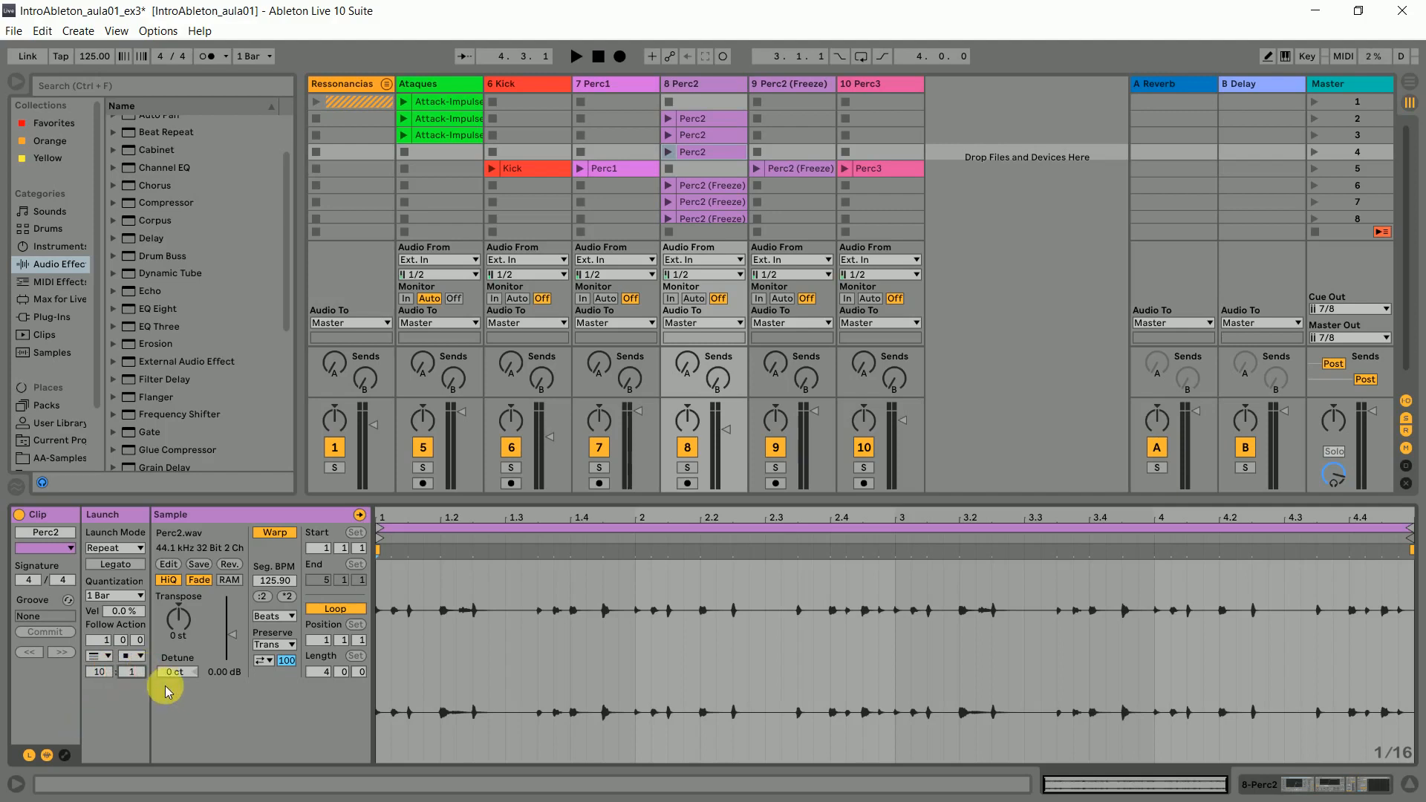
- Set the scene 2 Perc2 clip's follow actions to Next and Other, with chances of 10 and 1, and transpose the clip to 9 st
click(725, 119)
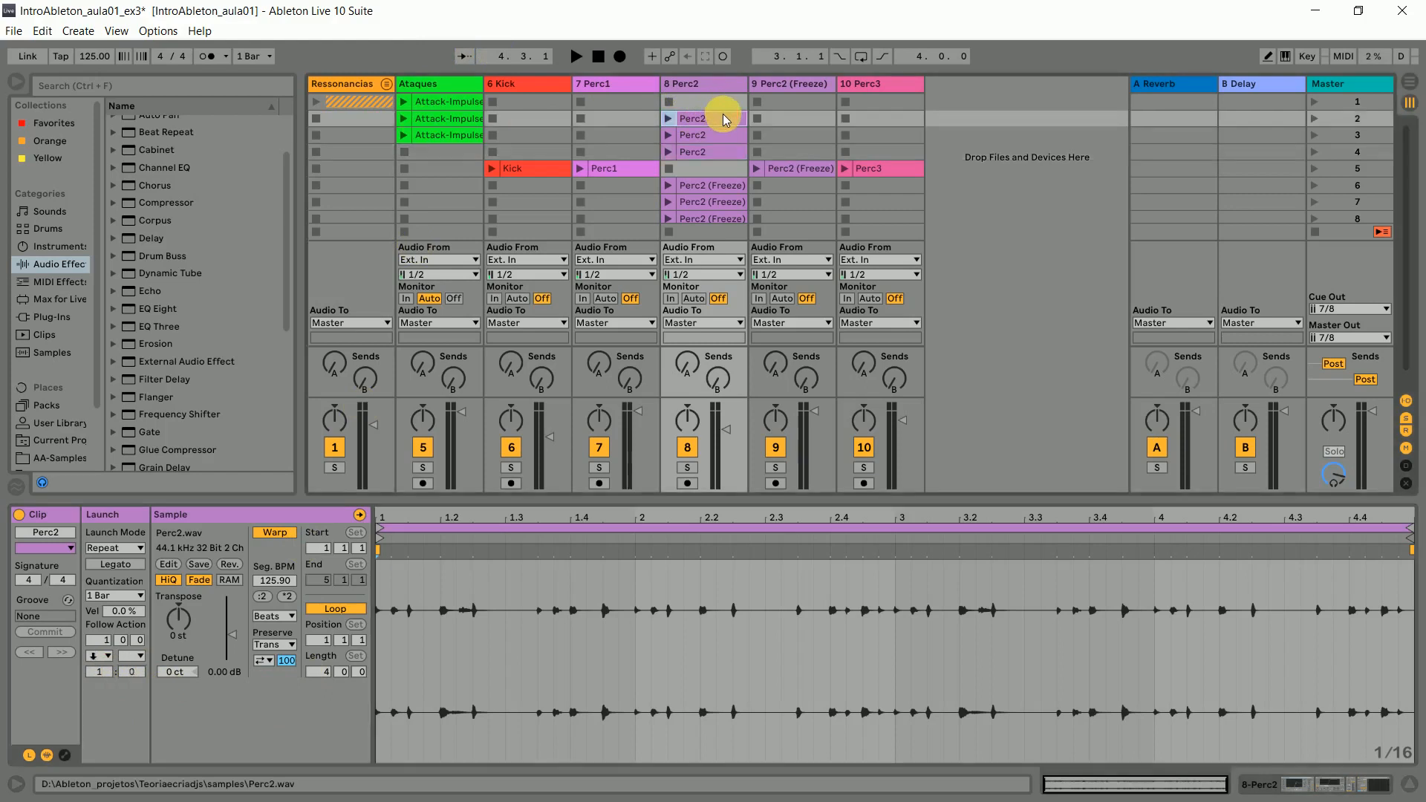
click(100, 656)
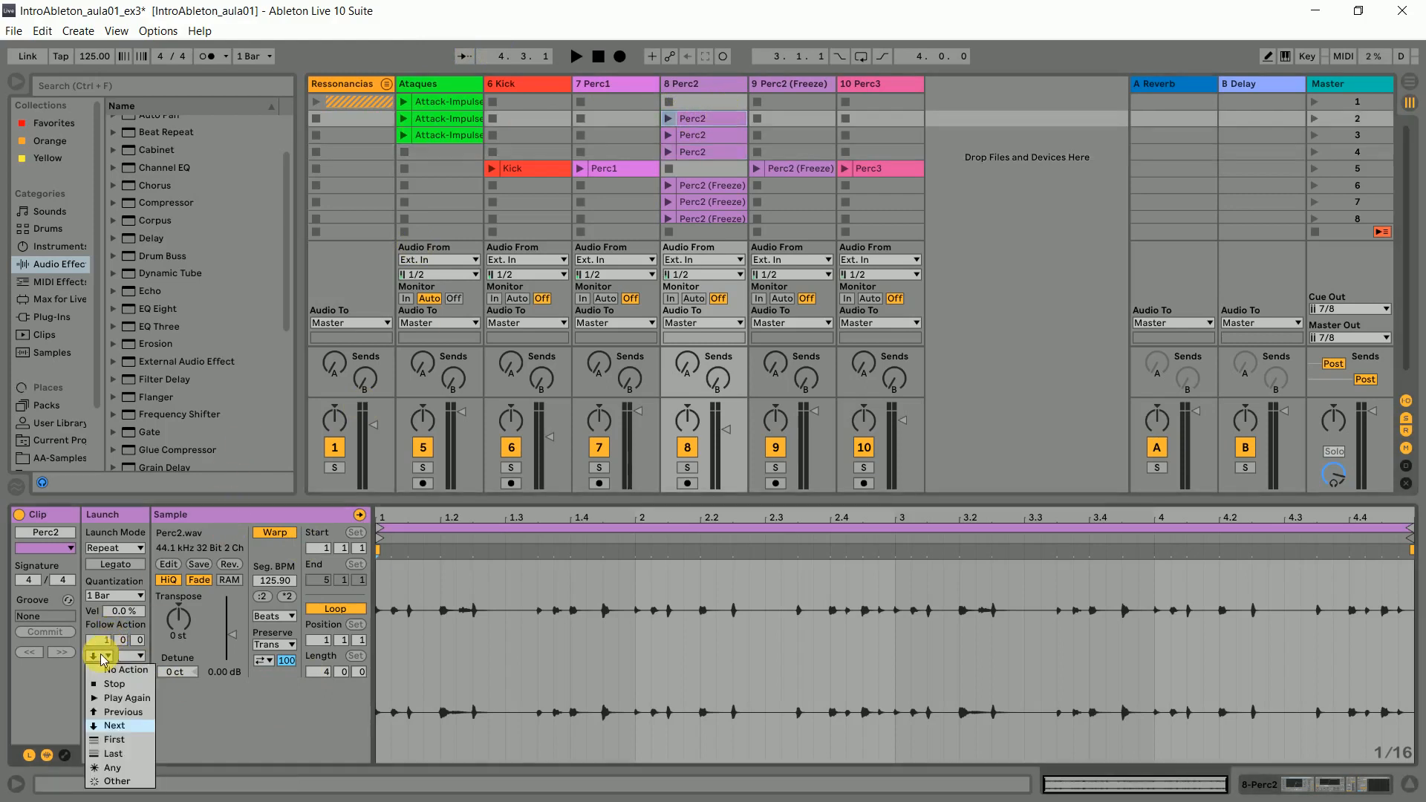
click(113, 727)
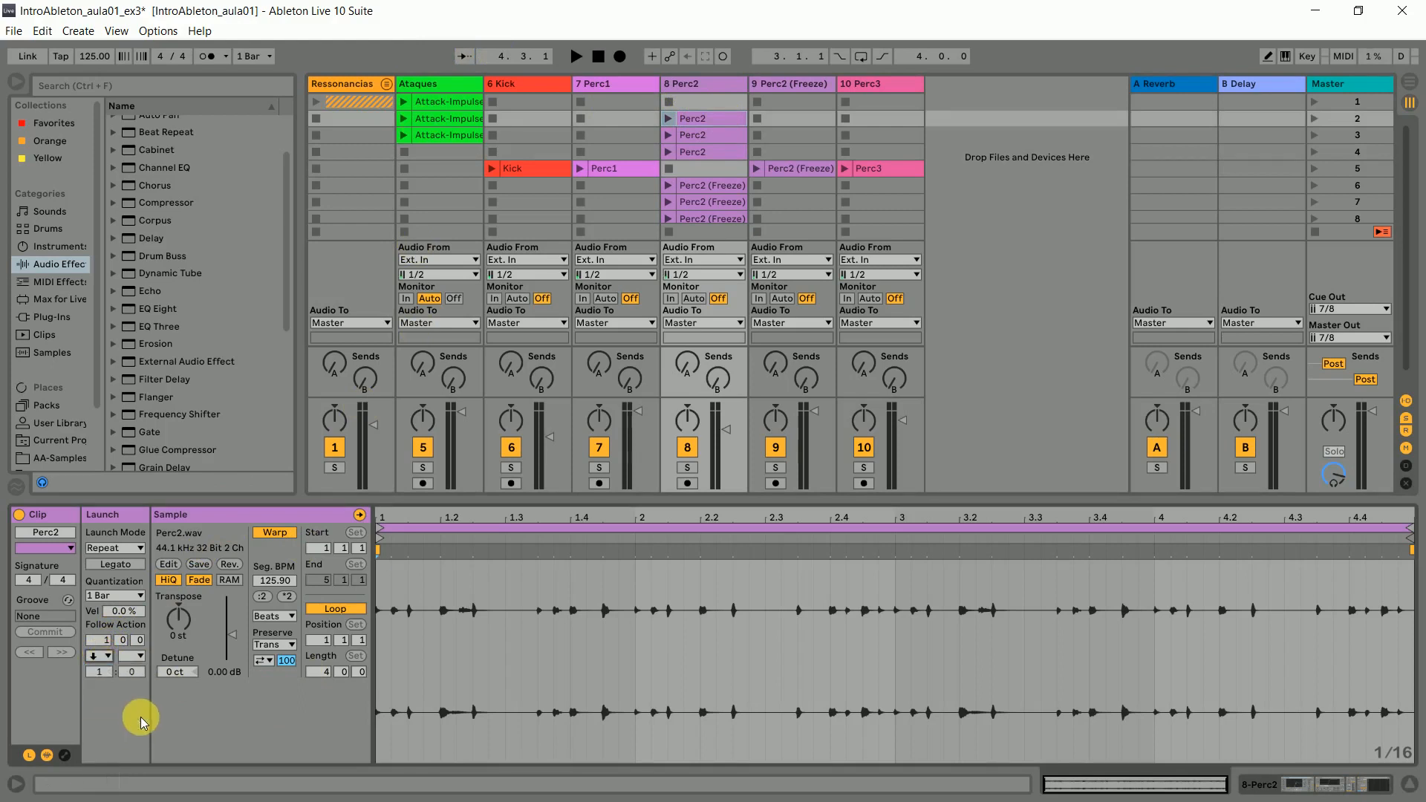
click(132, 656)
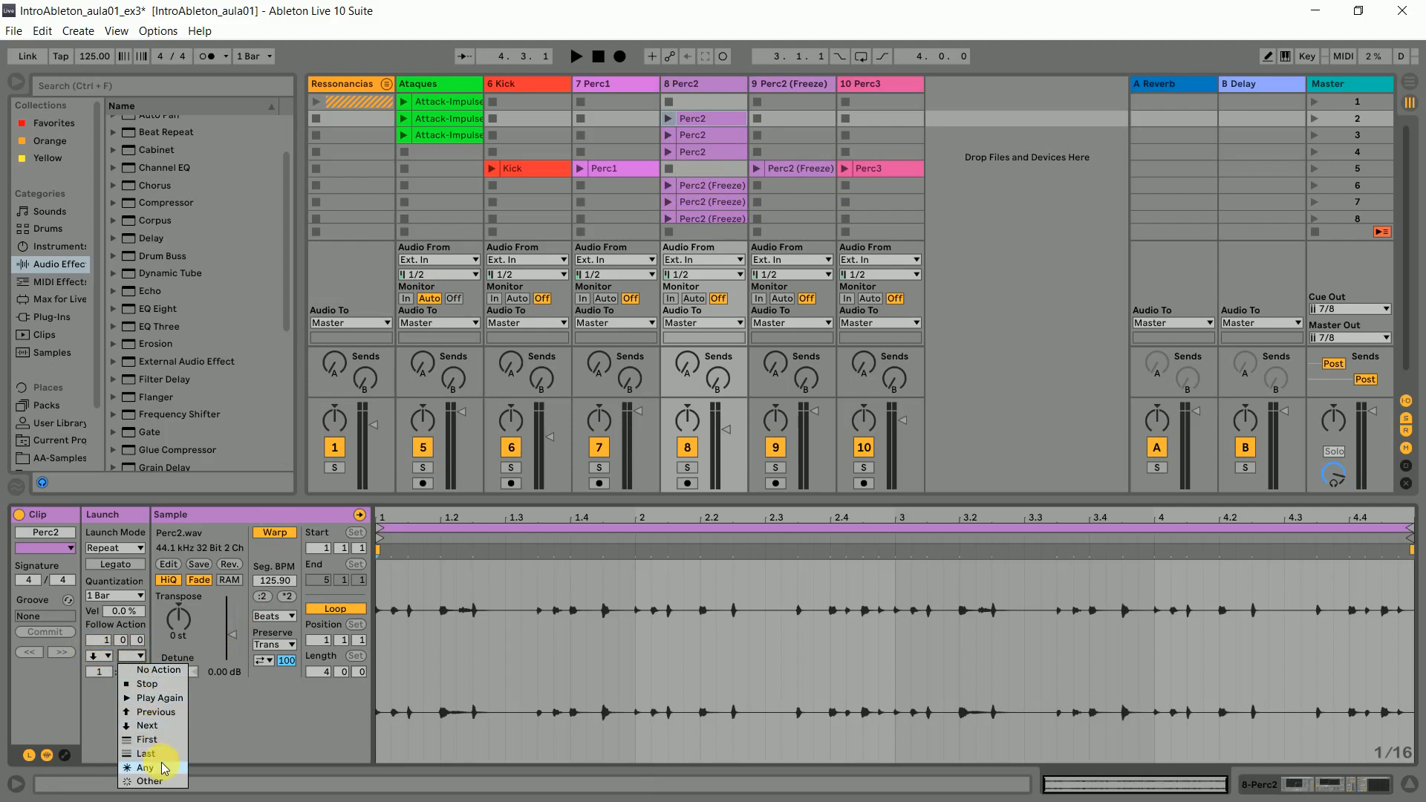
click(164, 767)
click(132, 656)
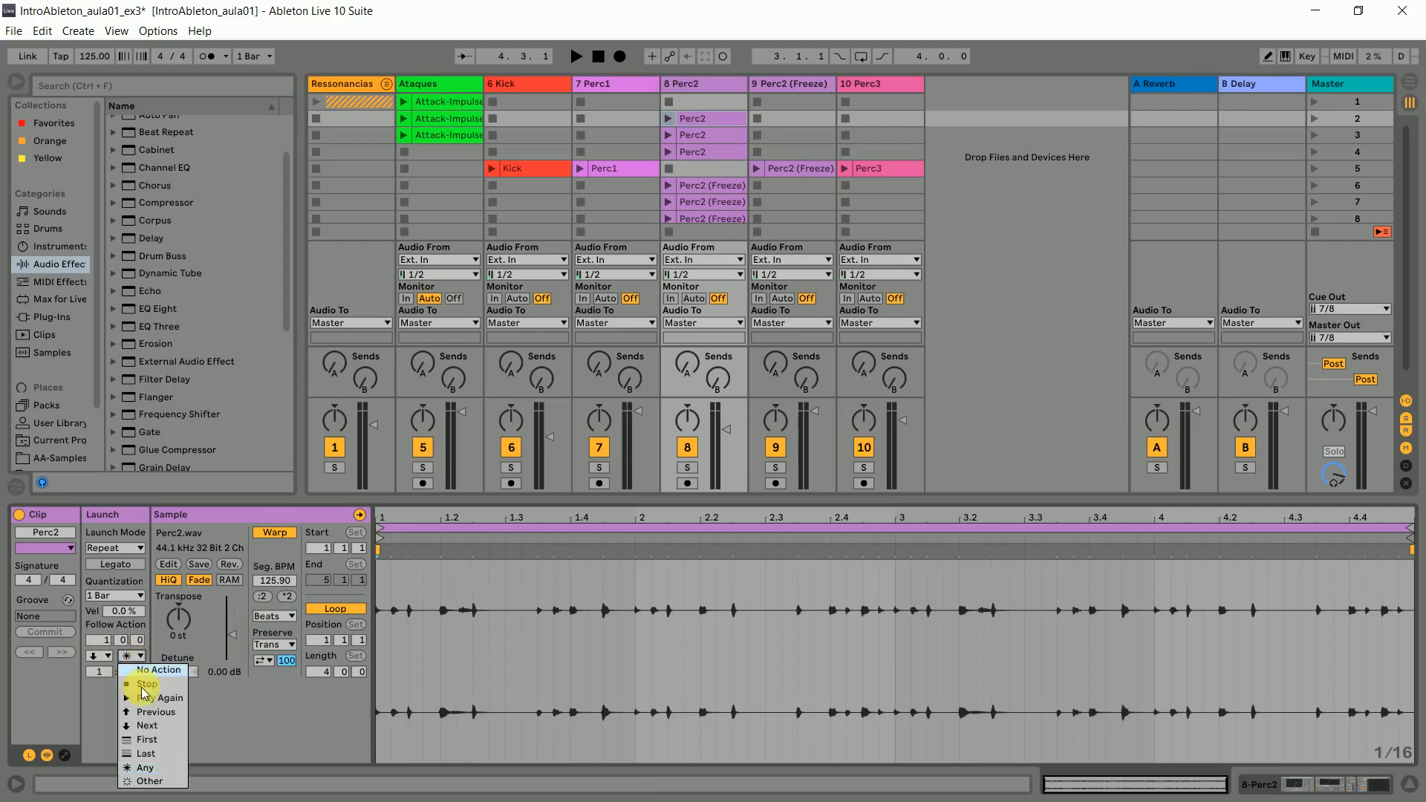
click(150, 782)
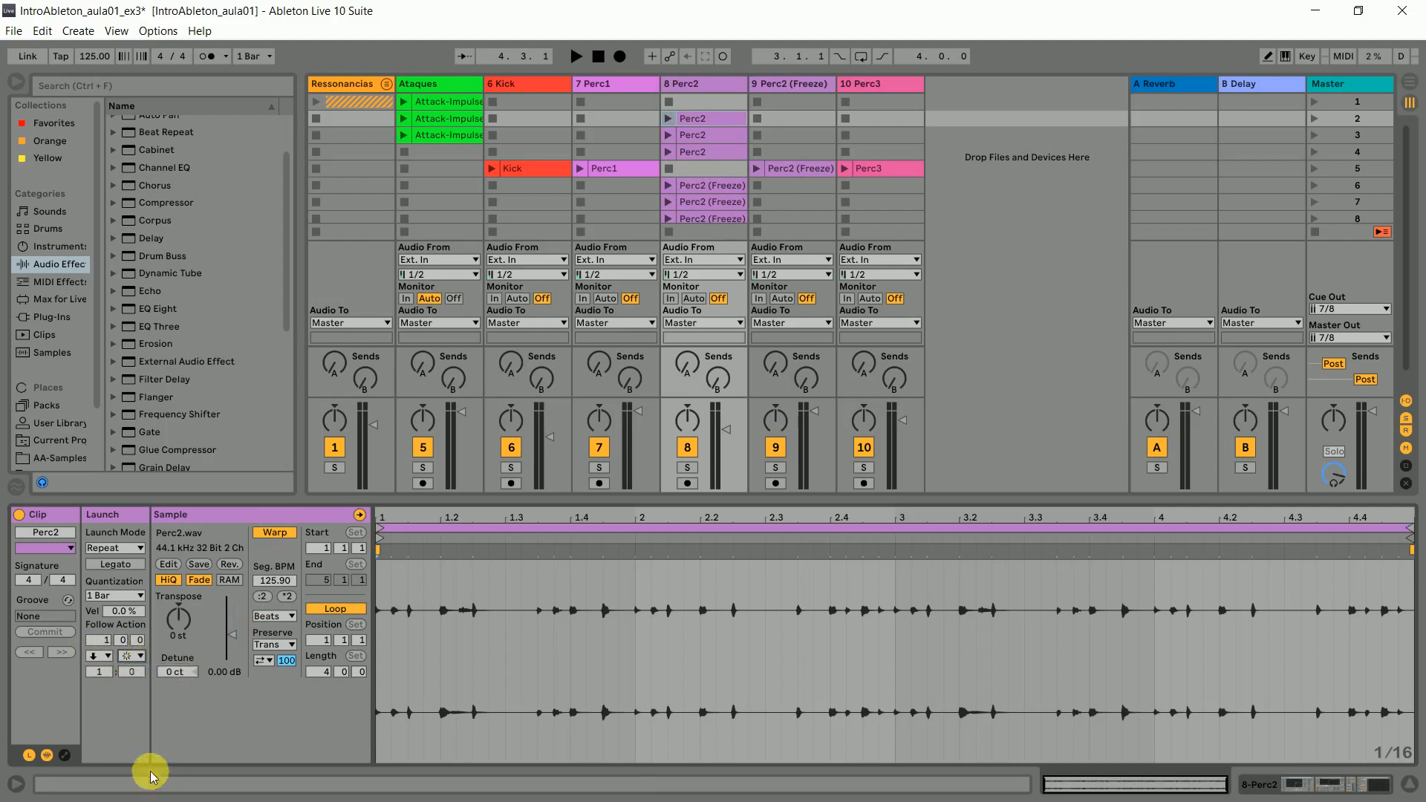
drag(124, 673, 132, 689)
click(90, 676)
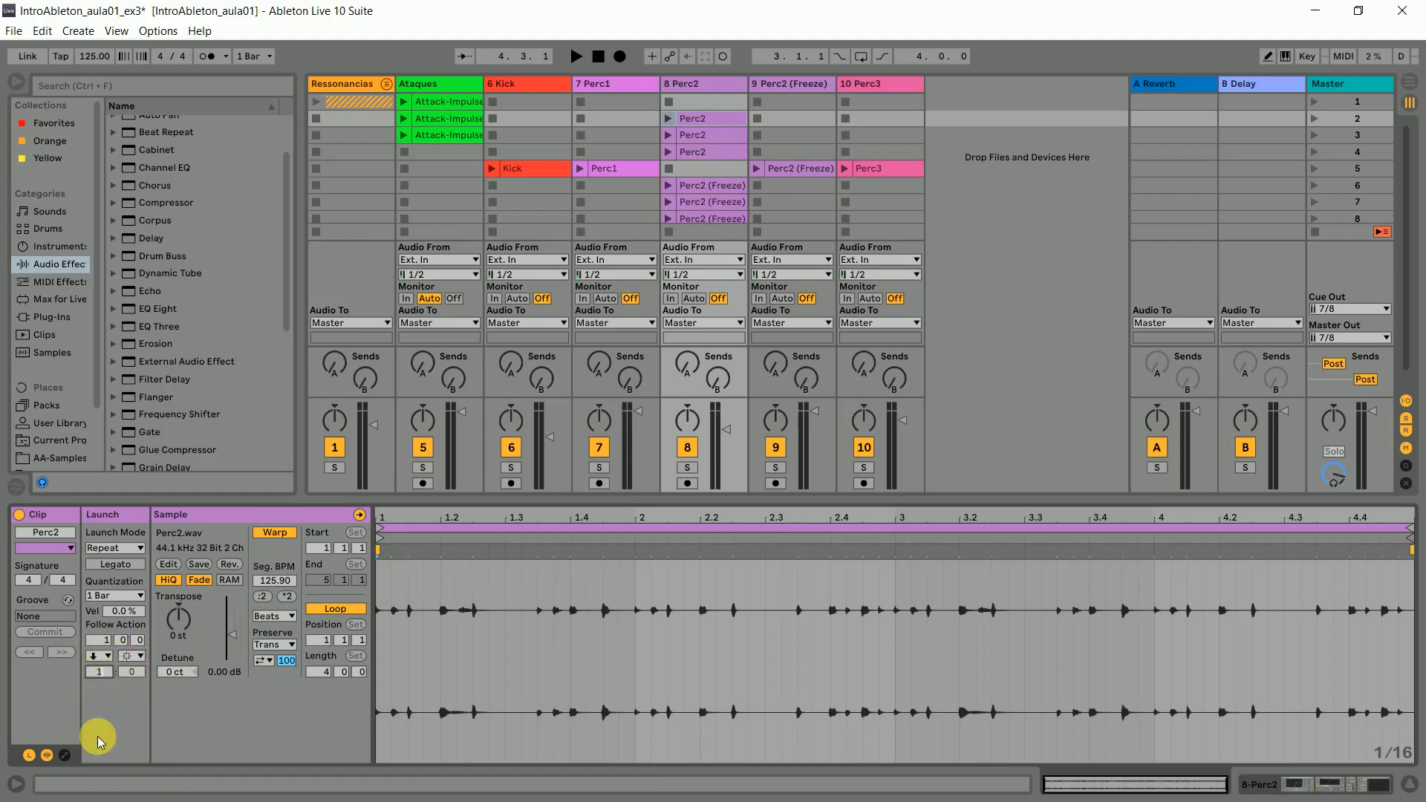
click(134, 671)
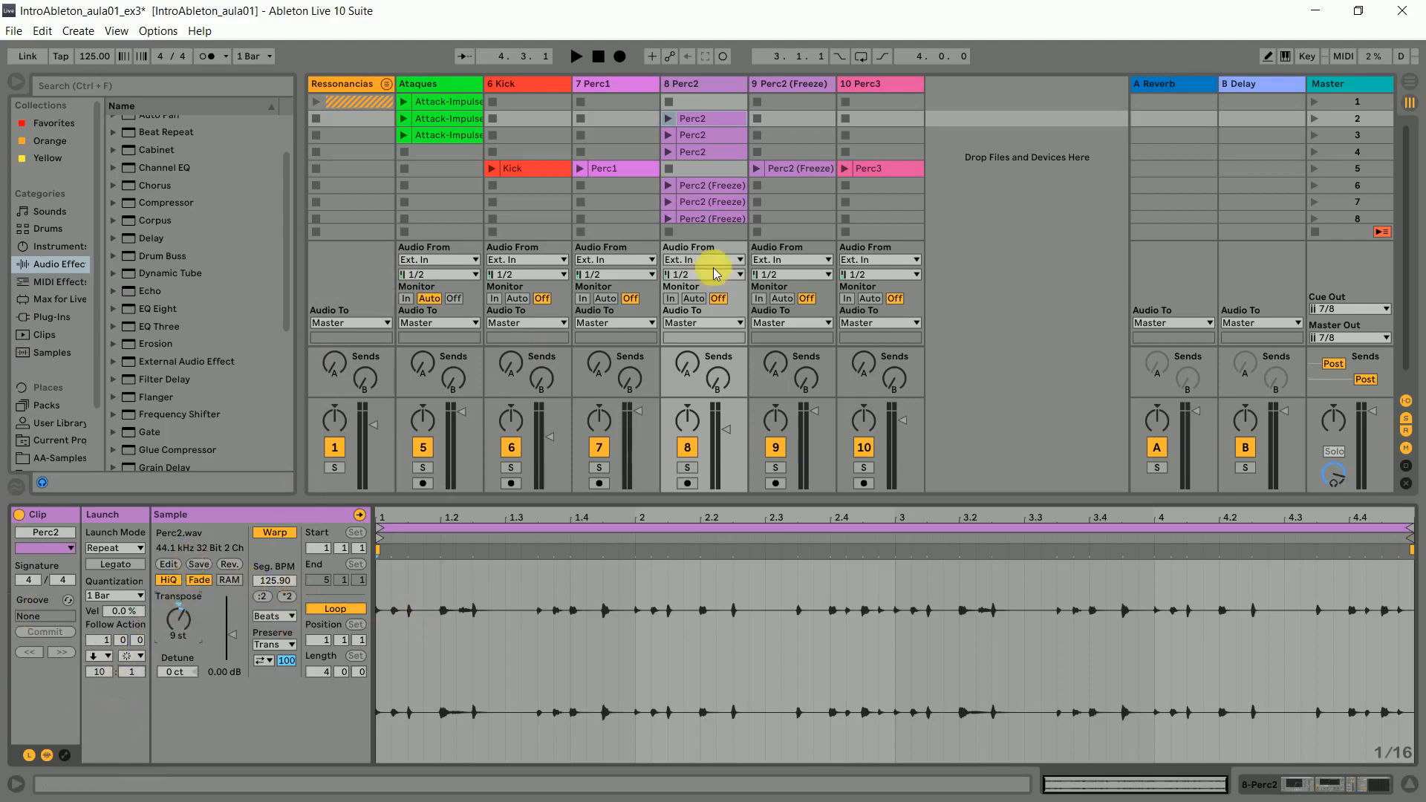
- Transpose the scene 3 Perc2 clip to -14 st and the scene 4 Perc2 clip to -4 st
click(724, 135)
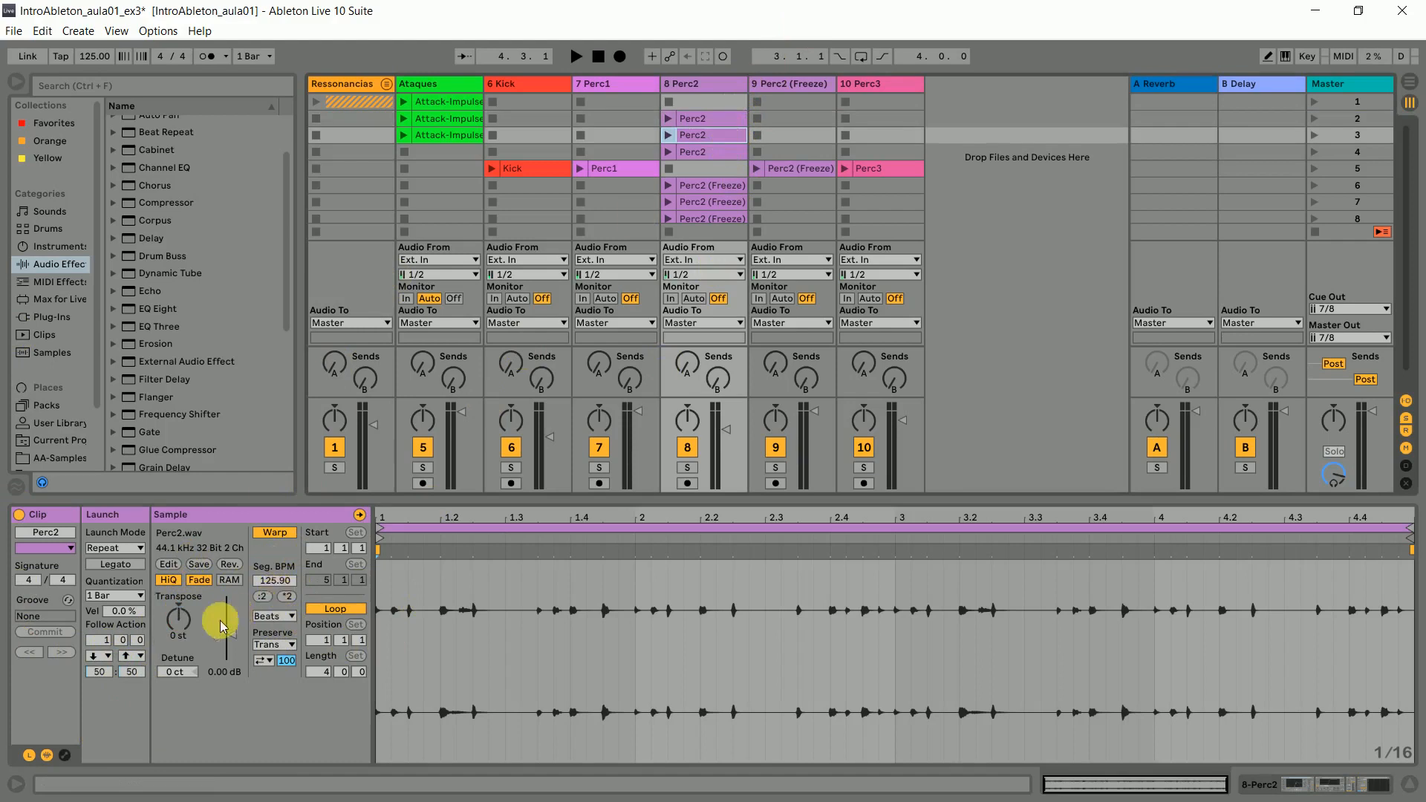
drag(179, 619, 179, 646)
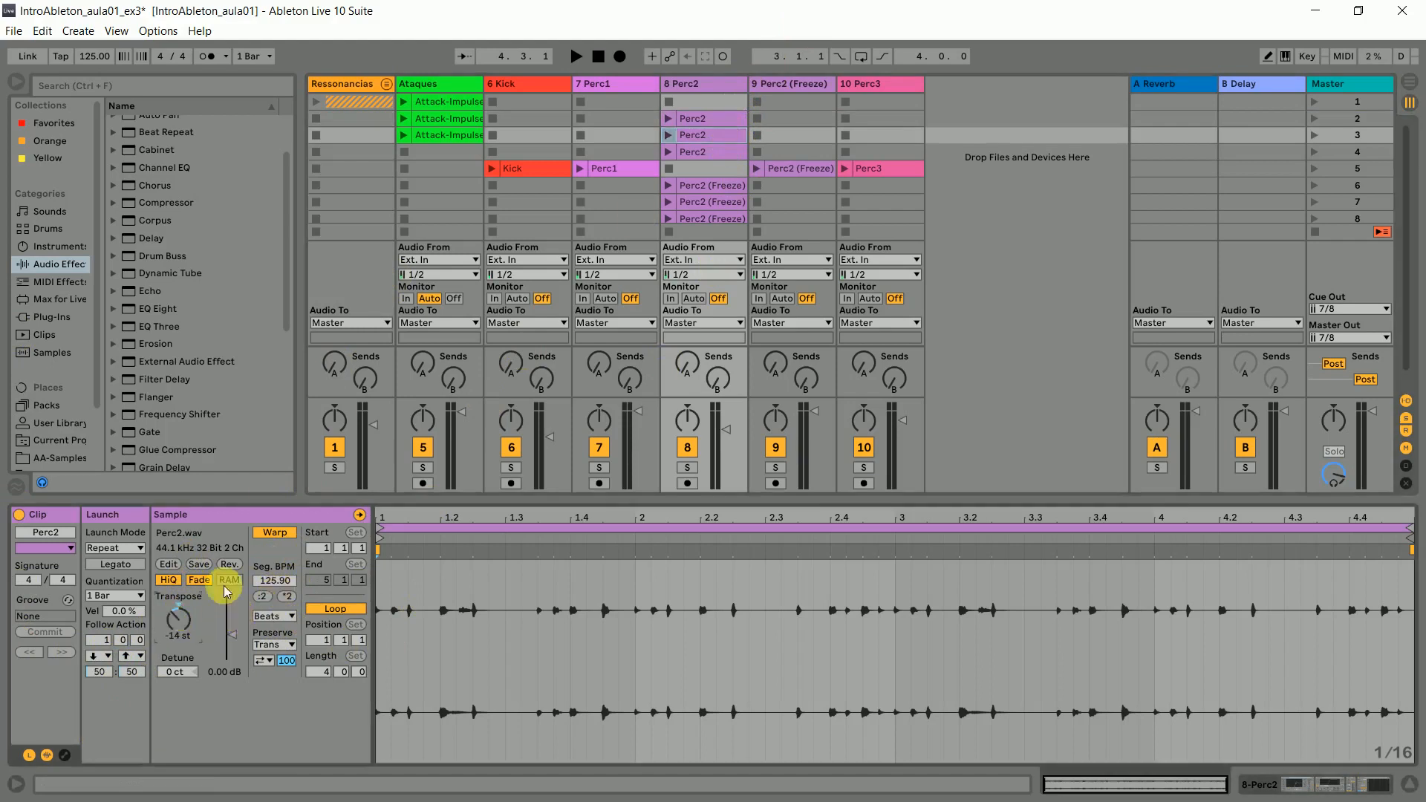
click(699, 153)
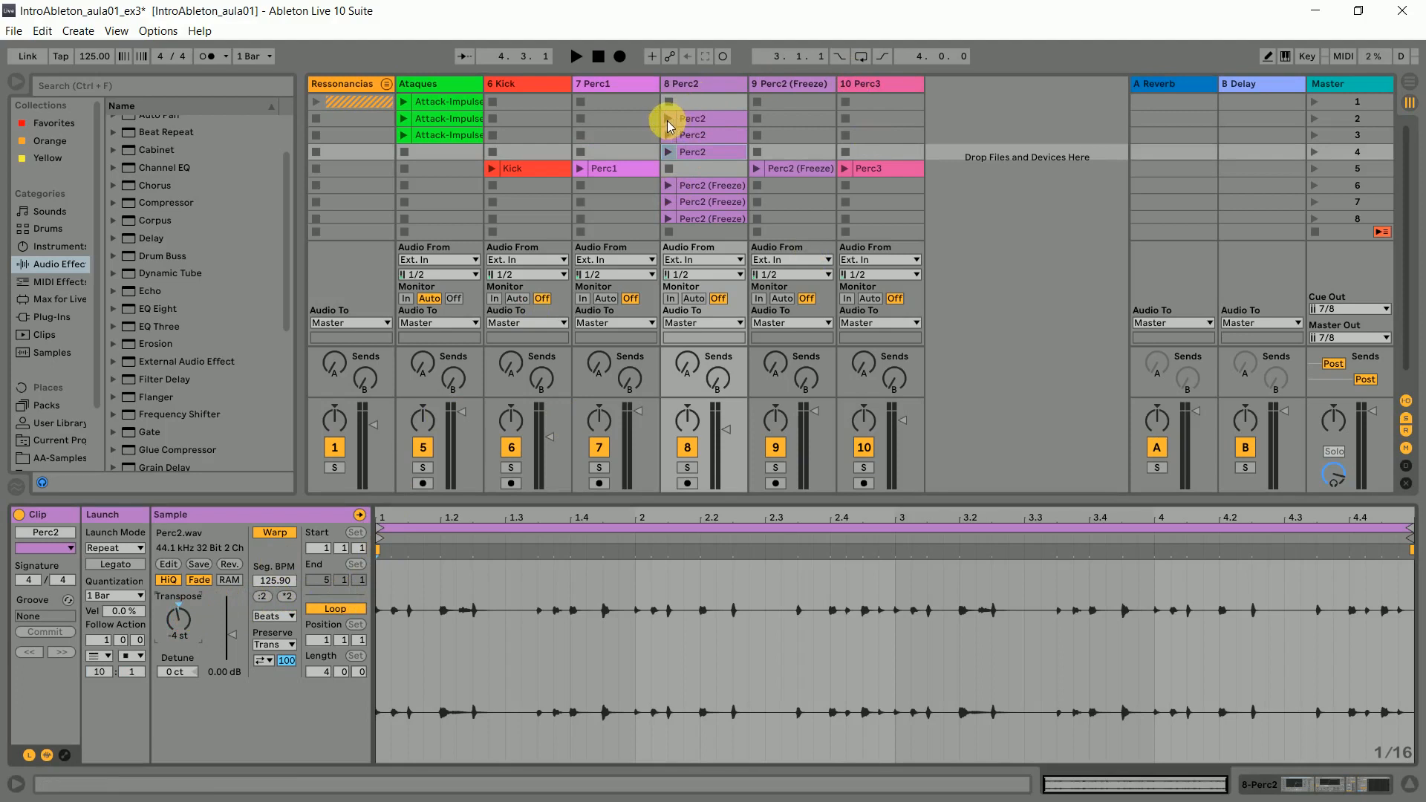
- Launch the scene 2 Perc2 clip and inspect the scene 3 and scene 4 clips' settings while the follow actions play
click(668, 120)
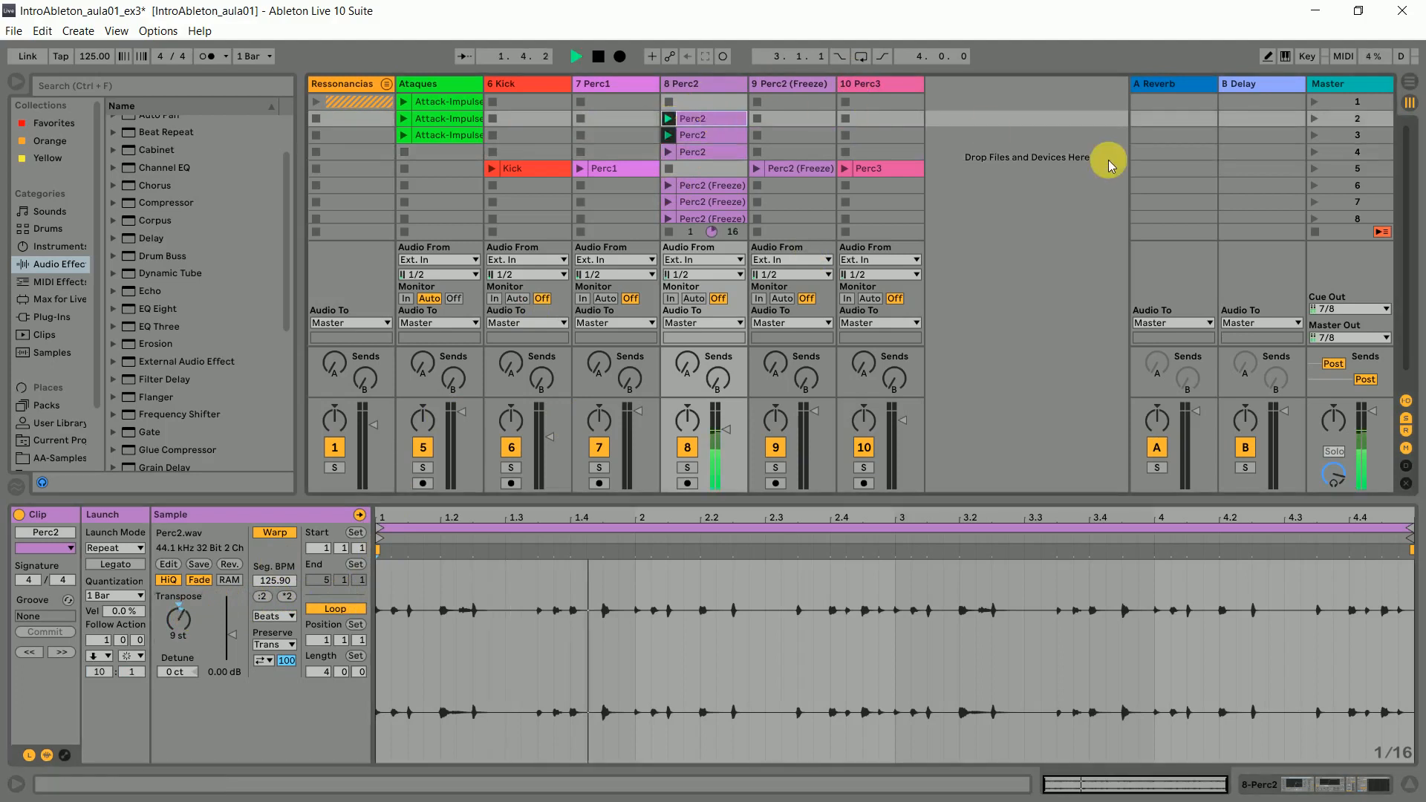
click(721, 141)
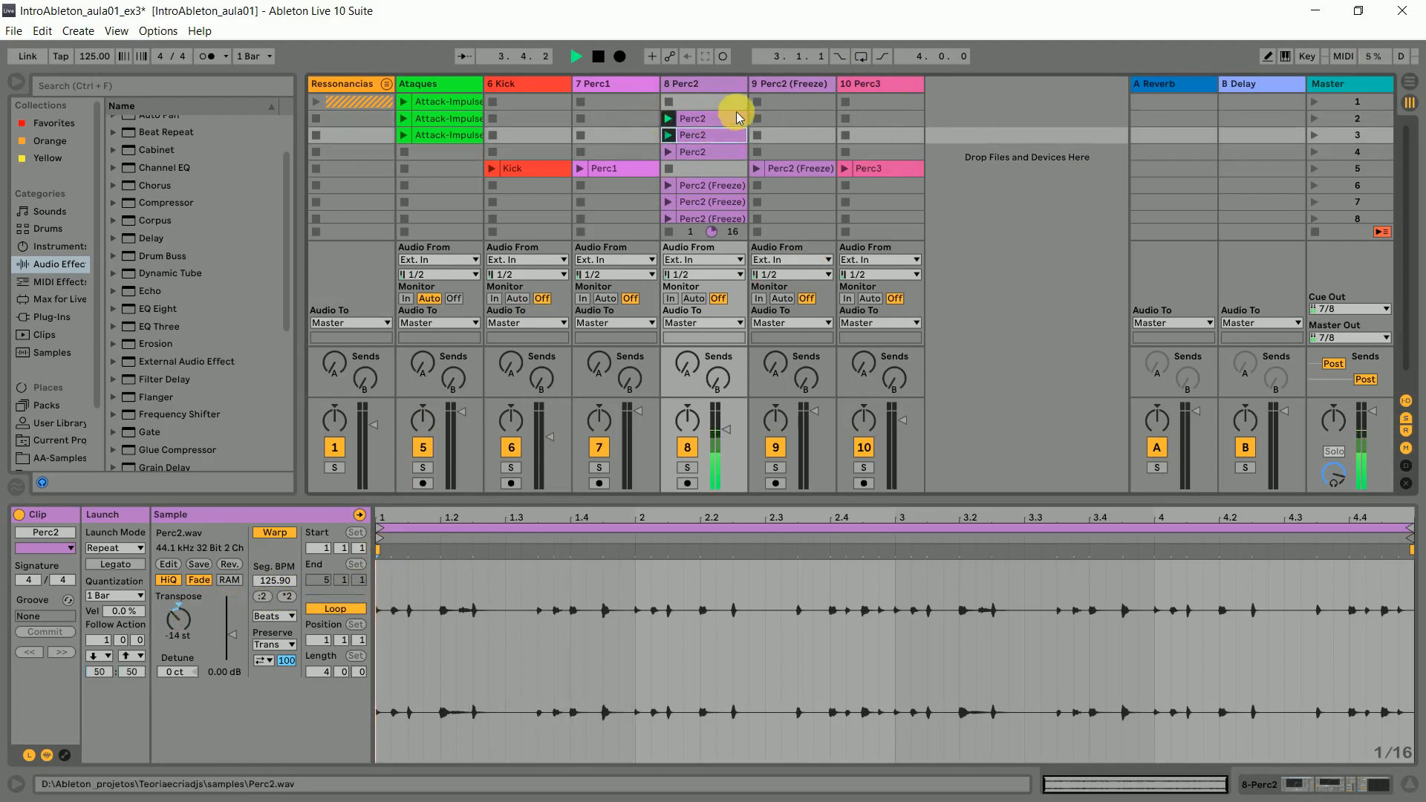
click(707, 152)
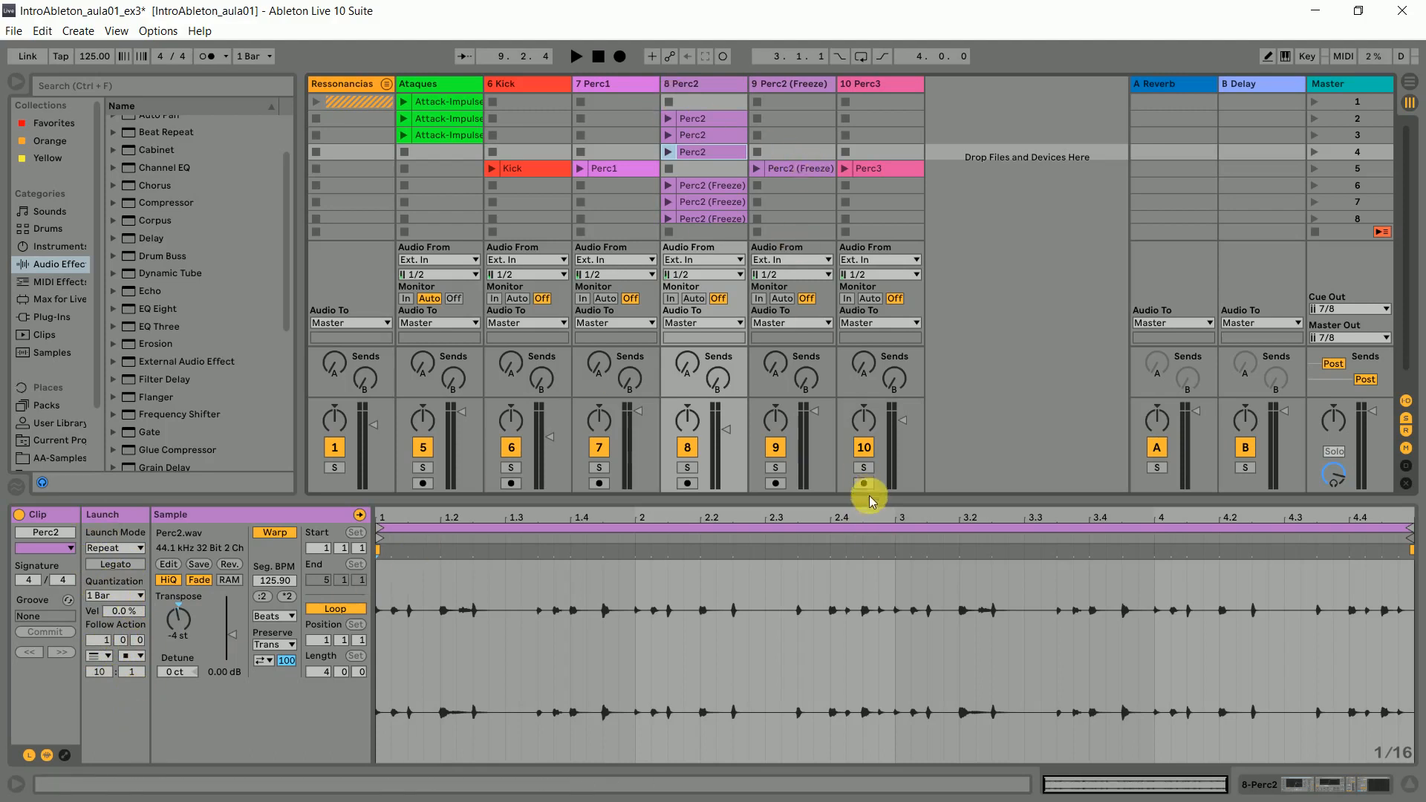
key(ctrl+alt+l)
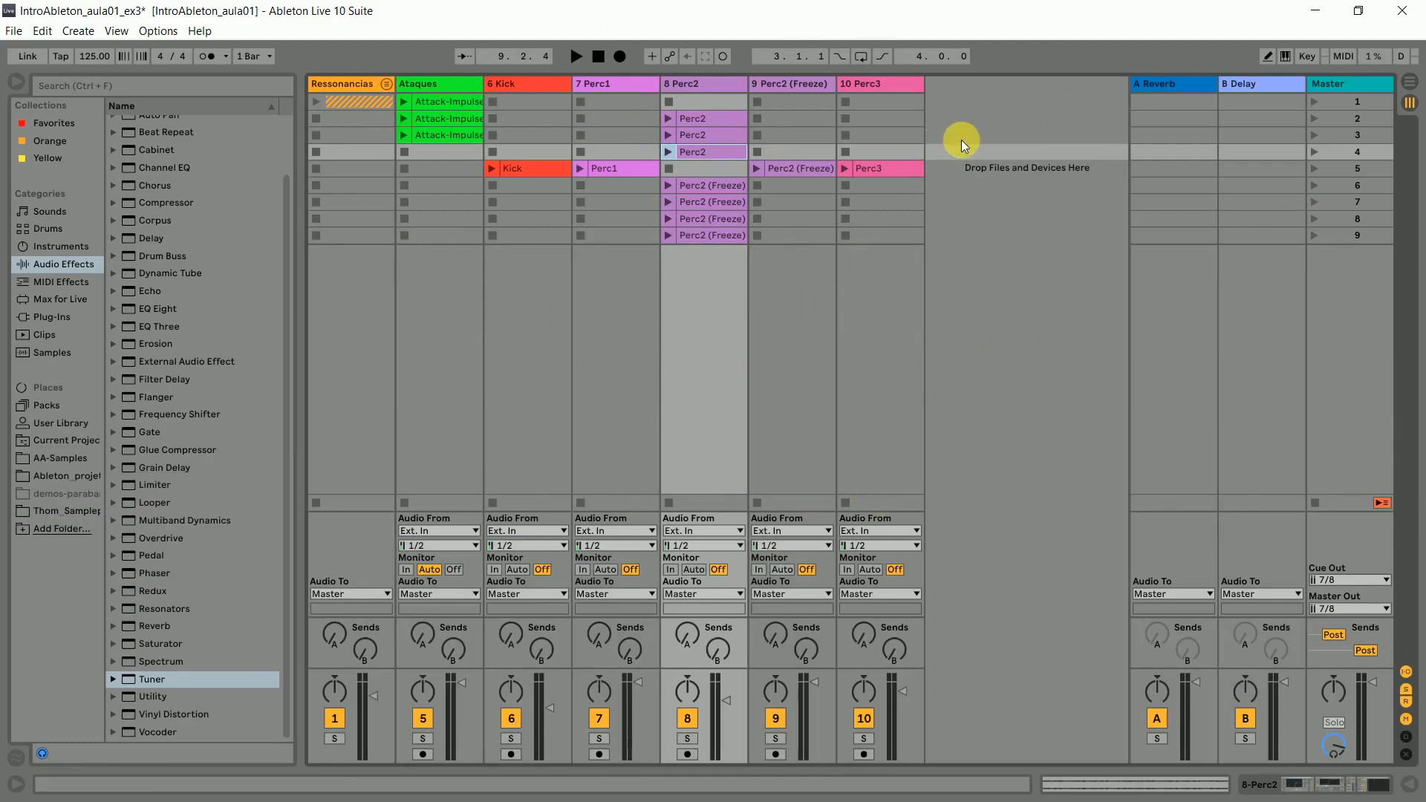
click(867, 233)
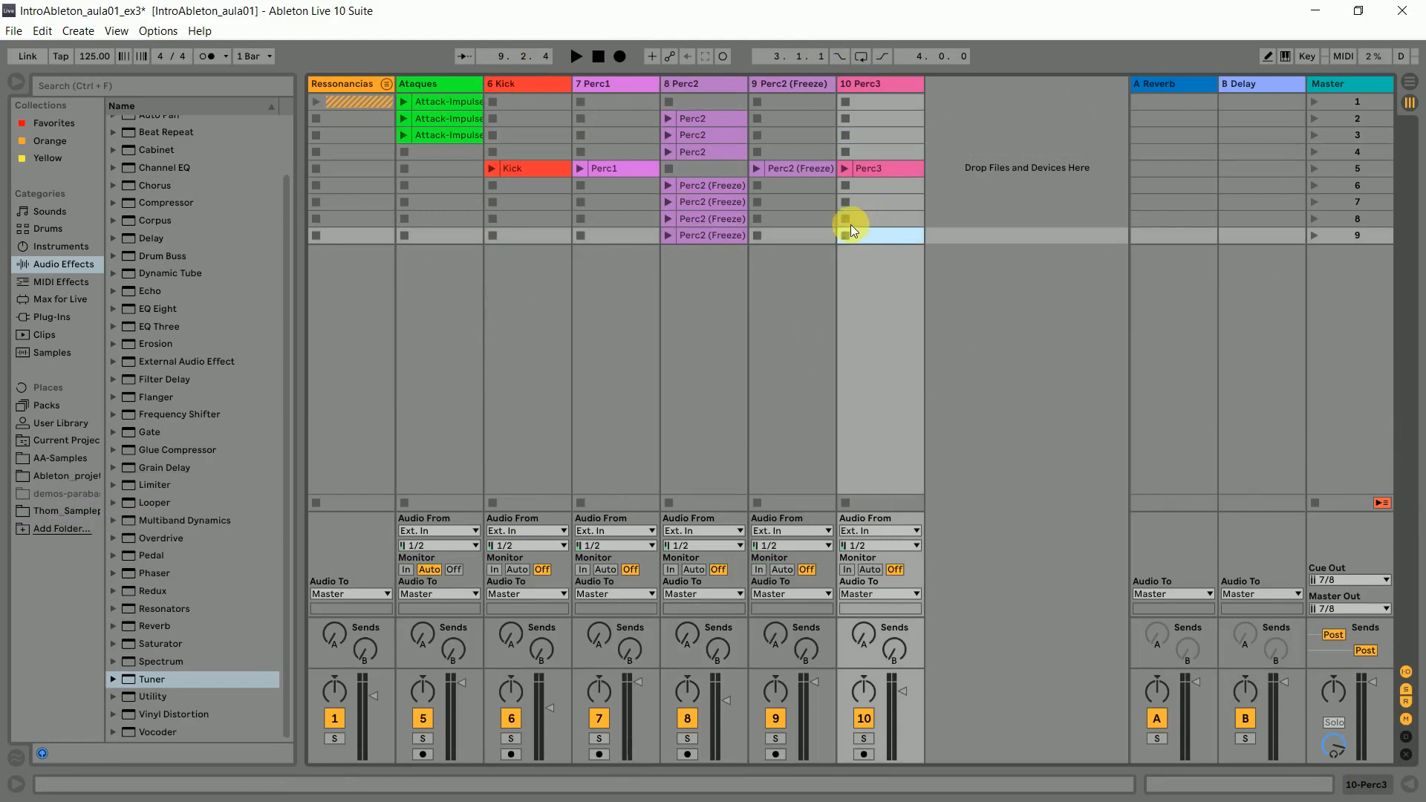
click(819, 217)
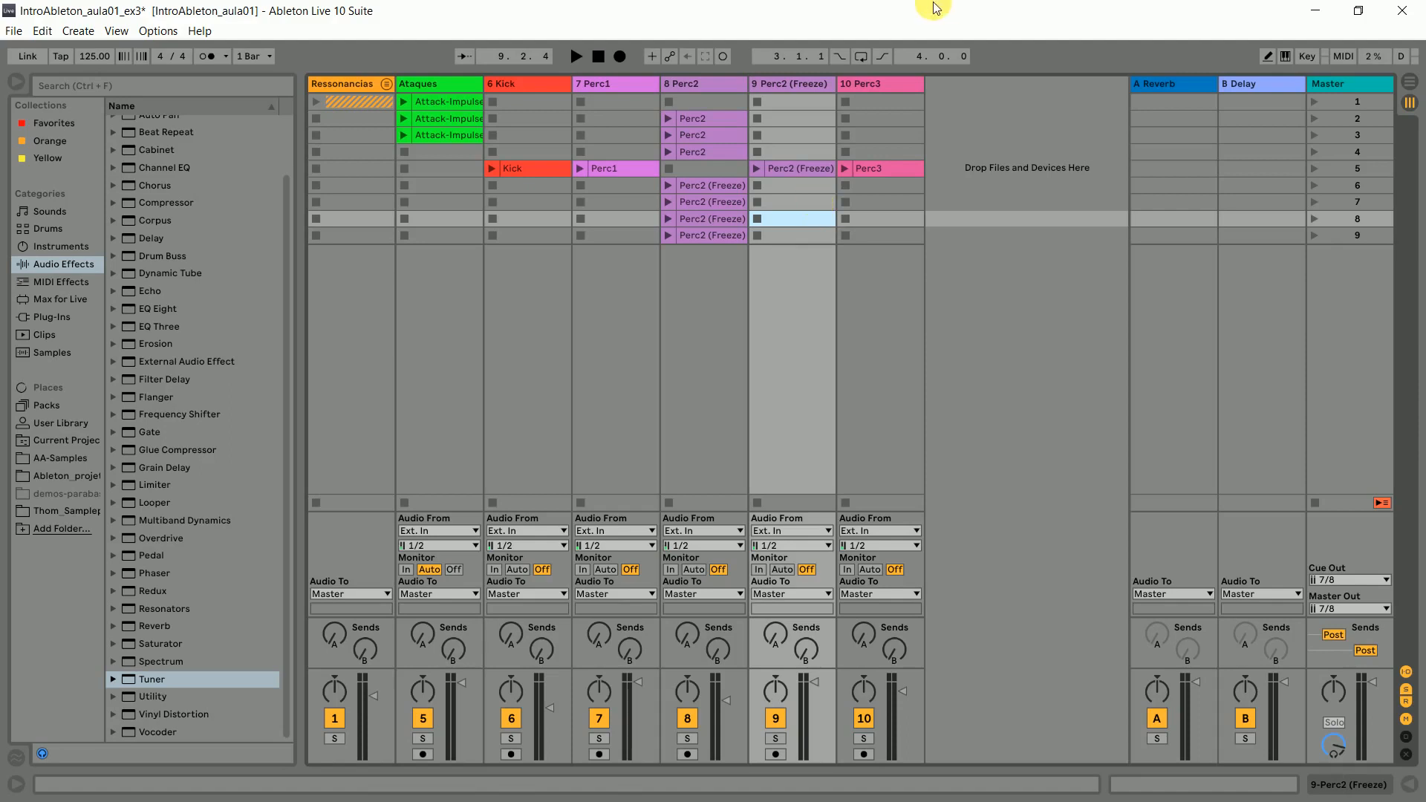
- Delete the scene 2 and scene 3 Attack-Impulse clips from the Ataques track
double_click(447, 138)
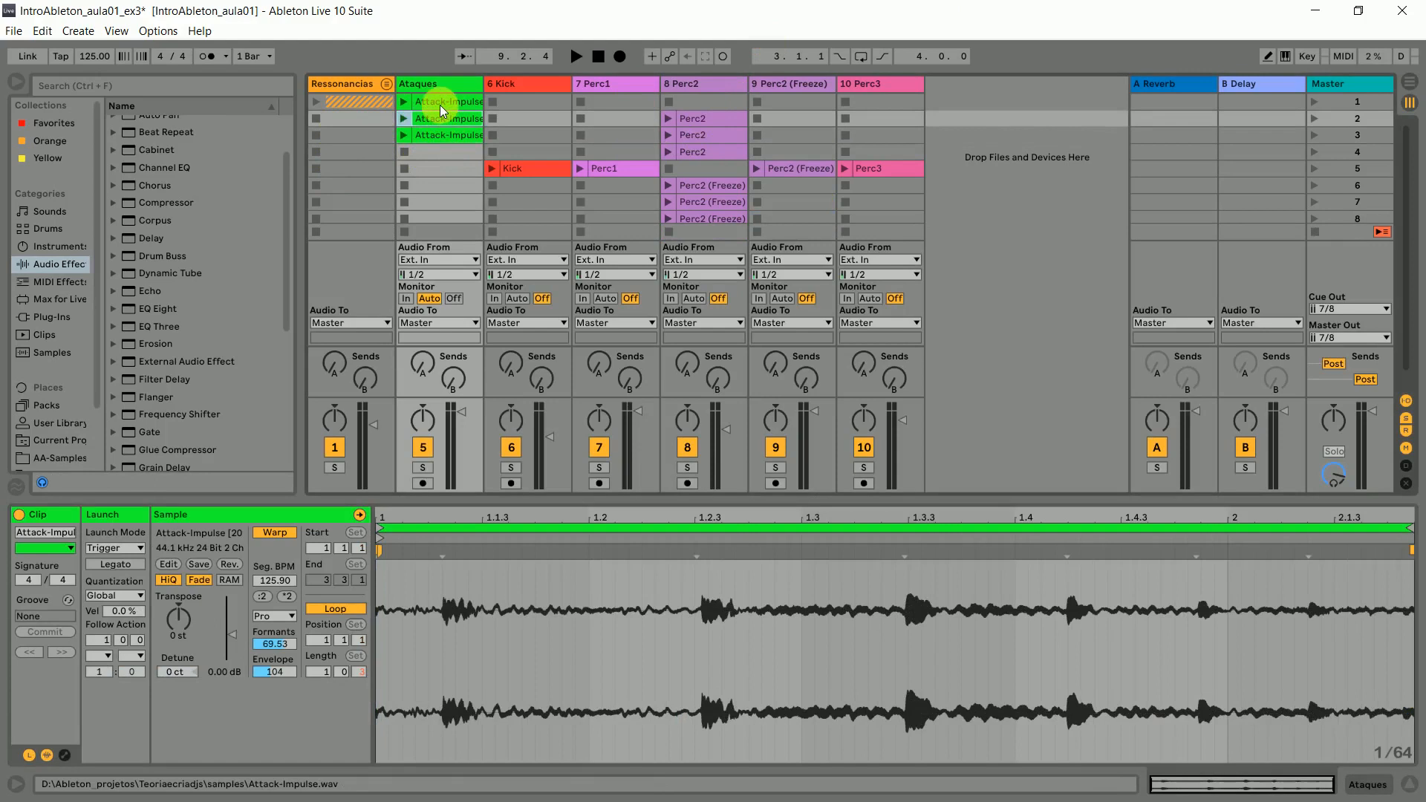
click(440, 105)
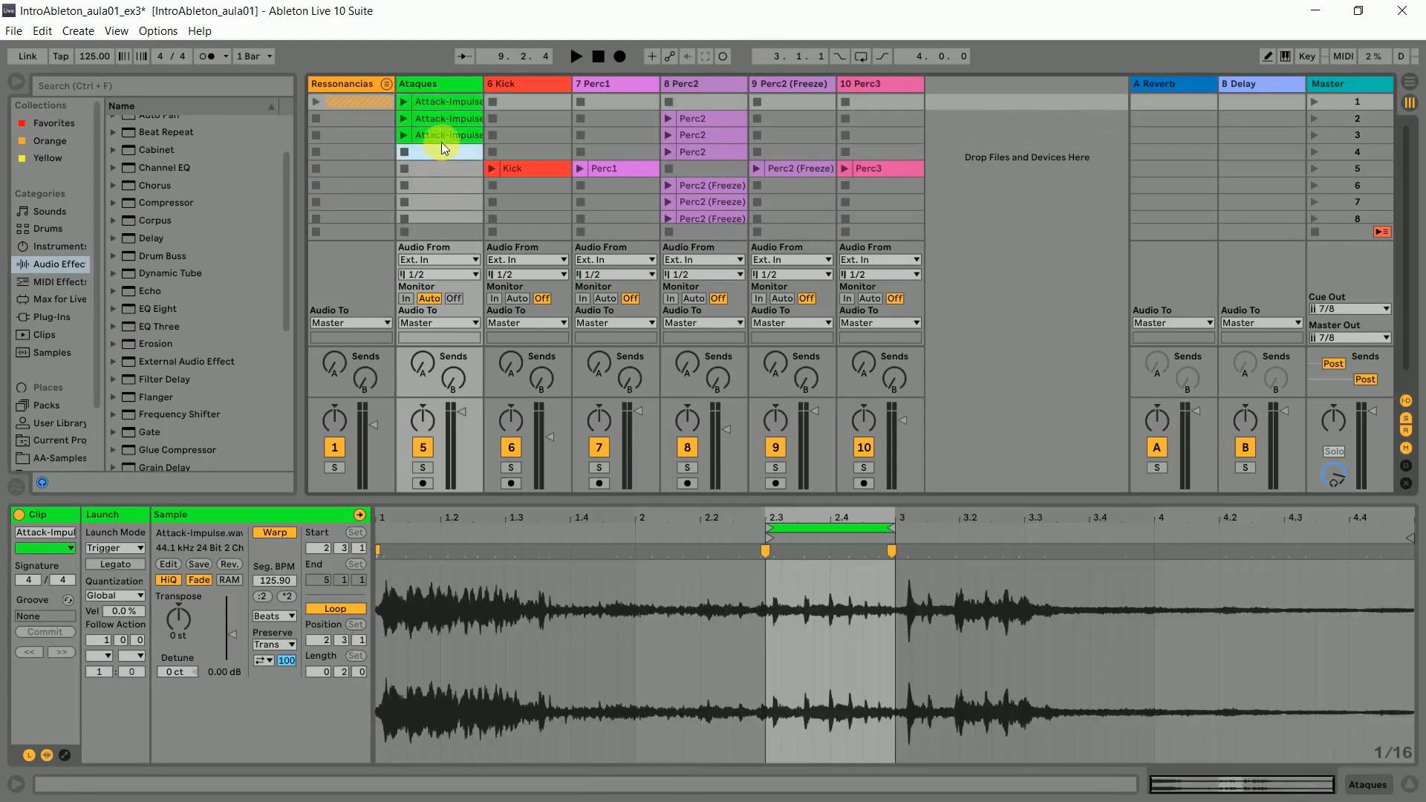
shift+click(436, 117)
key(Delete)
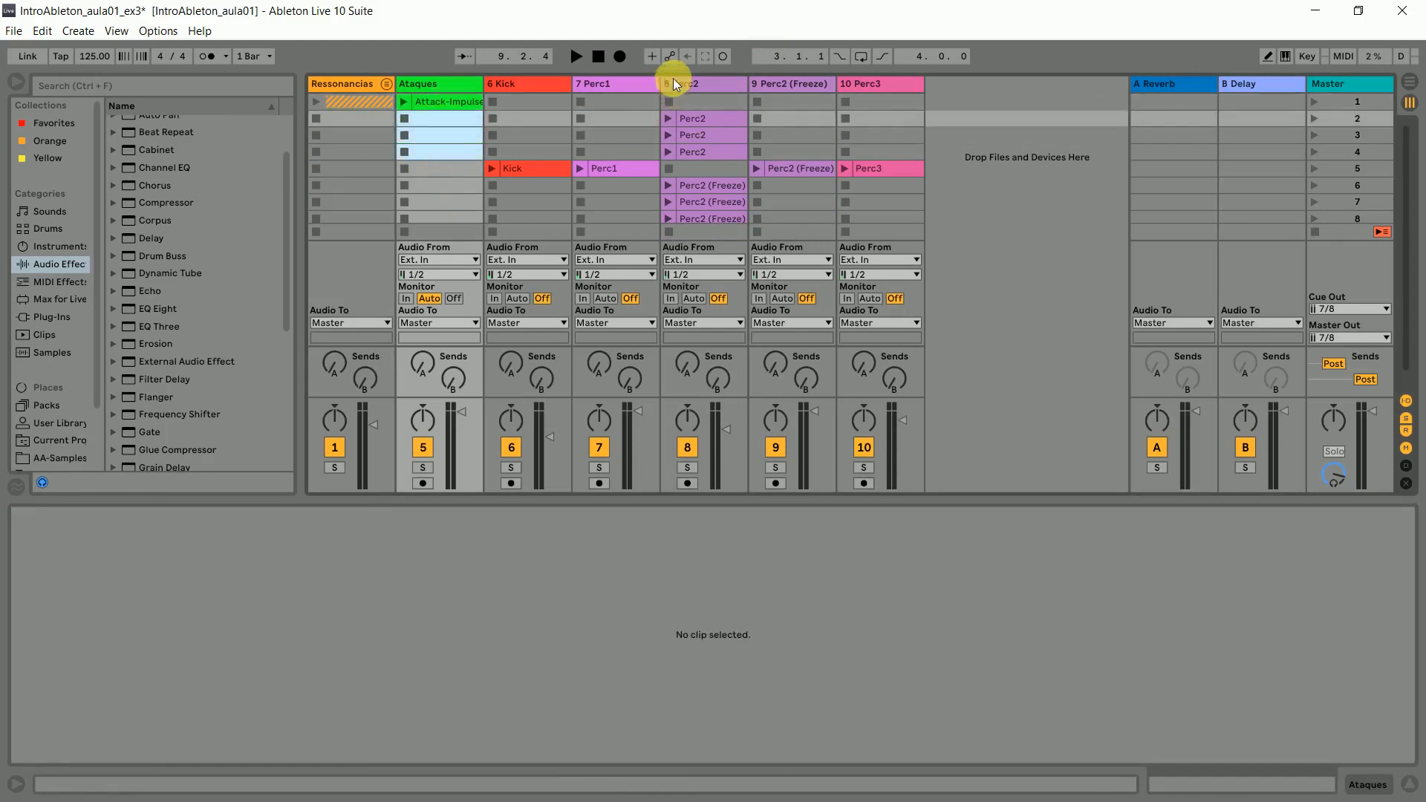
- Move the remaining Attack-Impulse clip to scene 3 and extend its loop to four bars starting at 1.1.1
click(450, 102)
drag(456, 126, 438, 147)
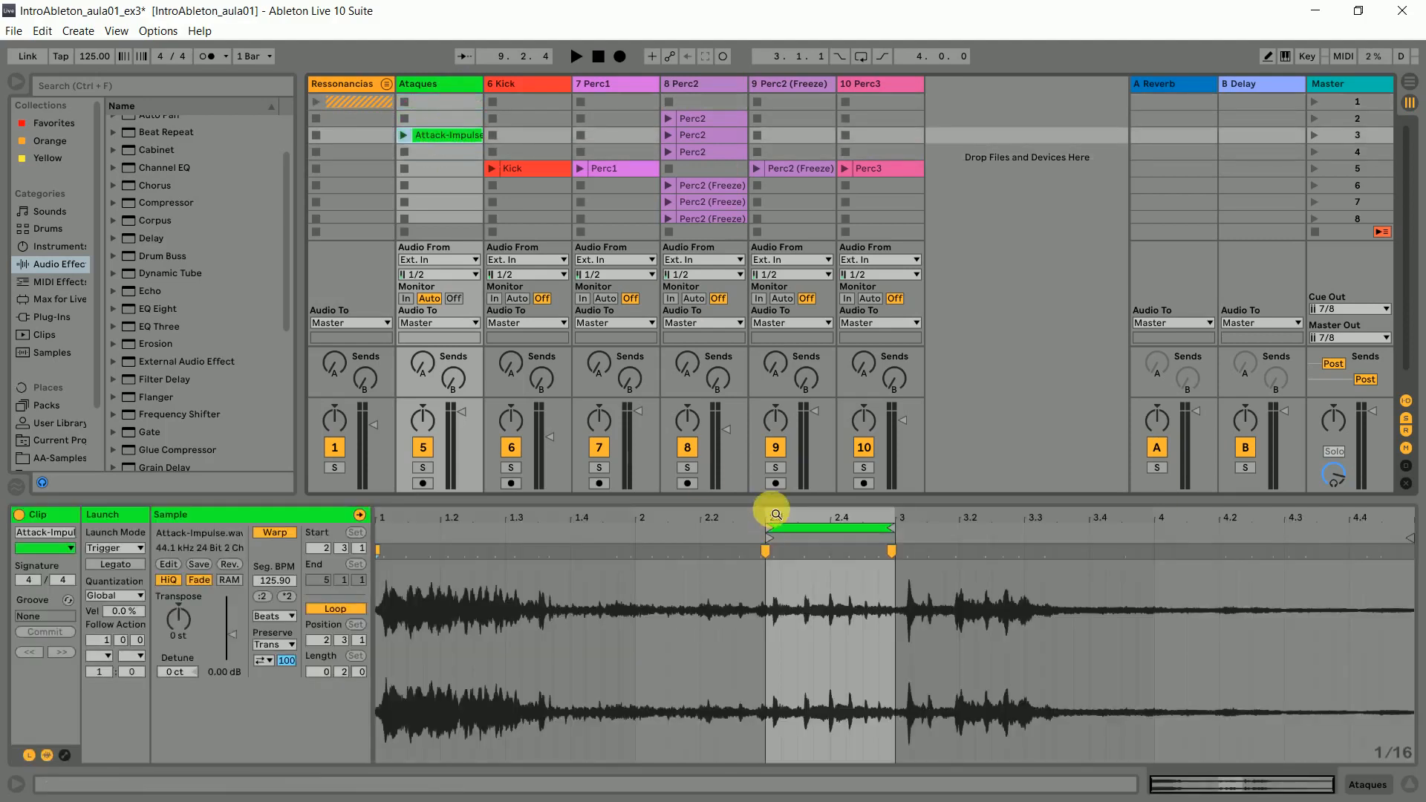
drag(767, 529, 347, 539)
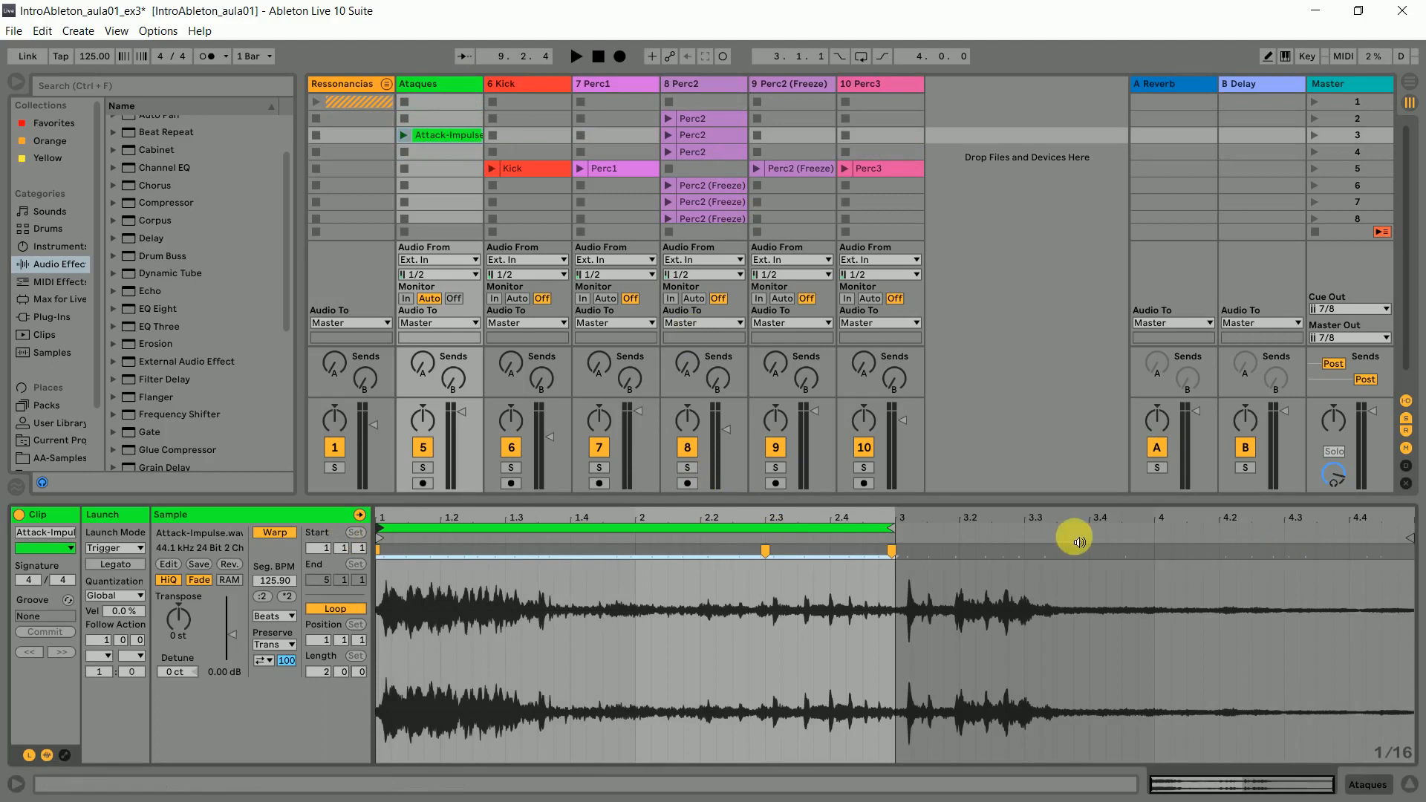
drag(900, 530, 1370, 512)
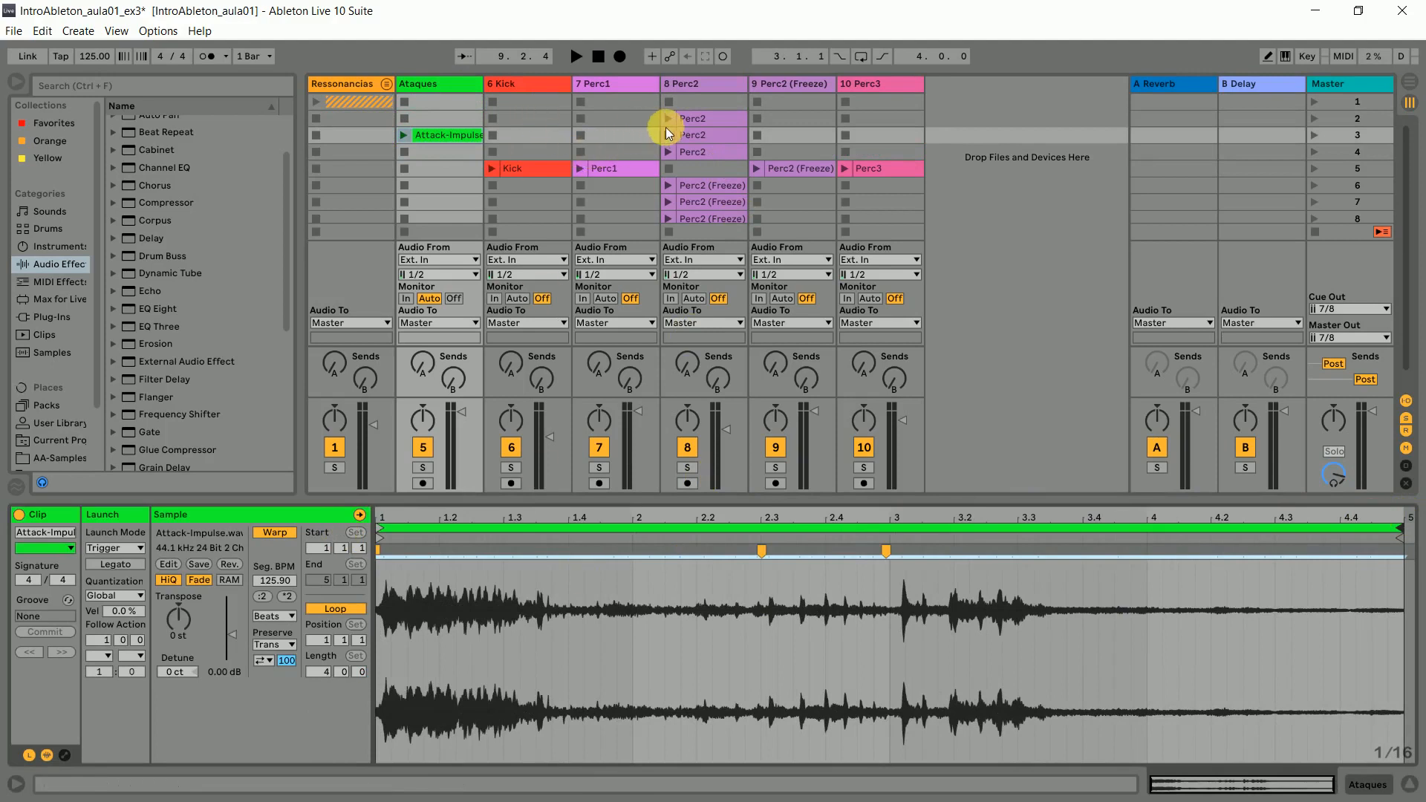
- Delete the three Perc2 clips in scenes 2 to 4 of the Perc2 track
drag(715, 104, 715, 160)
key(Delete)
click(705, 153)
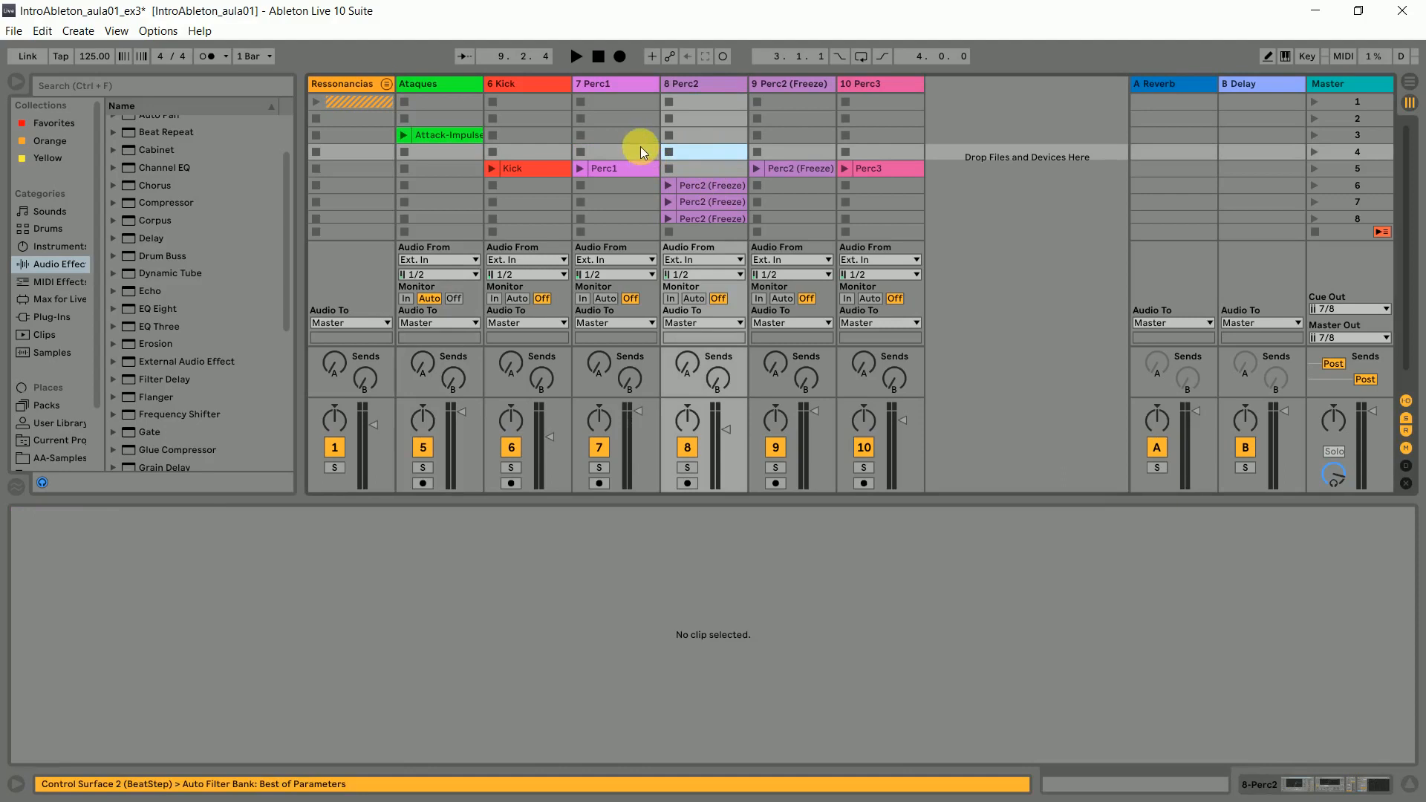
click(632, 149)
click(512, 138)
click(386, 131)
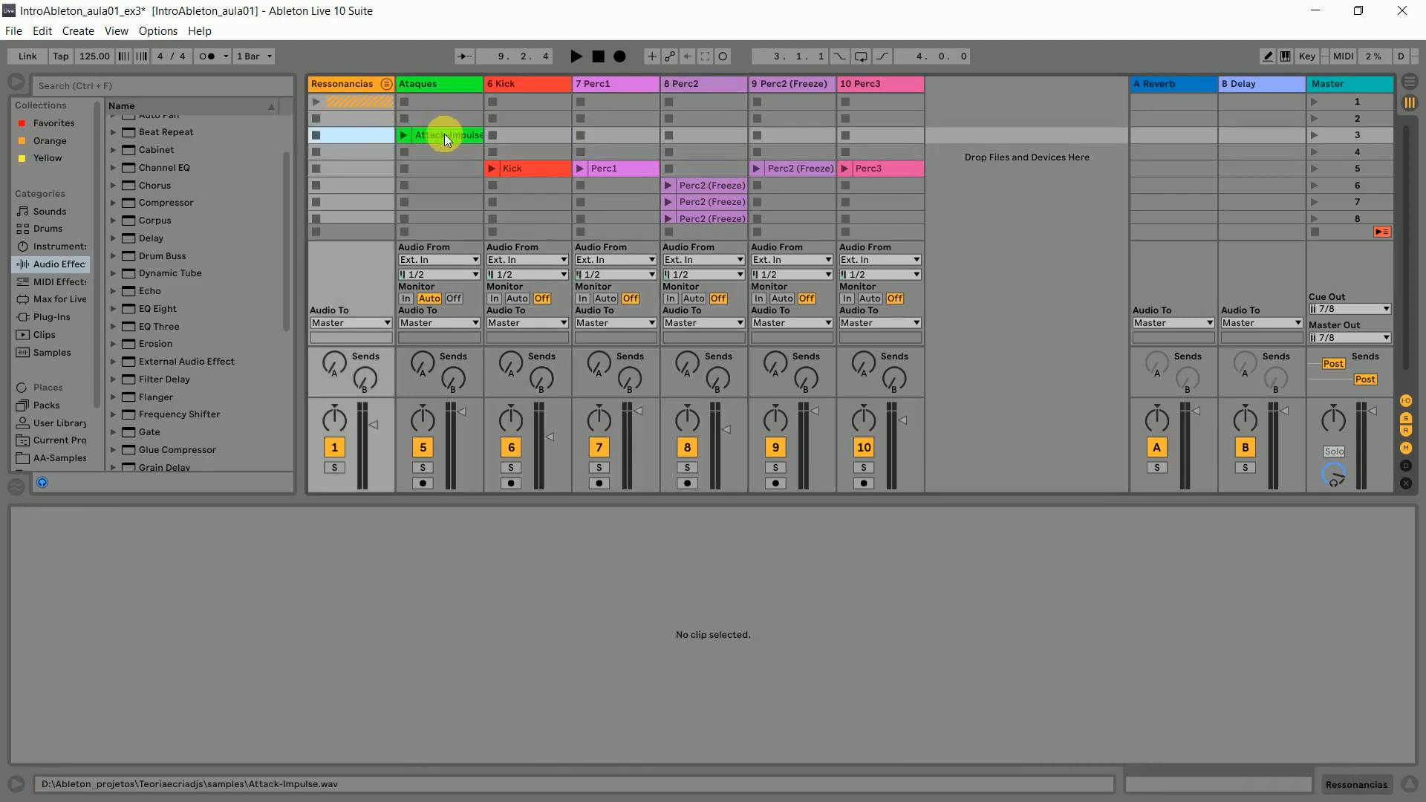
- Set the Attack-Impulse clip's loop to start at 3.3.3 with a length of 1.1.2
click(444, 135)
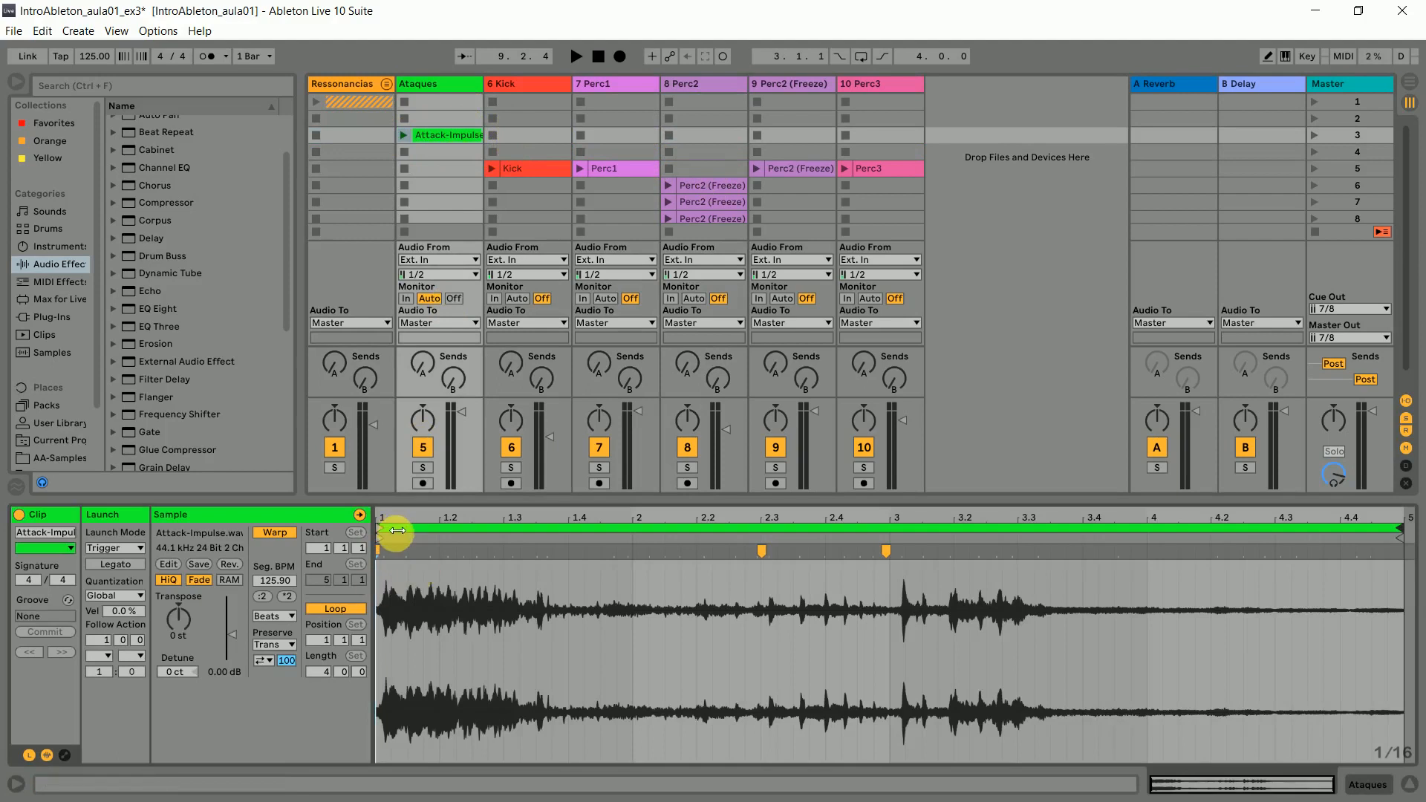
mouse_move(385, 532)
mouse_down()
mouse_move(1091, 556)
mouse_move(375, 539)
mouse_up()
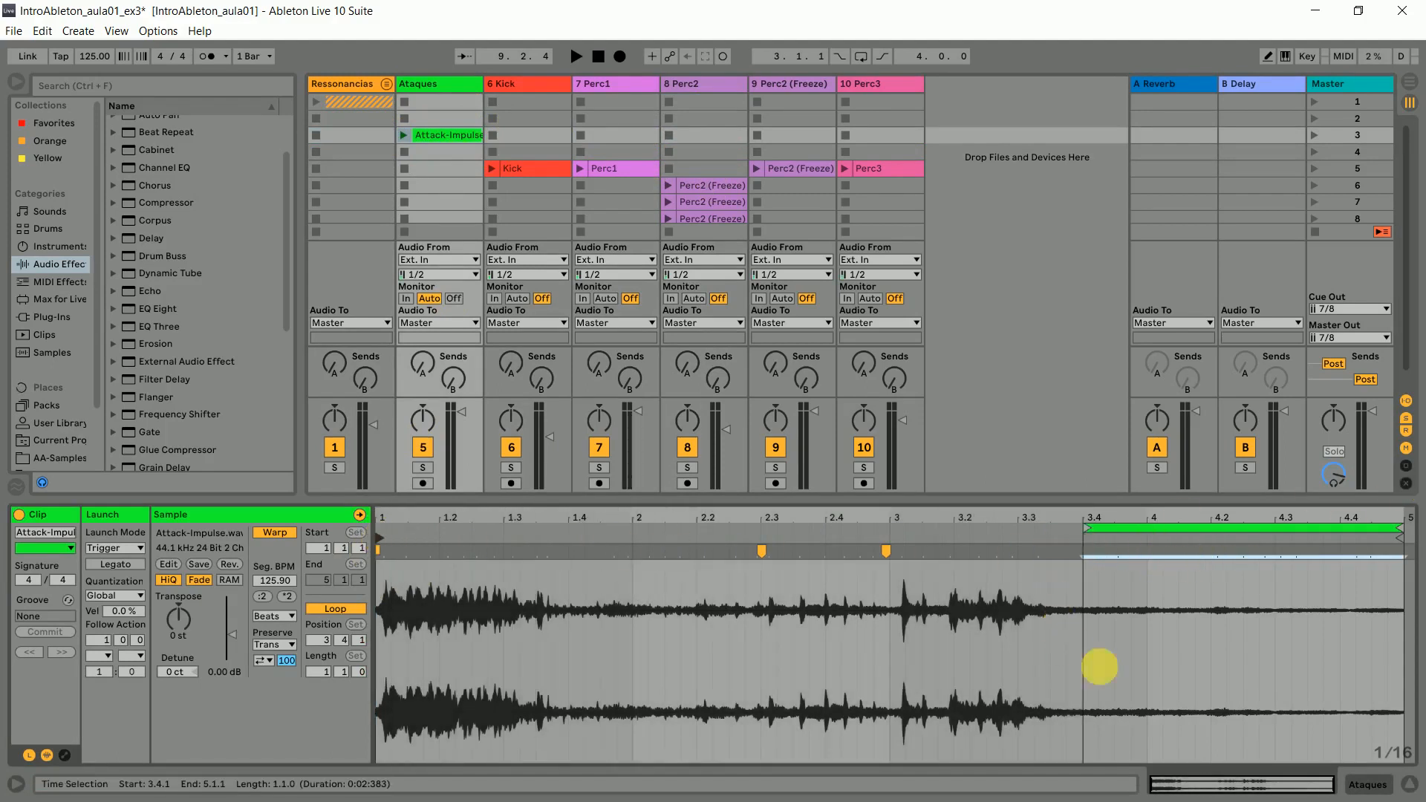
mouse_move(1087, 522)
mouse_down()
mouse_move(1099, 527)
mouse_move(1060, 529)
mouse_up()
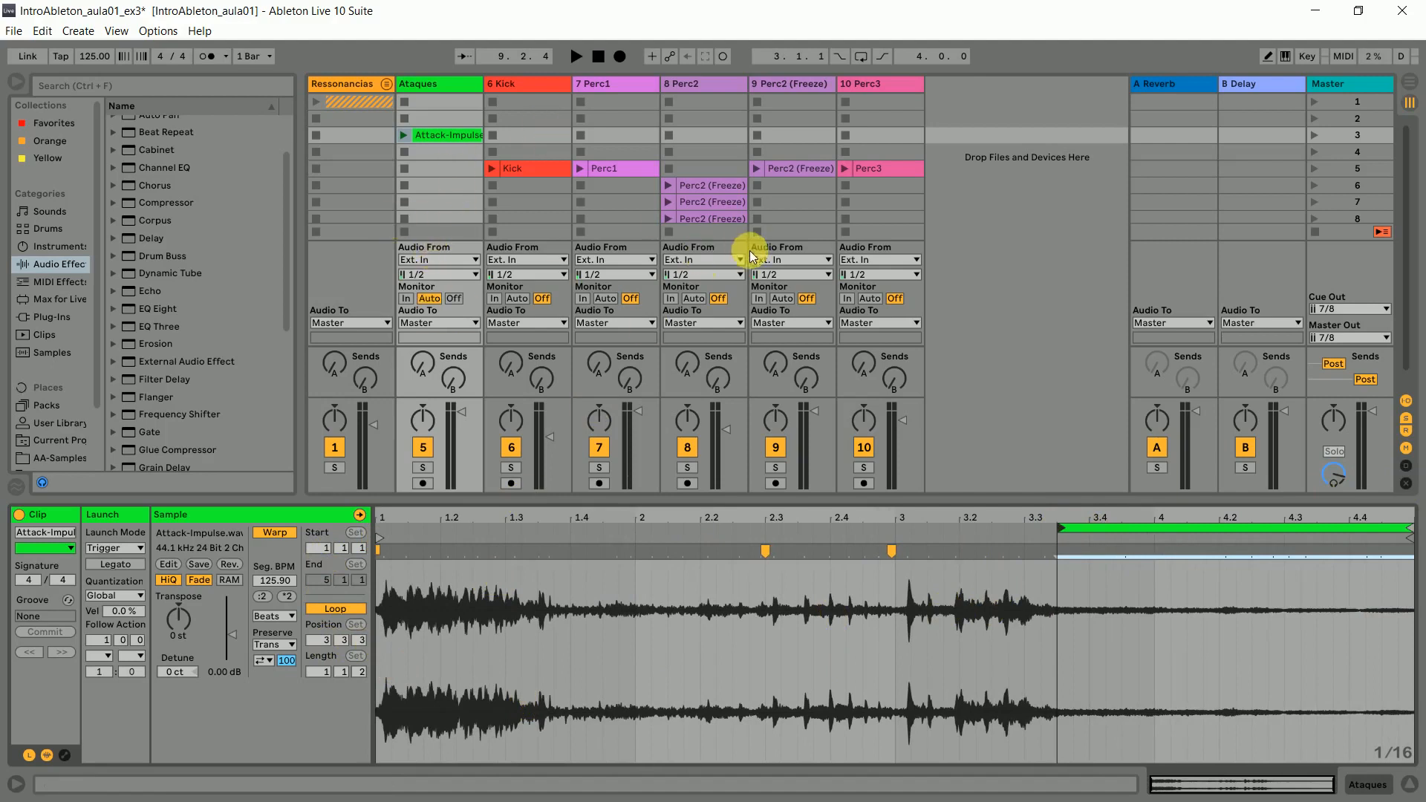
- Move the Perc1 clip from scene 5 to scene 3 and lower the Perc1 track's volume slightly
click(642, 170)
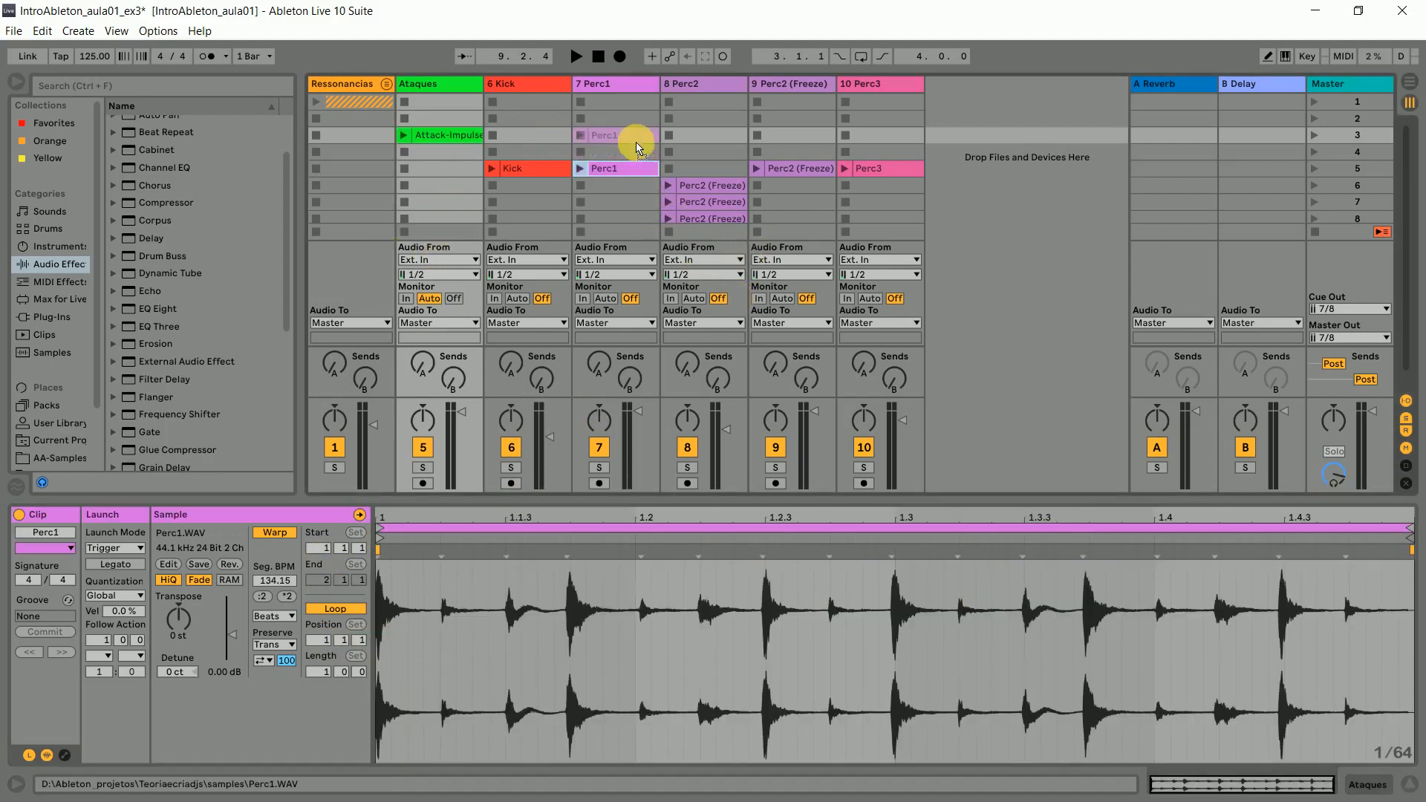
drag(636, 142, 636, 142)
click(622, 184)
click(608, 132)
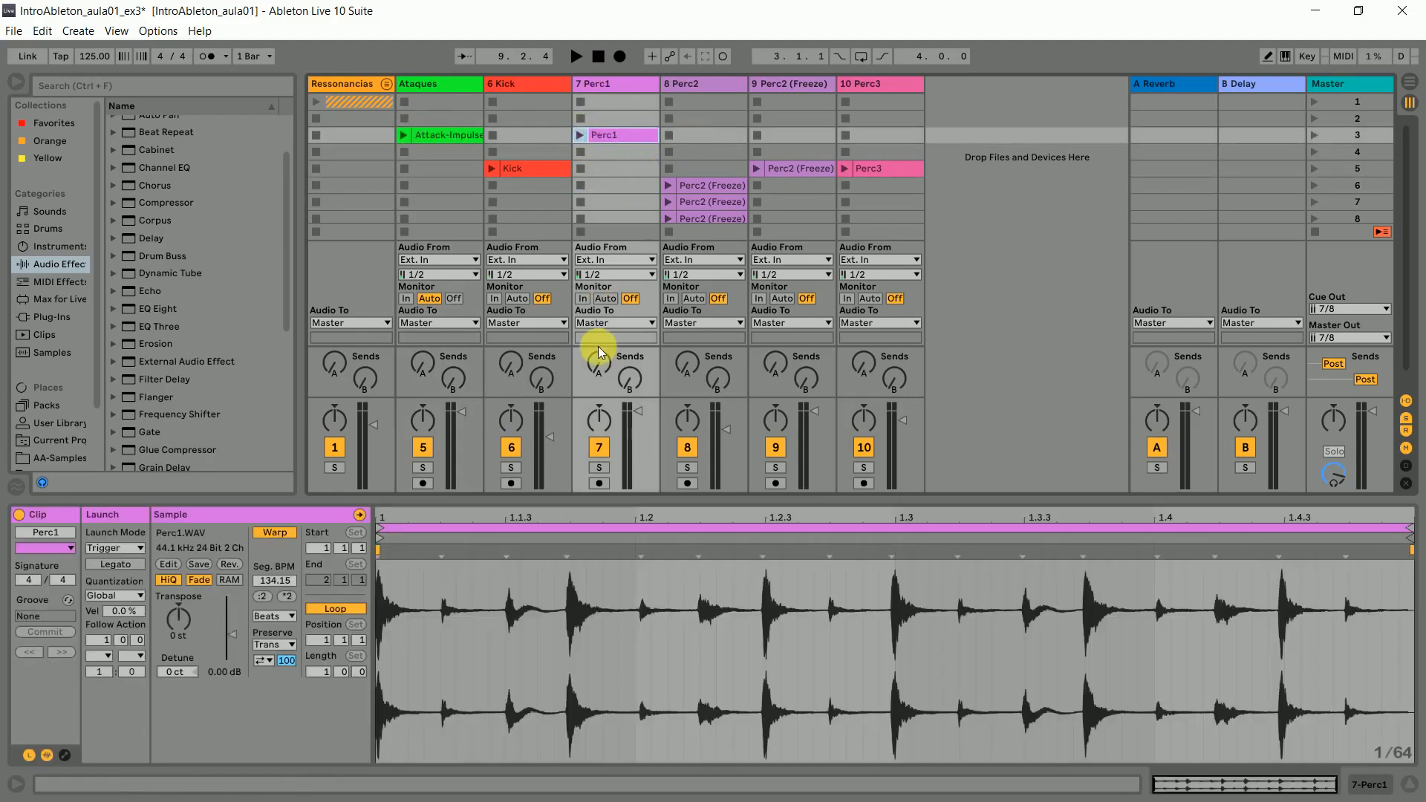
drag(638, 421, 638, 424)
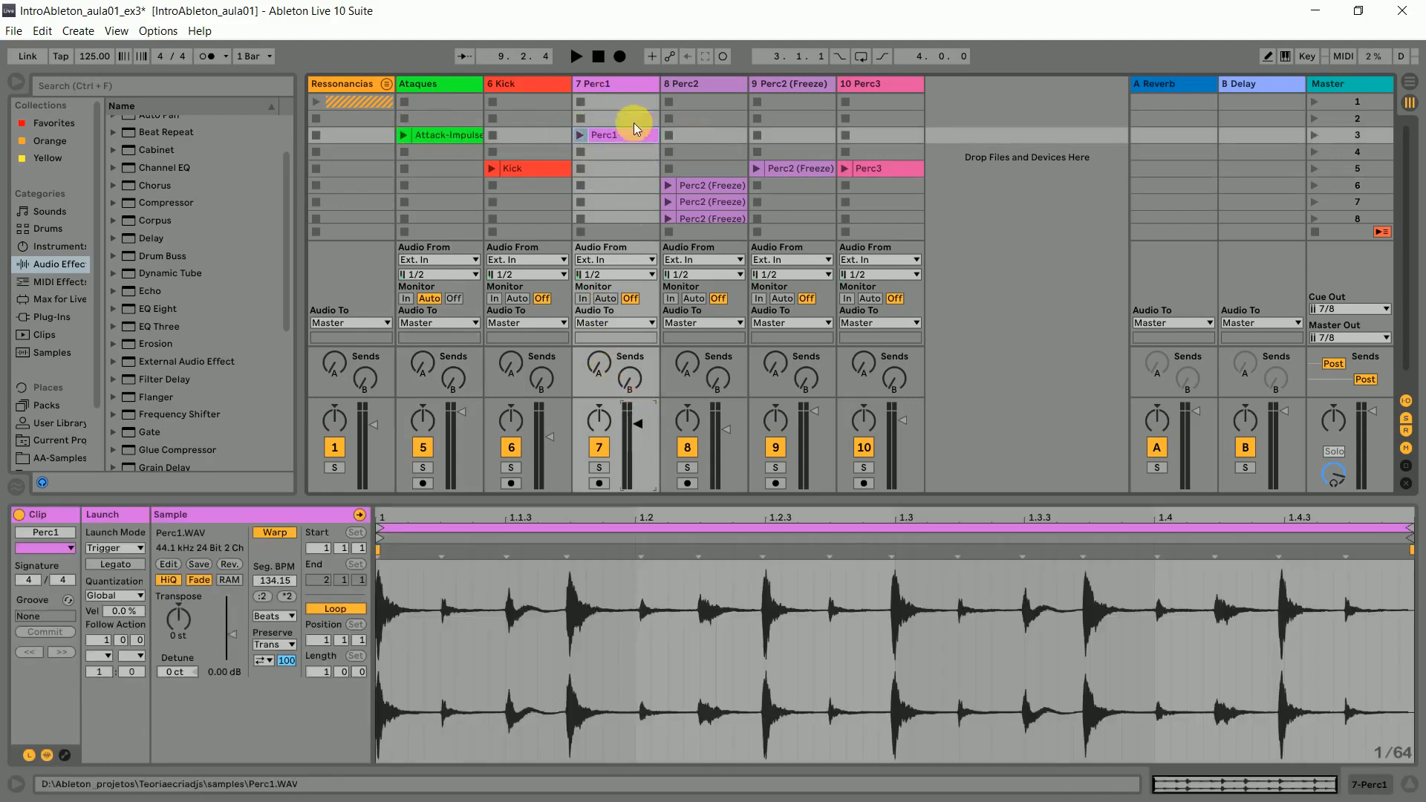
- Launch scene 3, compare the Attack-Impulse and Perc1 clips' settings, and review the Perc1 clip's launch quantization options
click(1314, 134)
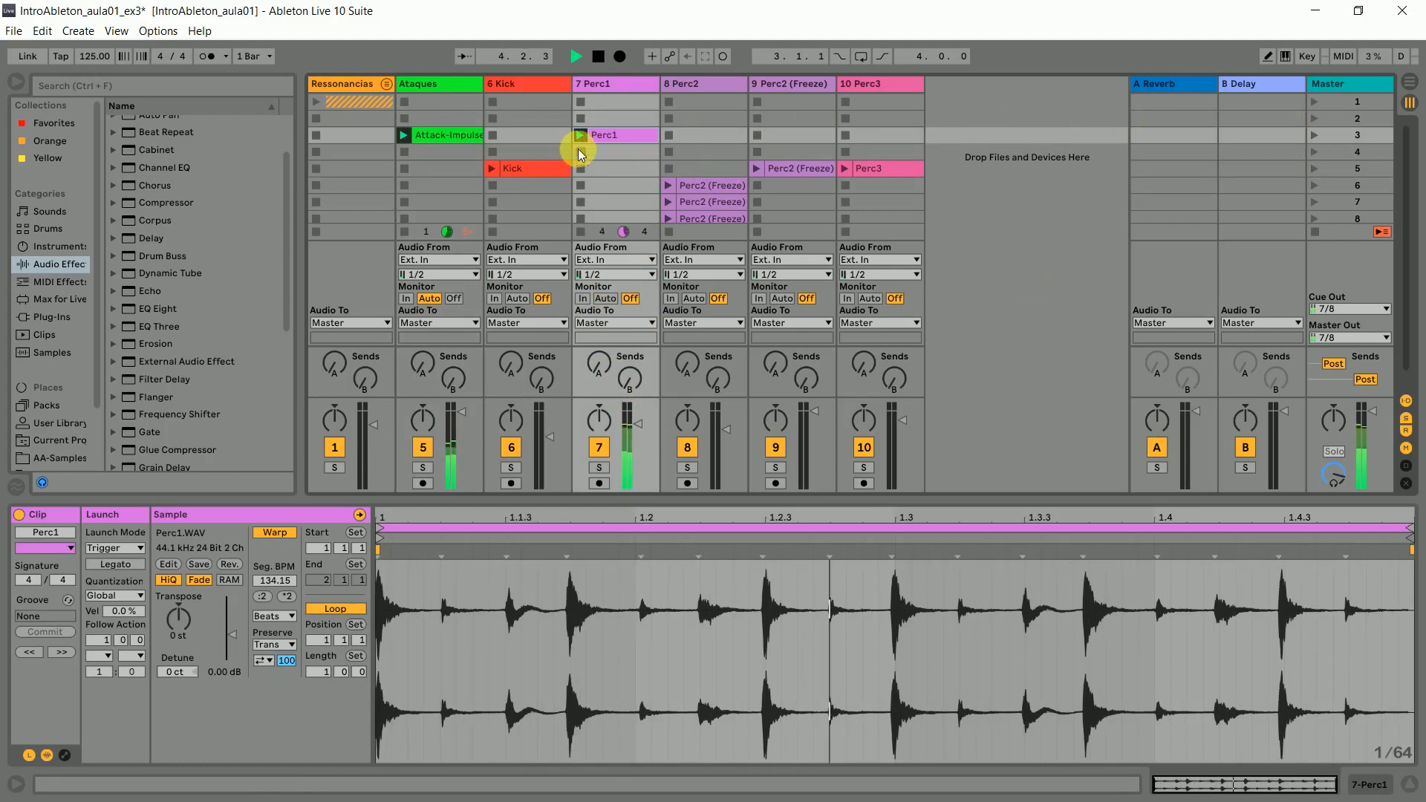
click(468, 136)
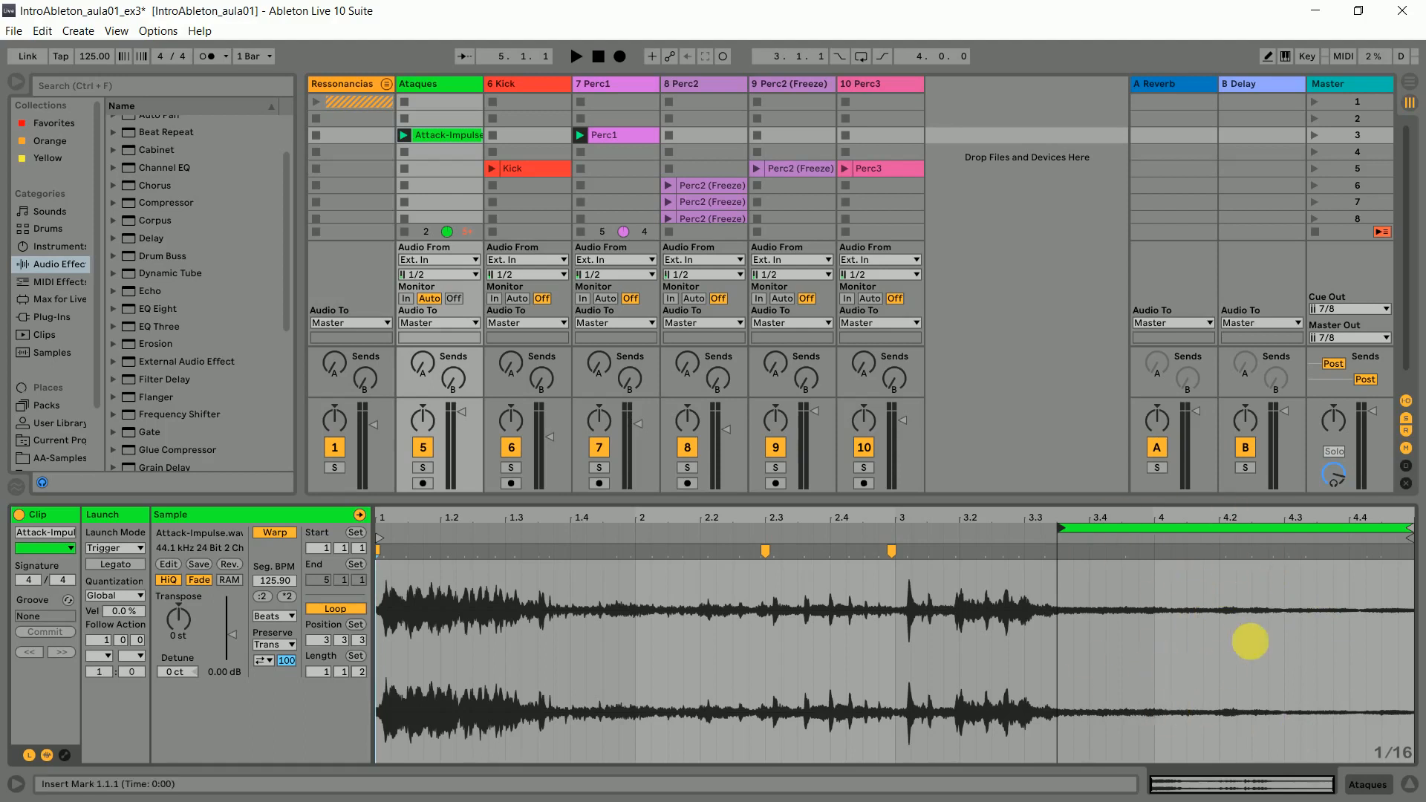
click(612, 136)
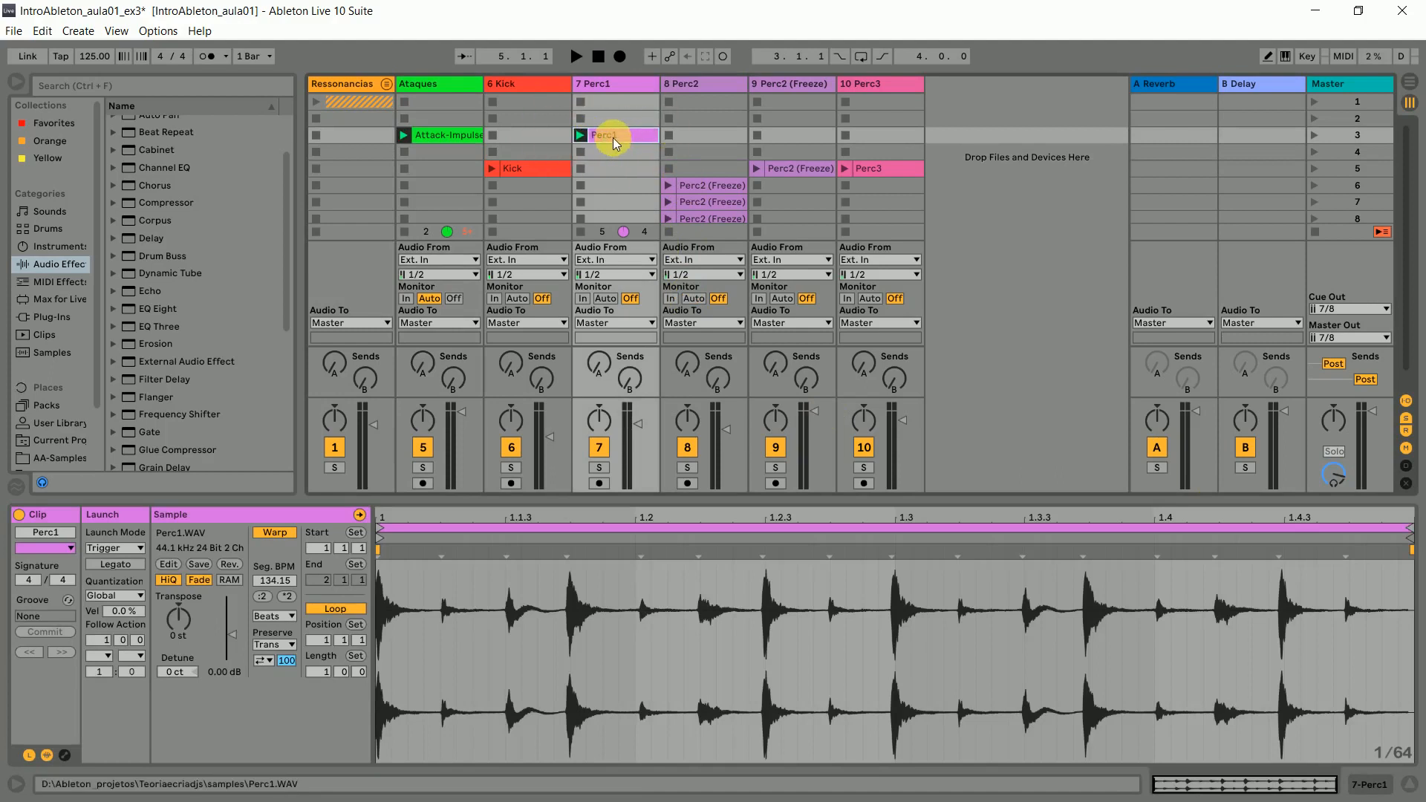
click(460, 140)
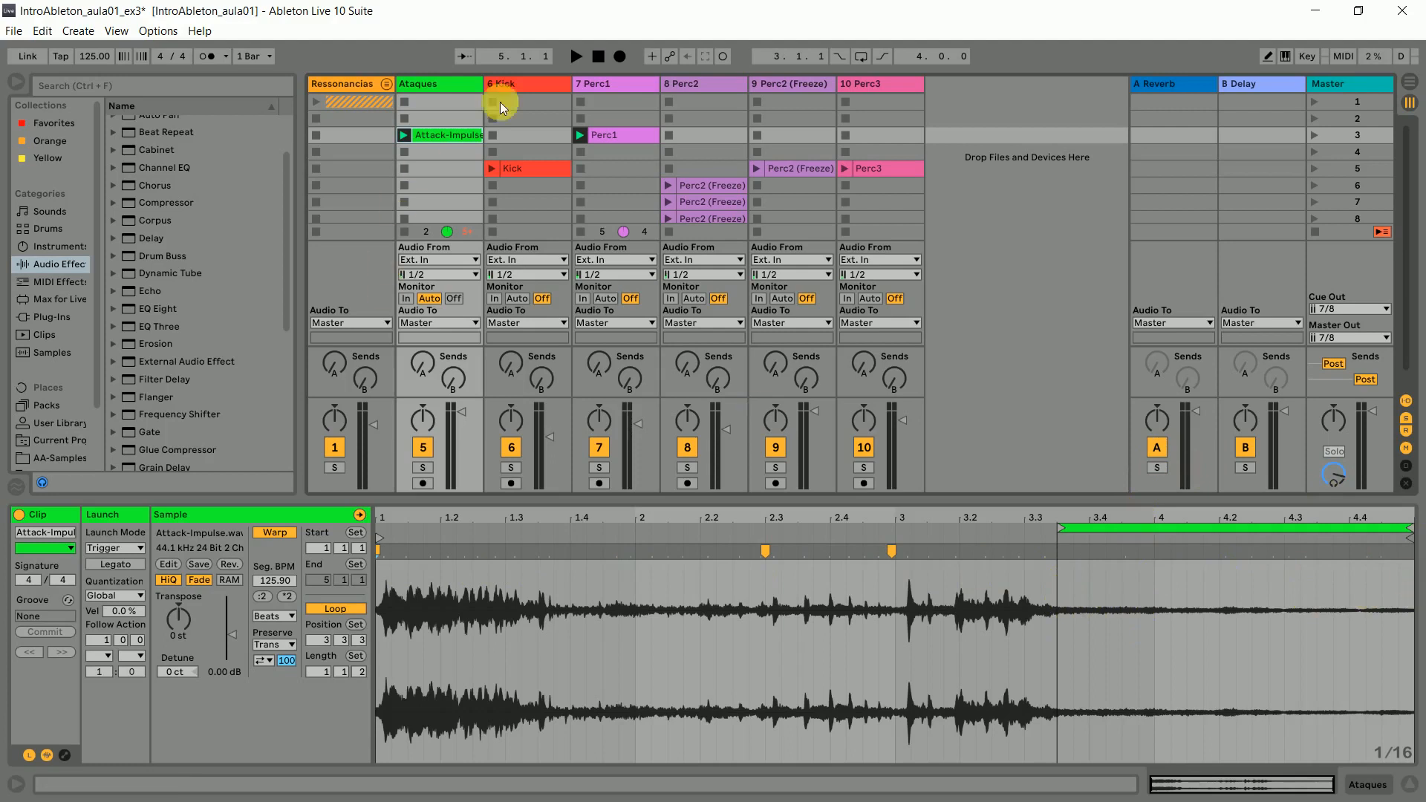
click(608, 138)
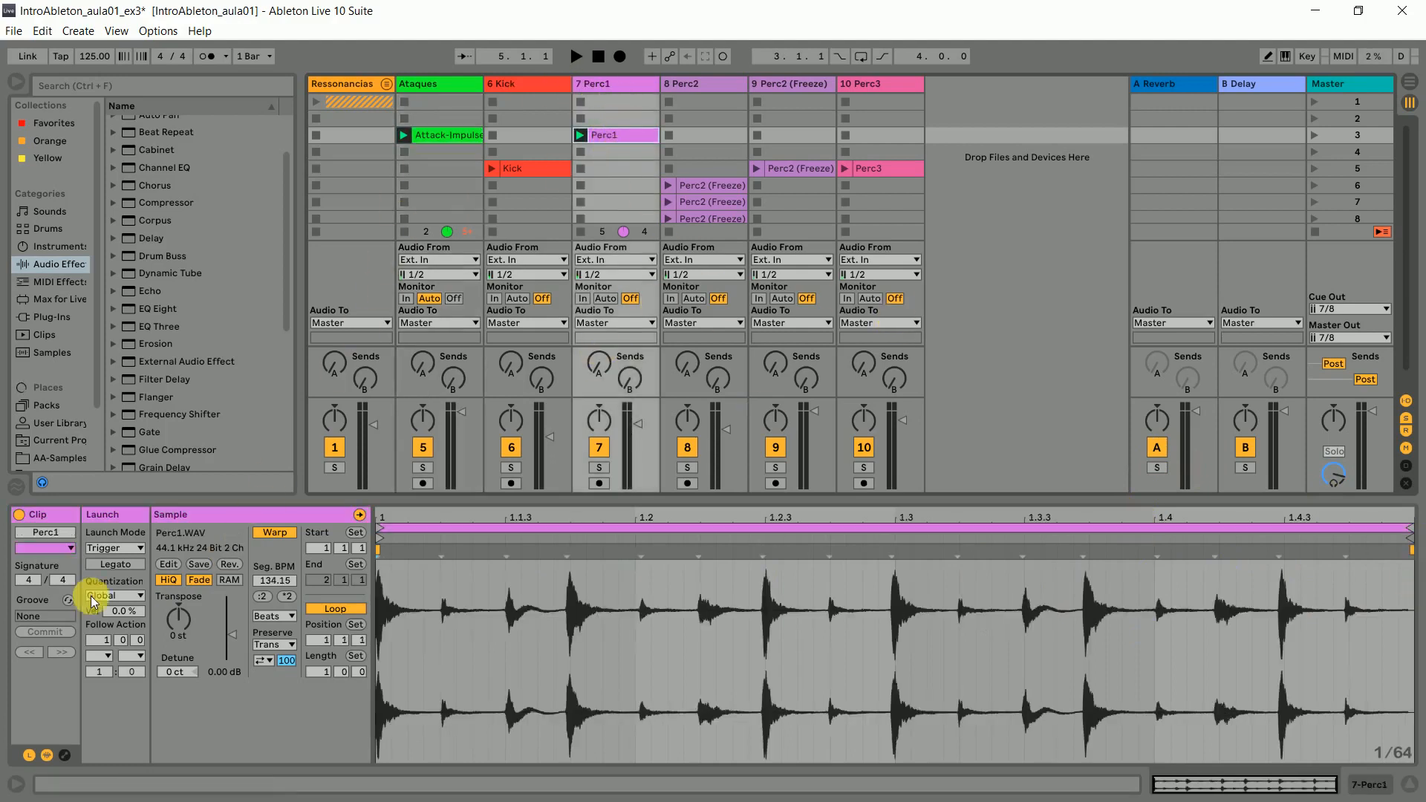
click(132, 598)
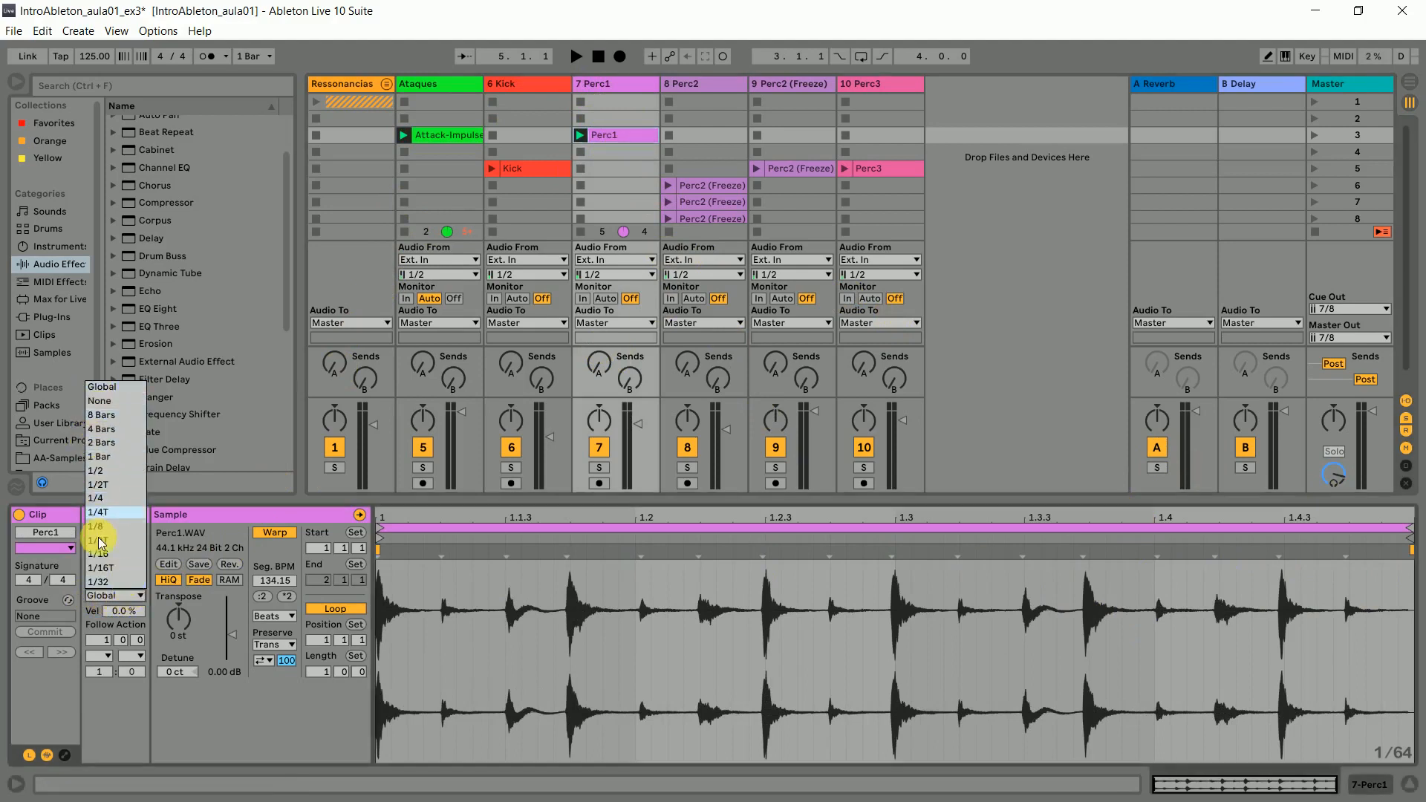
click(99, 595)
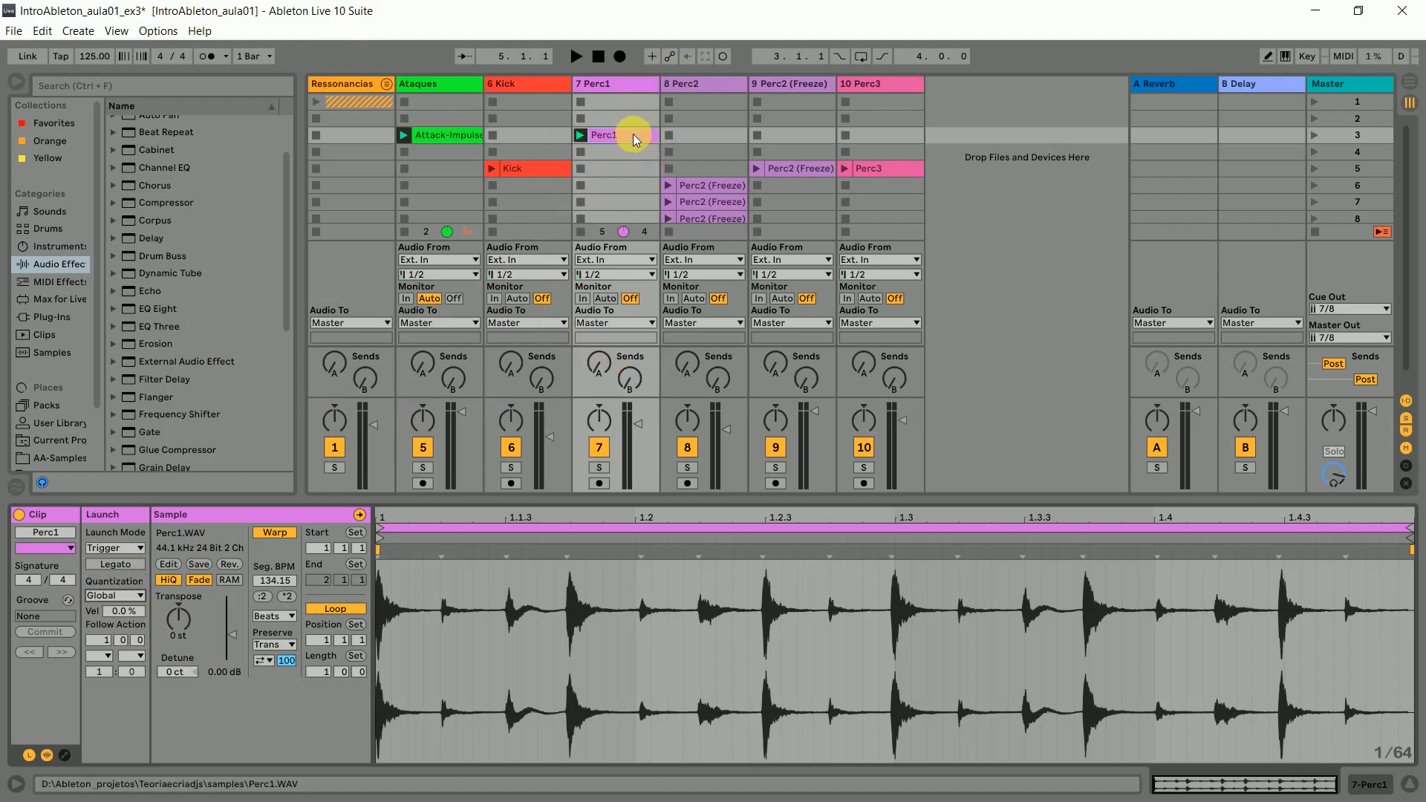
- Move the Perc1 clip from scene 3 to scene 4 and paste a copy of it into scene 3
drag(629, 135, 626, 145)
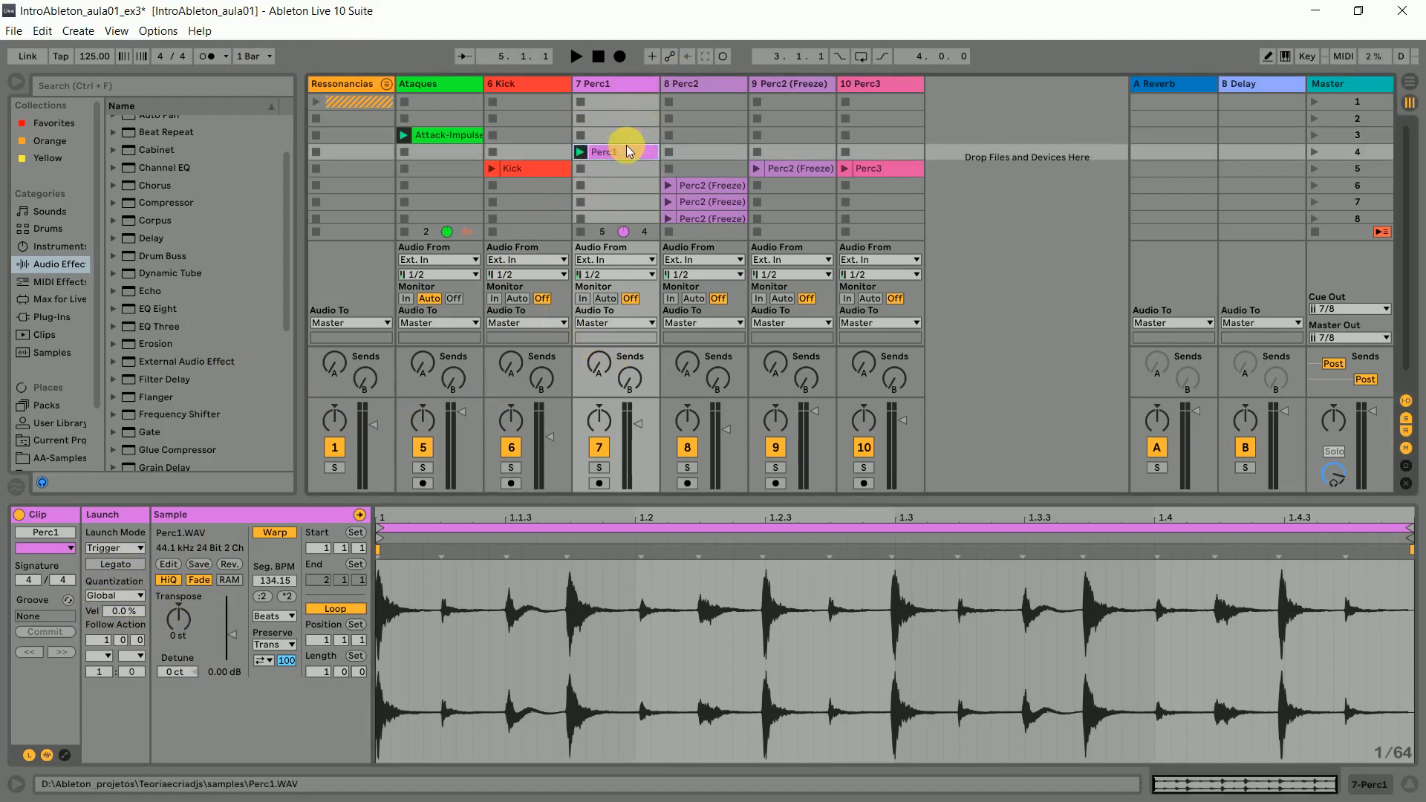
click(622, 133)
key(ctrl+v)
click(620, 146)
click(619, 141)
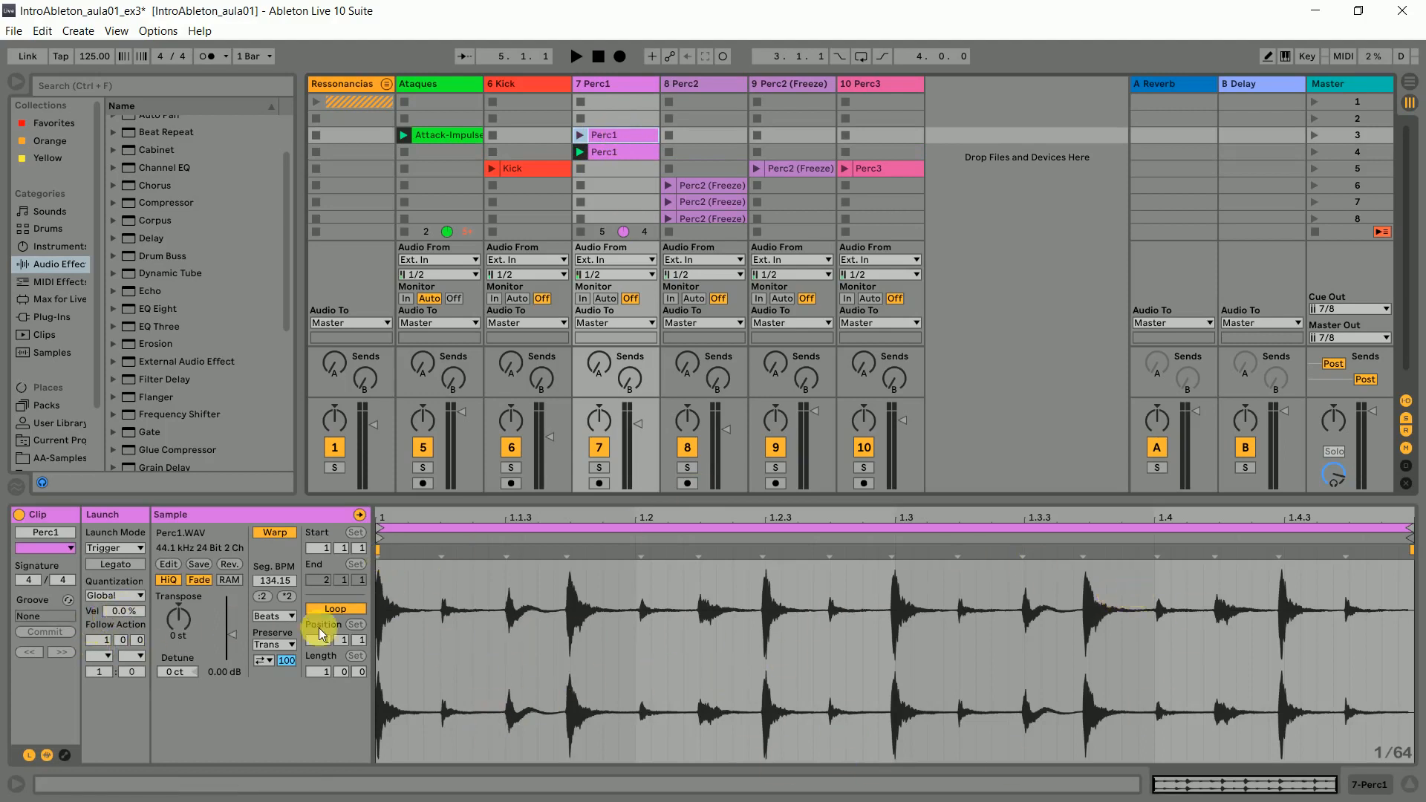
- Silence the scene 3 Perc1 clip by lowering its clip gain to -inf dB
drag(232, 633, 232, 658)
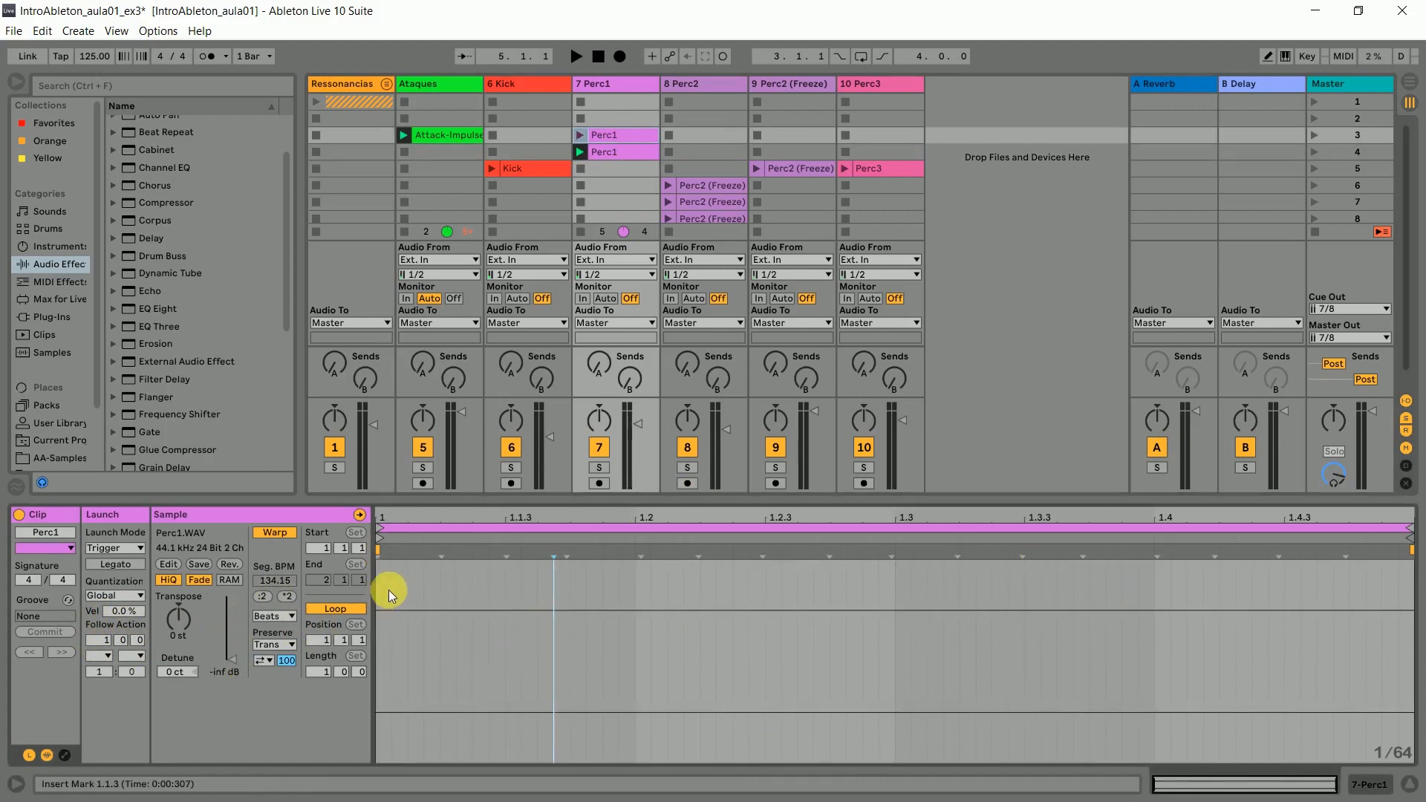
drag(385, 573, 1419, 575)
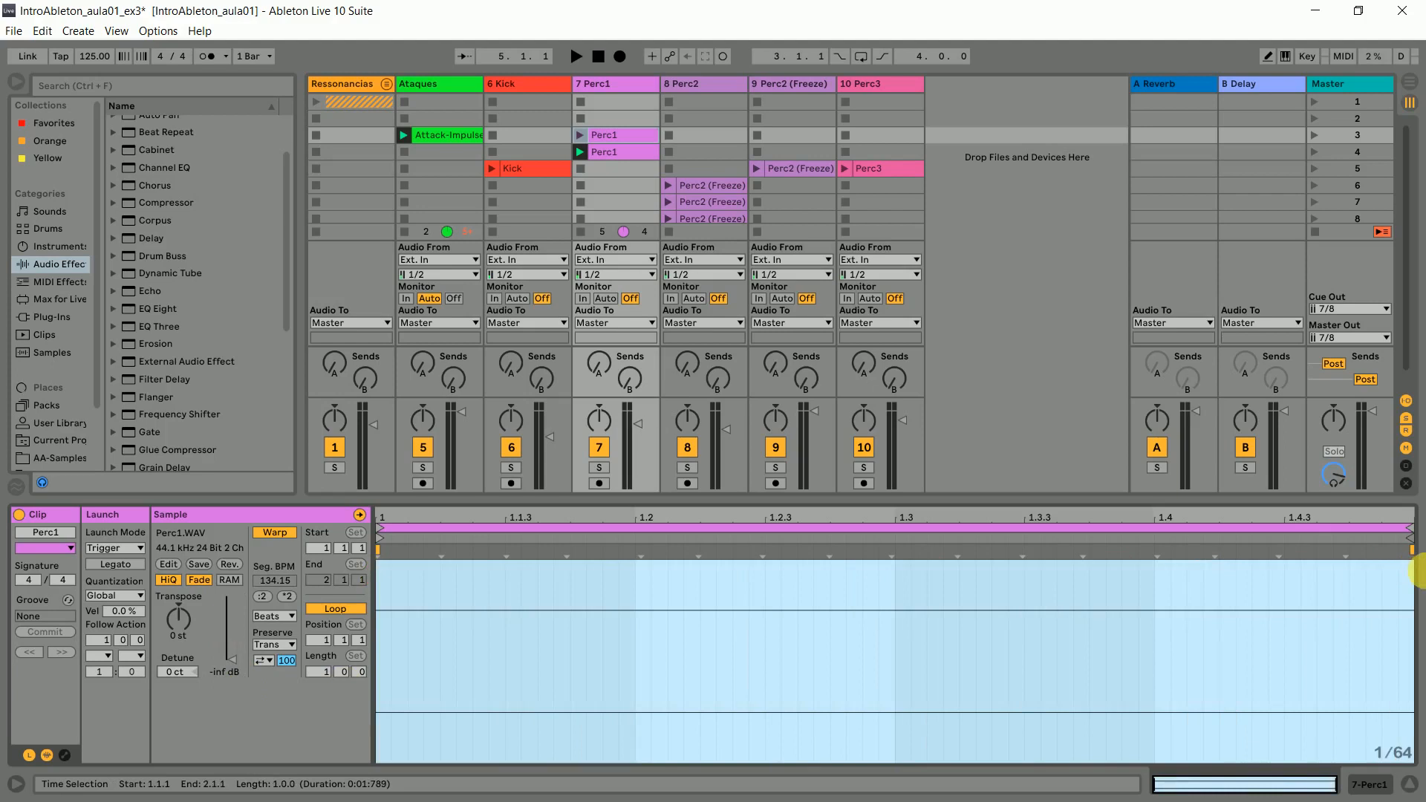
click(1072, 656)
click(379, 577)
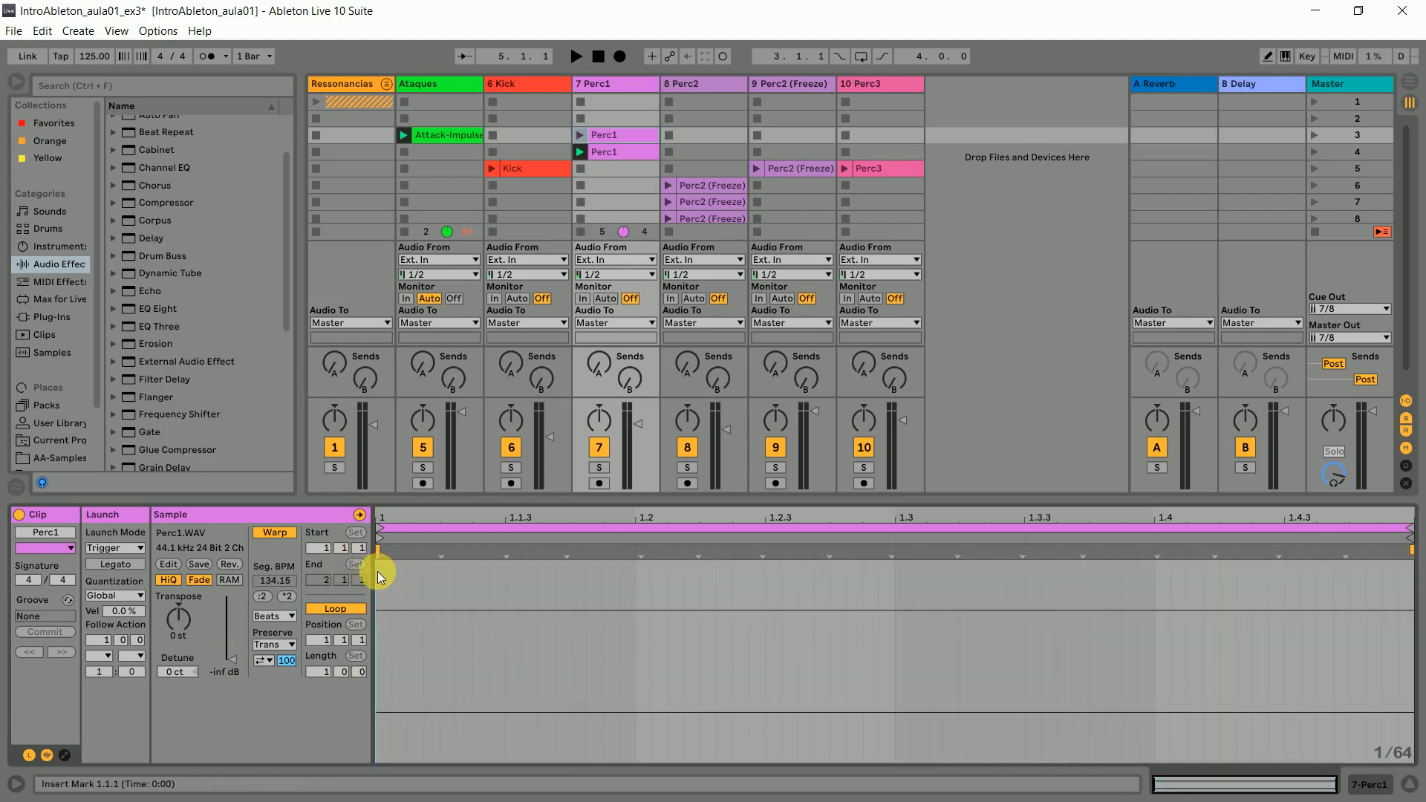
- Set the scene 3 Perc1 clip's follow action to Next with a follow action time of 4.0.0
click(635, 137)
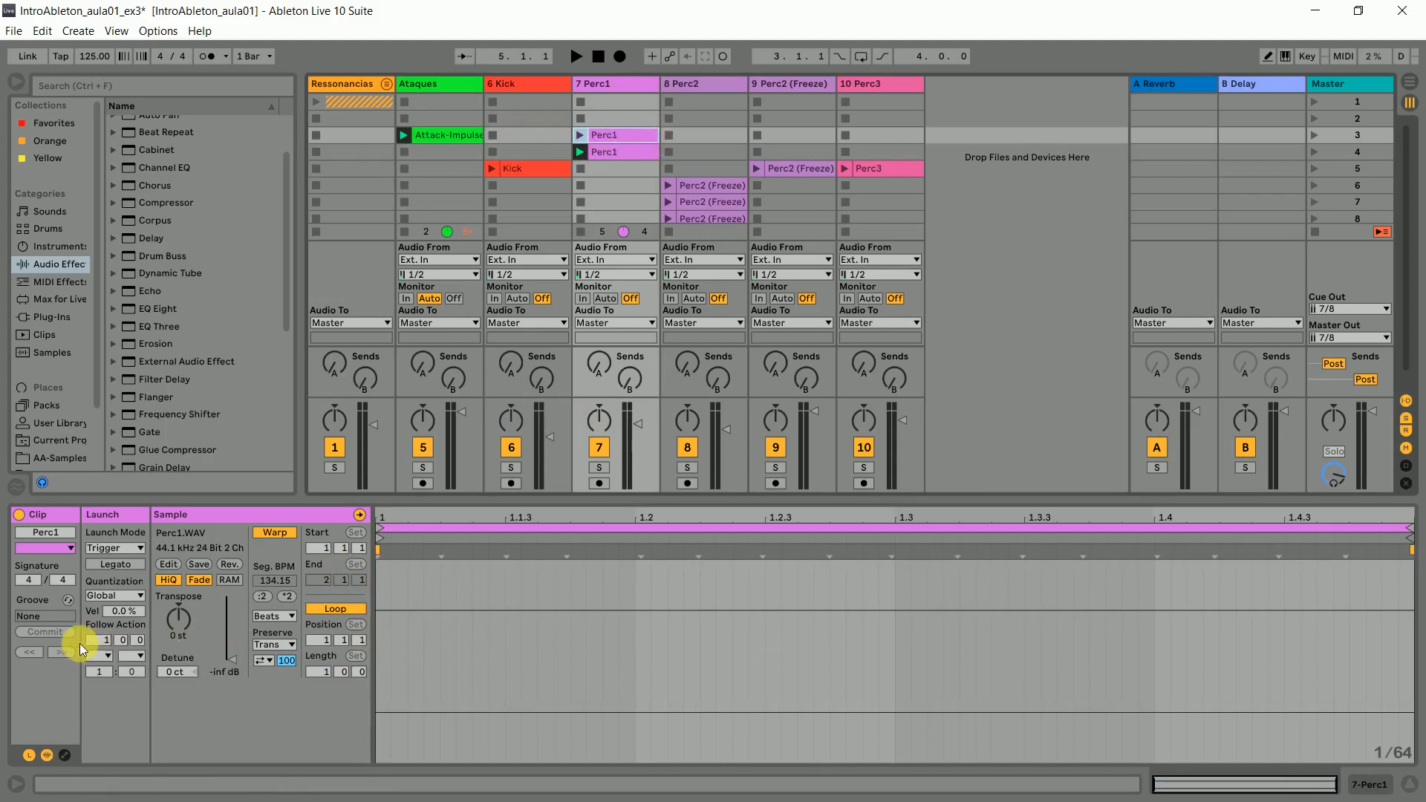
click(459, 138)
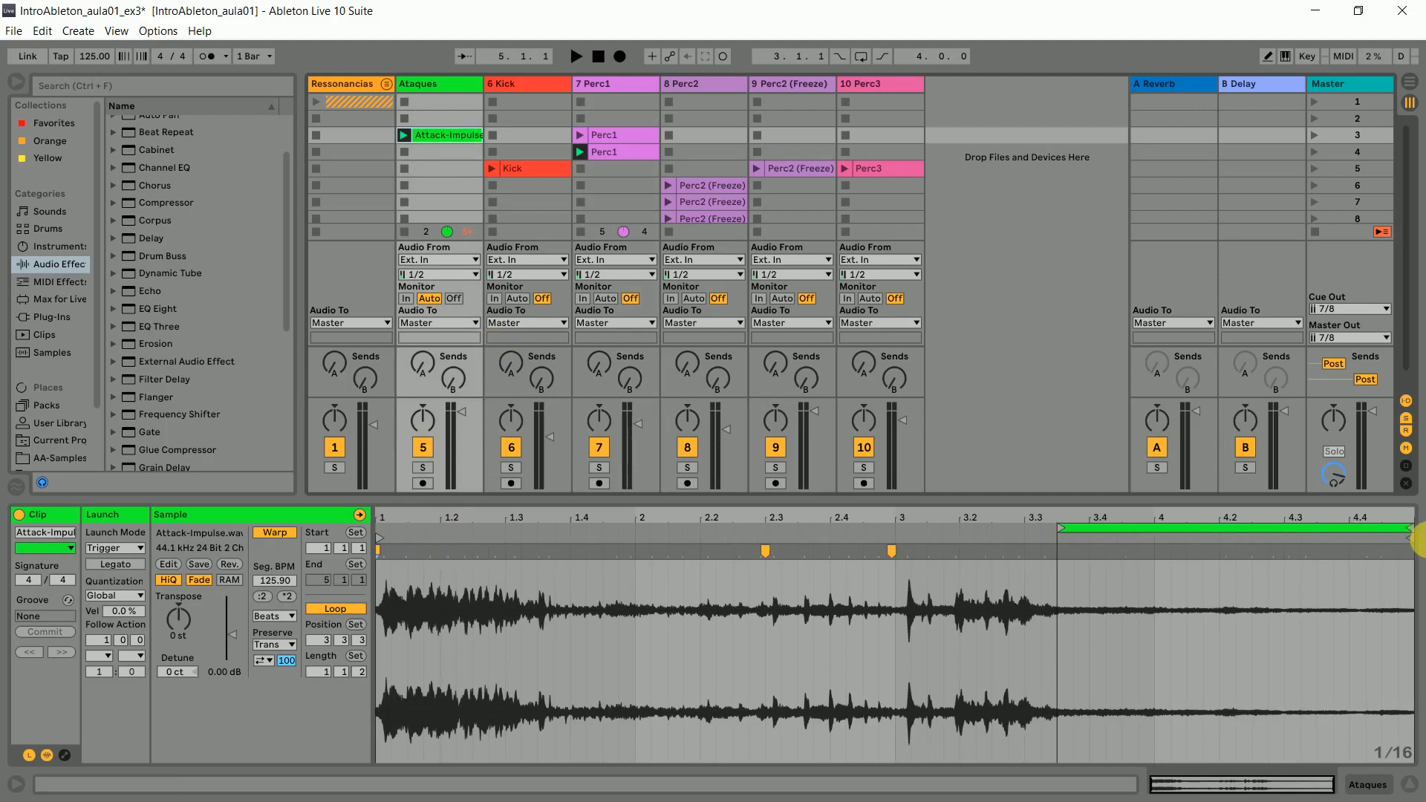
click(619, 136)
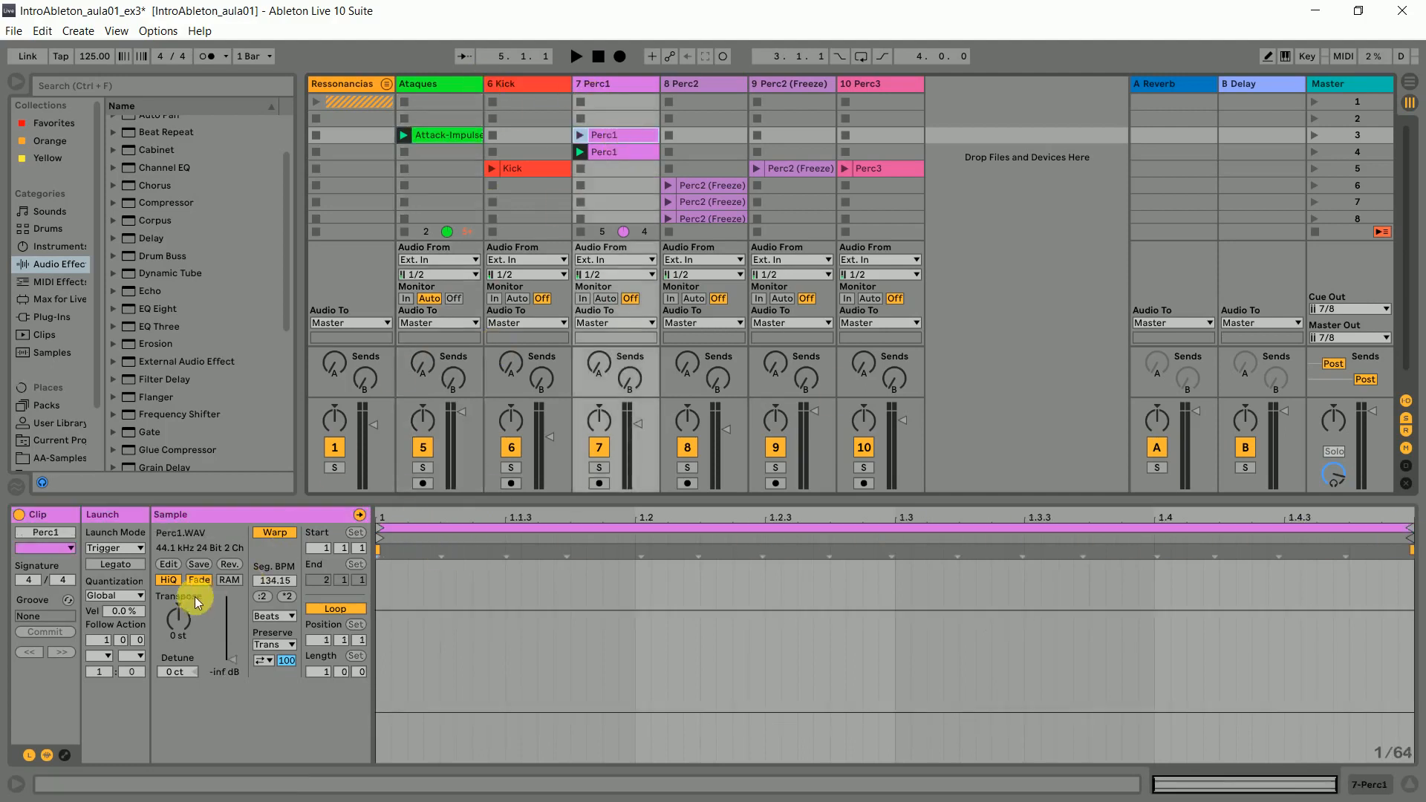
click(113, 655)
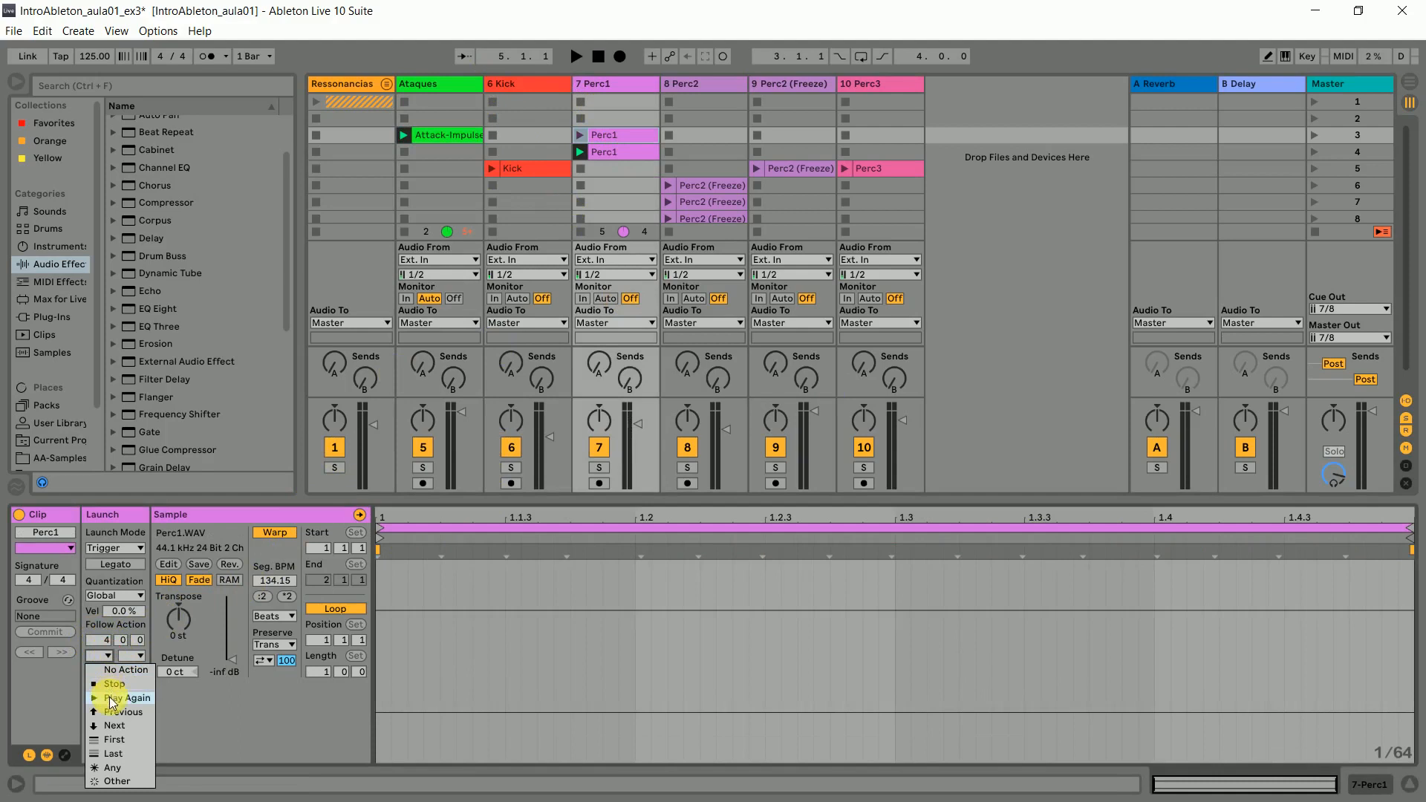
click(119, 730)
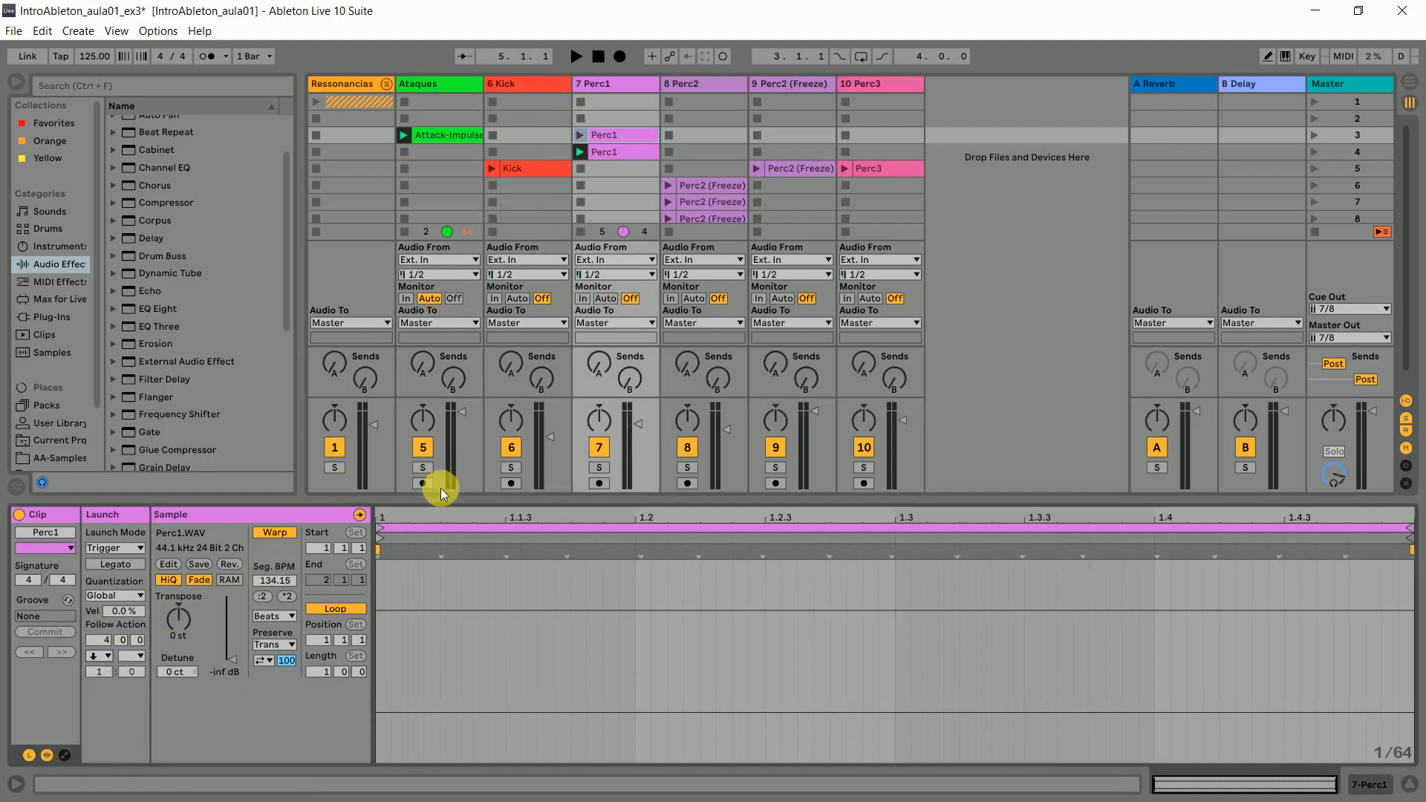
click(612, 149)
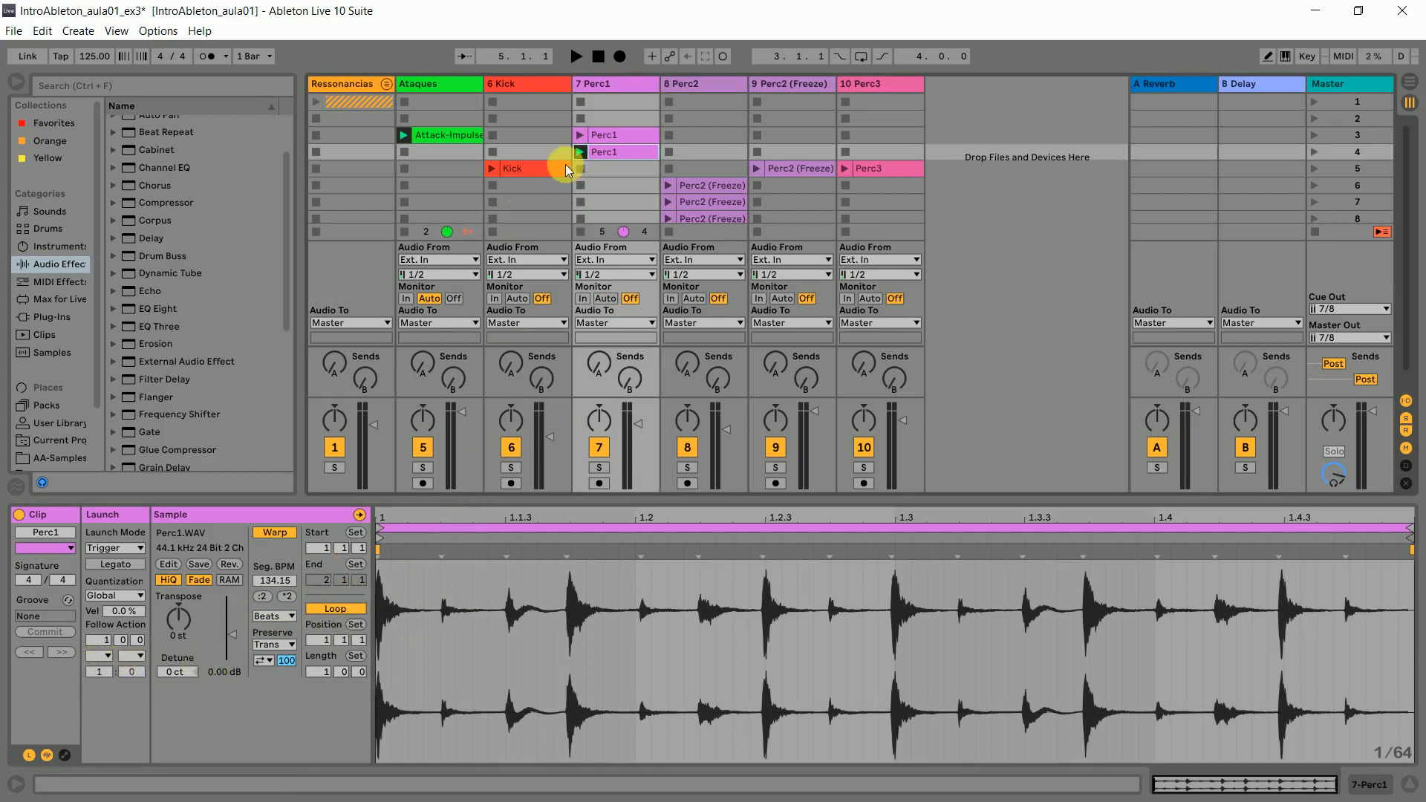
- Launch scene 3 and review how playback passes from the silent Perc1 clip to the audible one alongside the Attack-Impulse clip
click(641, 137)
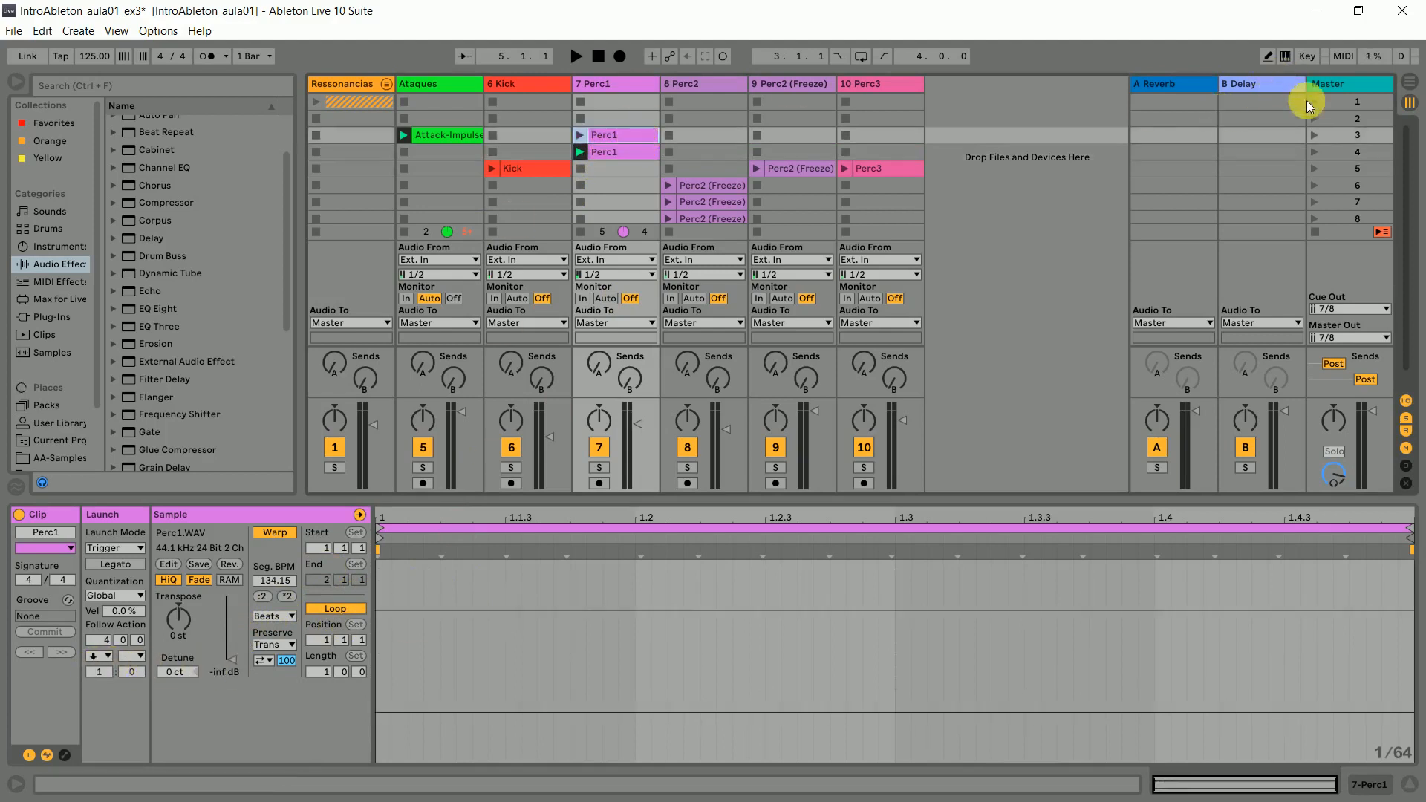
click(1313, 136)
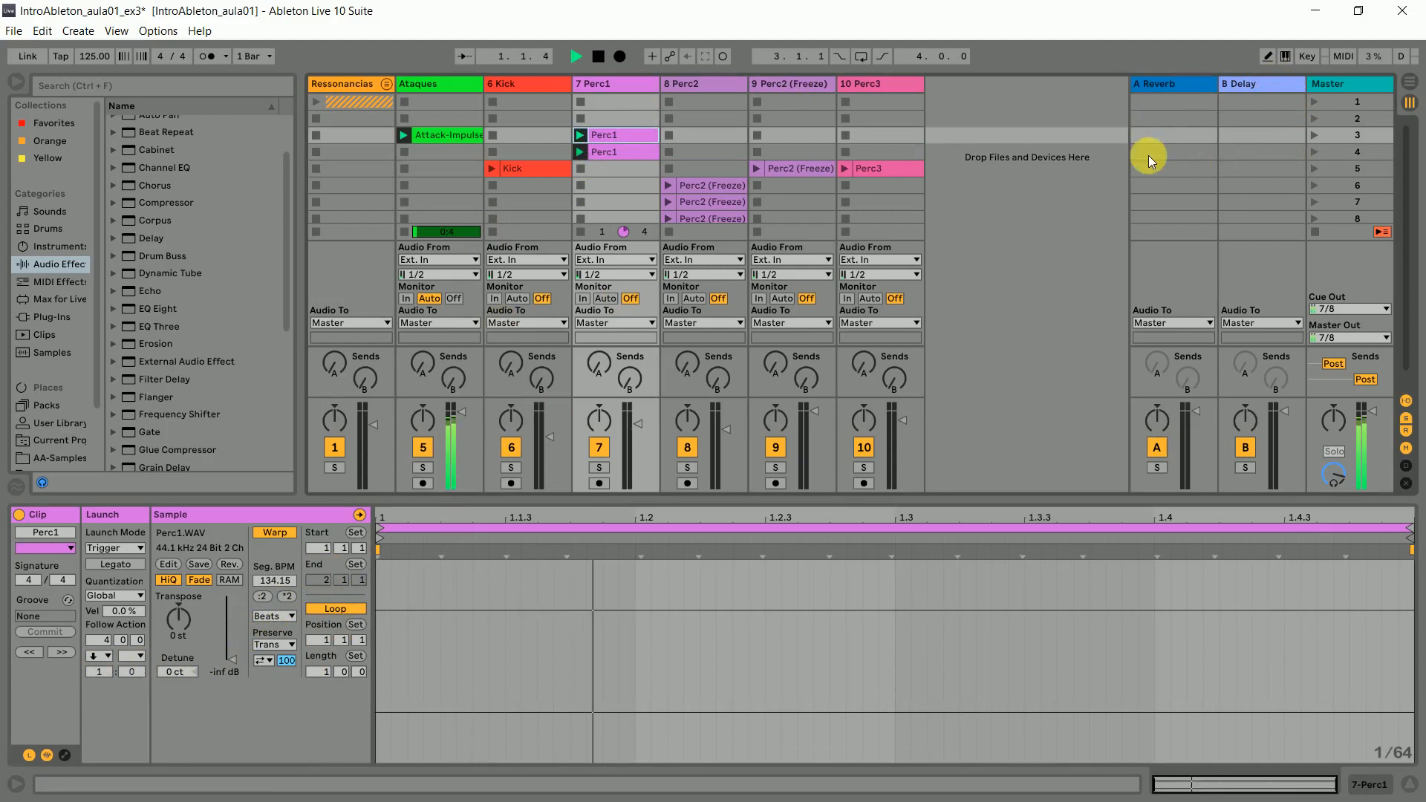
mouse_move(469, 141)
mouse_down()
mouse_move(465, 153)
mouse_move(462, 140)
mouse_up()
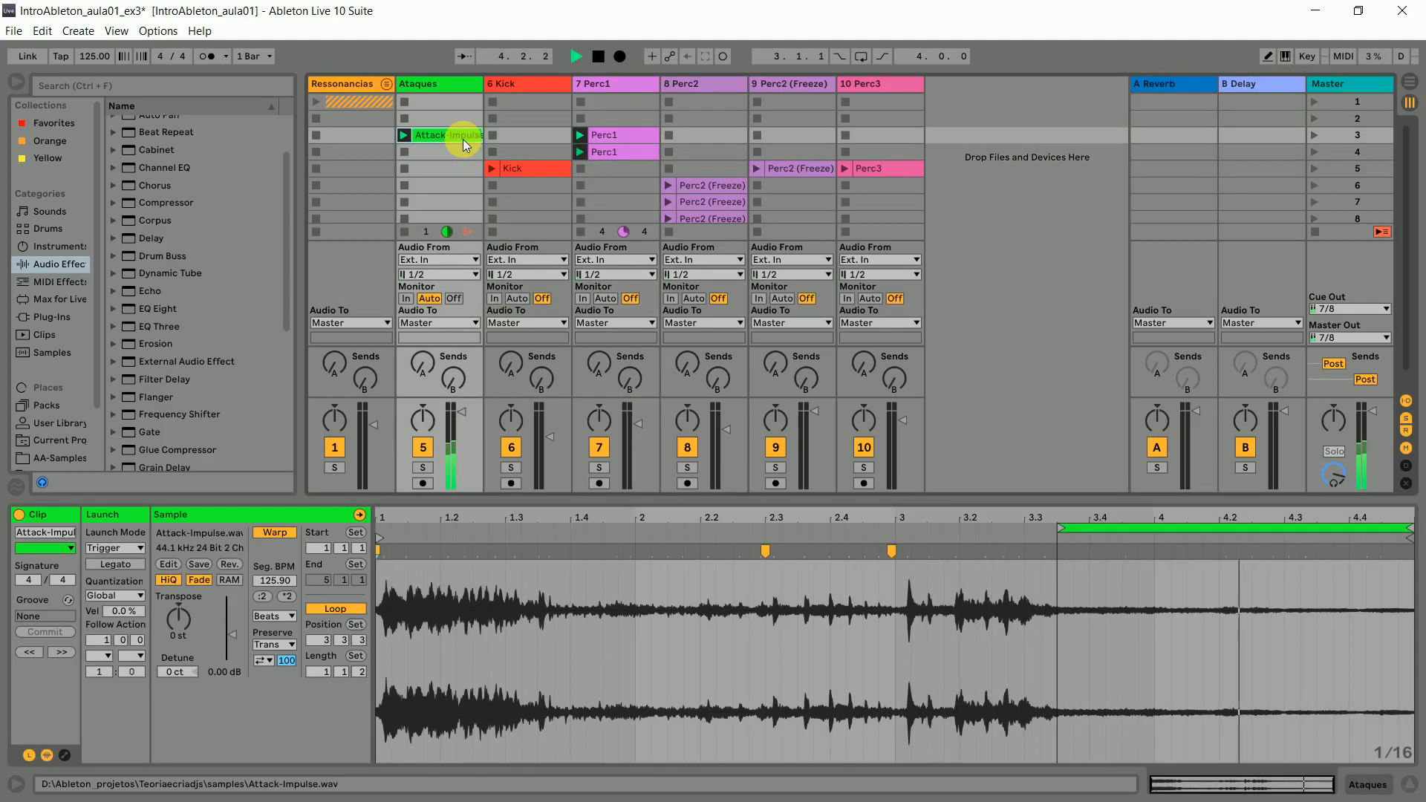
click(627, 138)
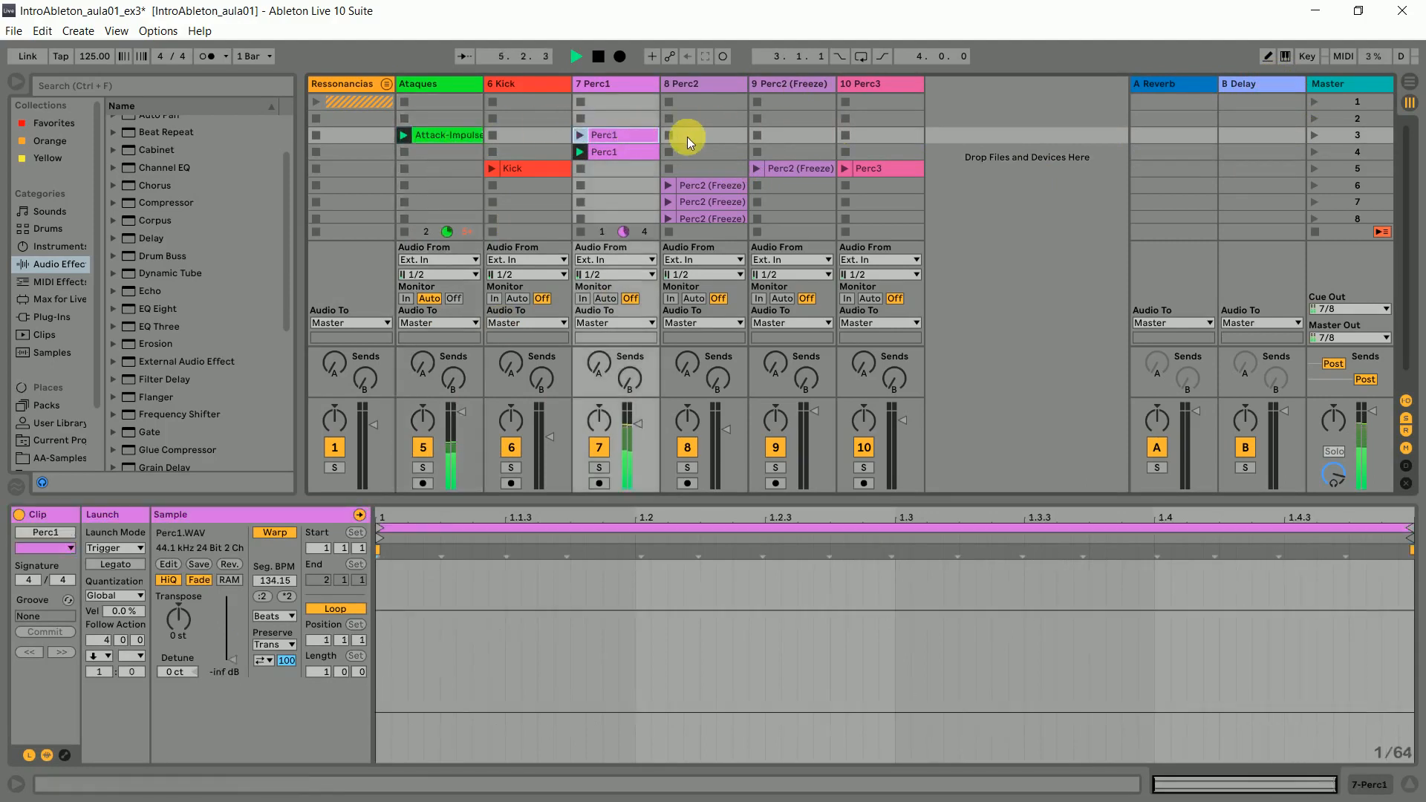
click(631, 153)
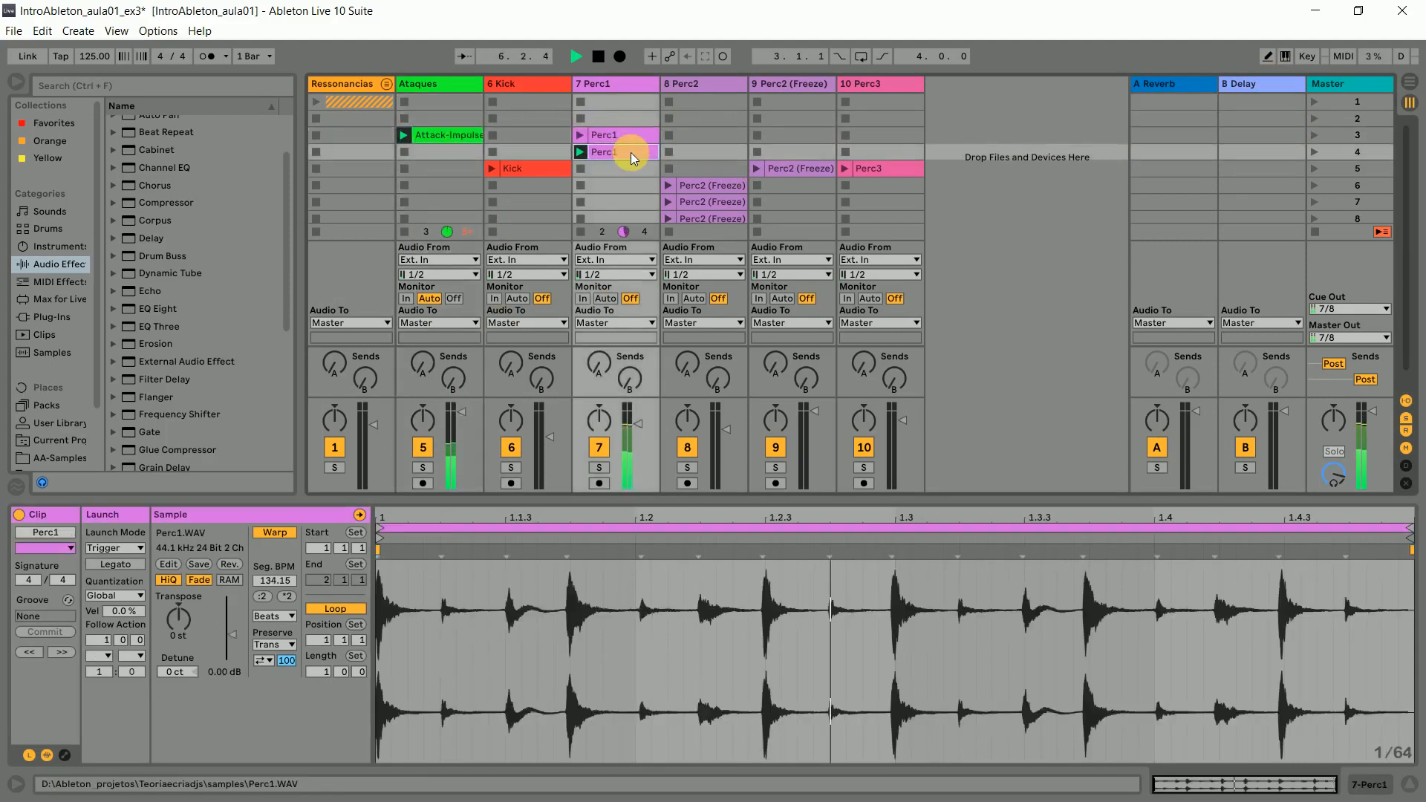
click(997, 186)
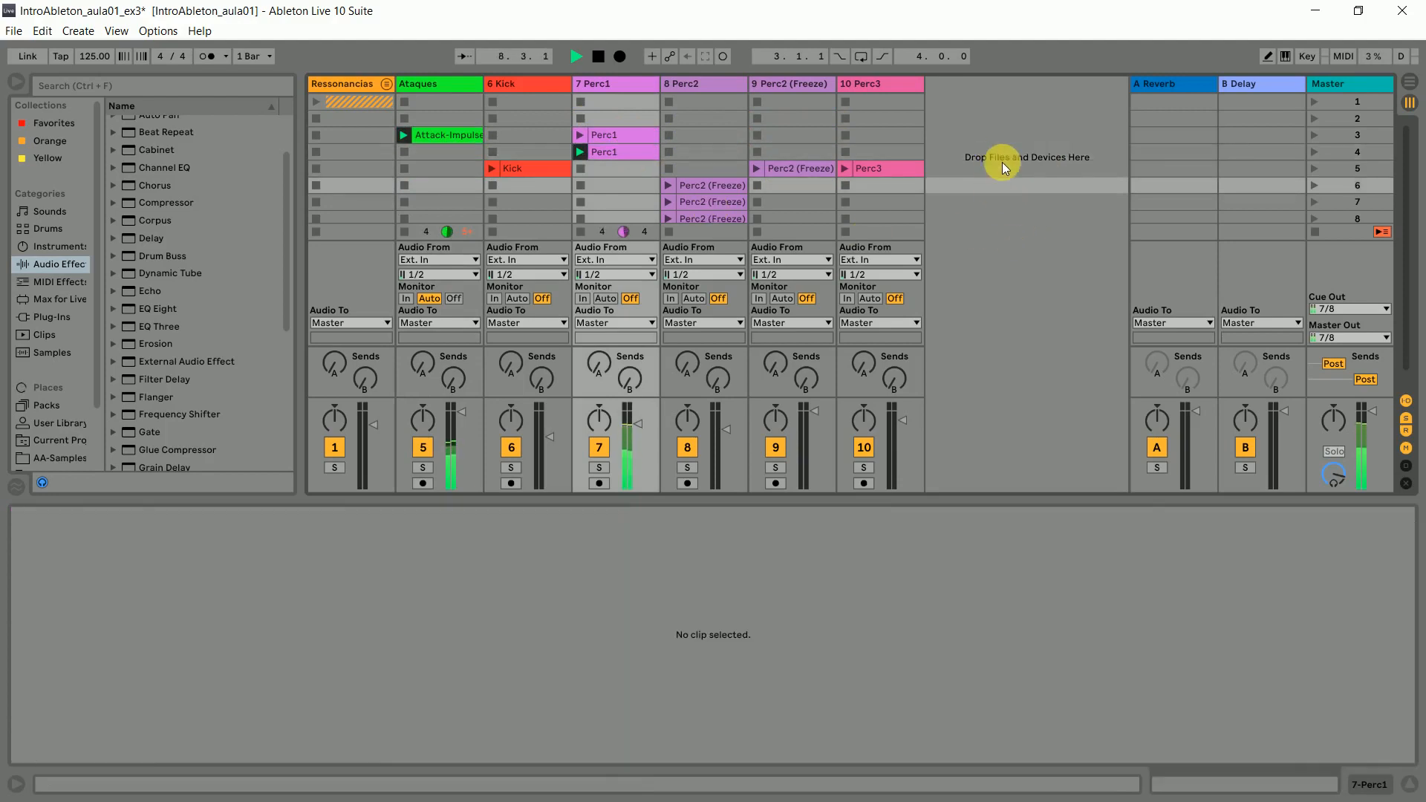
click(628, 138)
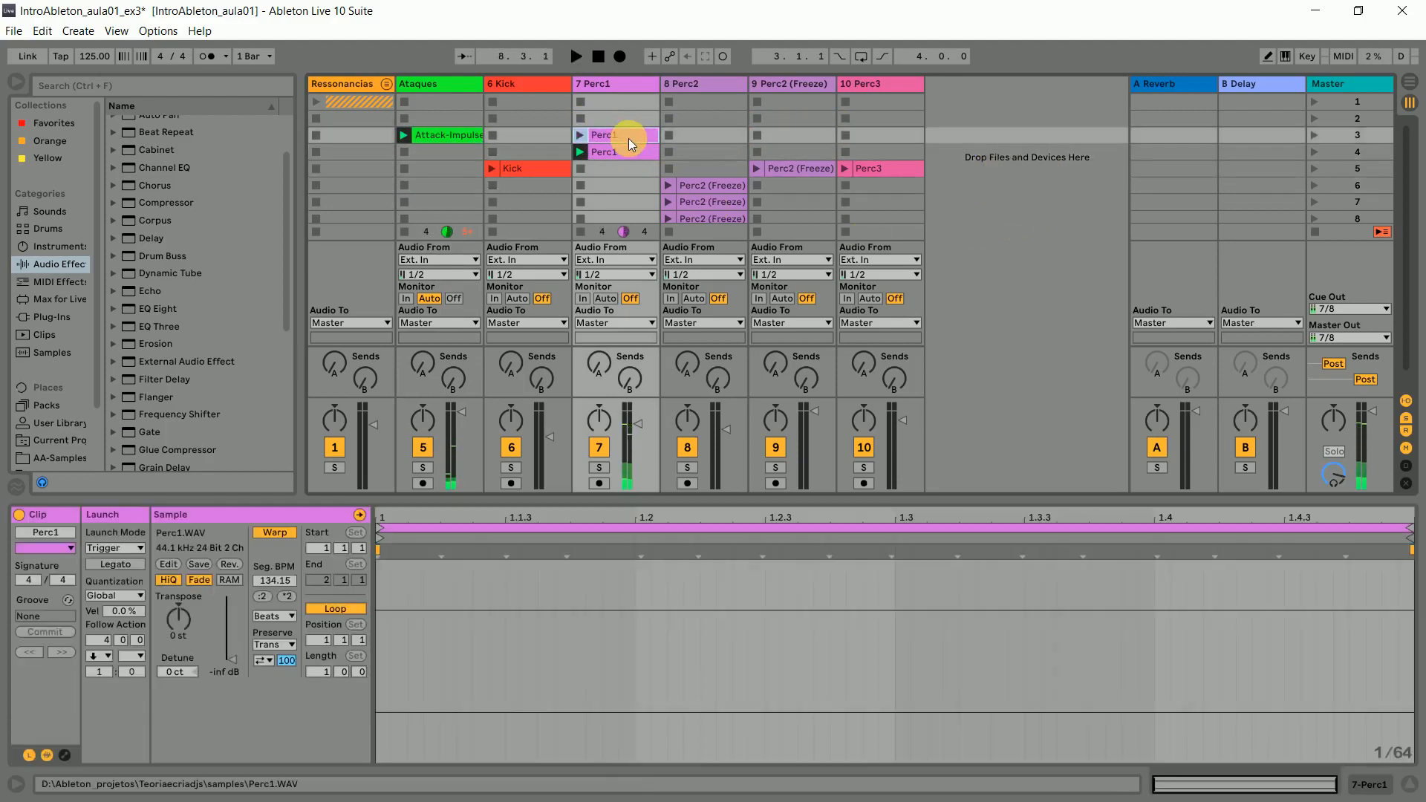
click(460, 135)
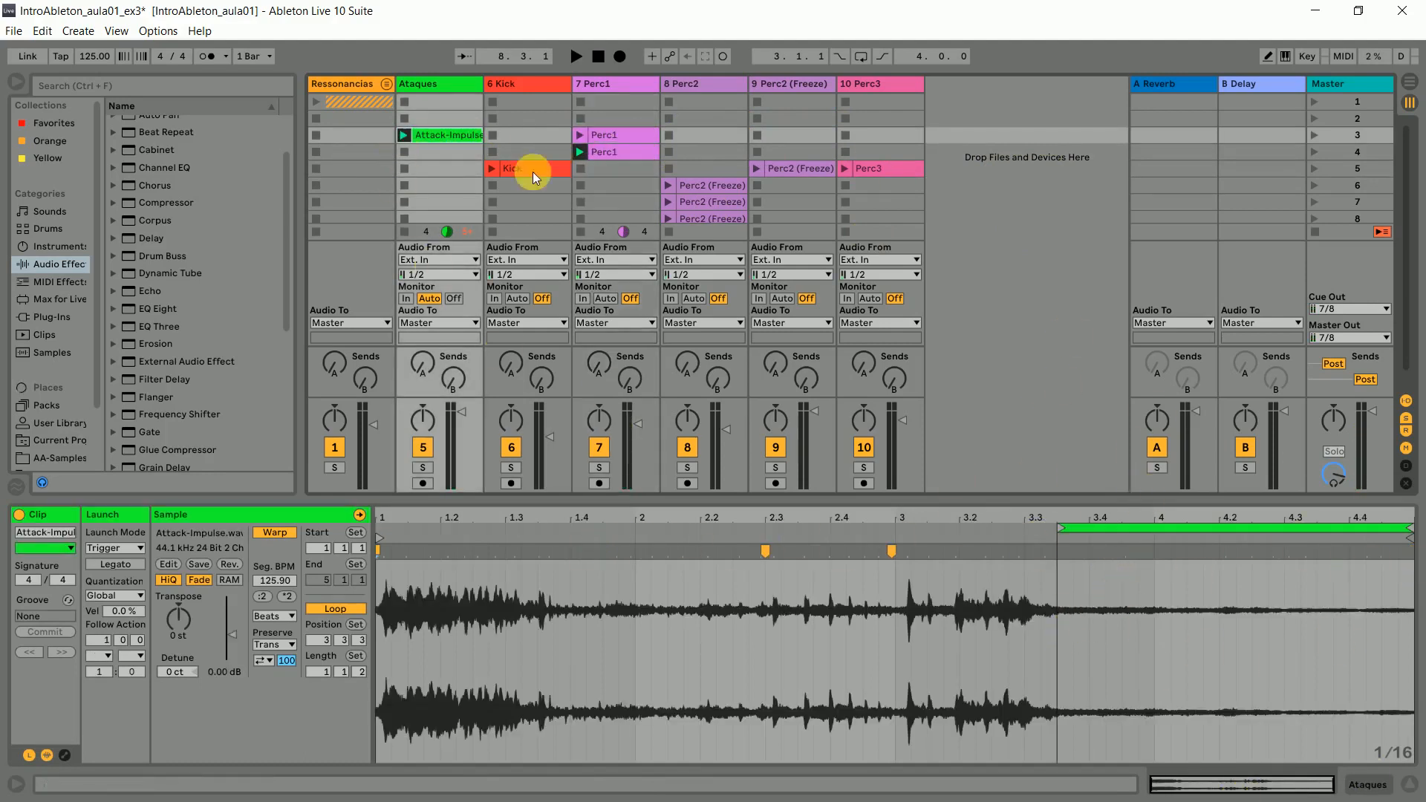
click(612, 148)
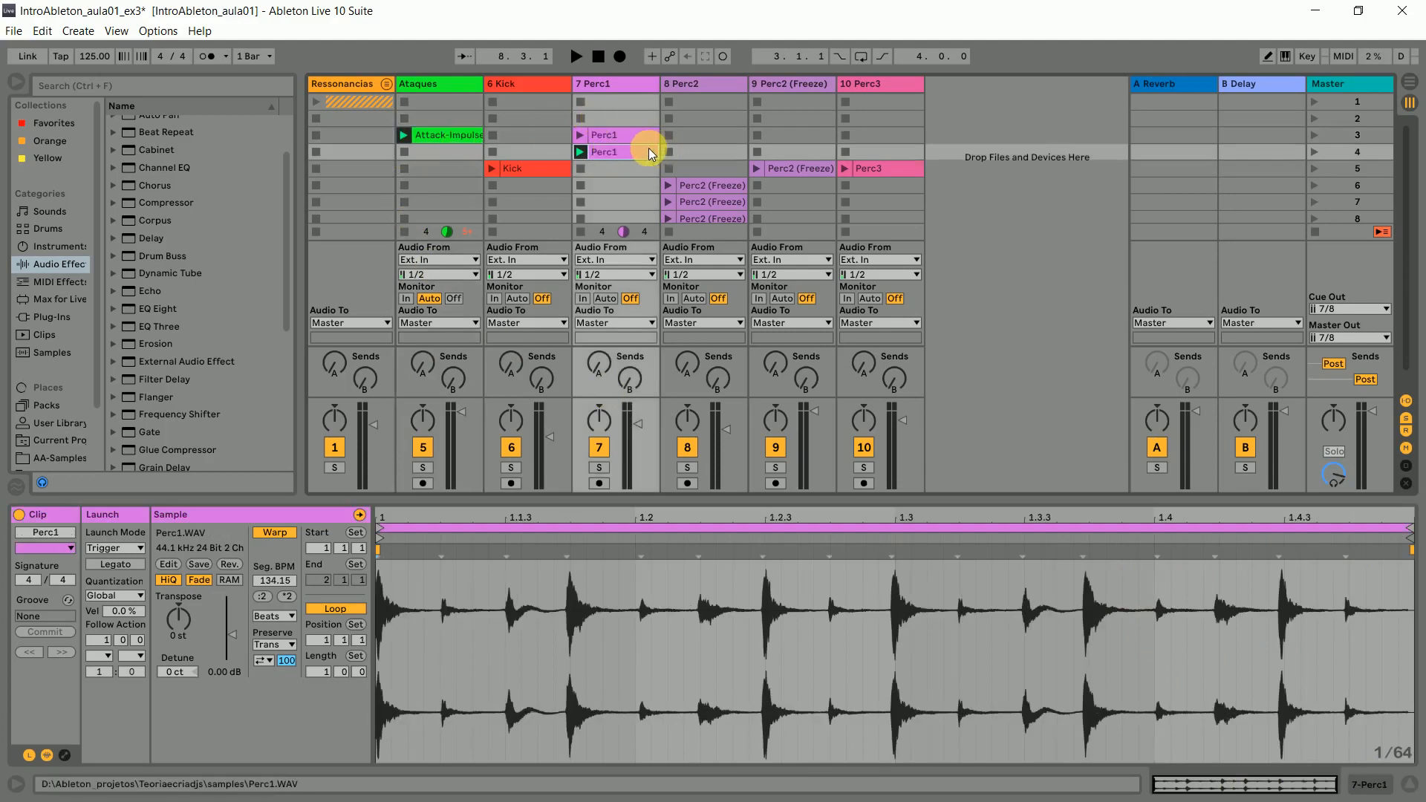
- Look through the Perc2 (Freeze) clips in scenes 6 to 9 and audition their follow actions by launching the scene 6 clip
right_click(741, 183)
click(979, 127)
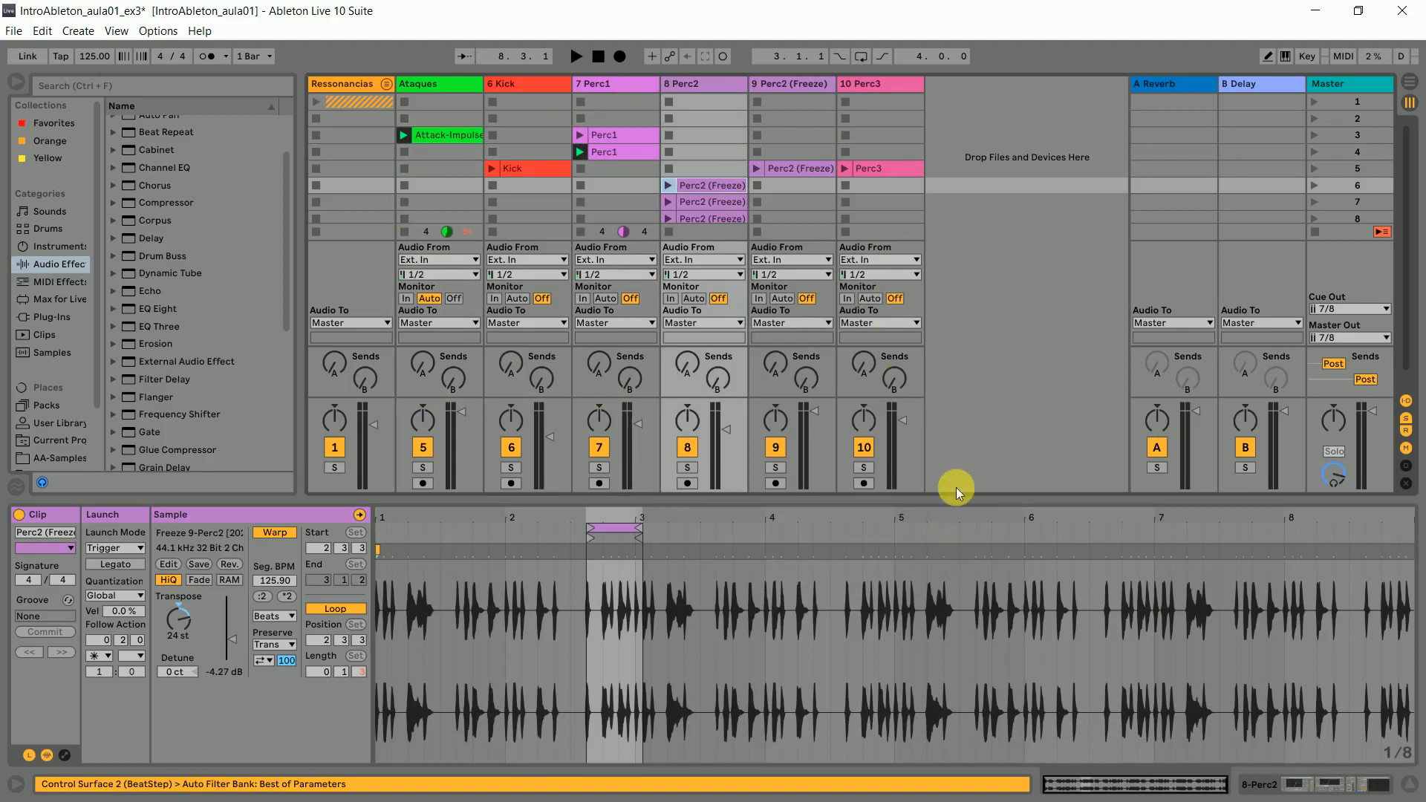
click(960, 507)
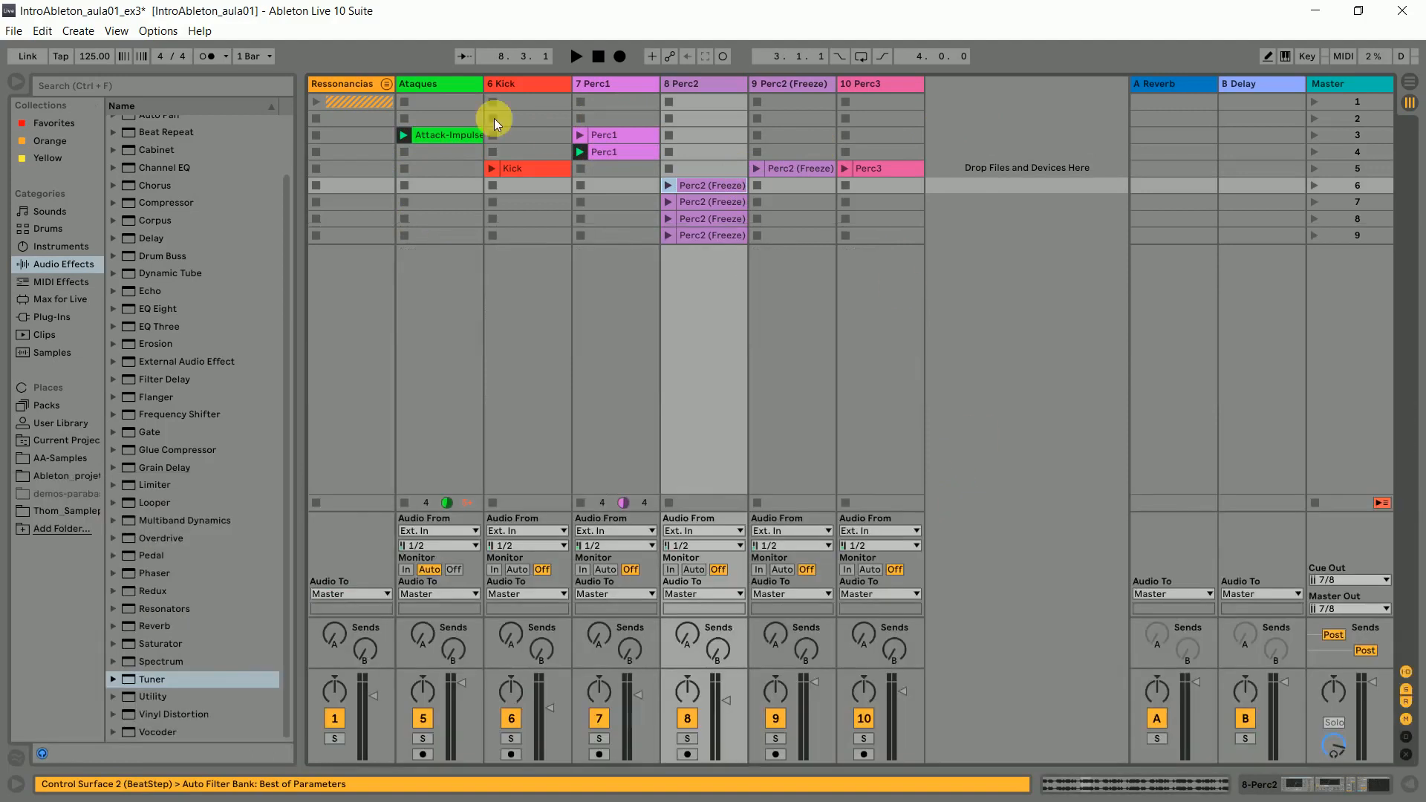
click(707, 170)
click(711, 189)
click(715, 203)
click(716, 216)
click(707, 239)
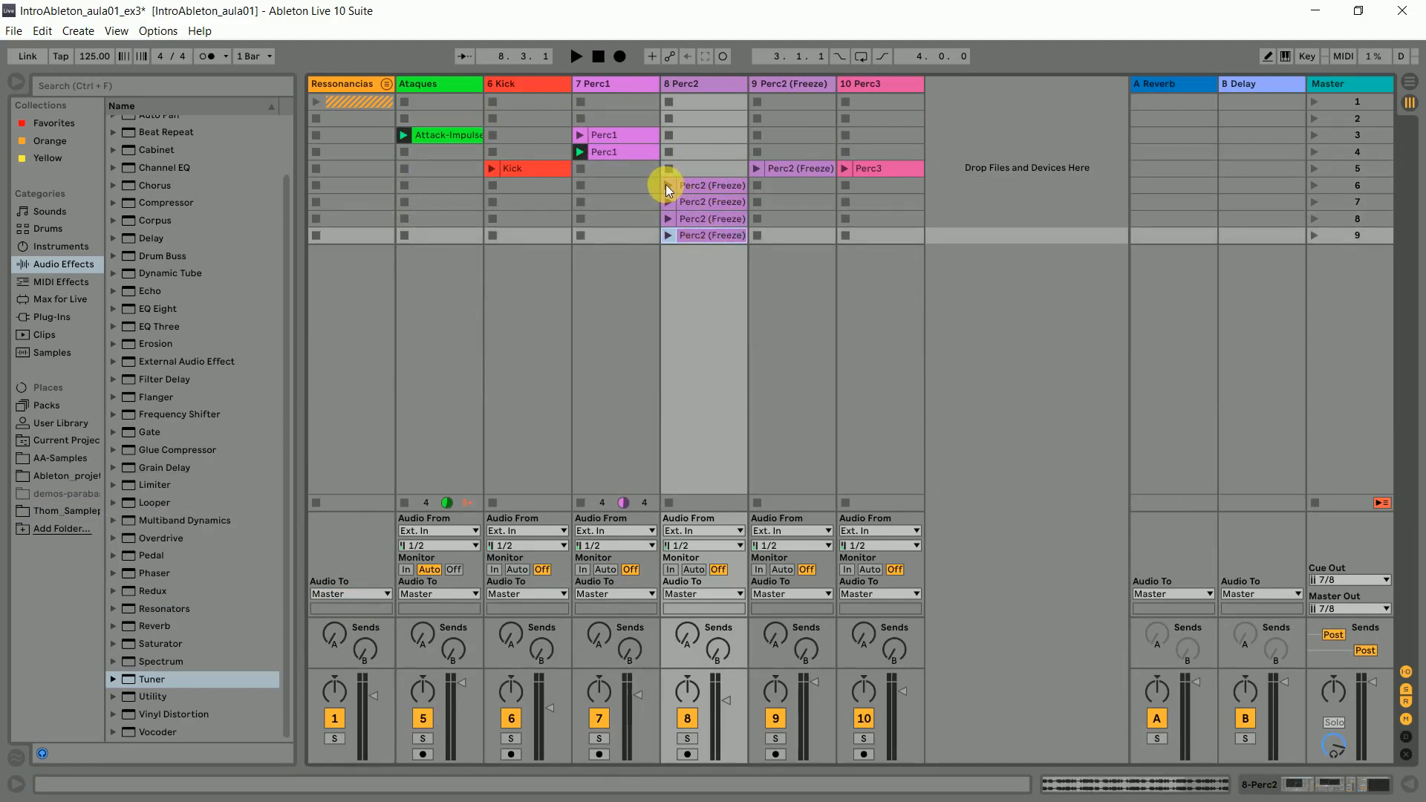
click(666, 184)
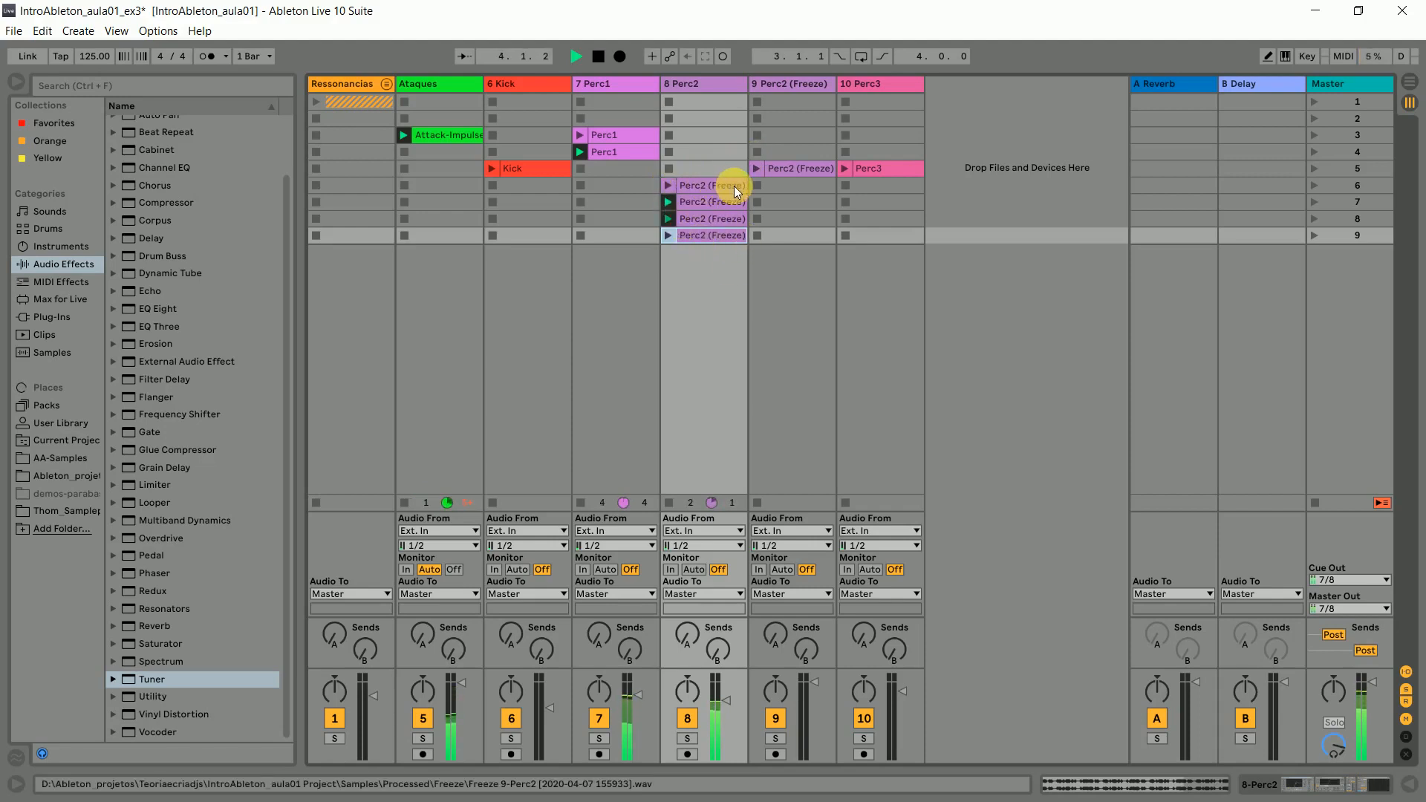
key(space)
- Inspect the loop and follow action settings of the four Perc2 (Freeze) clips in scenes 6 to 9
click(718, 202)
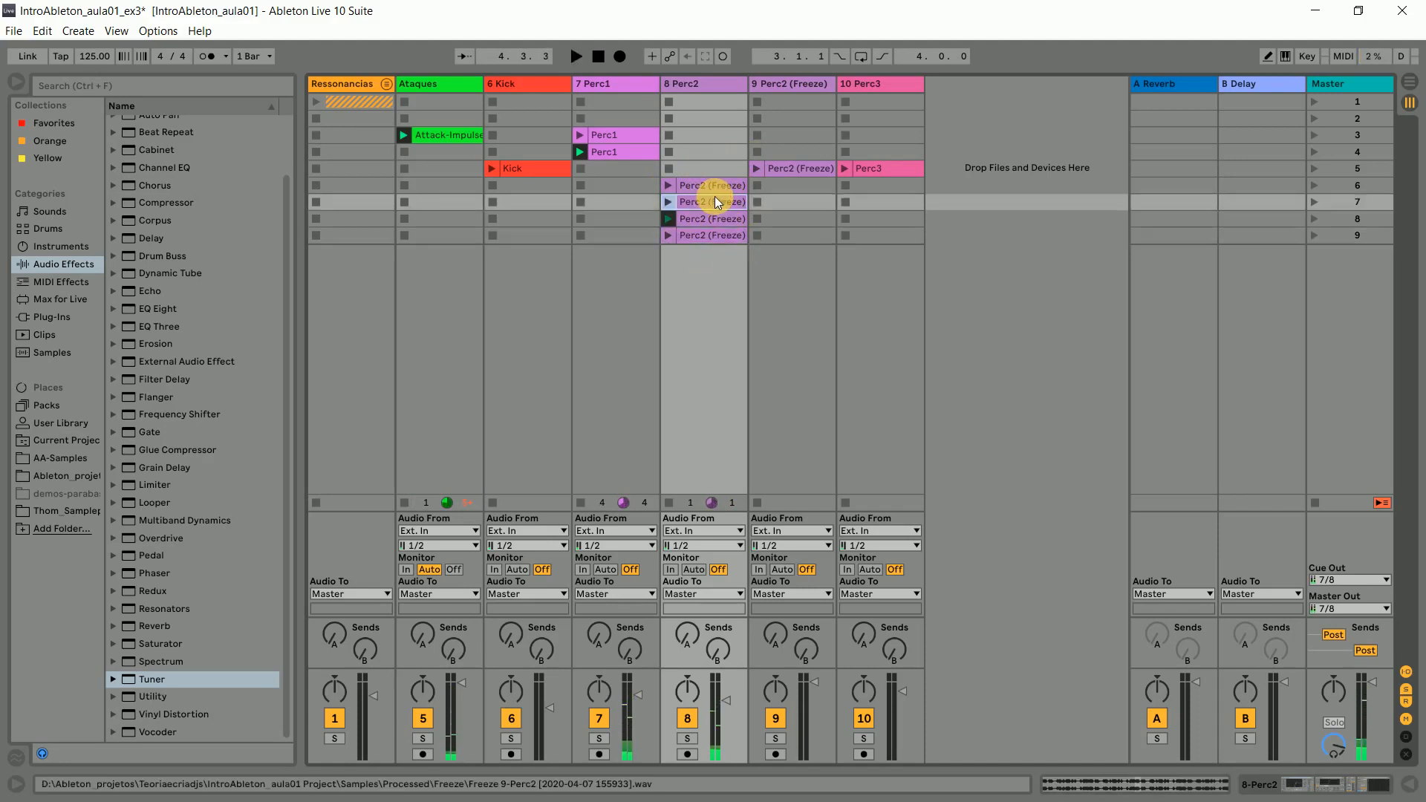
click(719, 185)
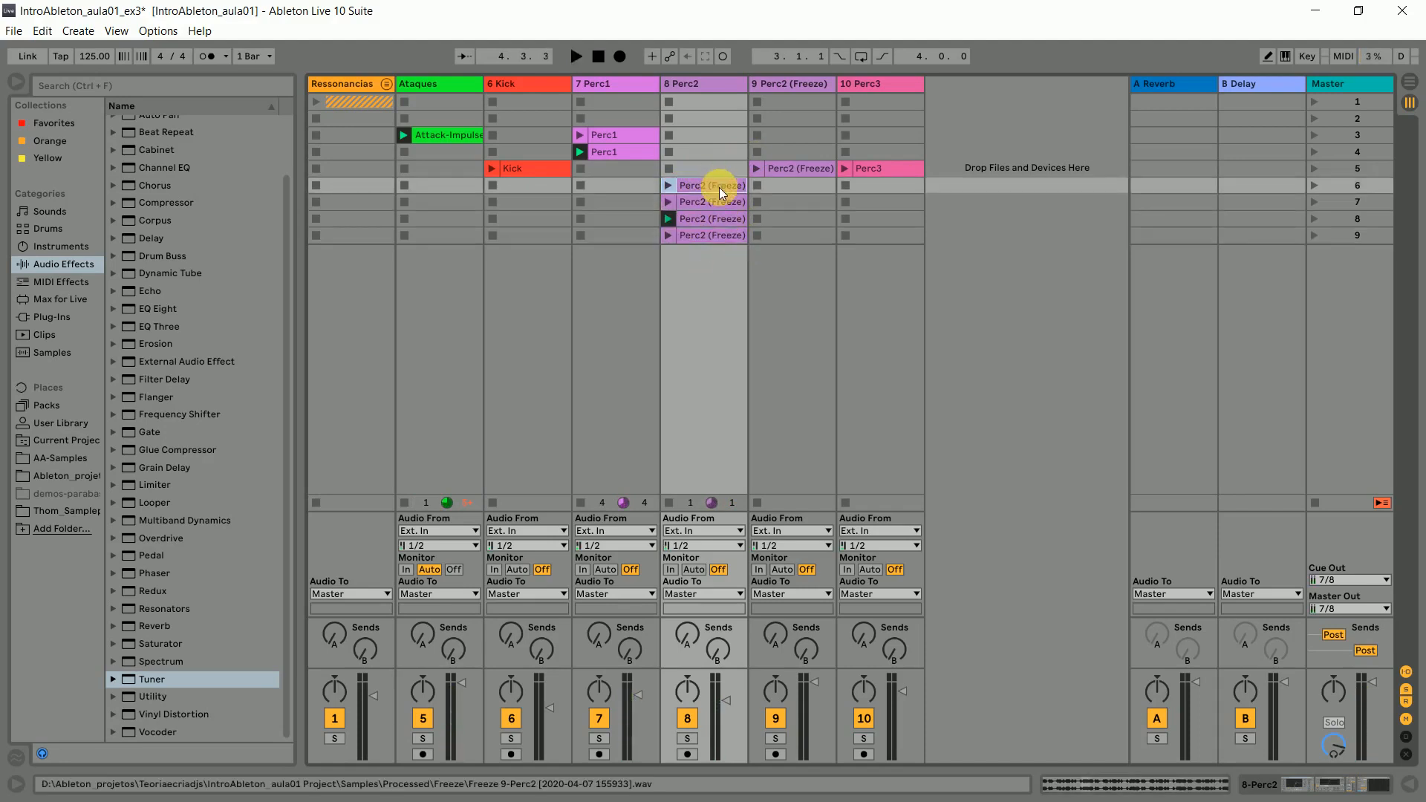
double_click(719, 184)
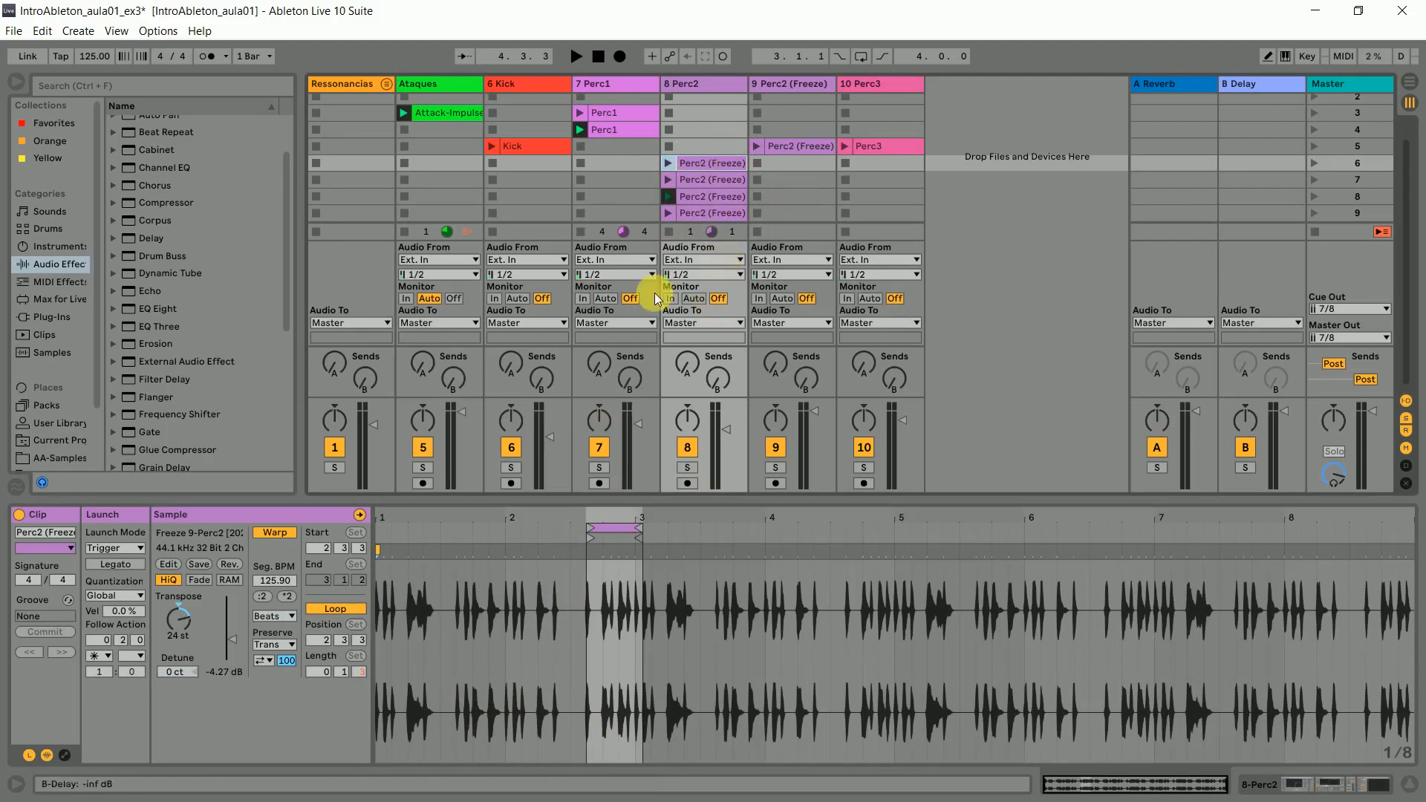
click(698, 192)
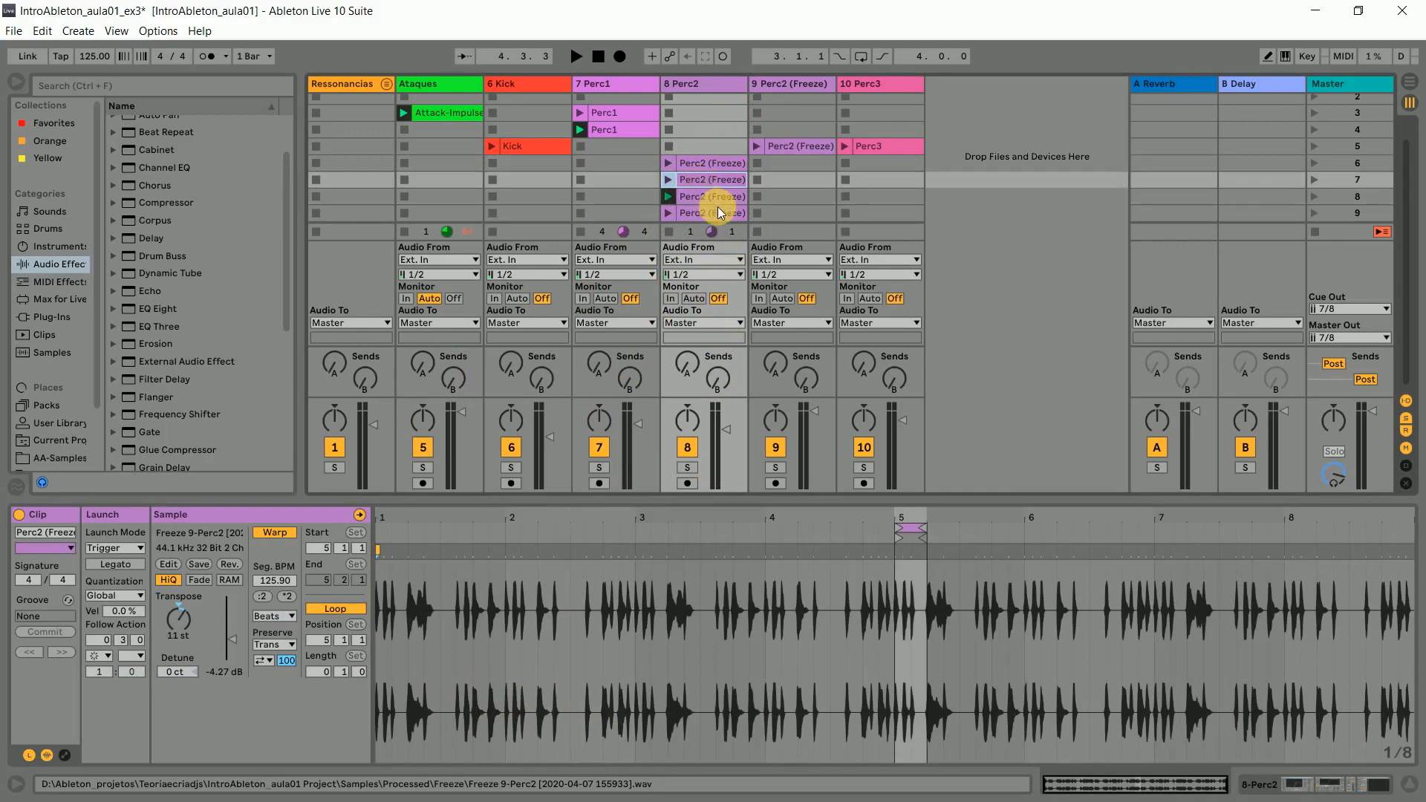
click(718, 210)
click(716, 198)
click(716, 211)
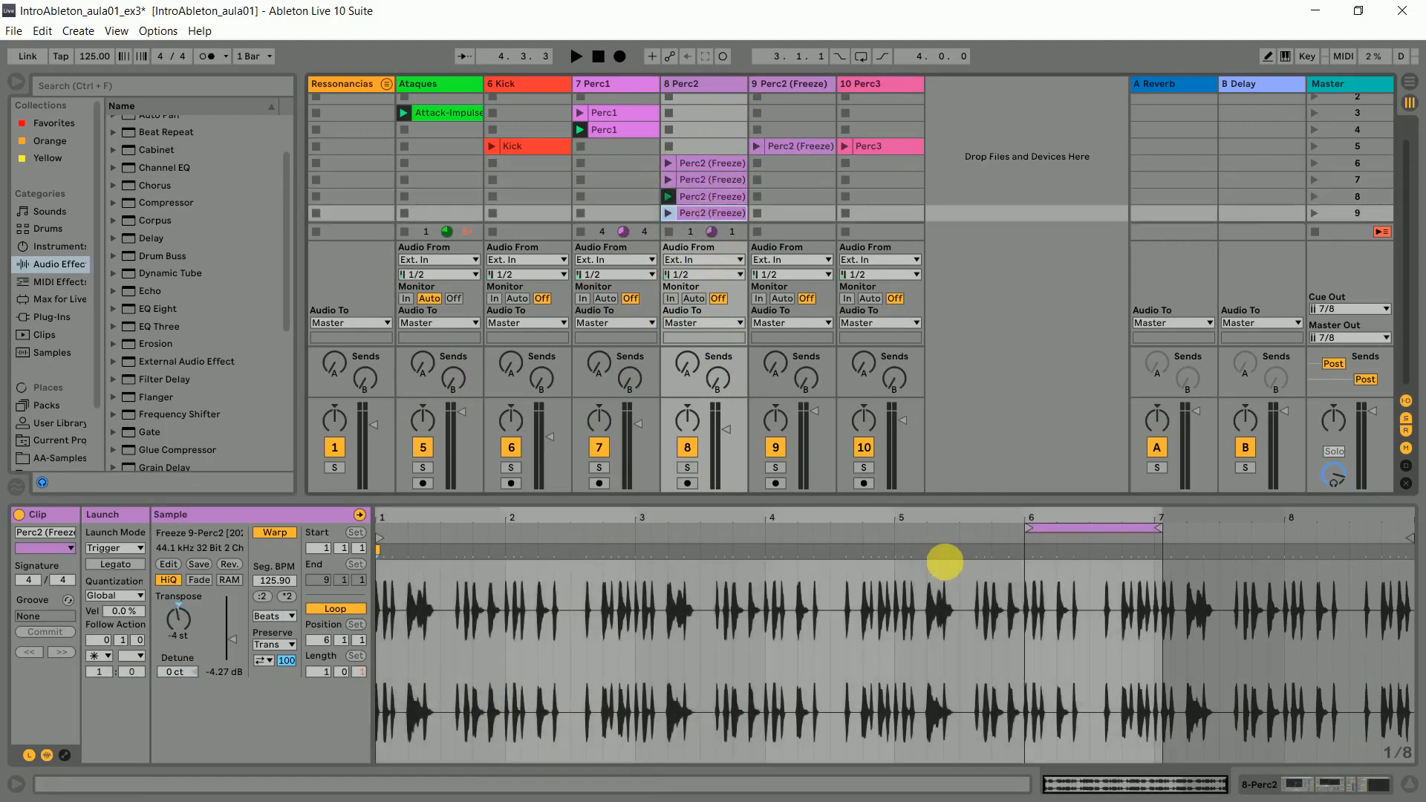
- Set the scene 9 Perc2 clip's loop to position 1.1.1 with a length of 0.1.0
drag(1075, 528, 419, 555)
drag(510, 530, 407, 541)
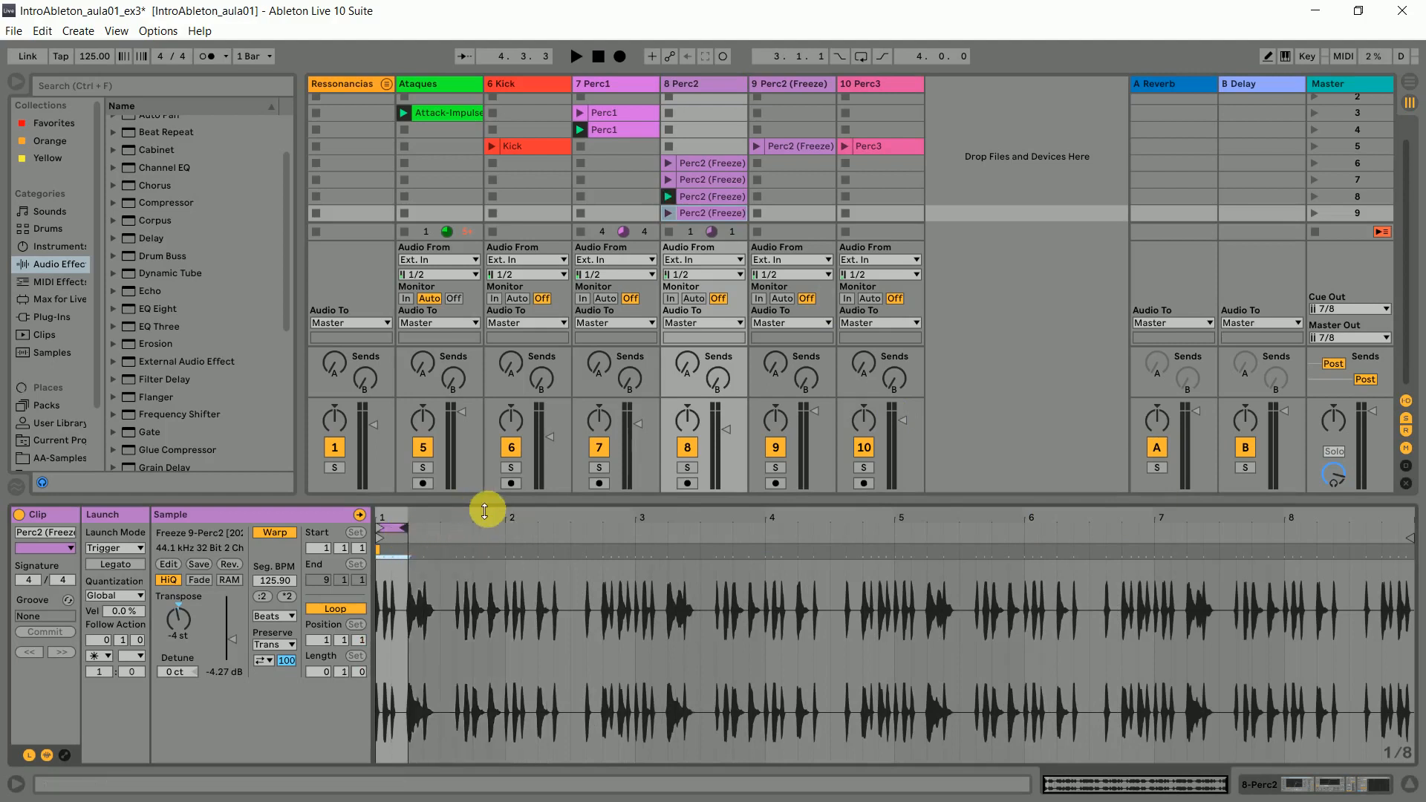
double_click(594, 506)
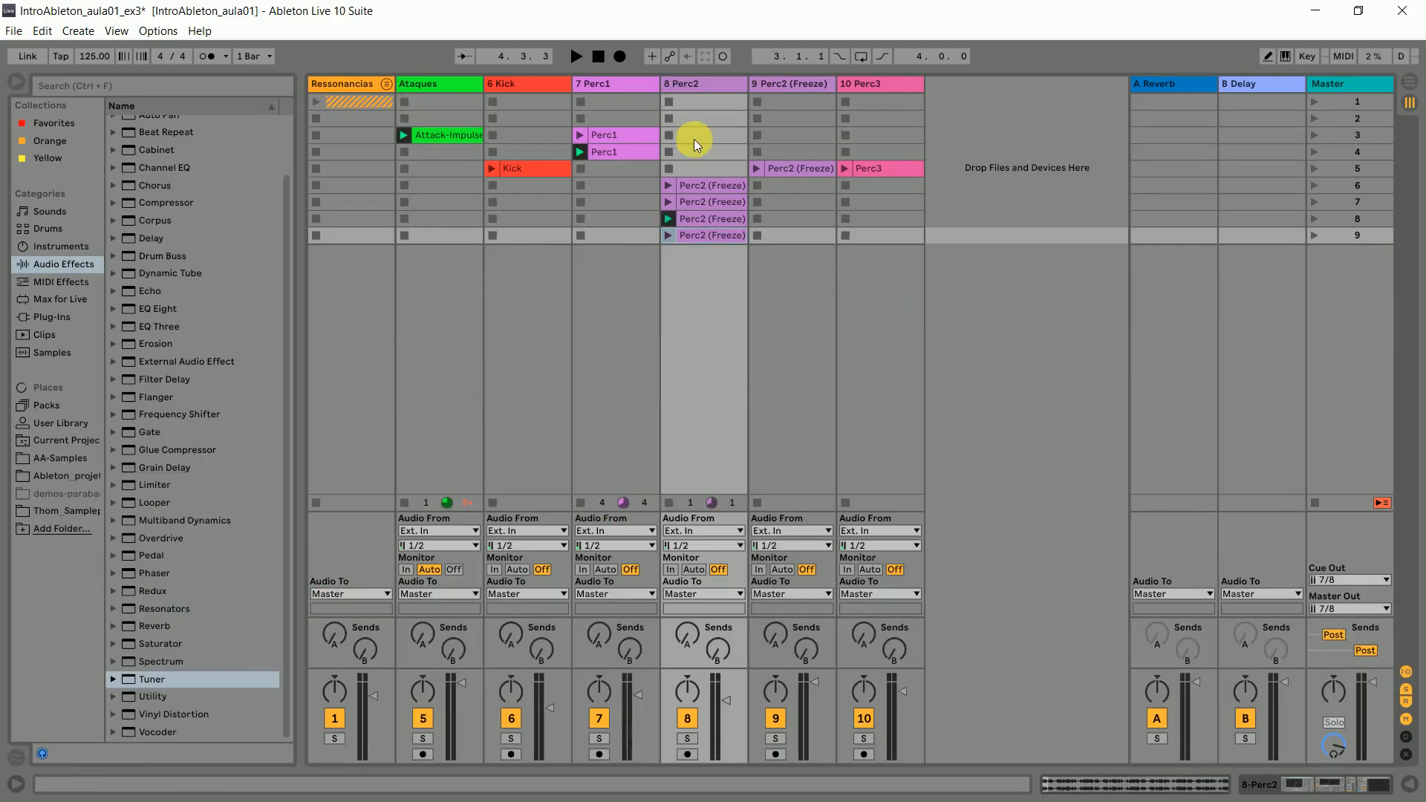
- Stop the Perc2 track and move its four clips up one slot into scenes 5 to 8
click(707, 218)
click(669, 169)
click(713, 185)
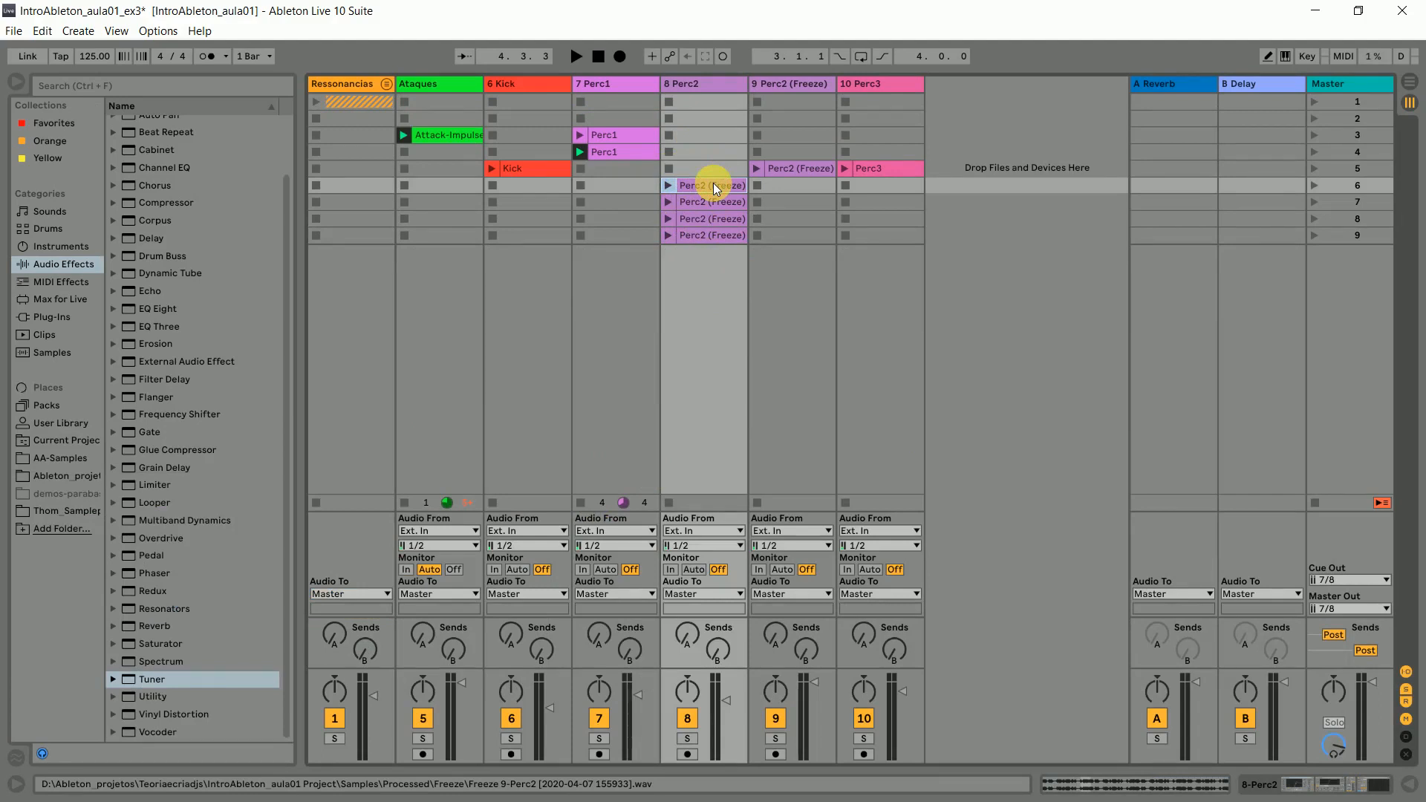
click(712, 167)
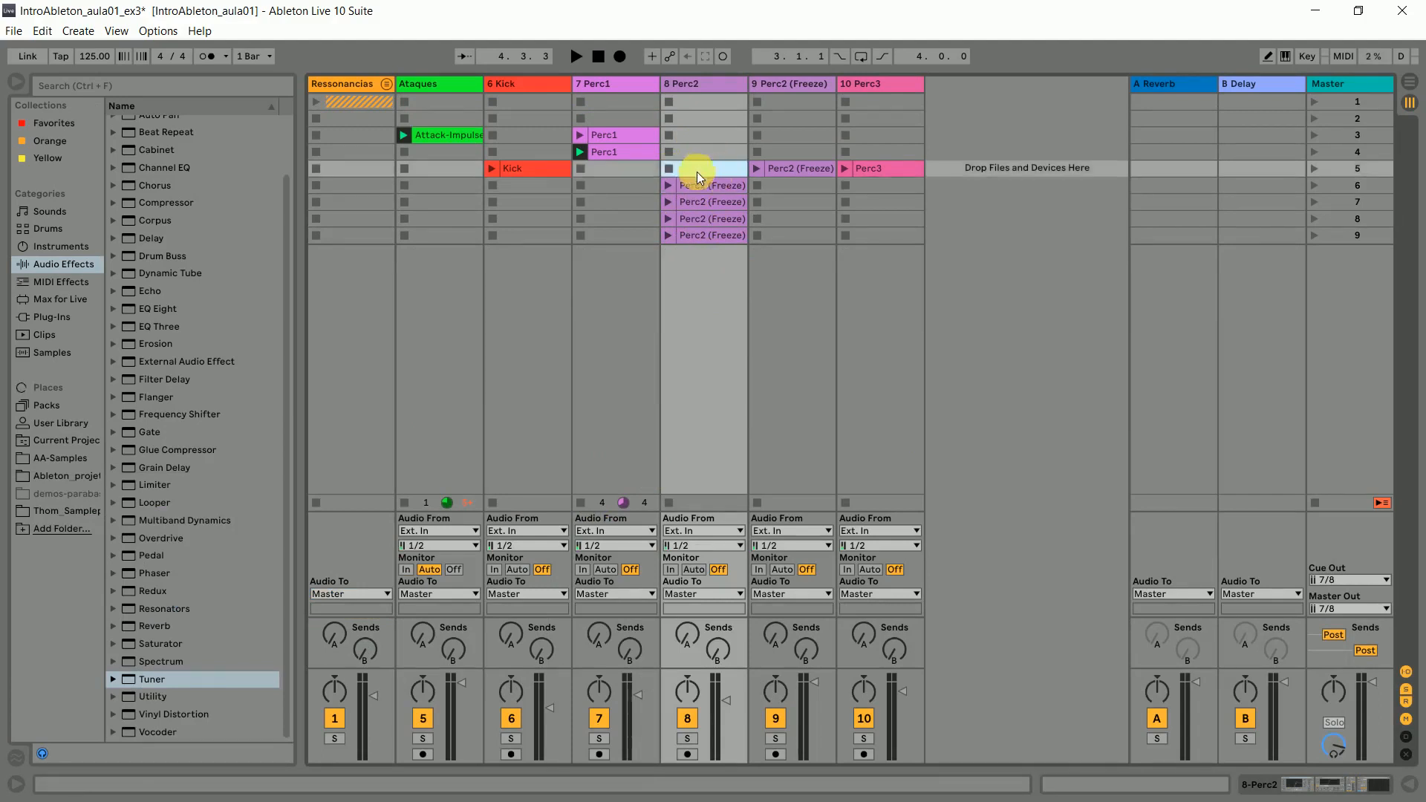
click(707, 234)
mouse_move(707, 189)
mouse_down()
mouse_move(706, 169)
mouse_move(646, 151)
mouse_move(707, 163)
mouse_up()
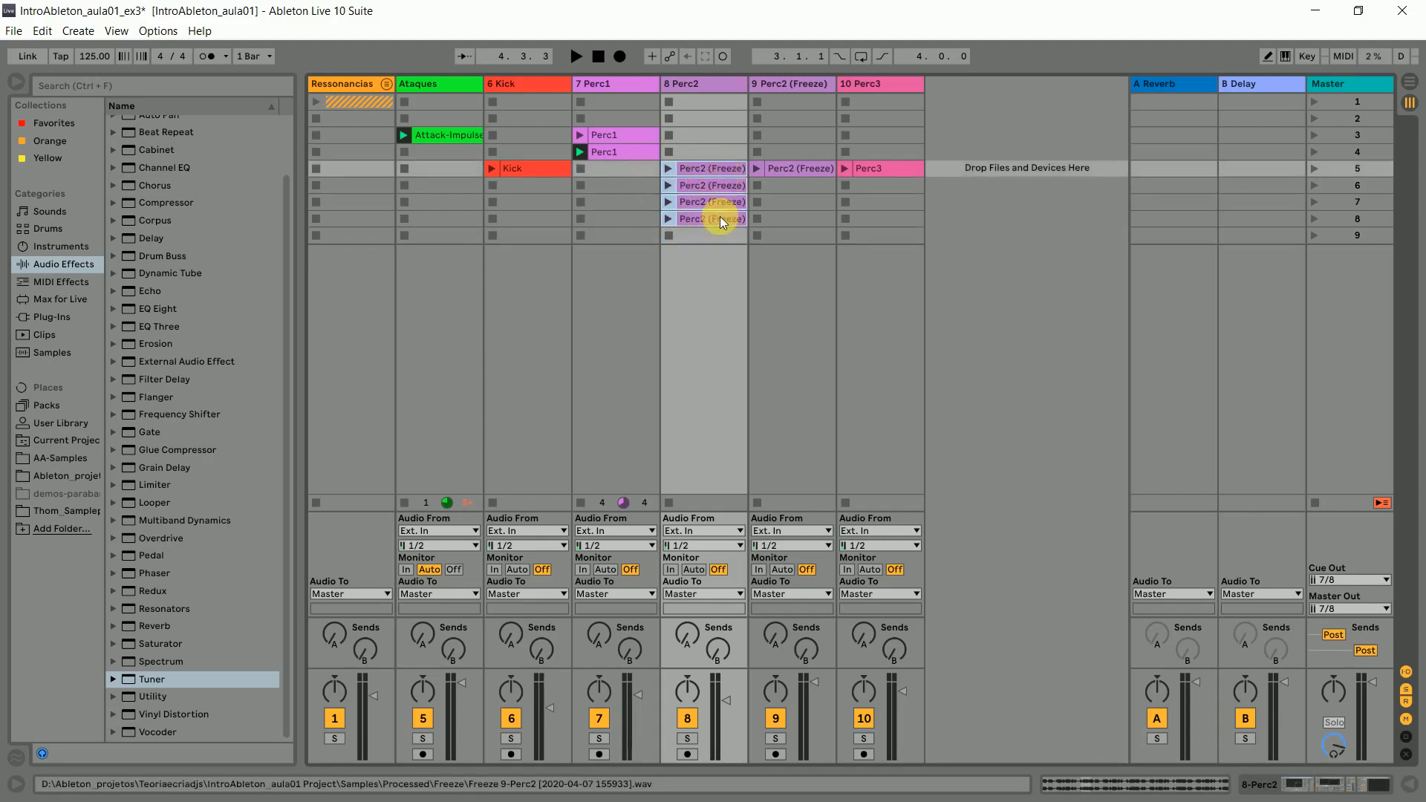
- Review the launch order of the Attack-Impulse clip, the two Perc1 clips and the Perc2 clips across scenes 3 to 7
click(453, 139)
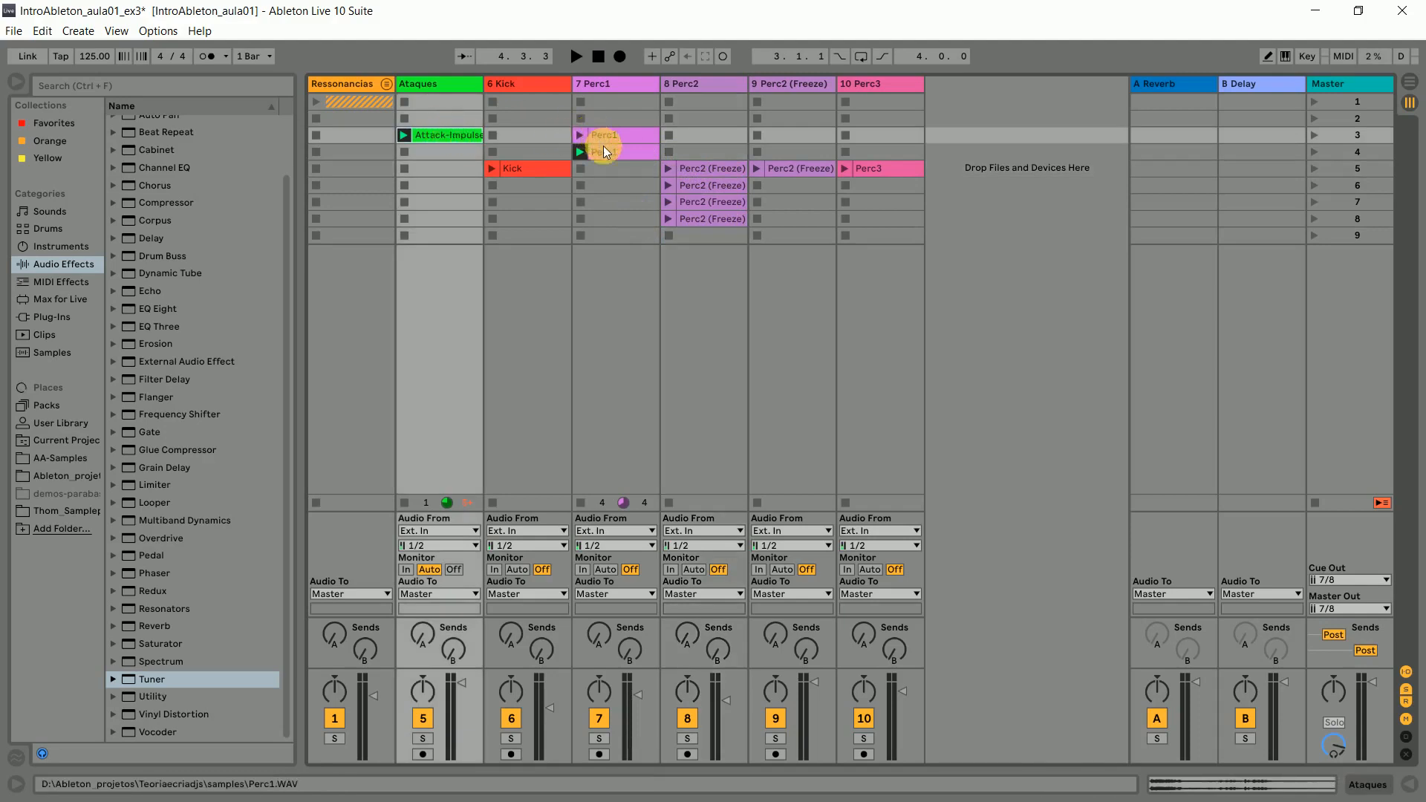
click(606, 151)
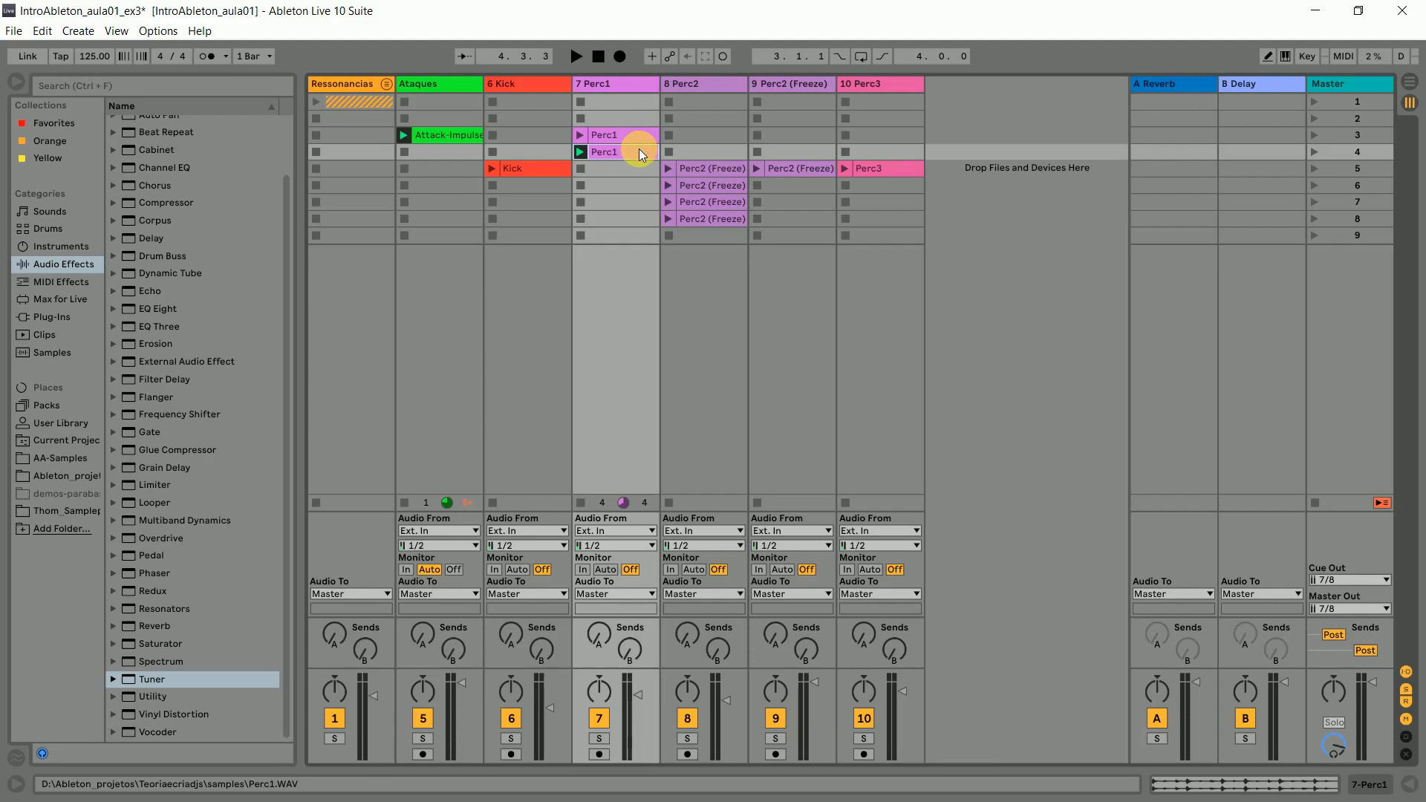
click(705, 170)
click(715, 201)
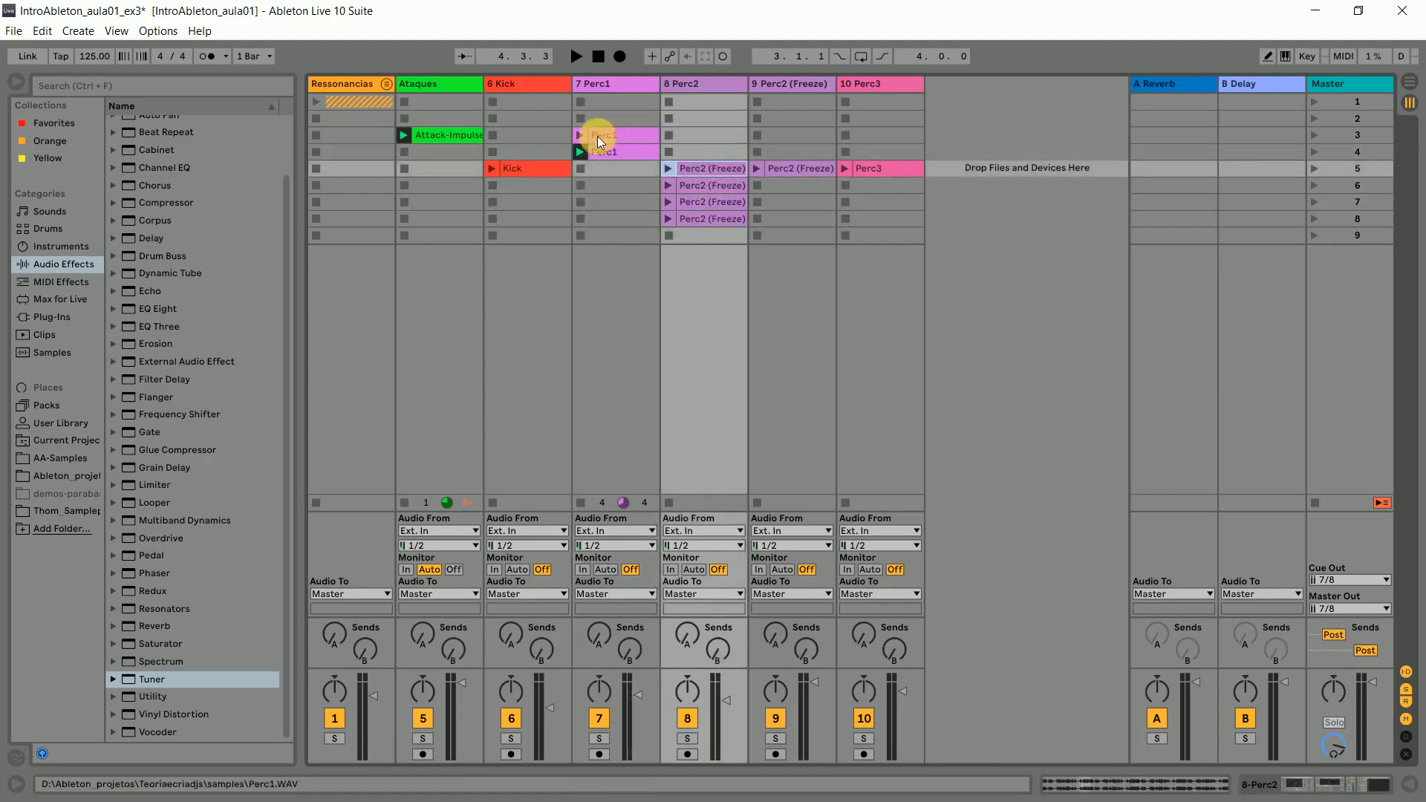
click(617, 136)
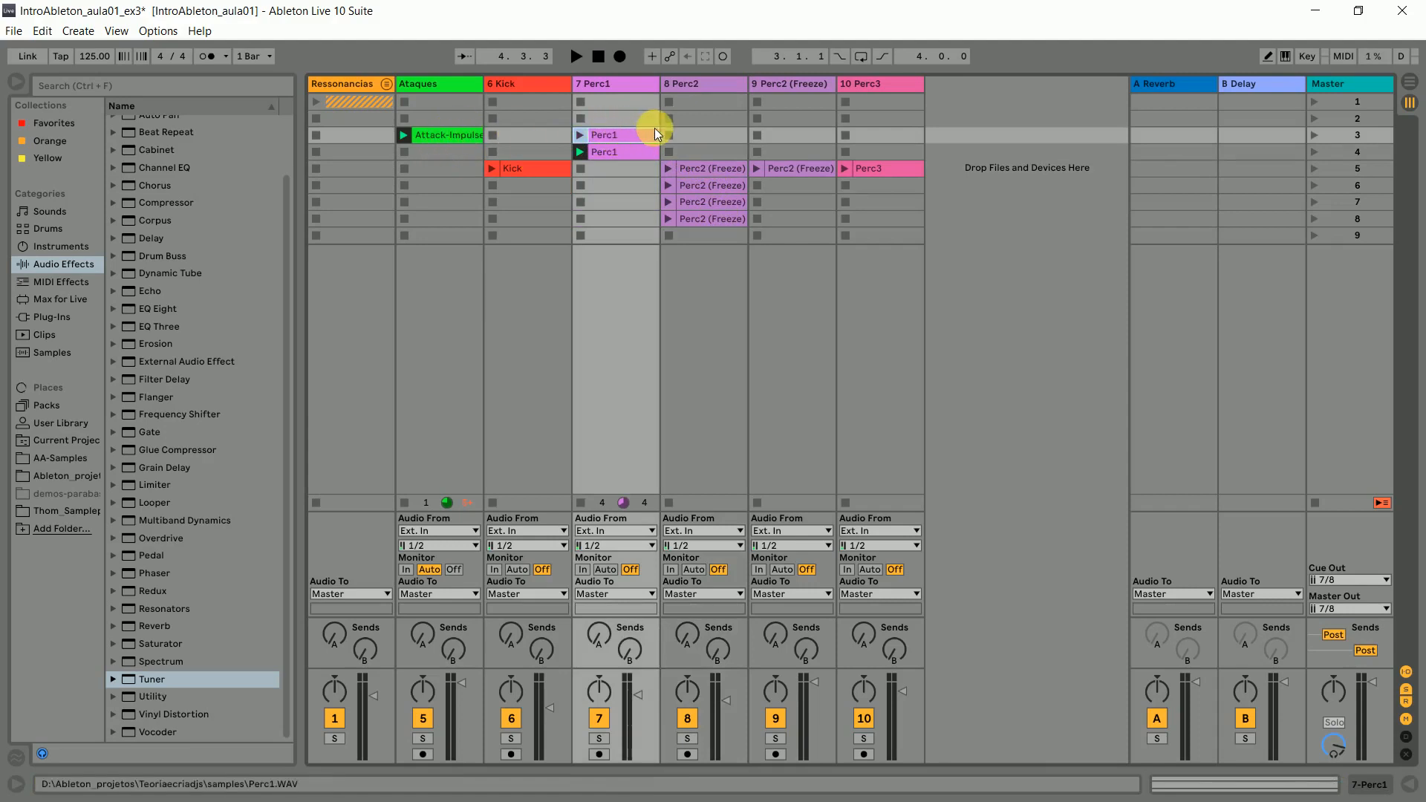
click(633, 152)
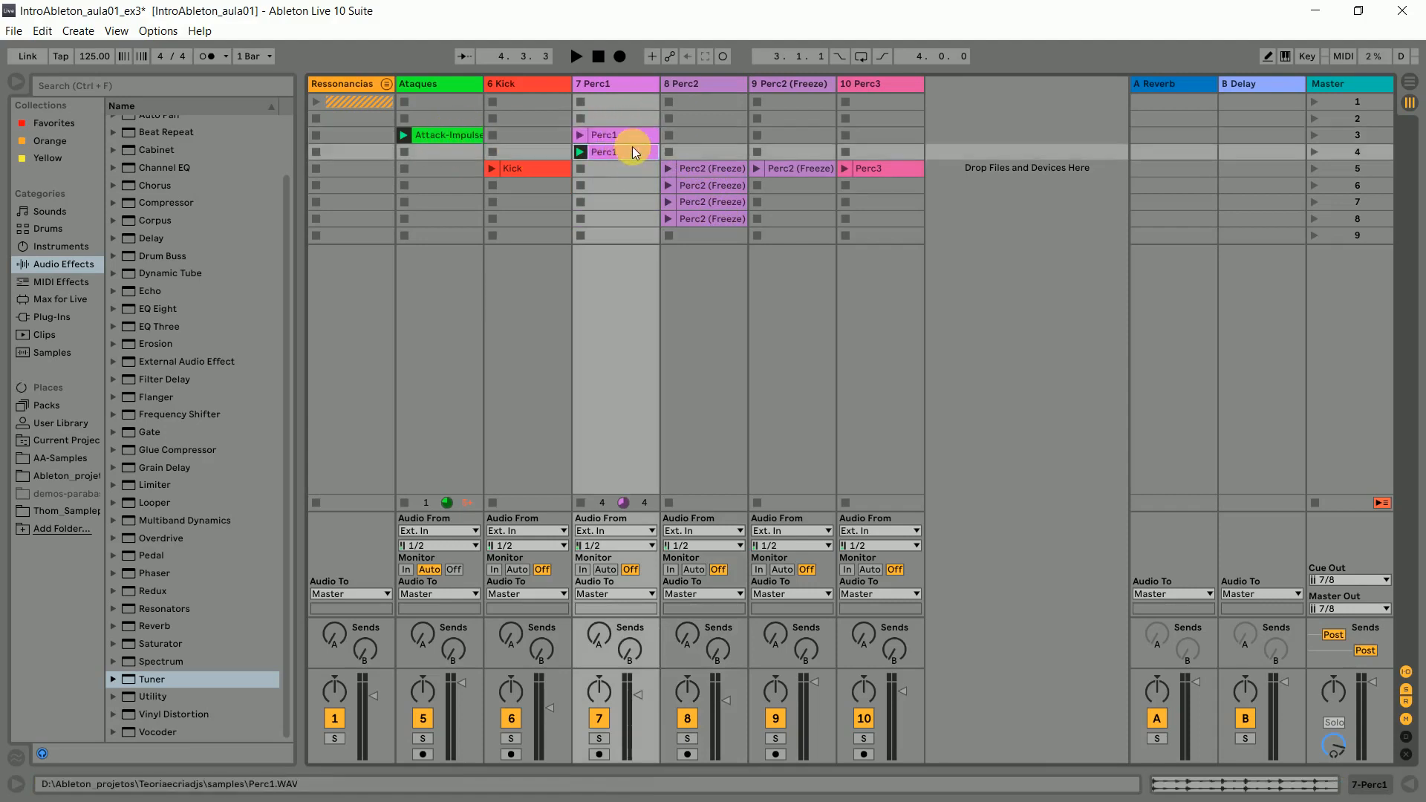
click(707, 185)
click(706, 167)
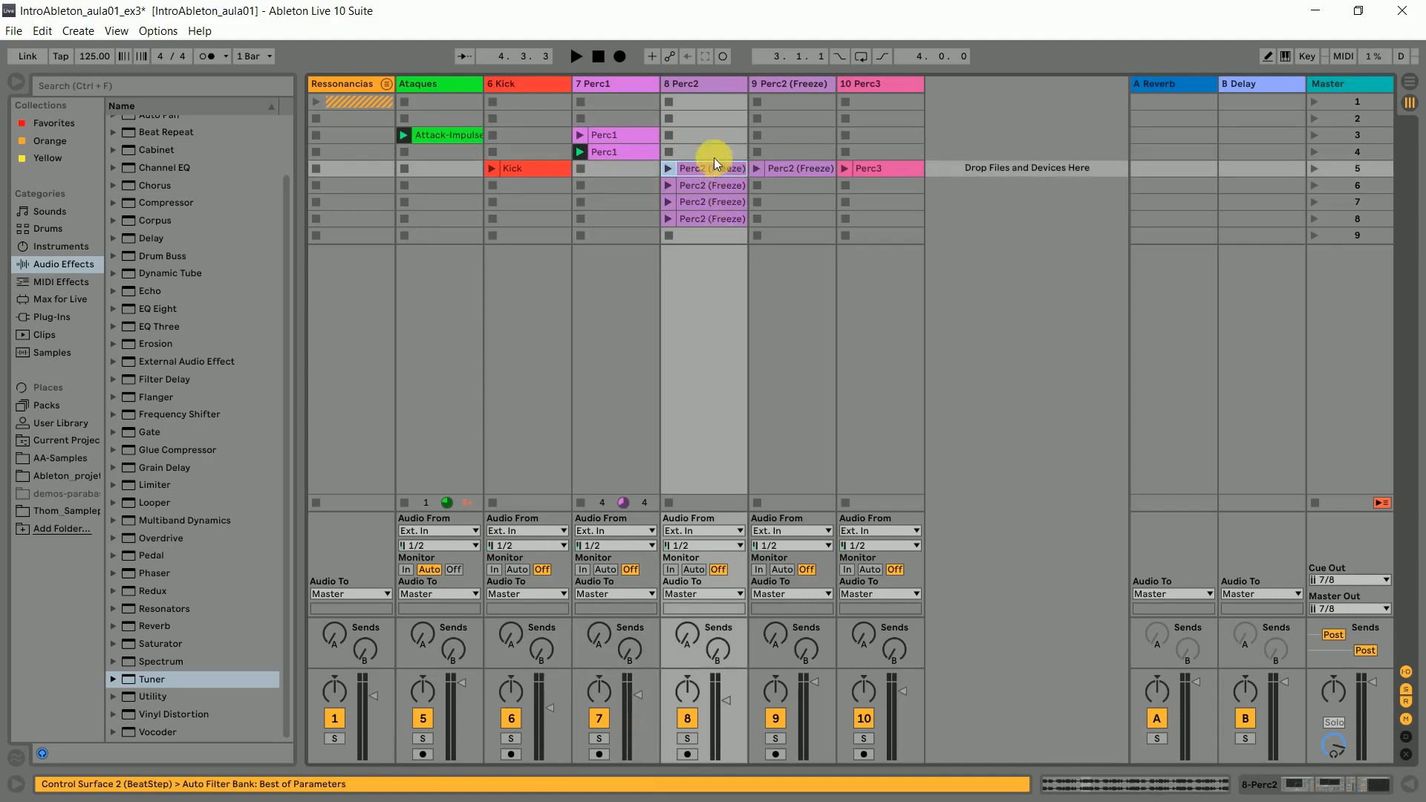
- Copy the scene 5 Perc2 clip into scene 4 and silence the copy by lowering its clip gain to -inf dB
drag(711, 166, 710, 150)
double_click(711, 151)
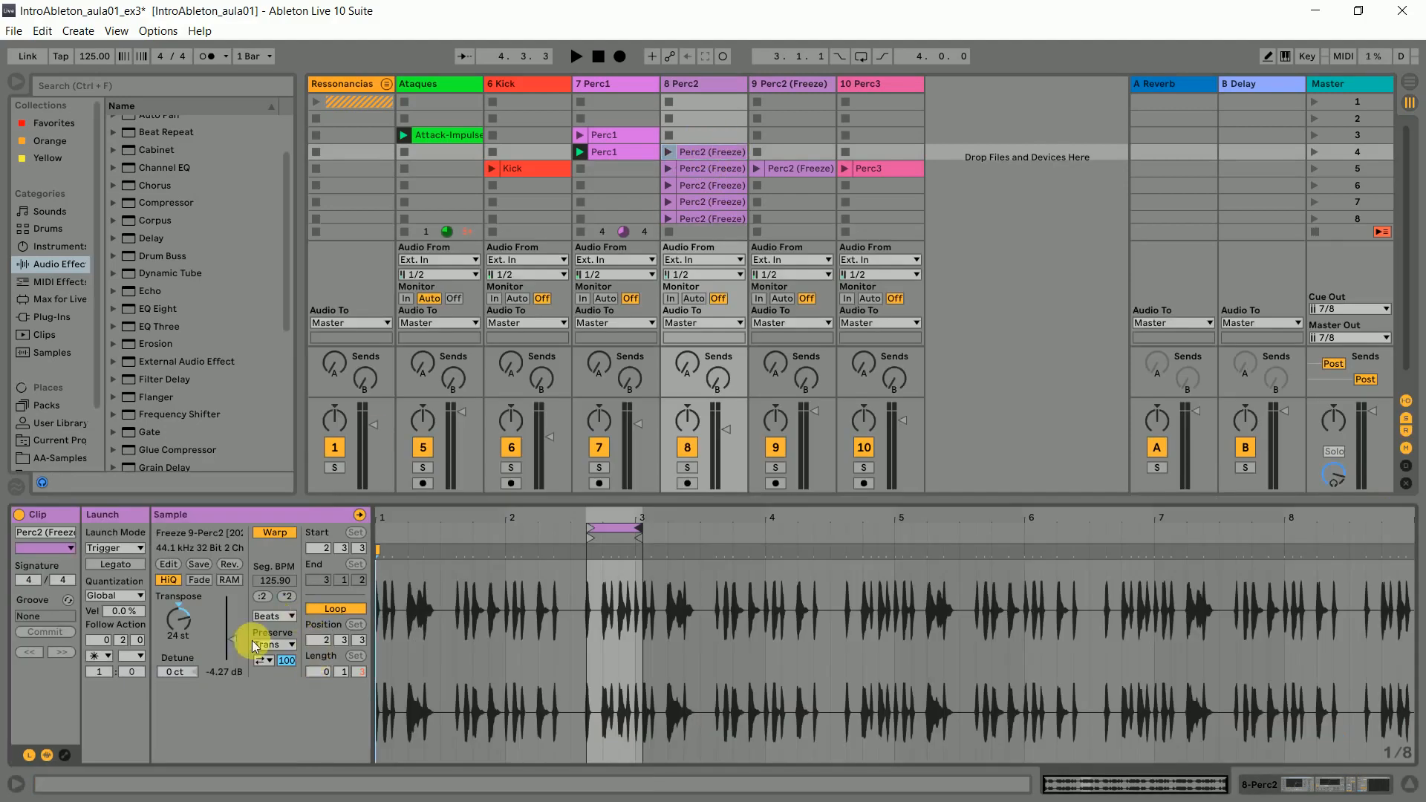
drag(231, 640, 235, 682)
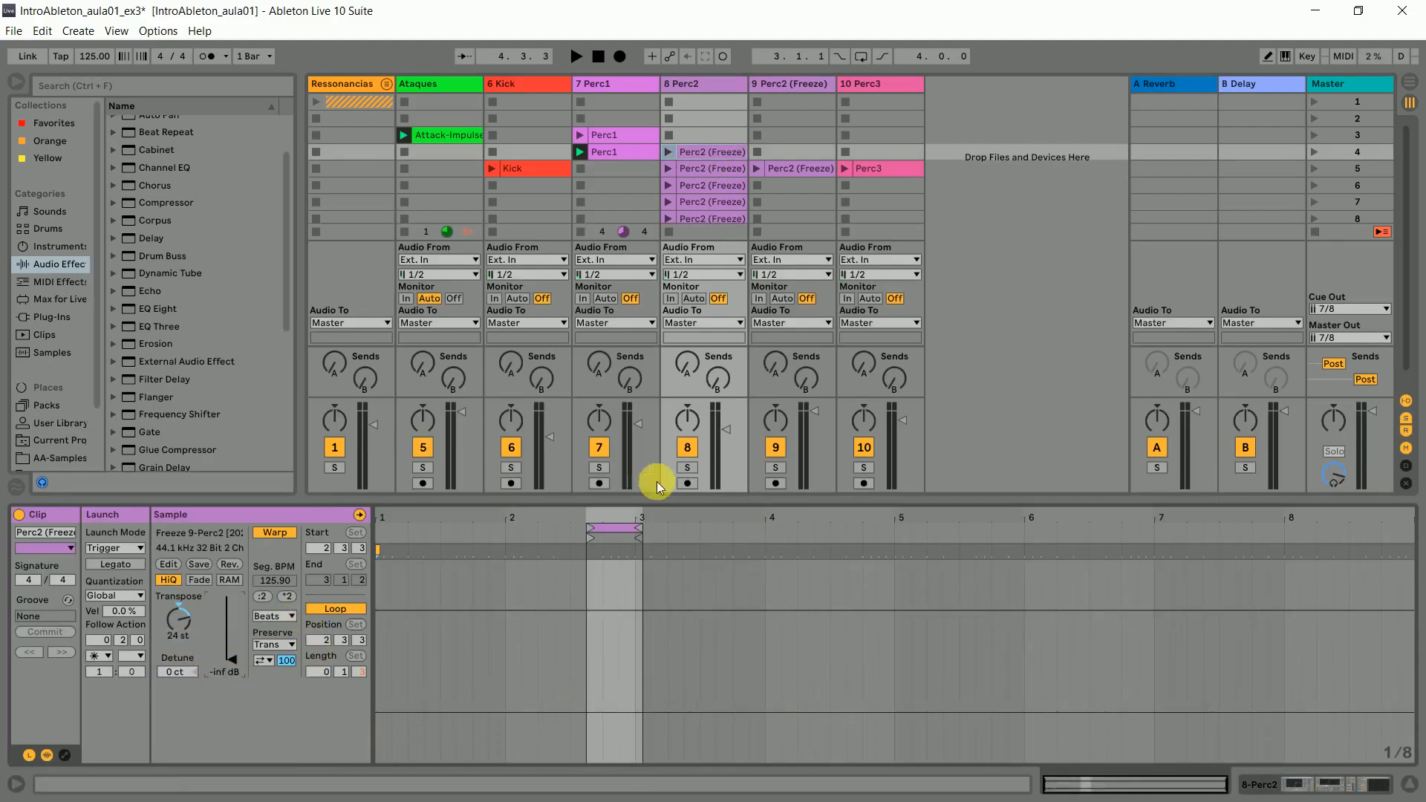
- Set the scene 4 Perc2 clip's loop to 2.0.0 from 1.1.1 and its follow action to Next with a time of 6.0.0
drag(588, 530, 328, 531)
drag(637, 528, 632, 528)
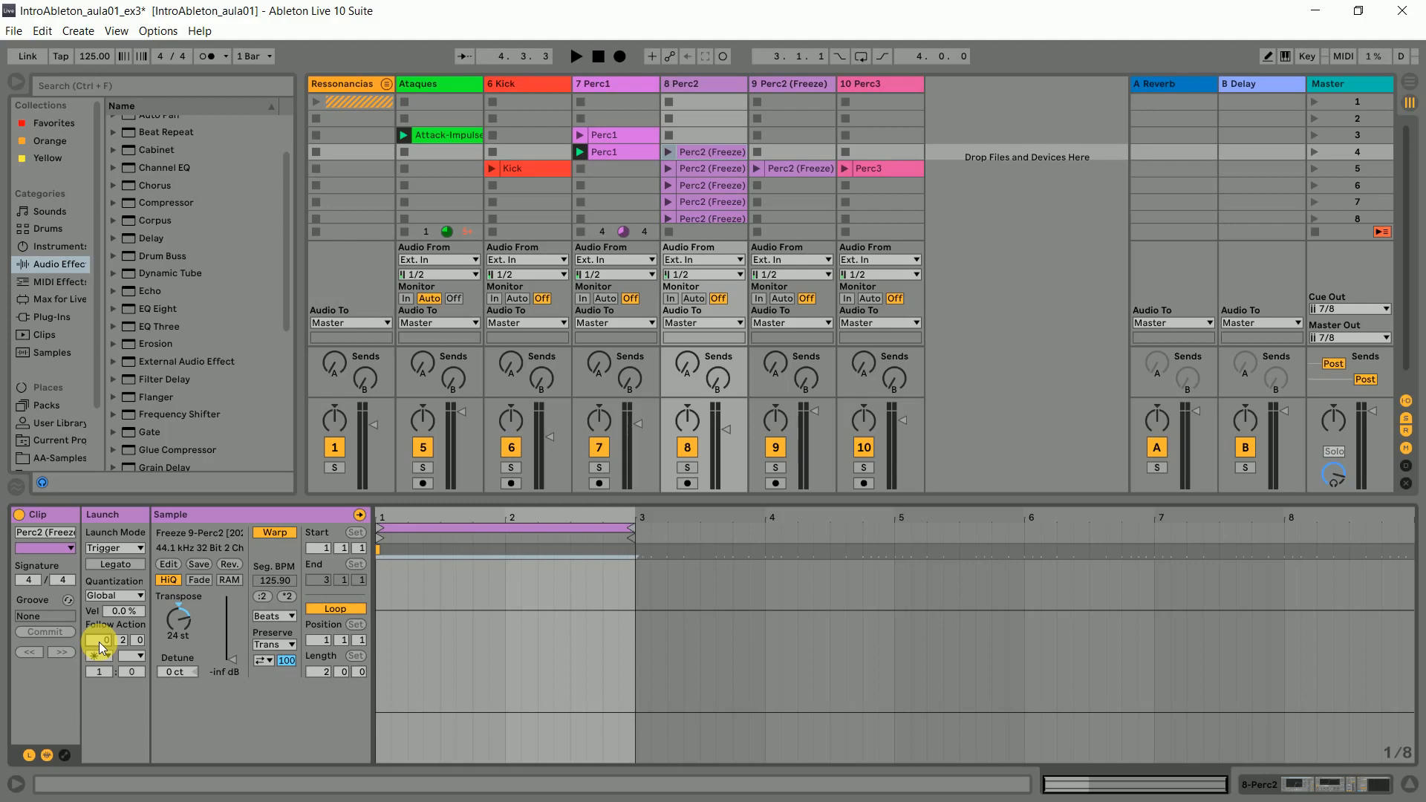
click(122, 641)
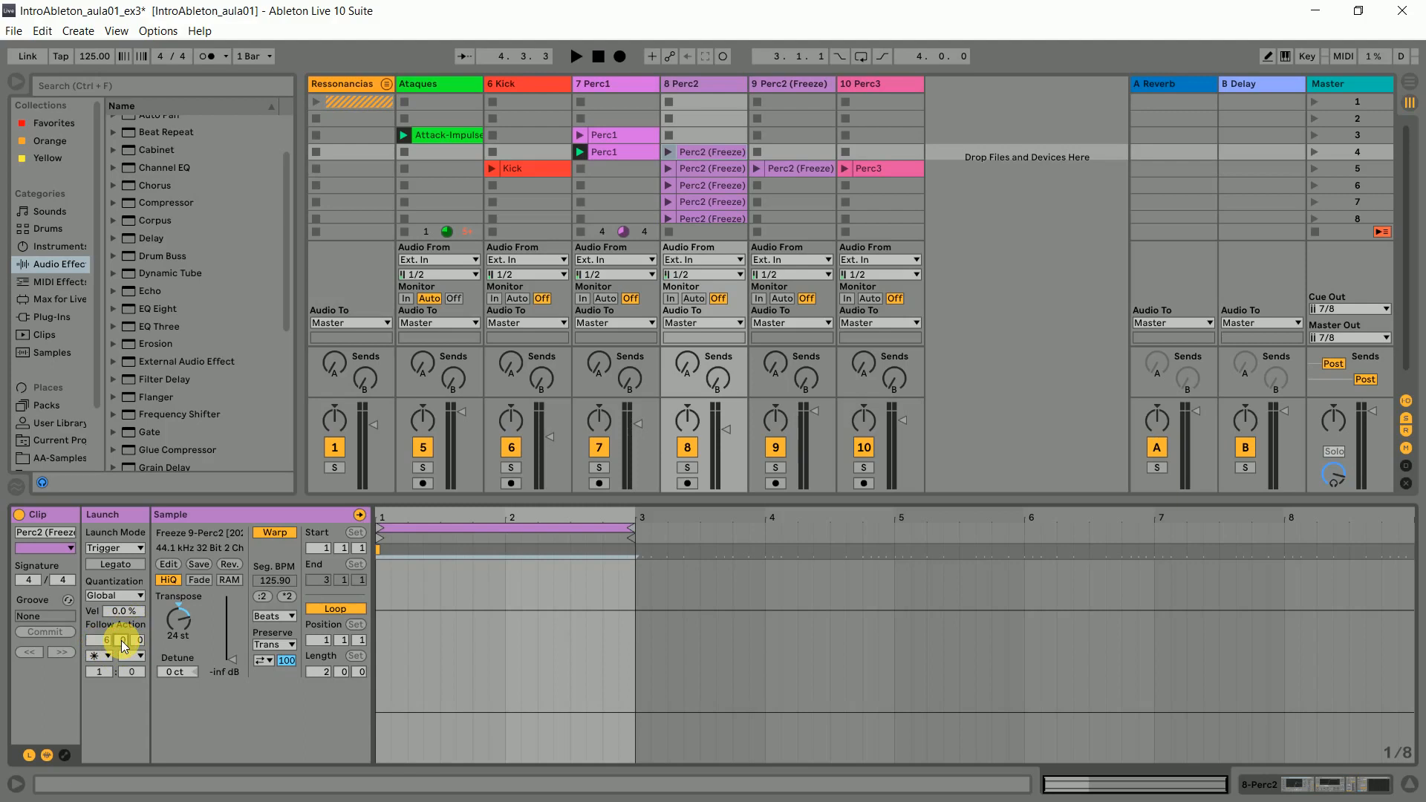
click(101, 656)
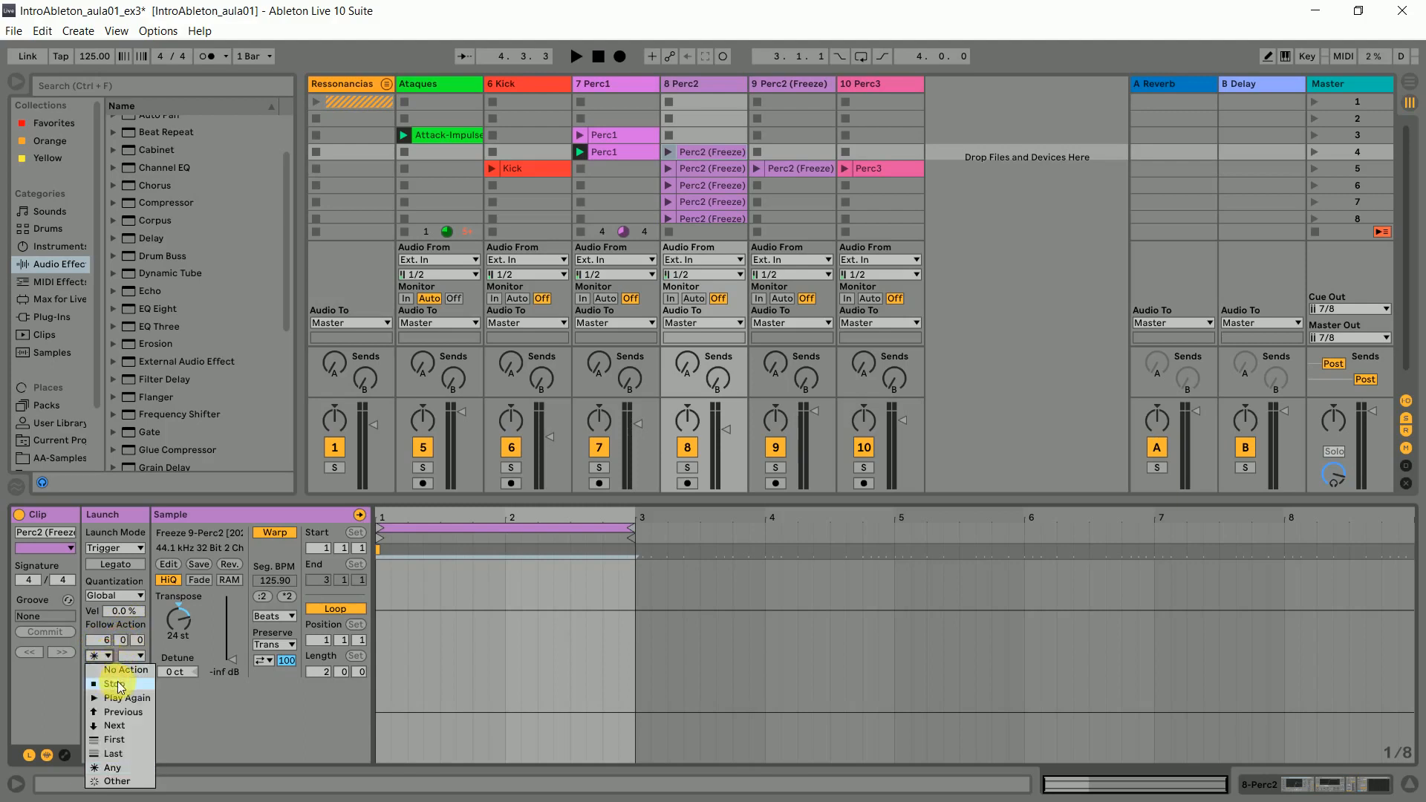
click(119, 725)
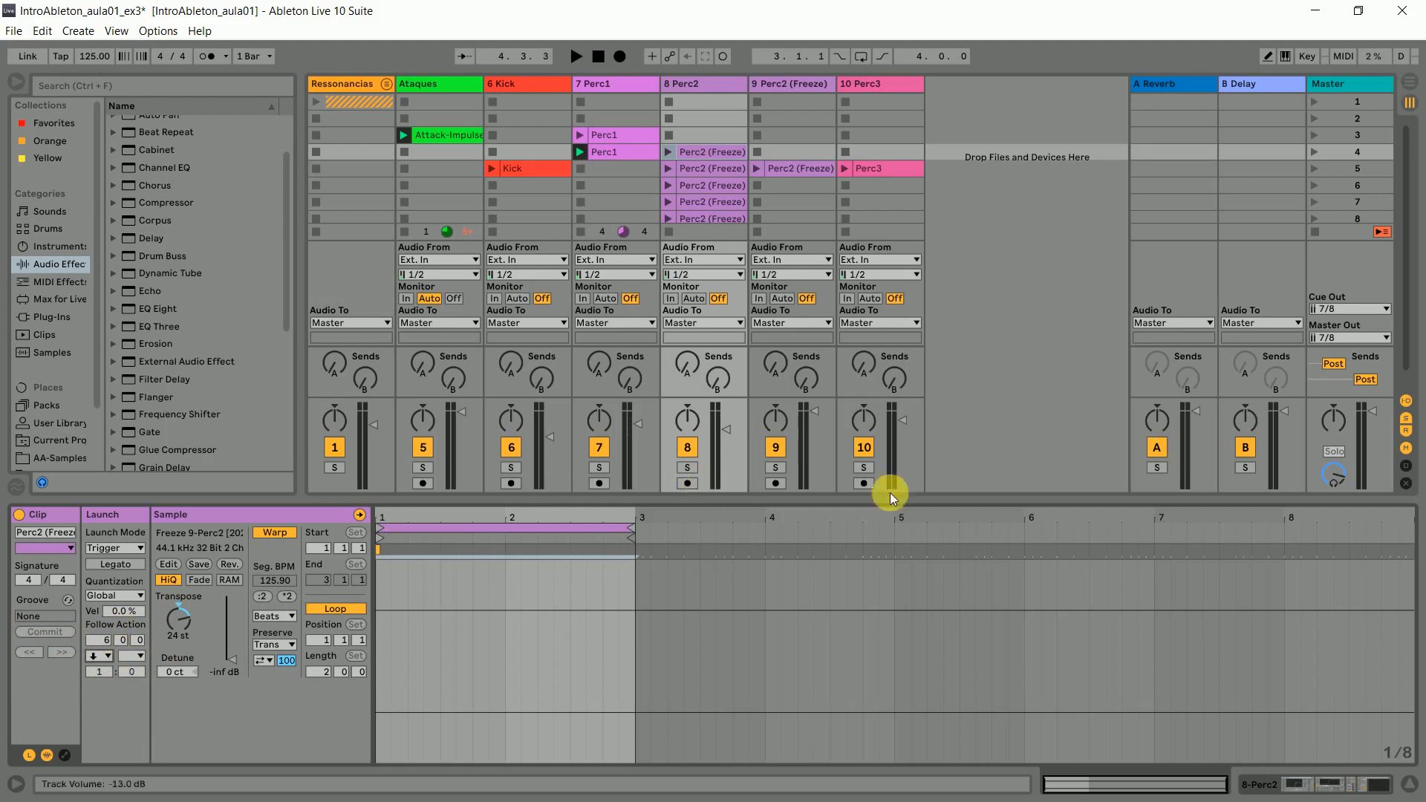
- Try lengthening the silent scene 4 Perc2 clip's loop to 2.2.0 and bring it back to 2.0.0
click(708, 151)
click(708, 170)
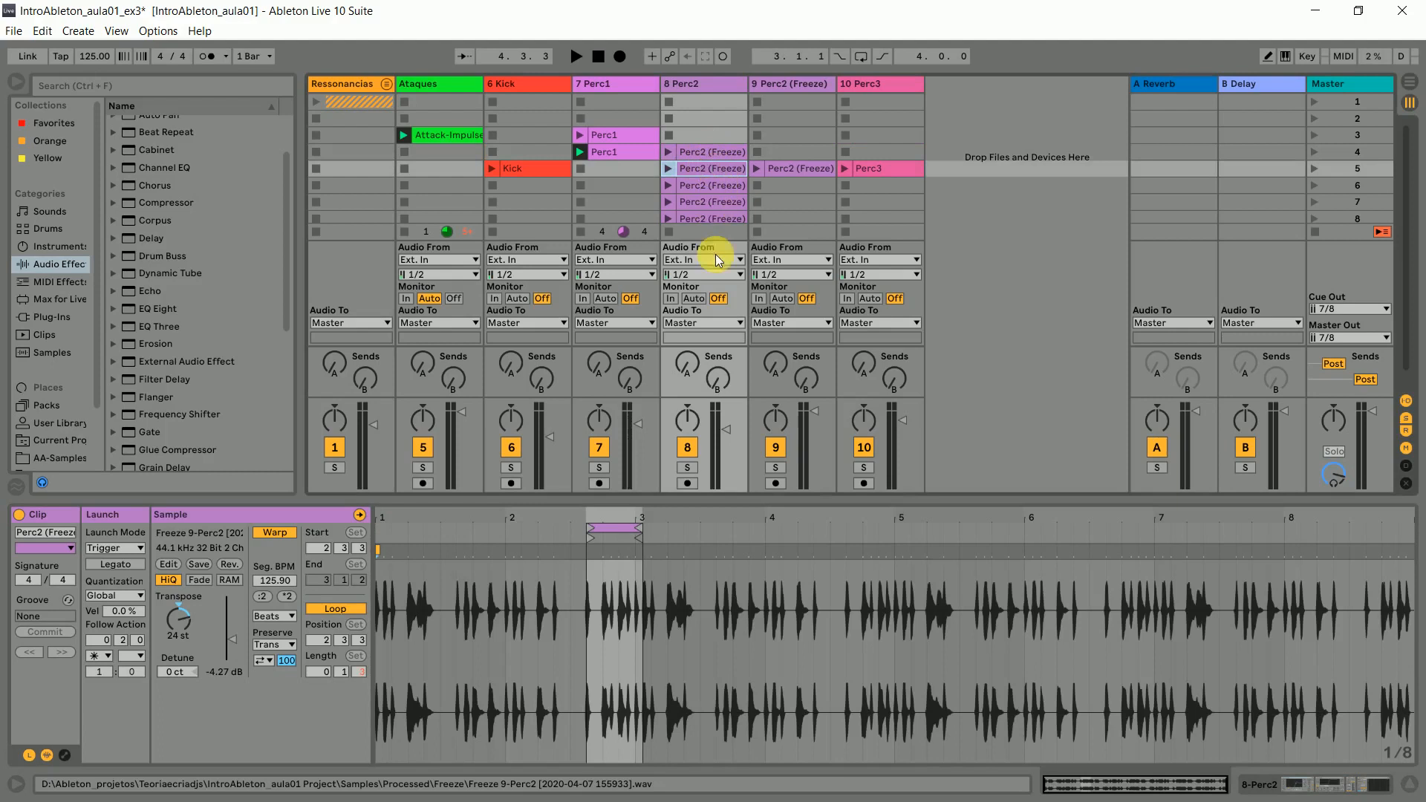
click(706, 153)
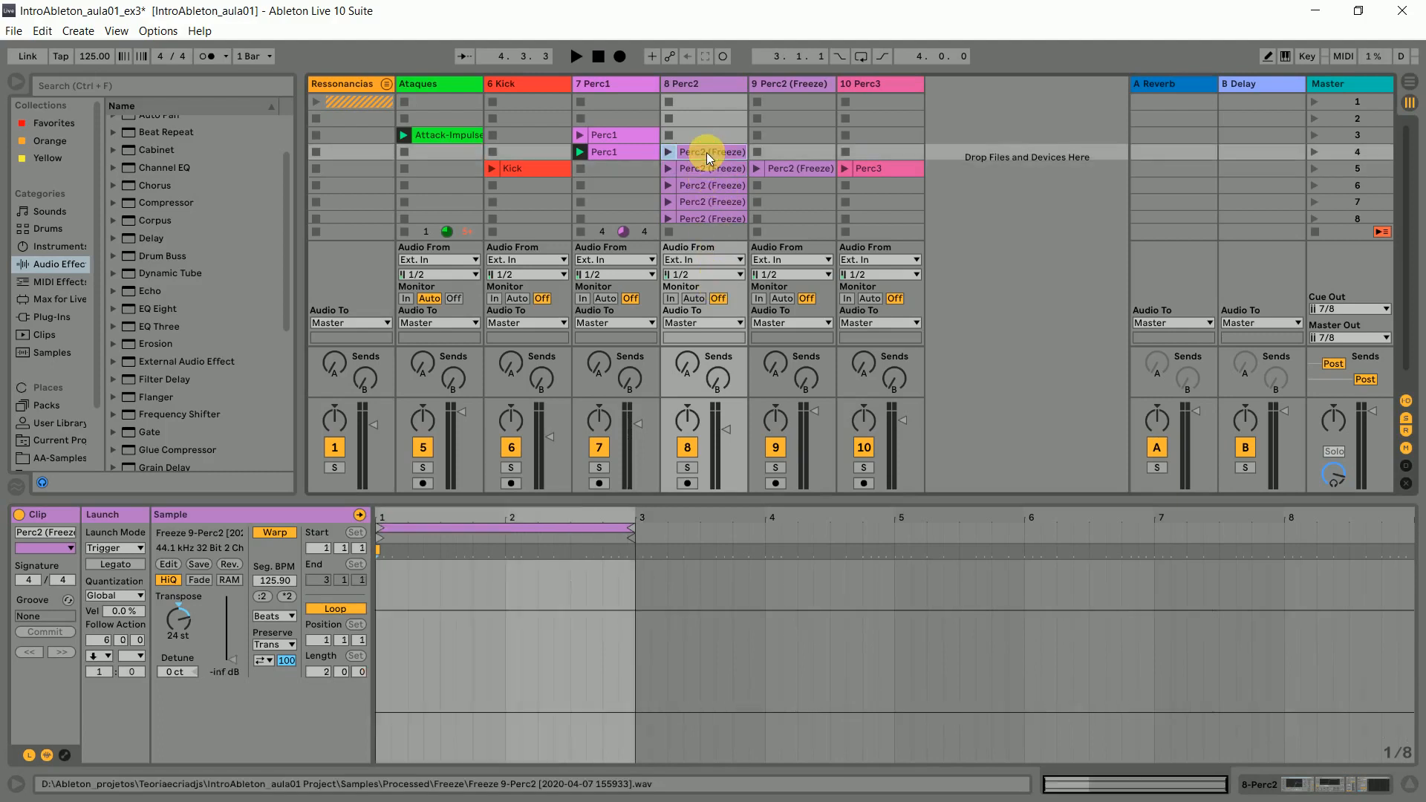
mouse_move(637, 533)
mouse_down()
mouse_move(1411, 532)
mouse_move(1023, 564)
mouse_move(700, 557)
mouse_up()
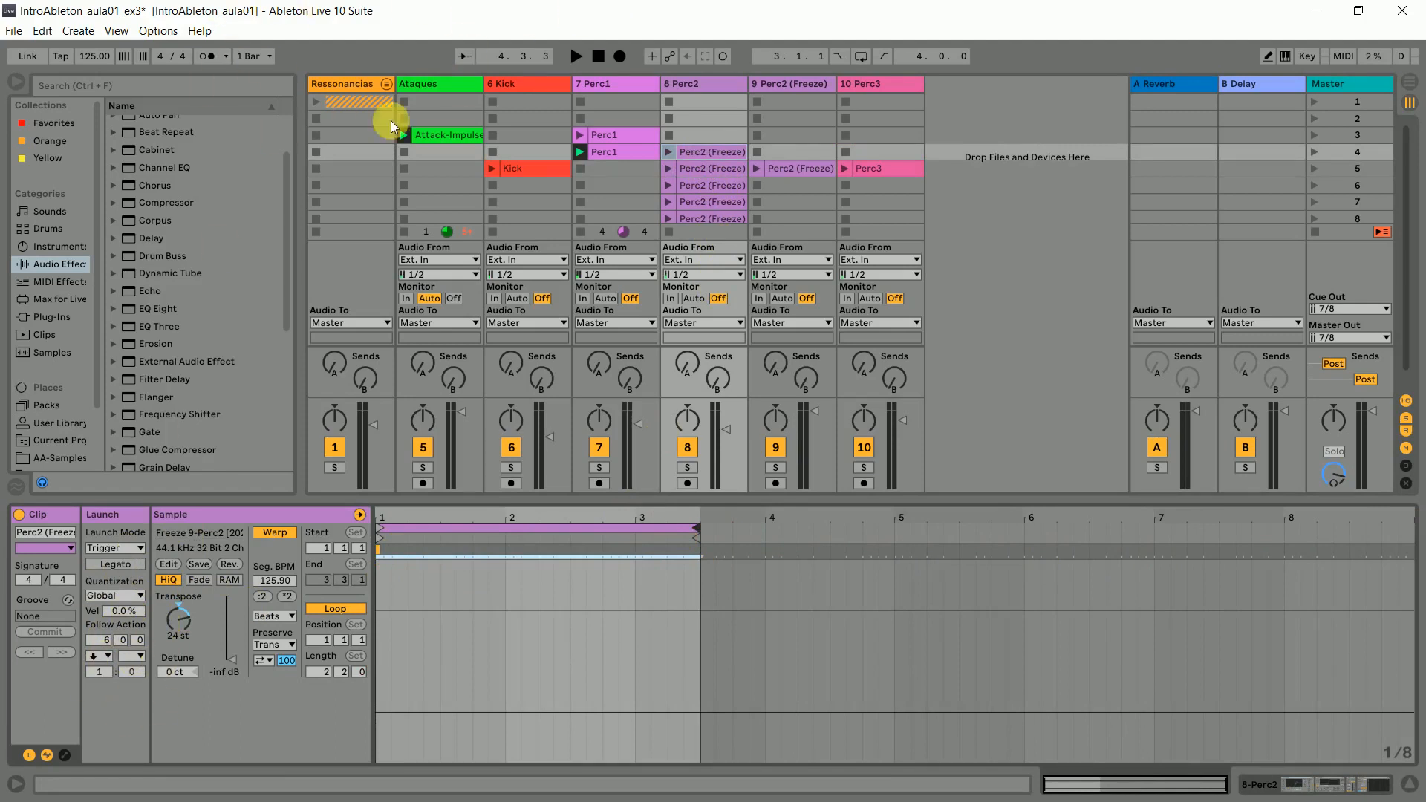
drag(701, 530, 637, 536)
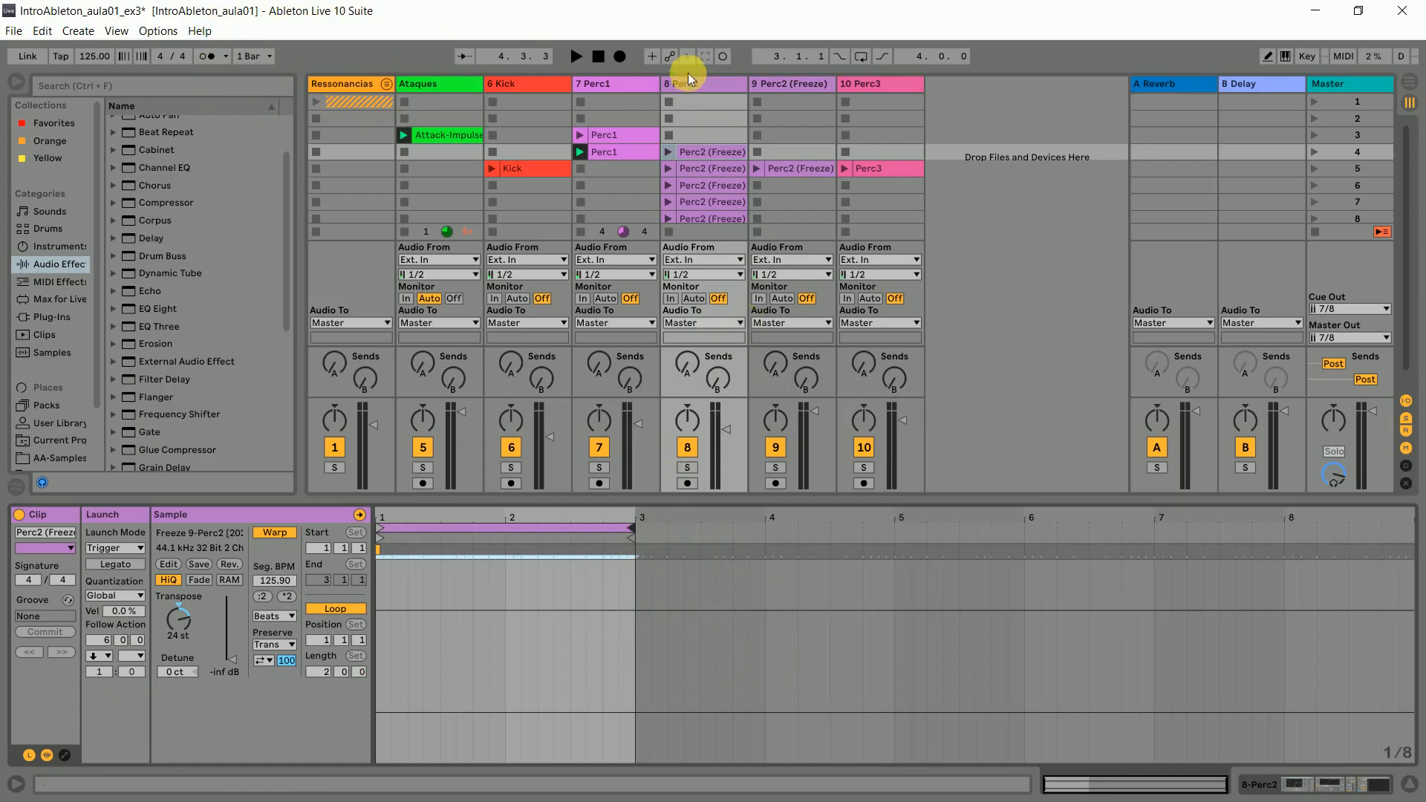
- Move the silent Perc2 clip up to scene 3 and rename it "Perc2 - em branco"
drag(701, 150, 703, 147)
click(707, 135)
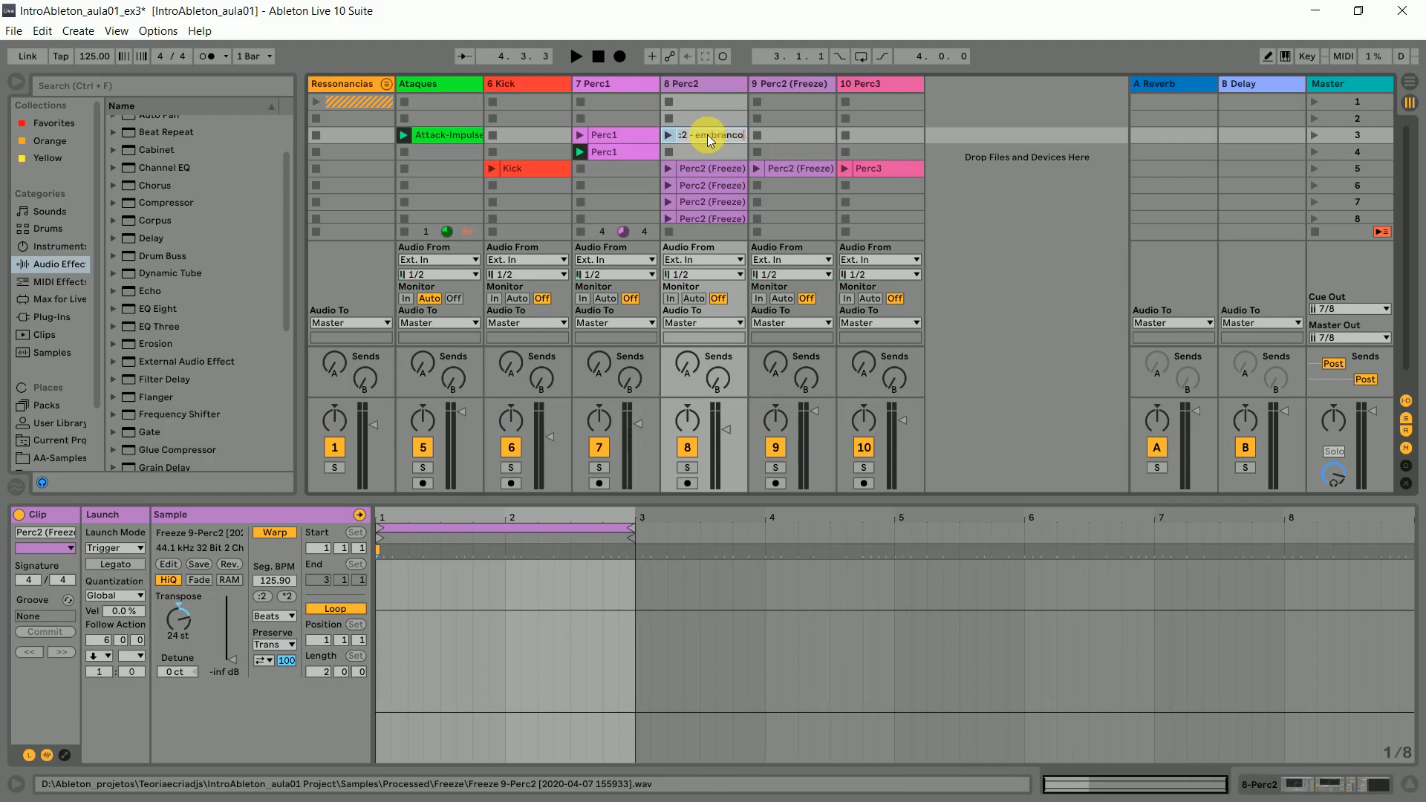
click(1020, 87)
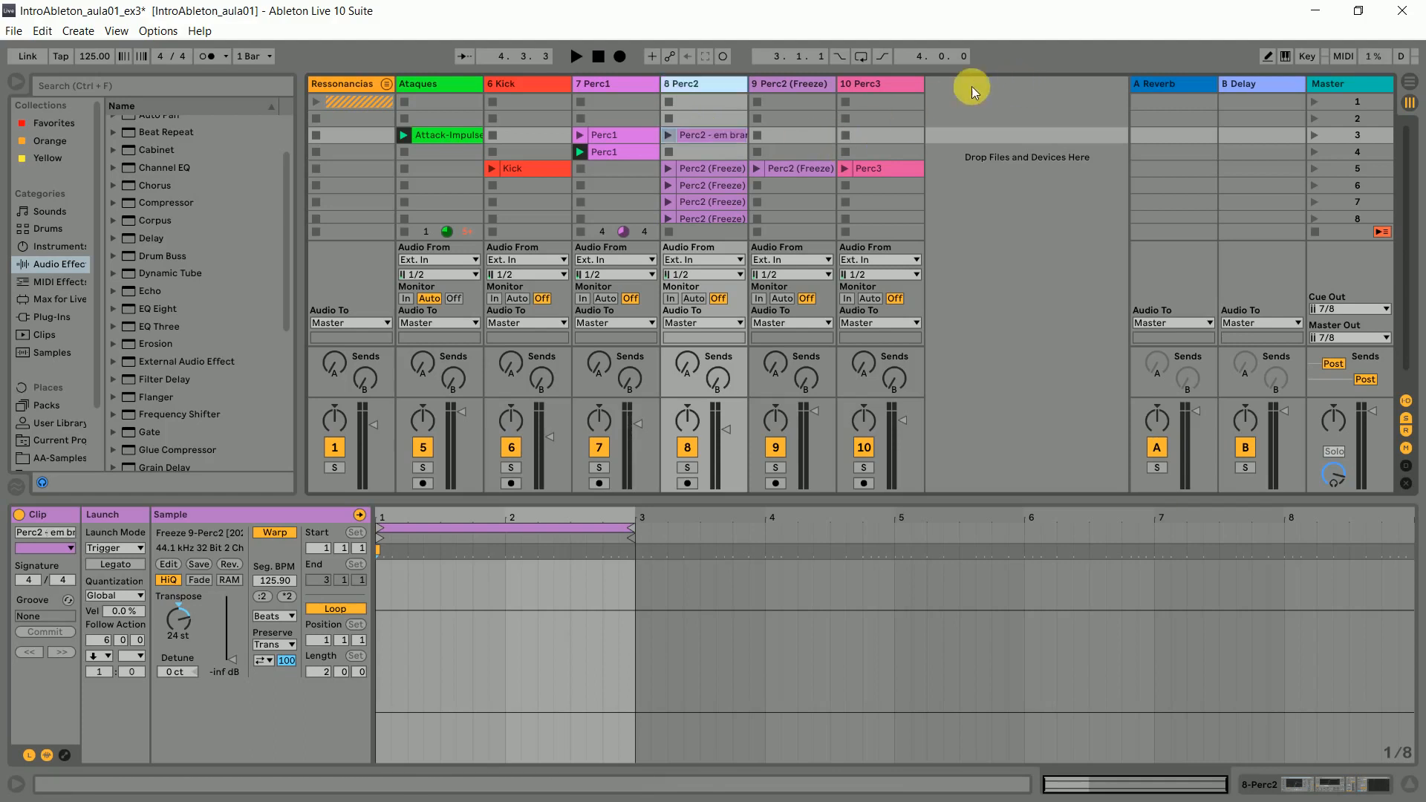
- Move the four audible Perc2 clips up one slot into scenes 4 to 7 and launch scene 3
click(690, 173)
scroll(689, 172, down, 1)
shift+click(696, 195)
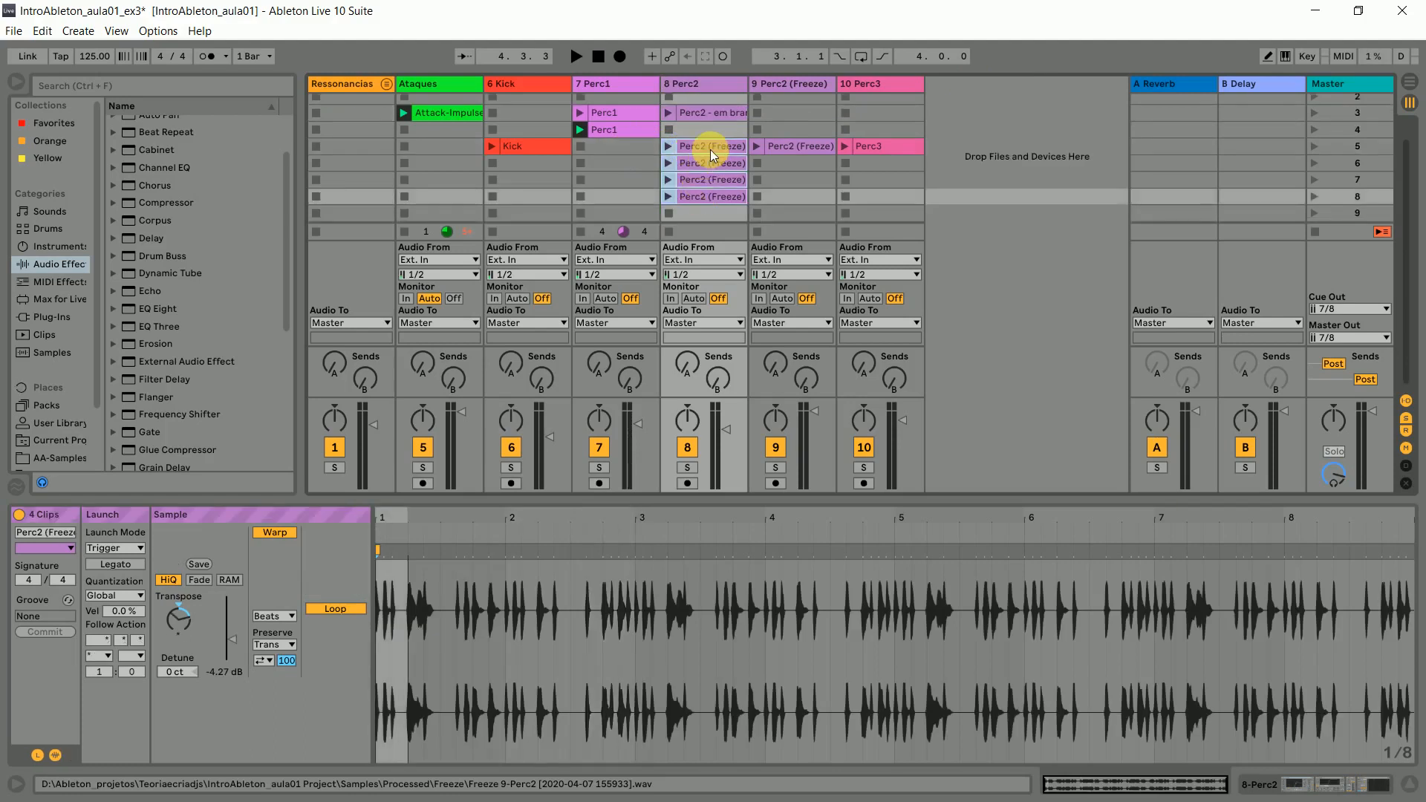
drag(711, 153, 710, 138)
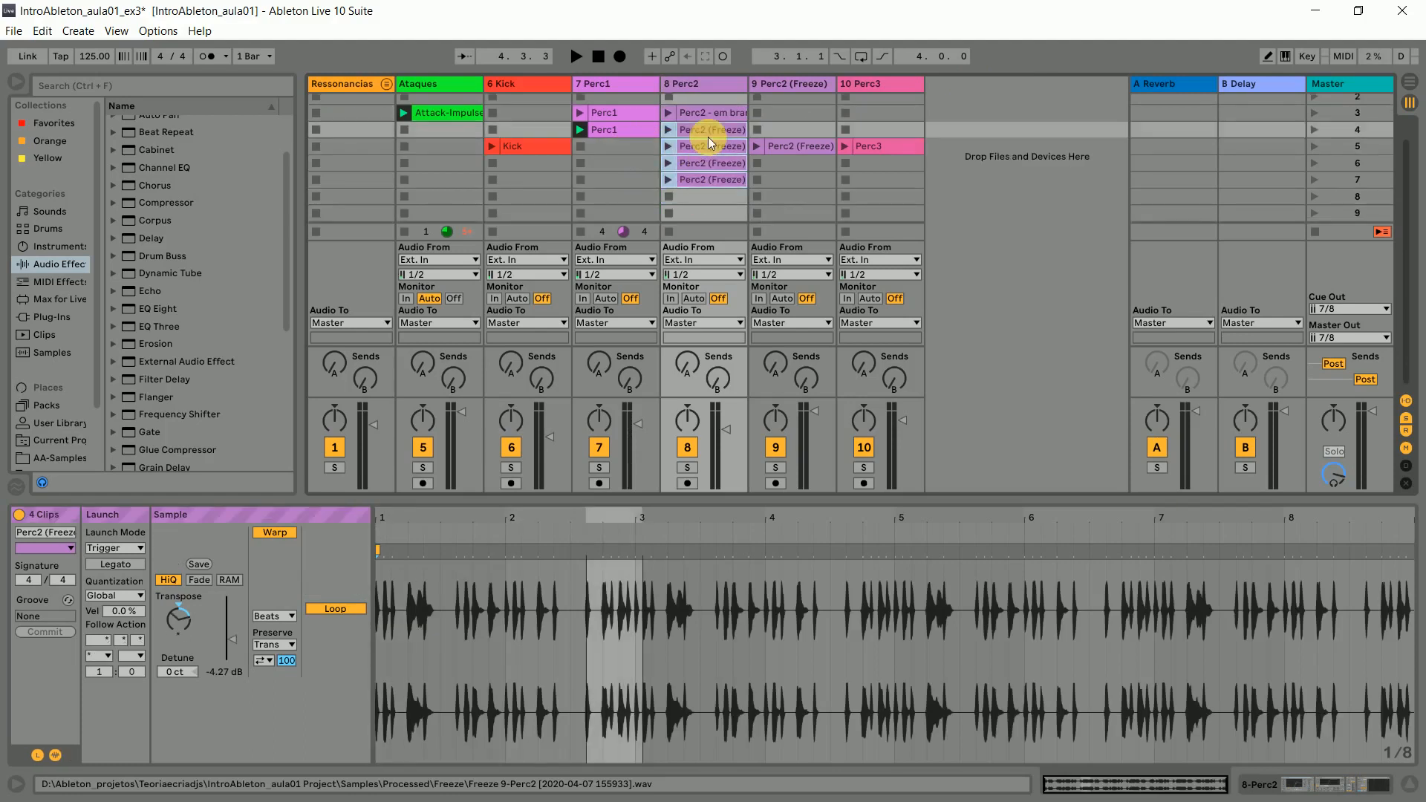
click(1351, 117)
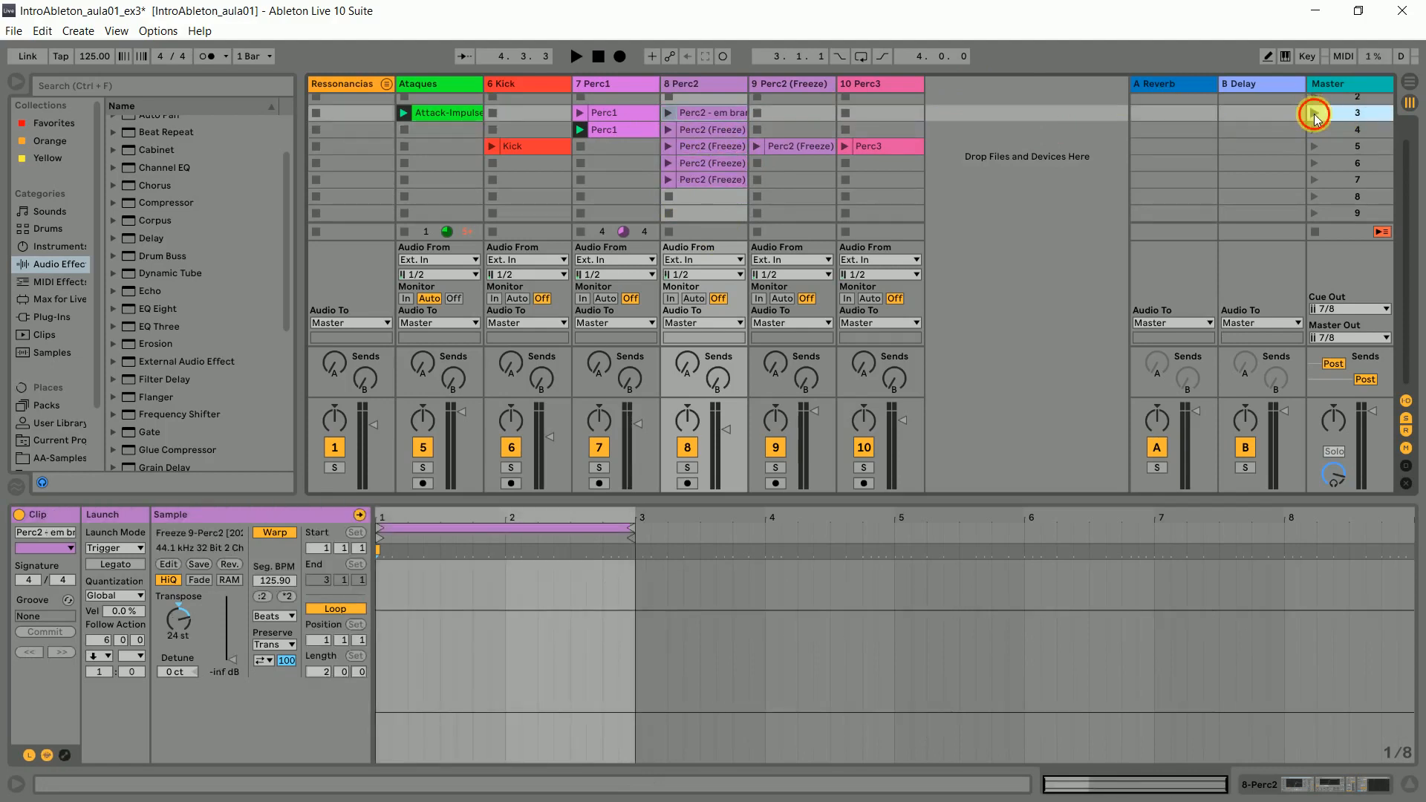
click(1313, 113)
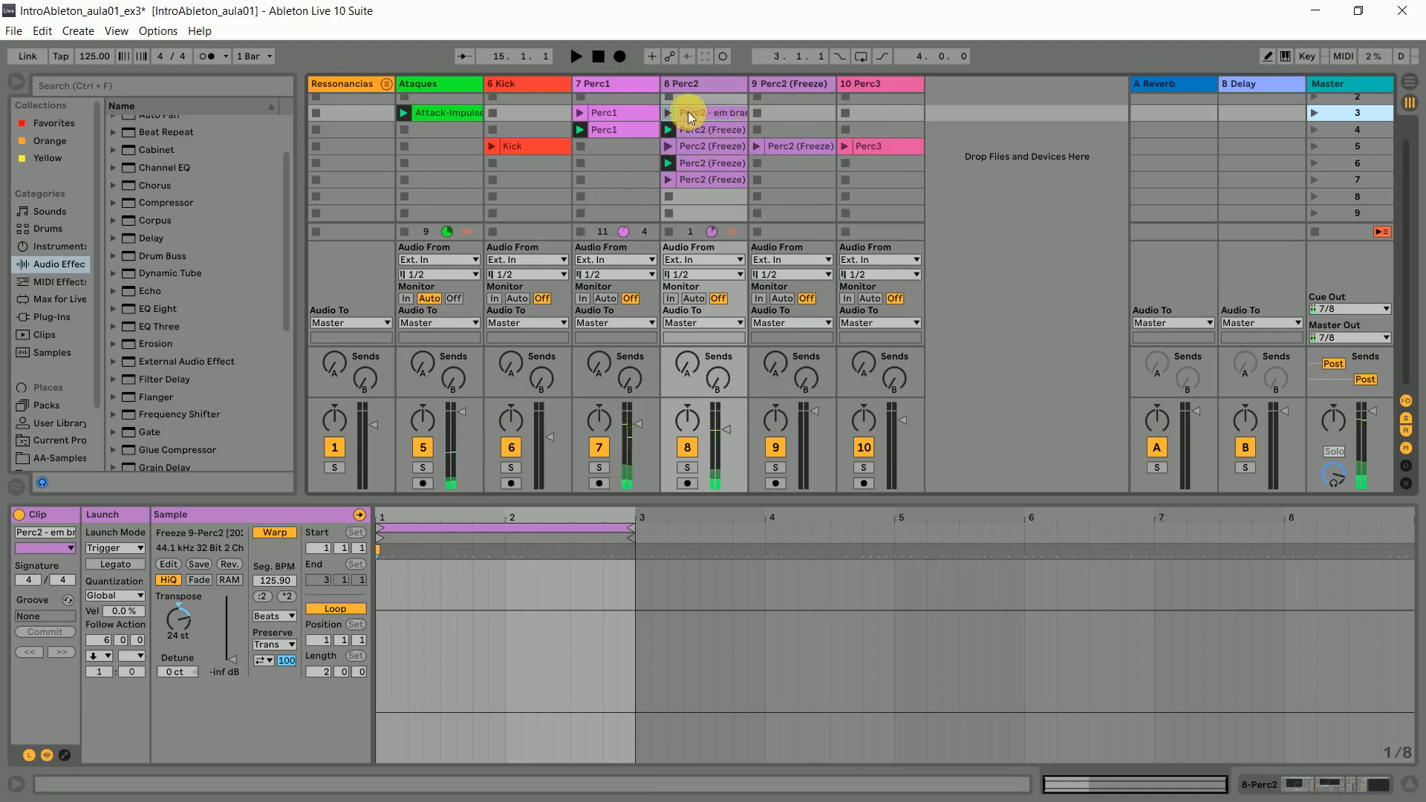
- Check the settings of the Perc2 clips in scenes 3 to 7 and the follow action choices of the scene 7 clip
click(728, 115)
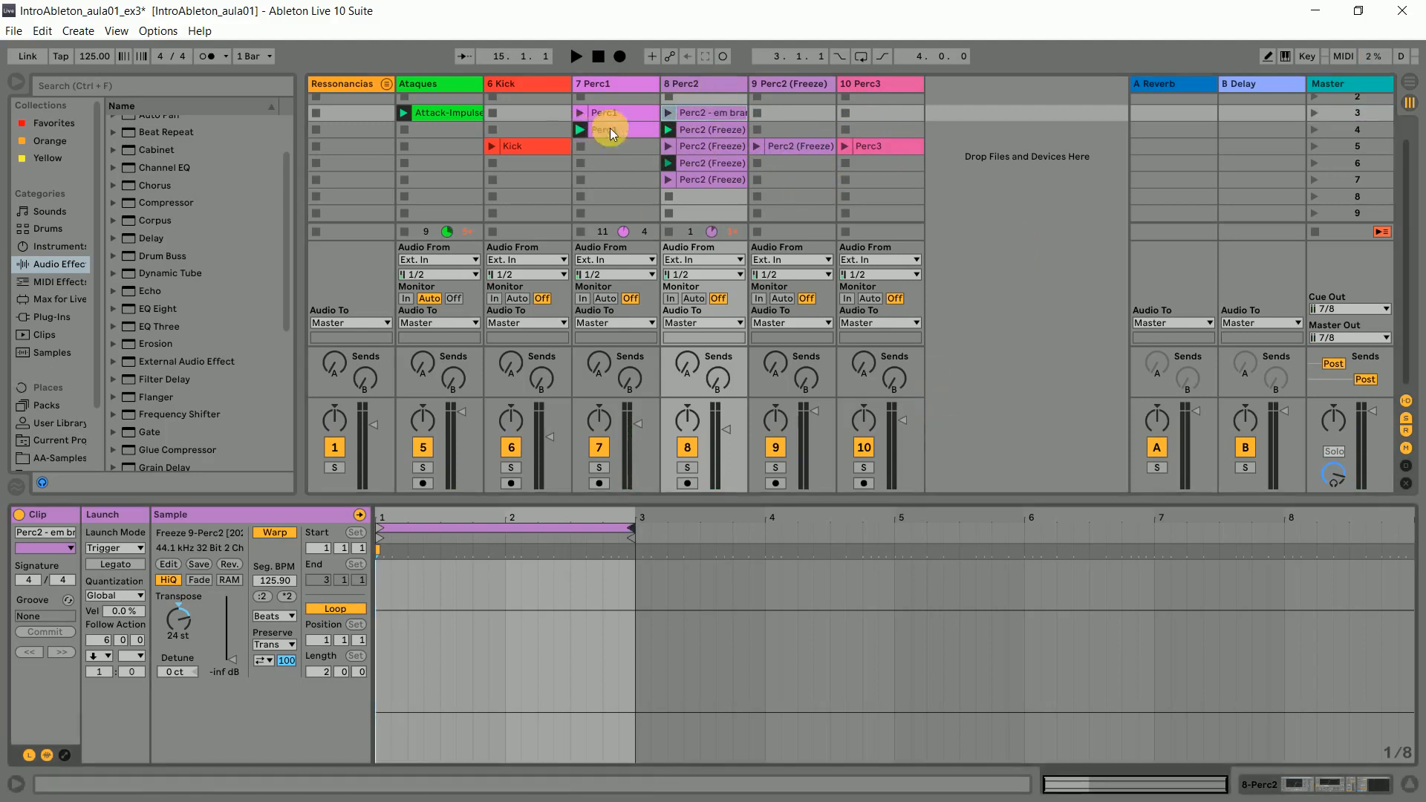
click(725, 132)
click(728, 150)
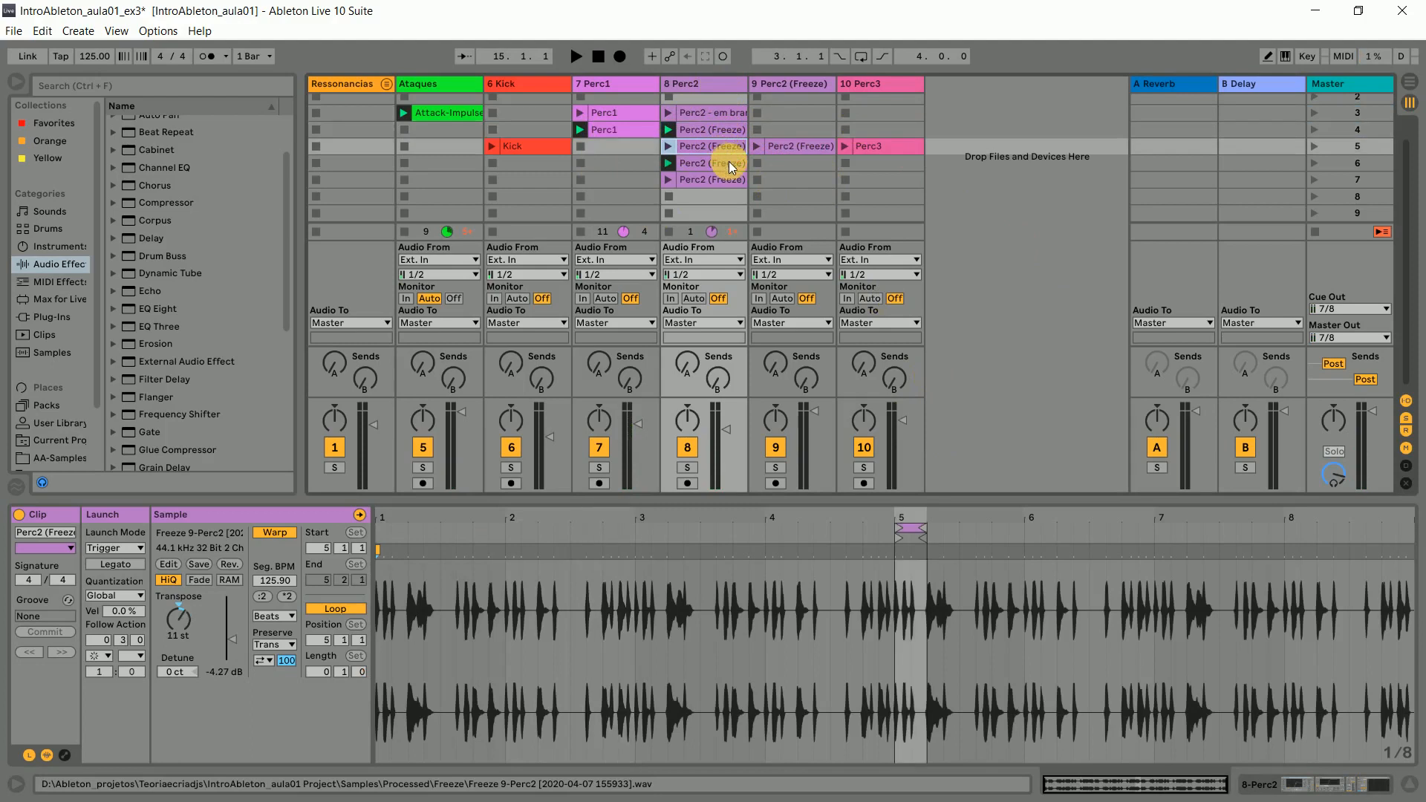
click(729, 162)
click(722, 179)
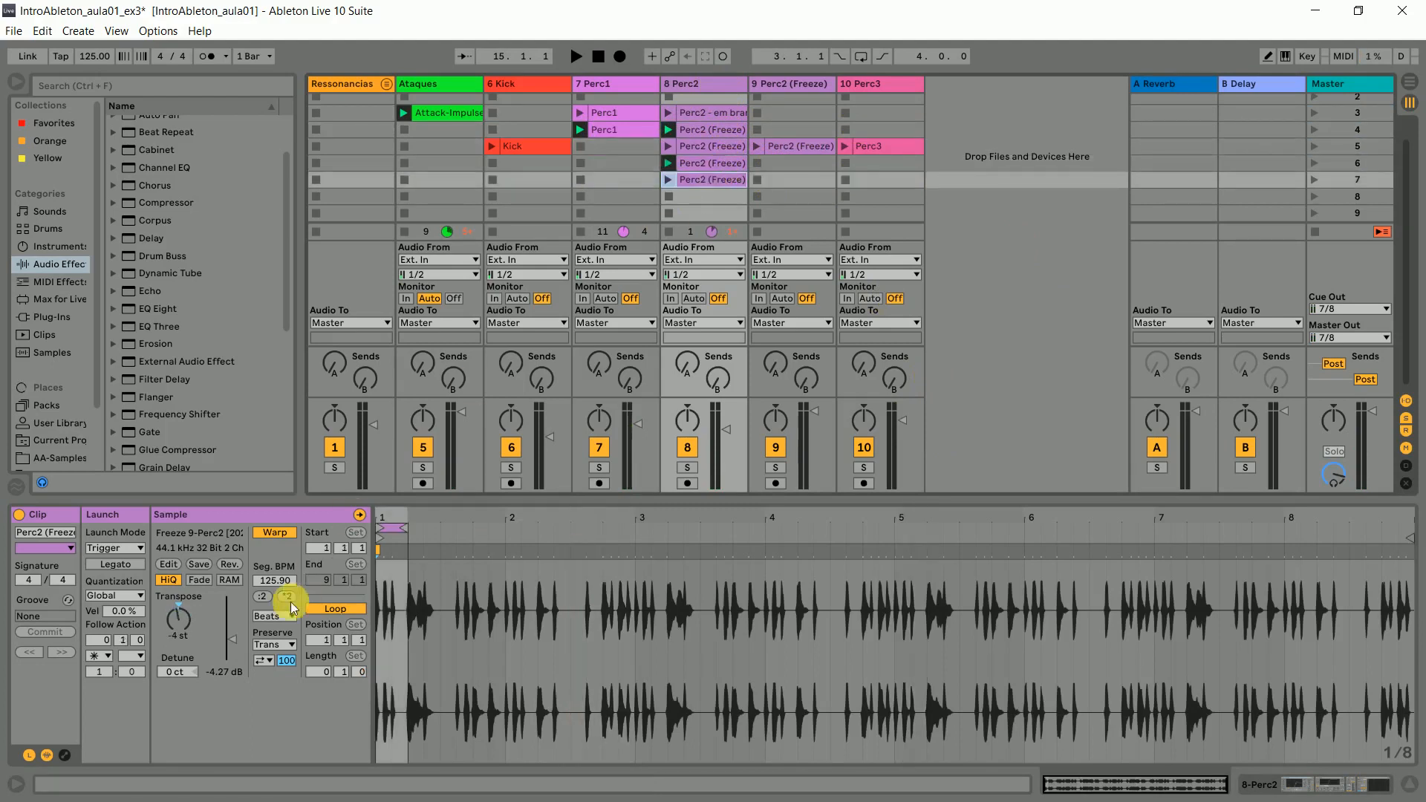
click(99, 657)
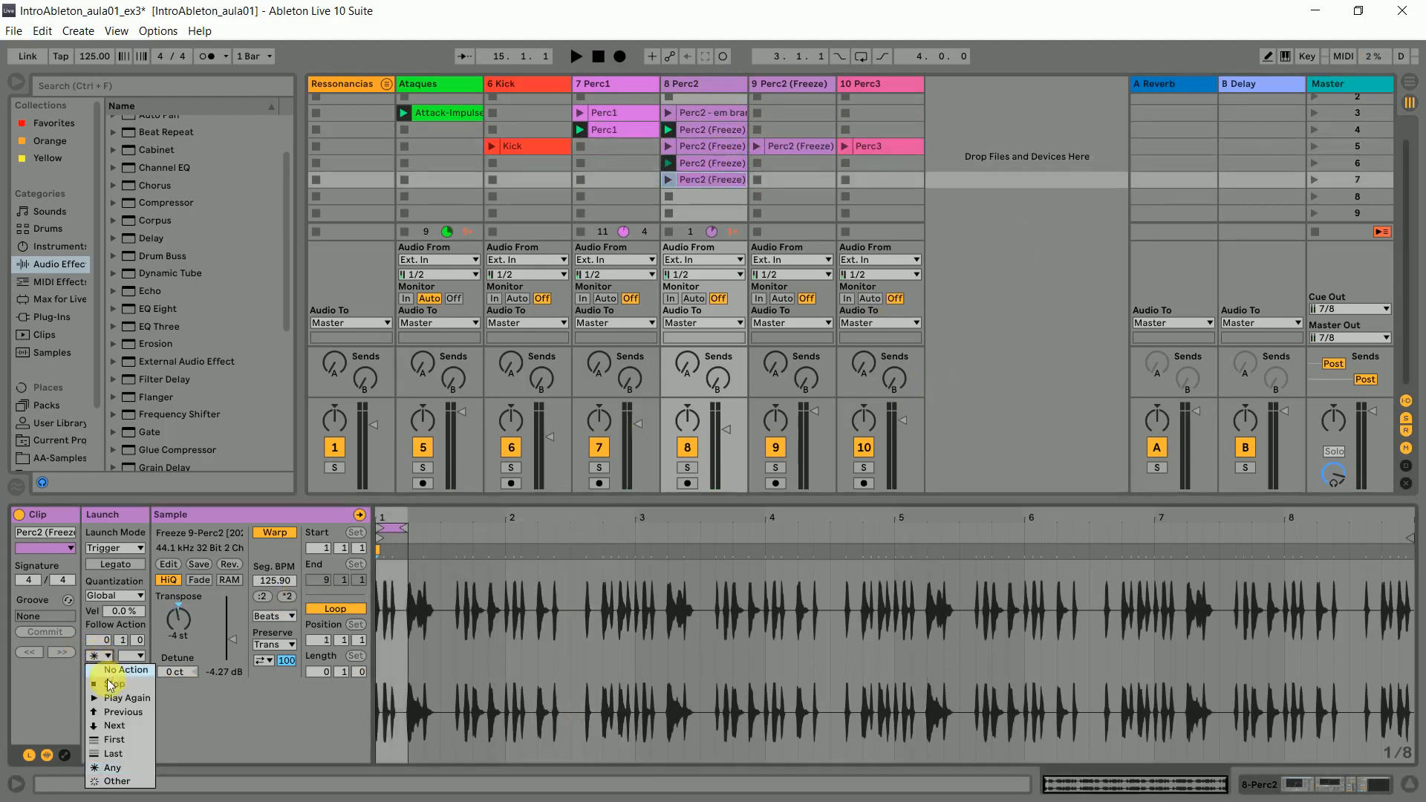
click(126, 768)
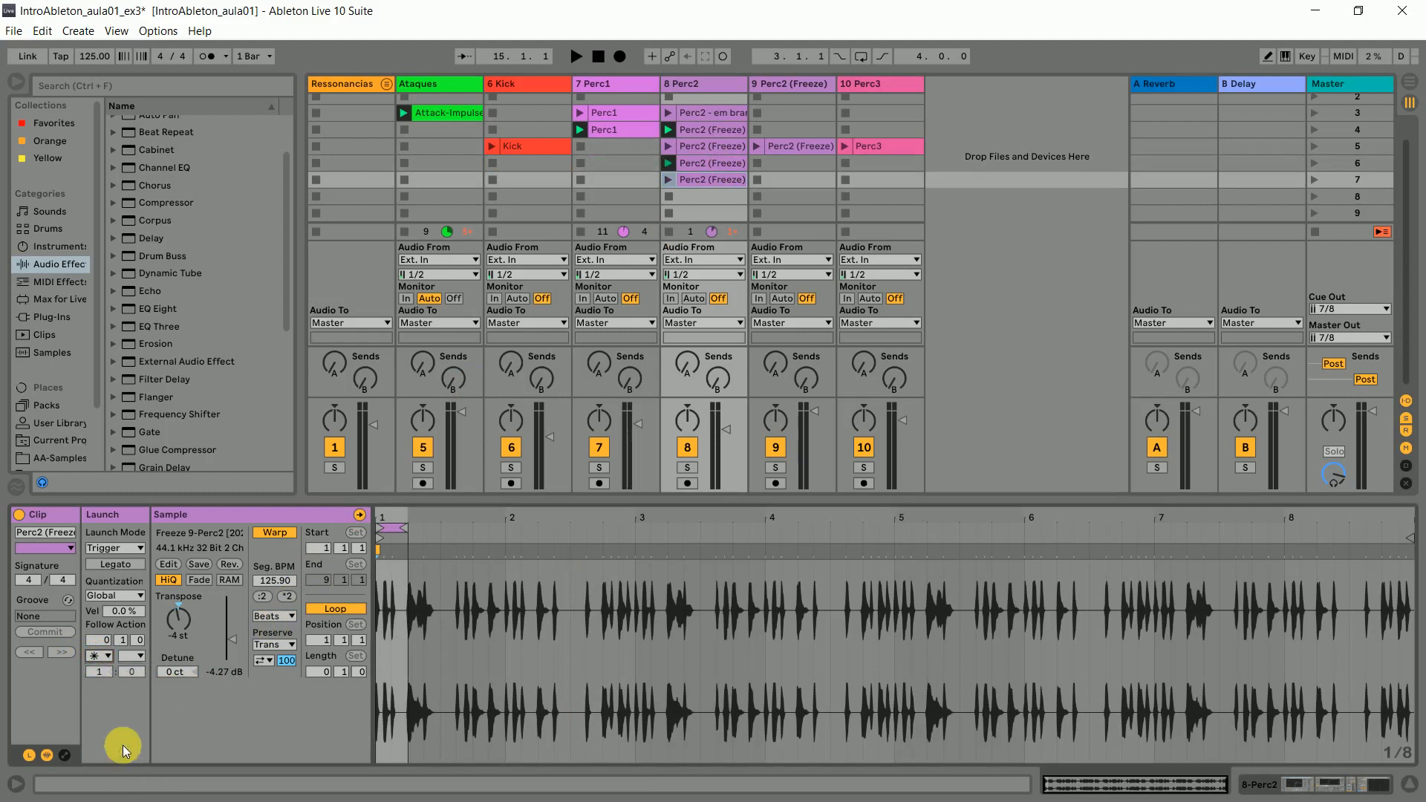
- Compare the silent scene 3 Perc2 clip's follow action with those of the audible Perc2 clips in scenes 4 to 7
click(732, 113)
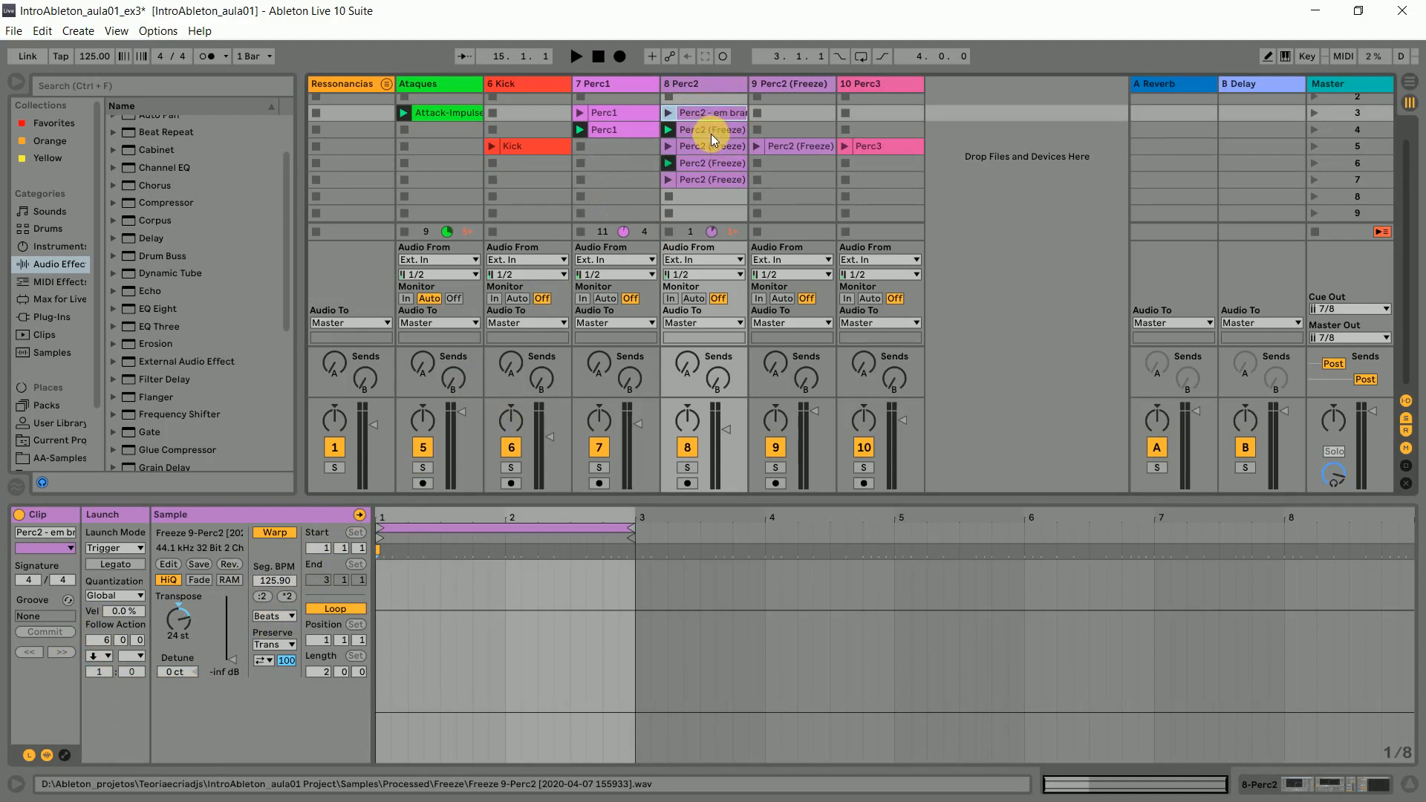
click(709, 133)
click(717, 147)
click(721, 165)
click(722, 179)
click(723, 143)
click(722, 134)
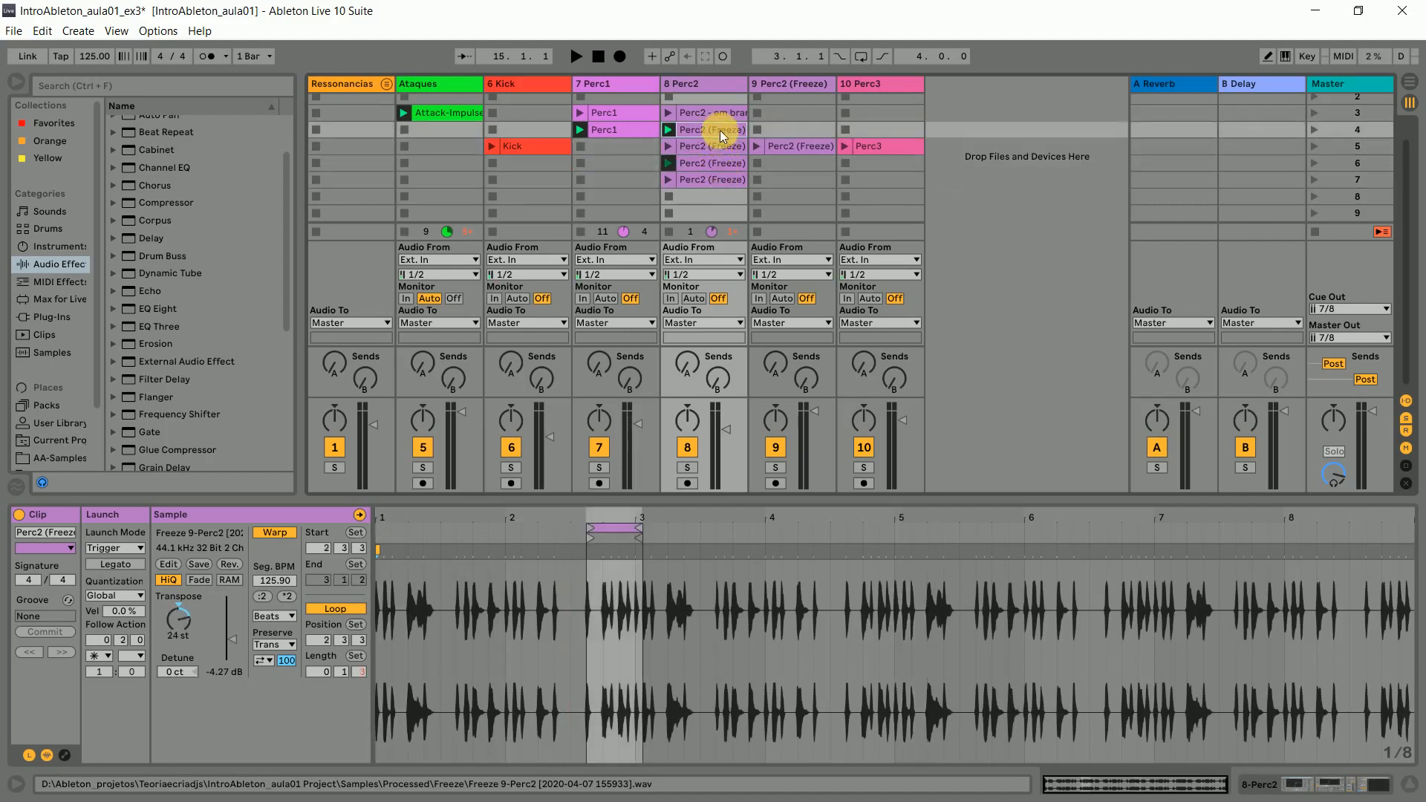
click(712, 113)
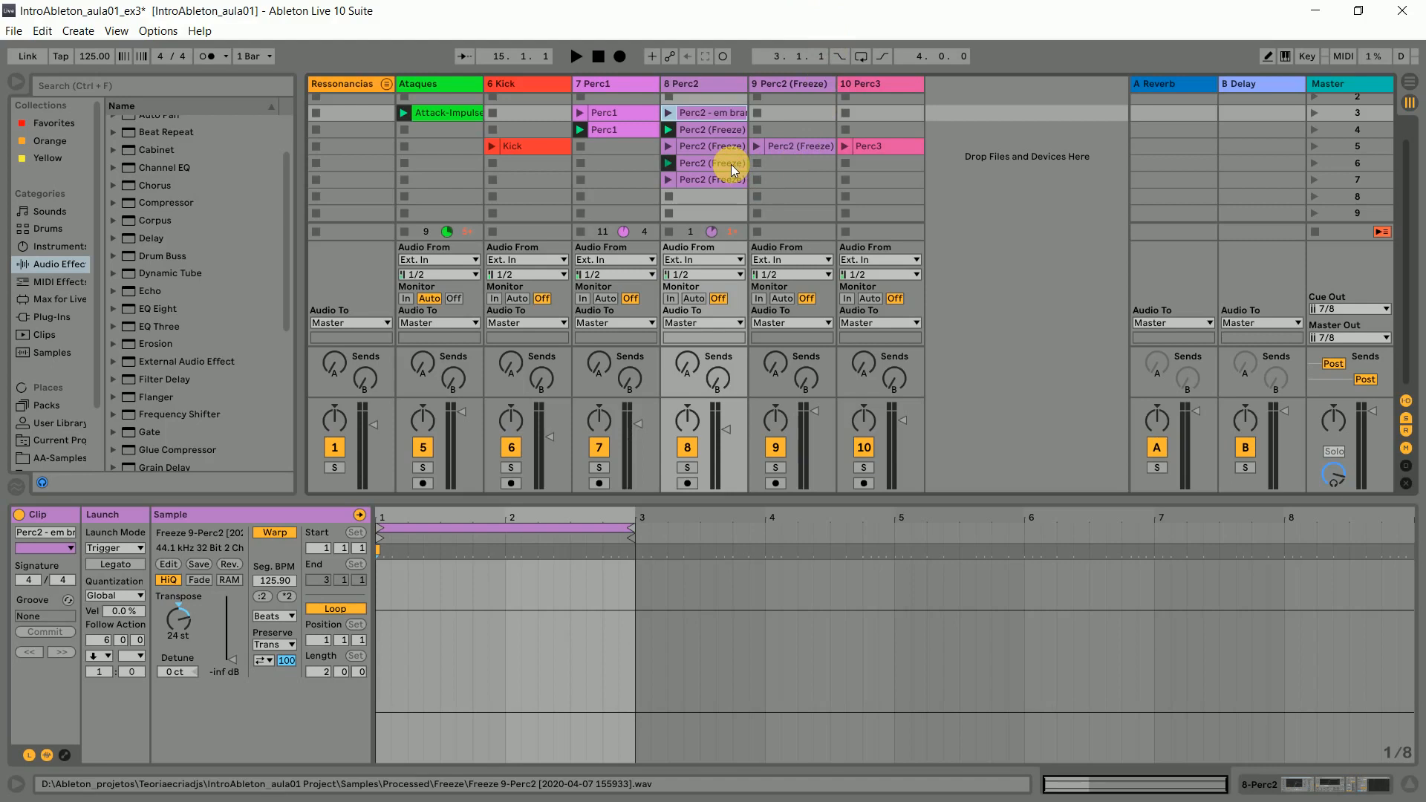
click(705, 131)
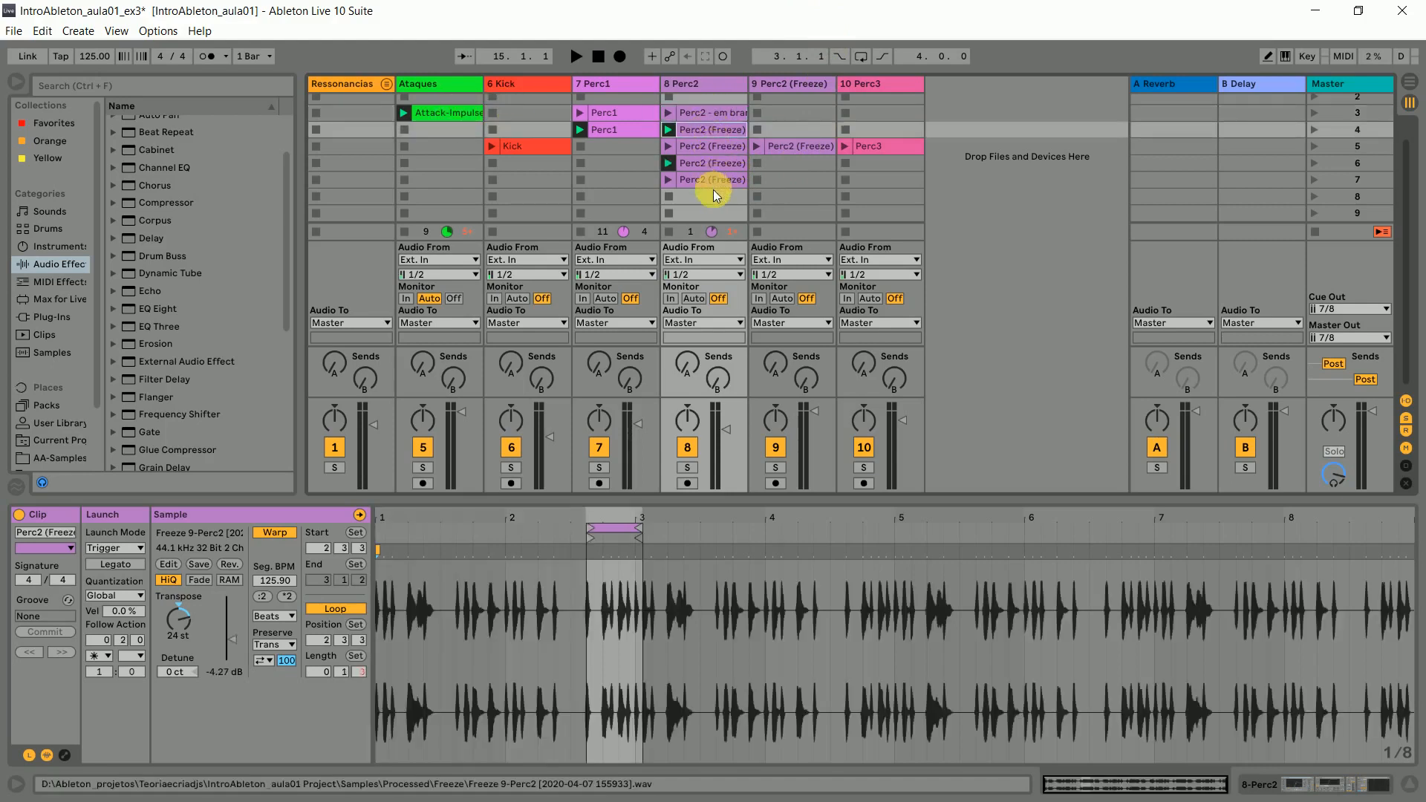
click(694, 113)
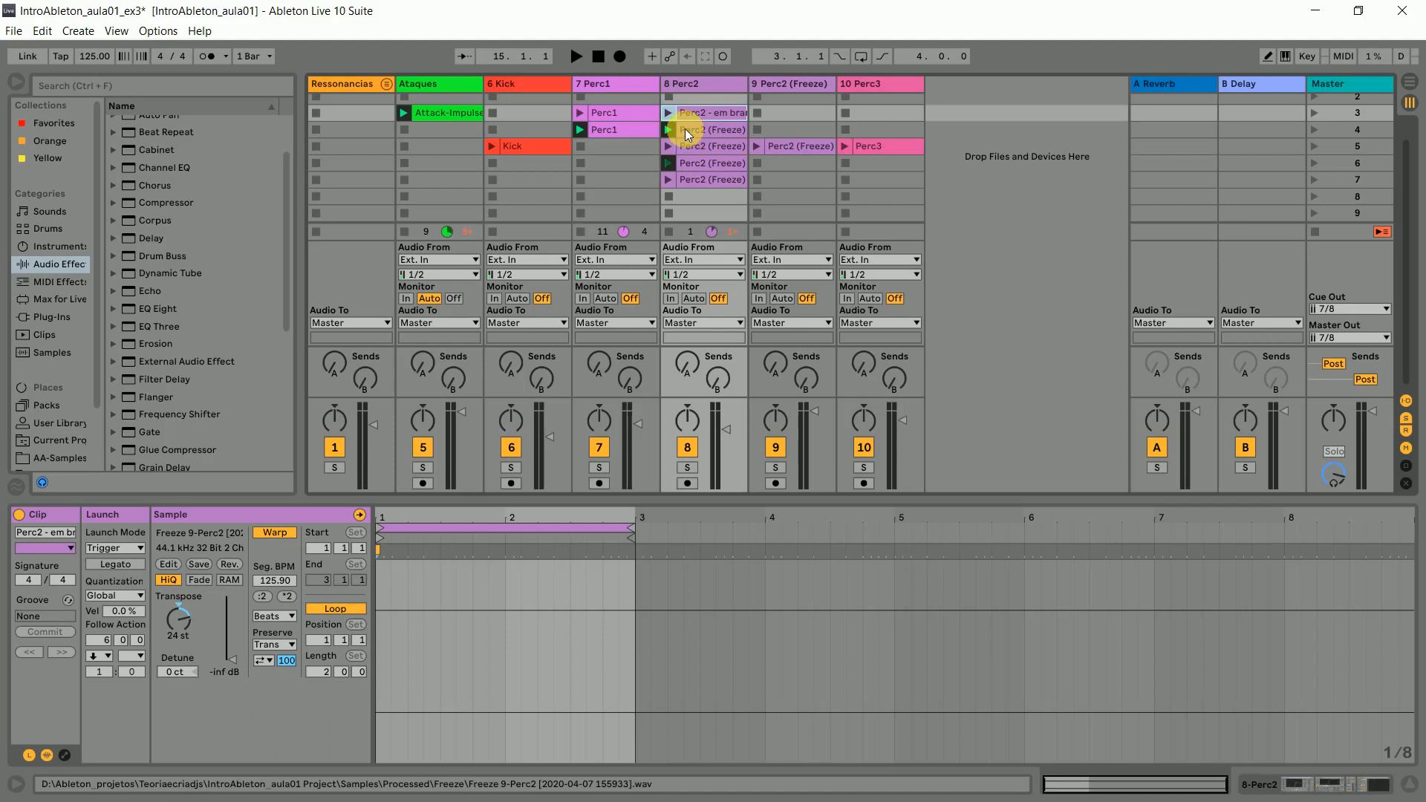
click(697, 129)
key(Down)
key(Down)
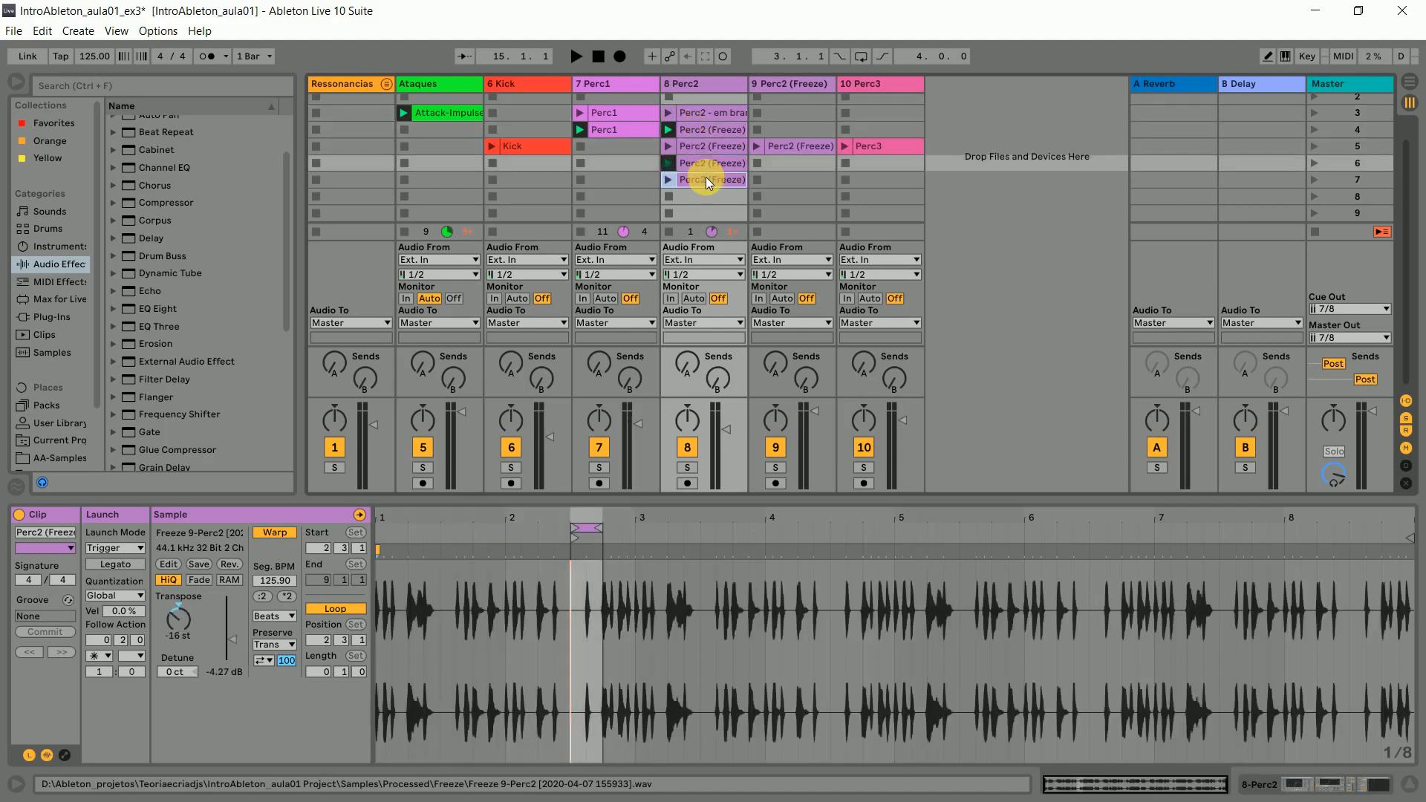
key(Down)
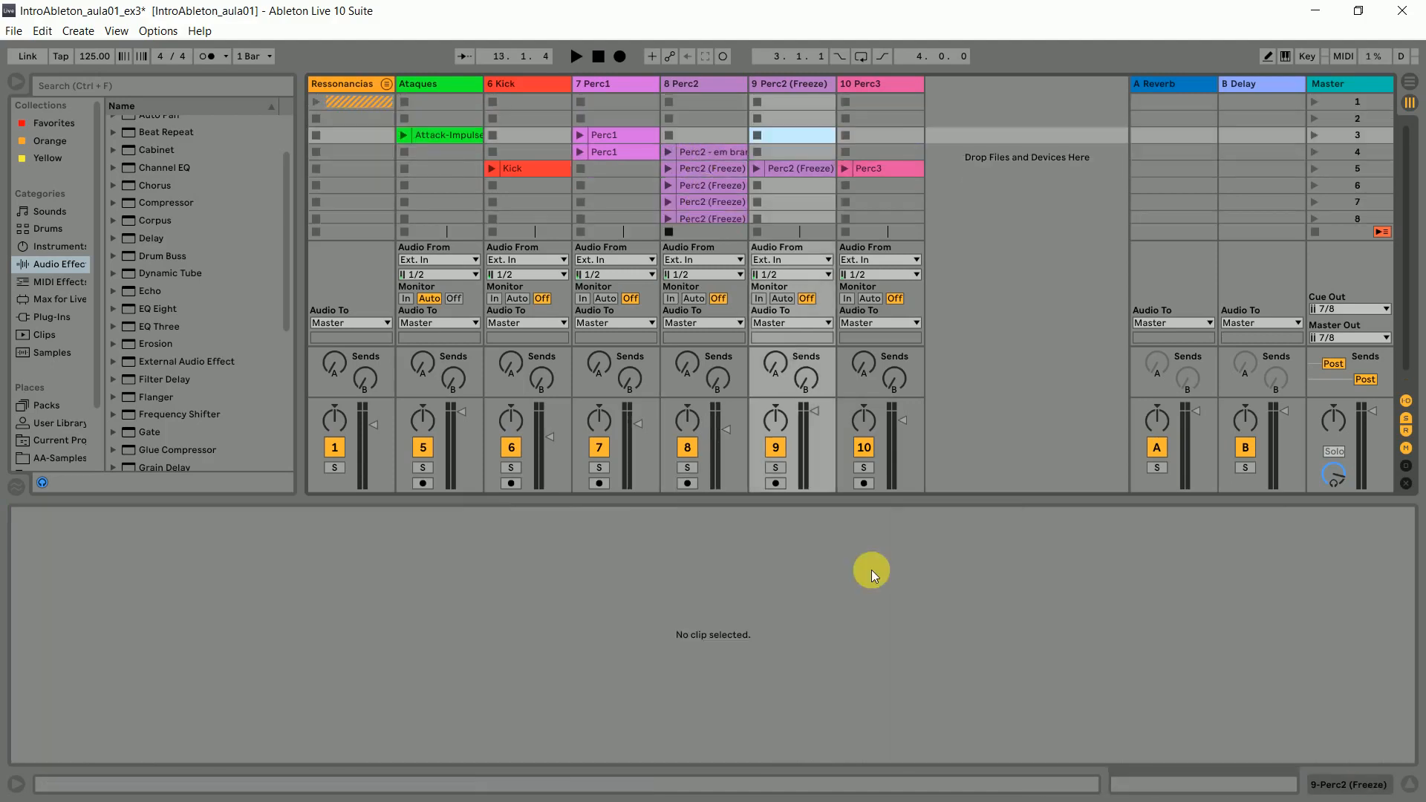
- Move the silent Perc2 clip from scene 4 to scene 3, leaving an empty slot above the audible clips
click(719, 158)
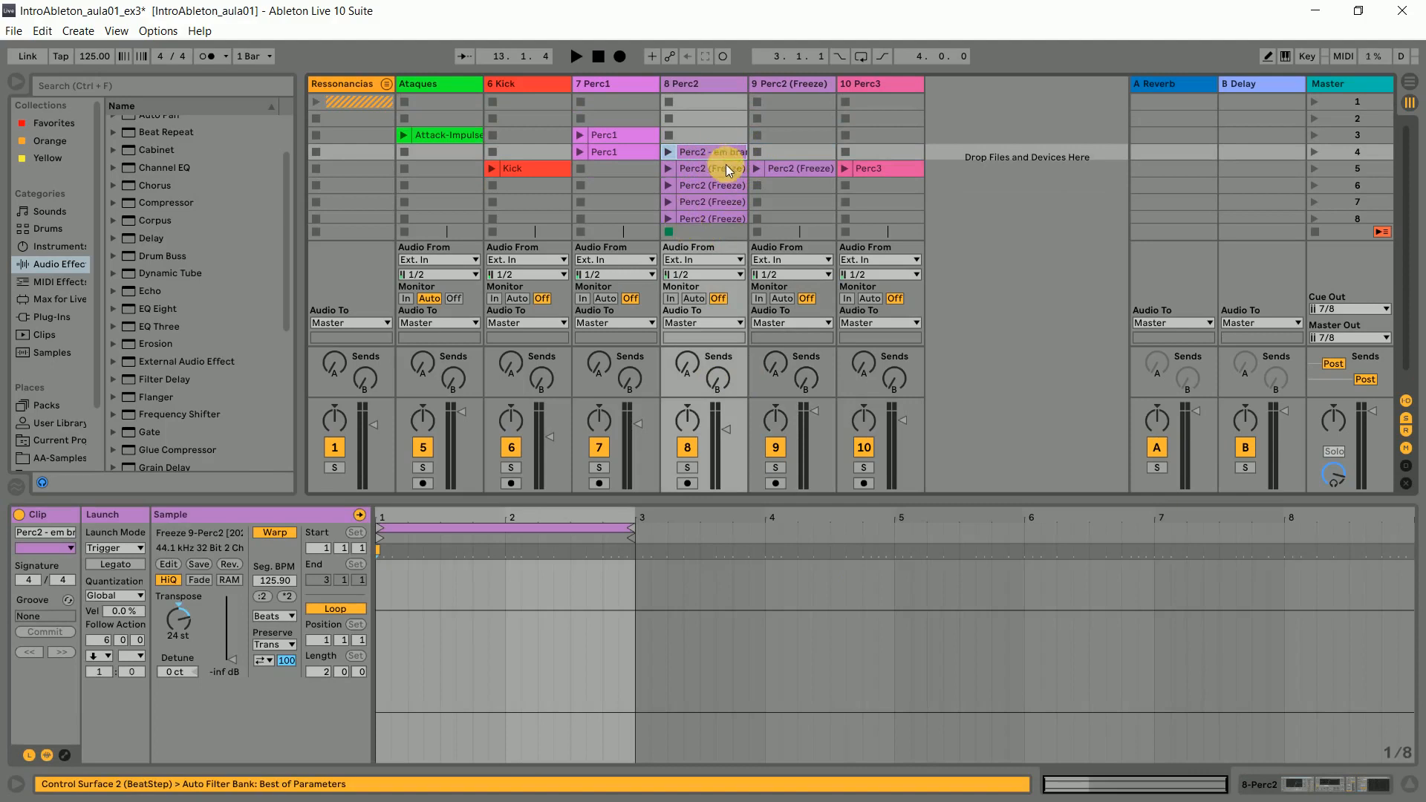
click(726, 167)
click(727, 153)
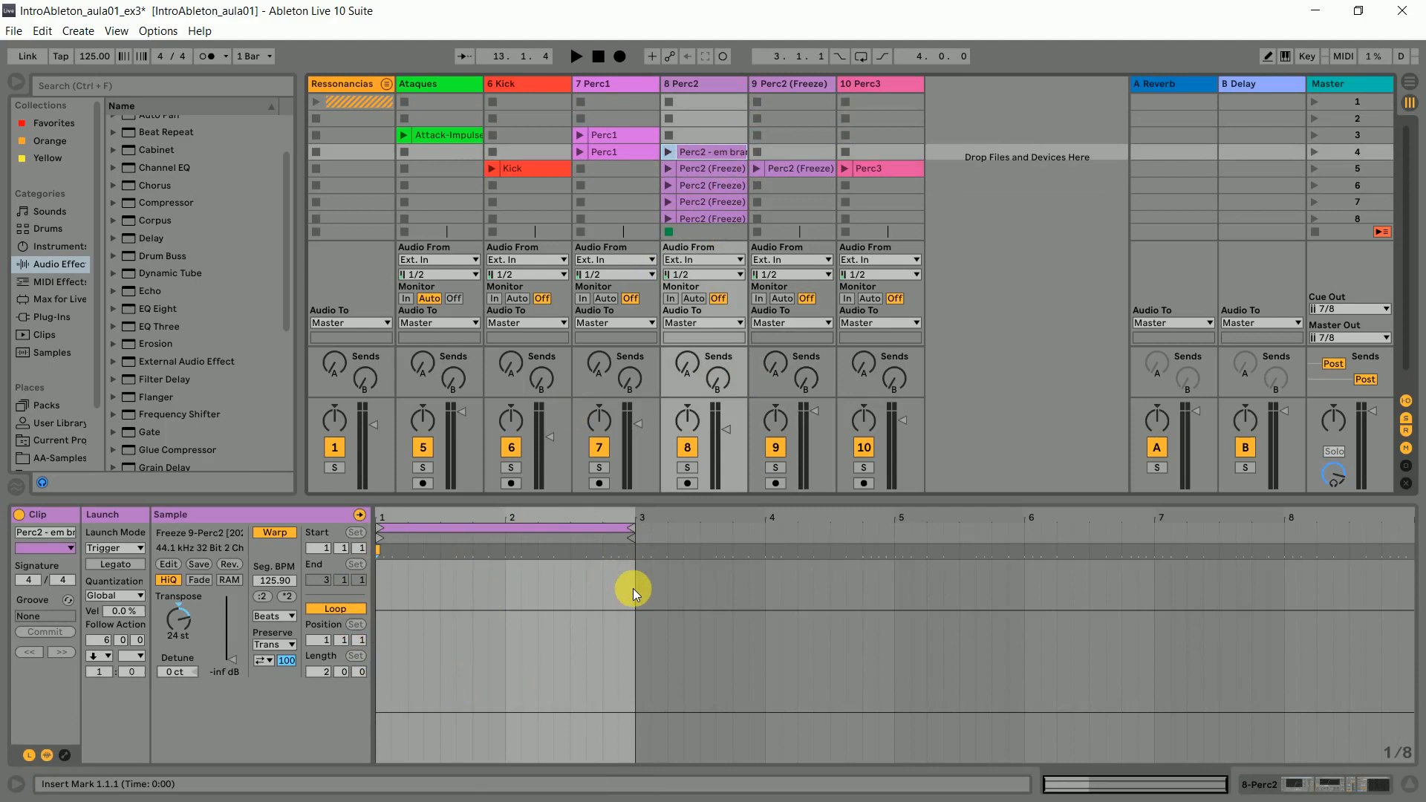
click(707, 211)
click(694, 151)
drag(730, 151, 727, 139)
click(706, 182)
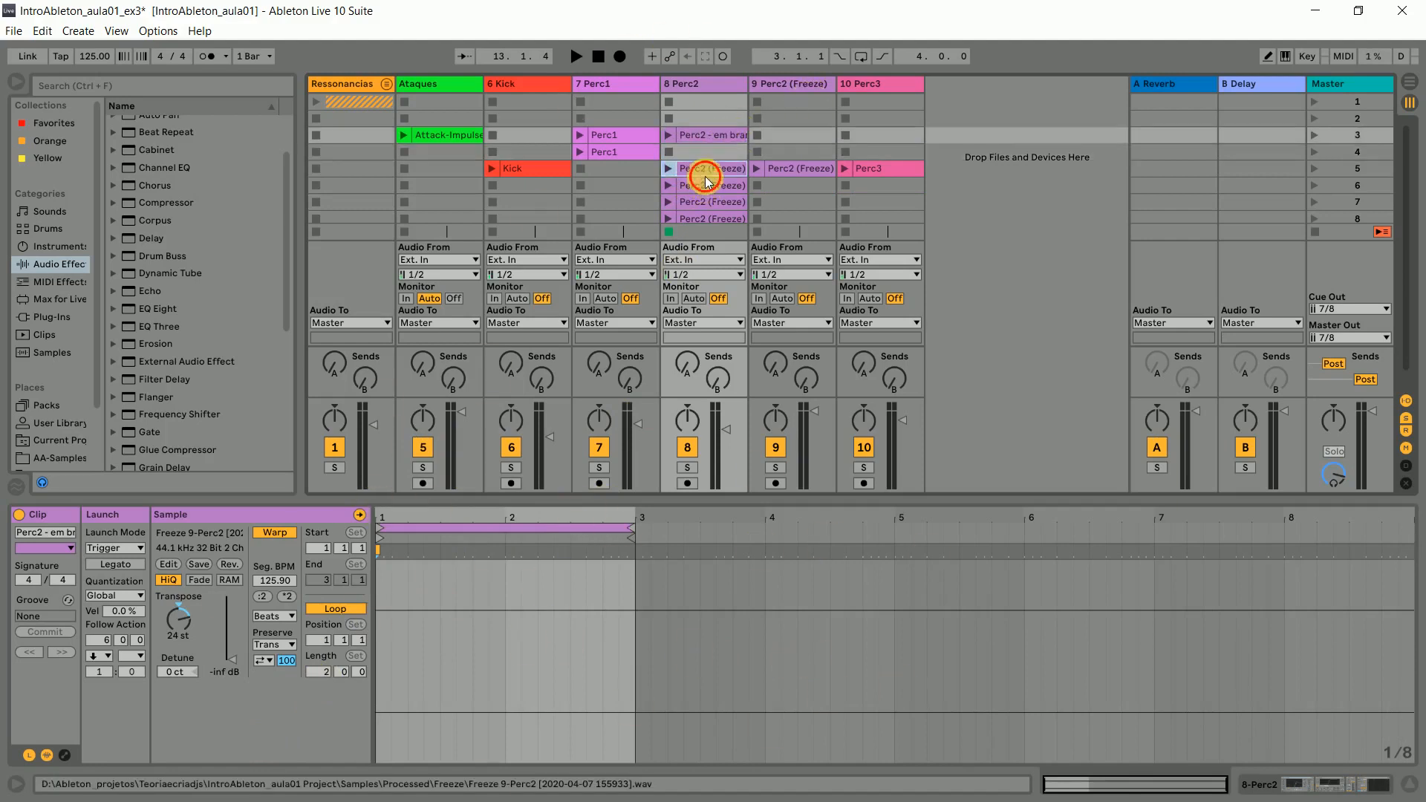
- Hide the clip details, go through the audible Perc2 clips in scenes 5 to 8, and try deleting the silent scene 3 clip
click(759, 505)
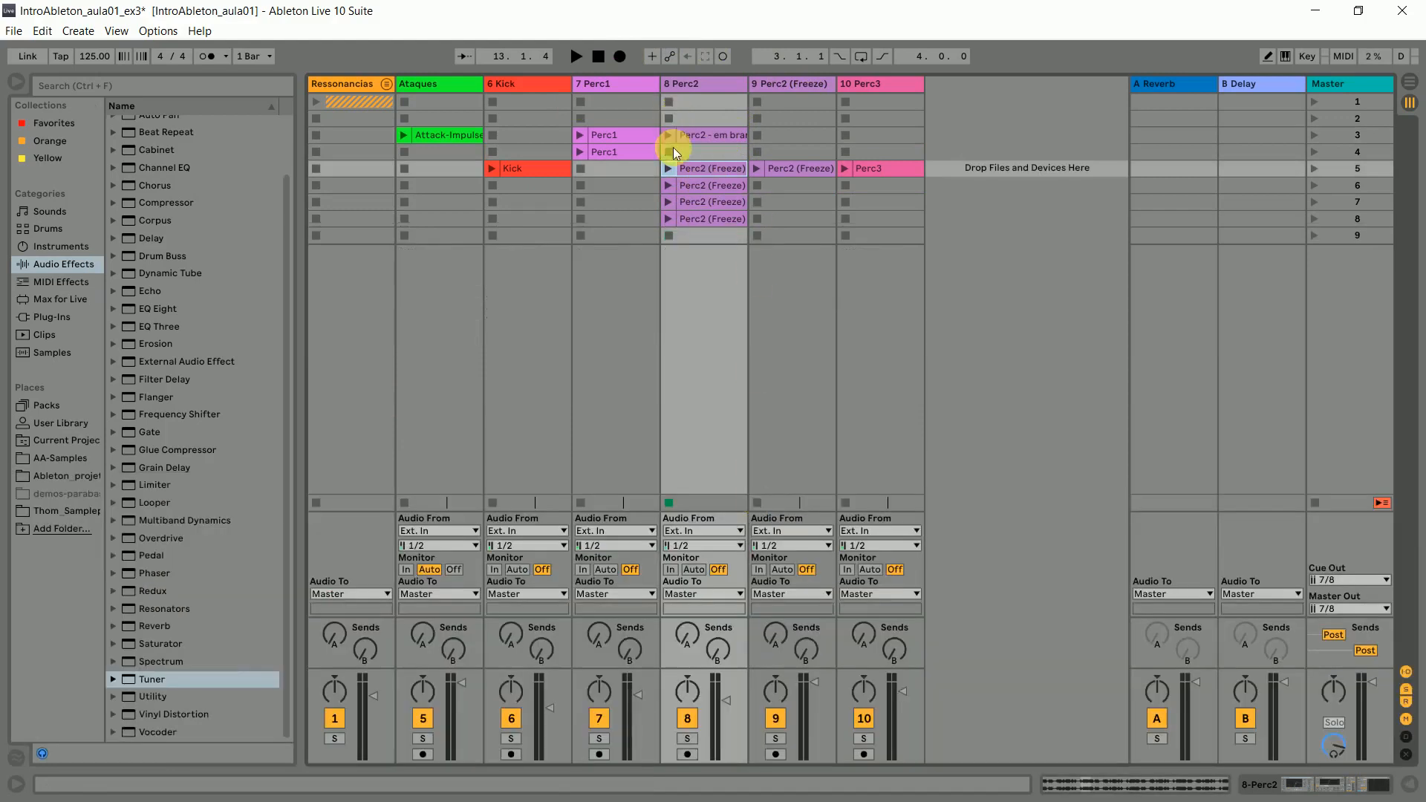
click(702, 186)
click(702, 201)
click(702, 222)
click(702, 186)
click(702, 171)
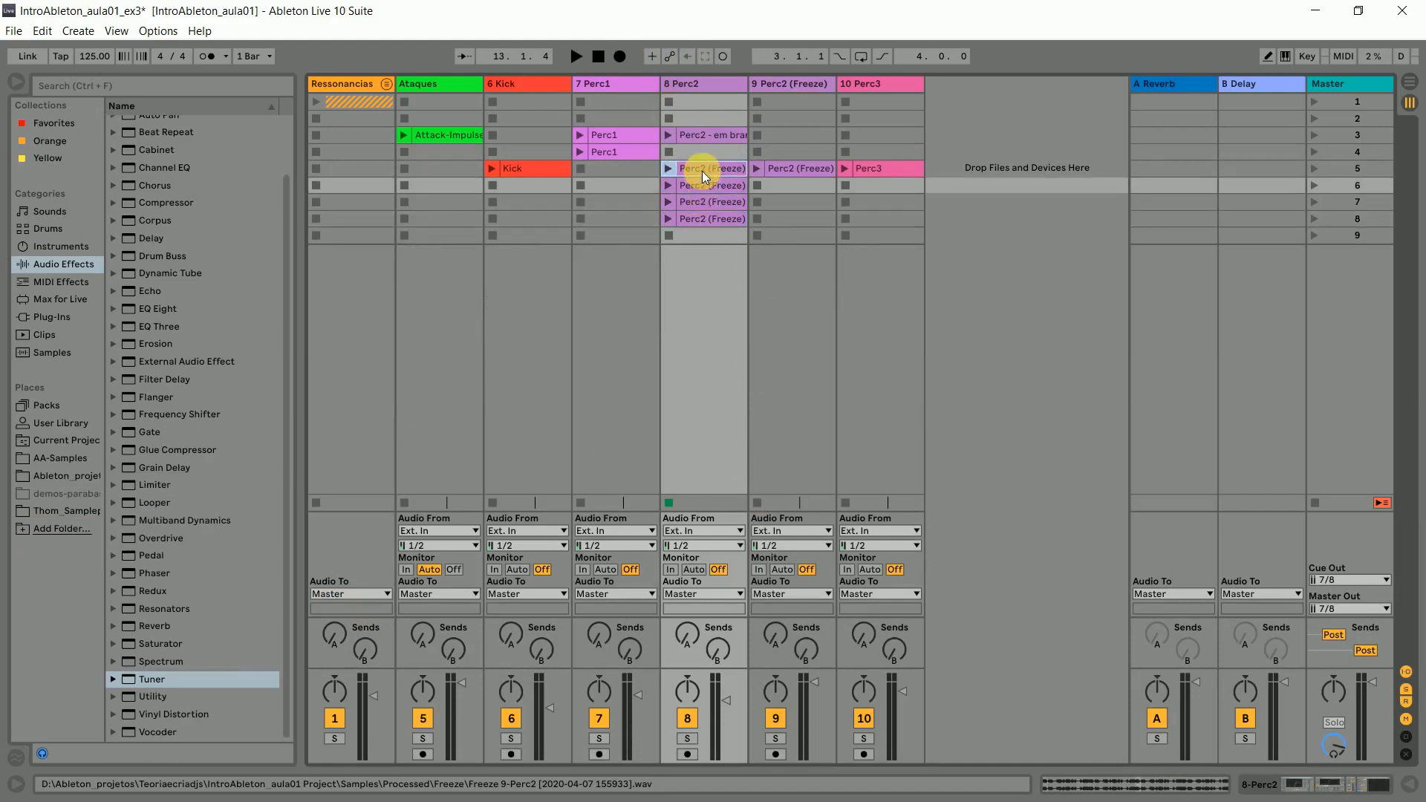
click(715, 135)
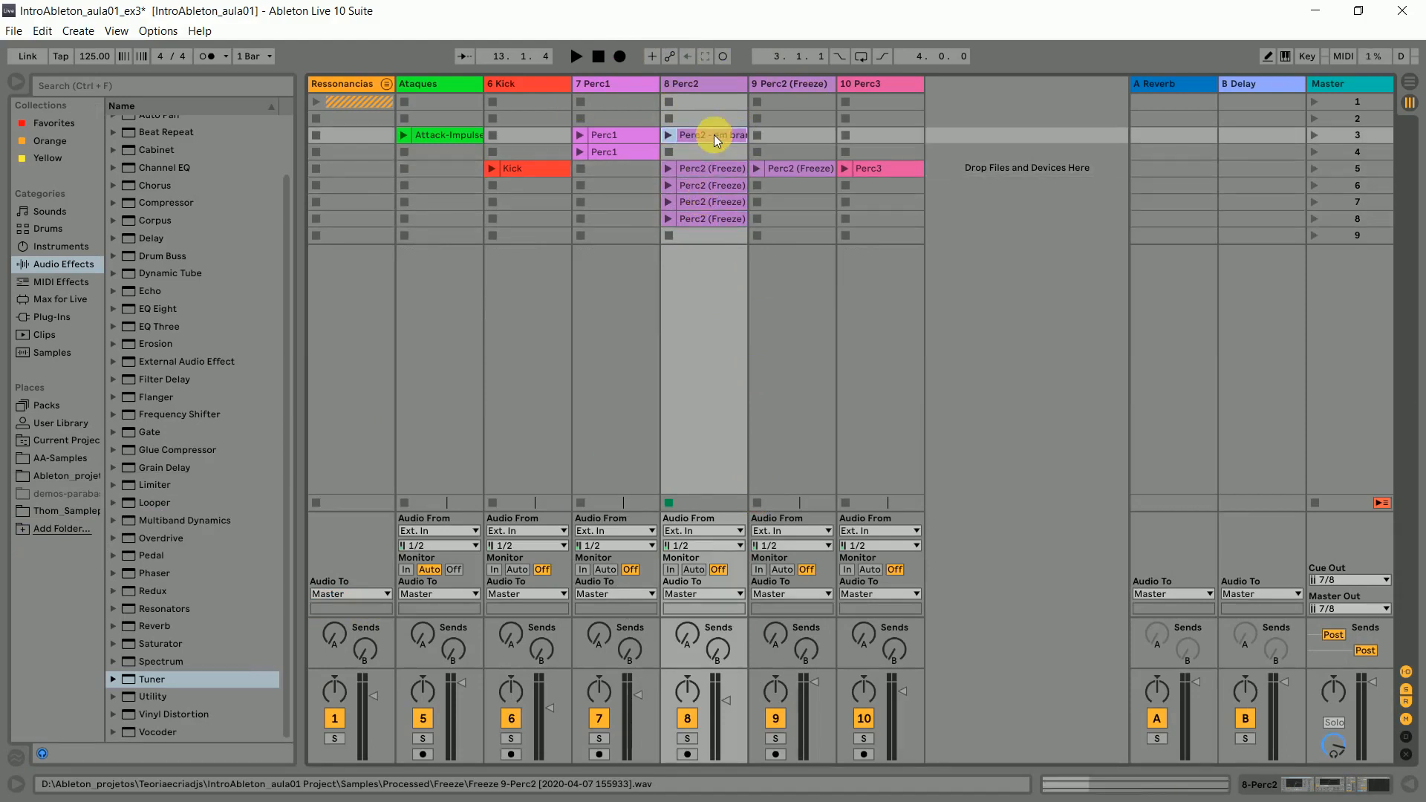
key(Delete)
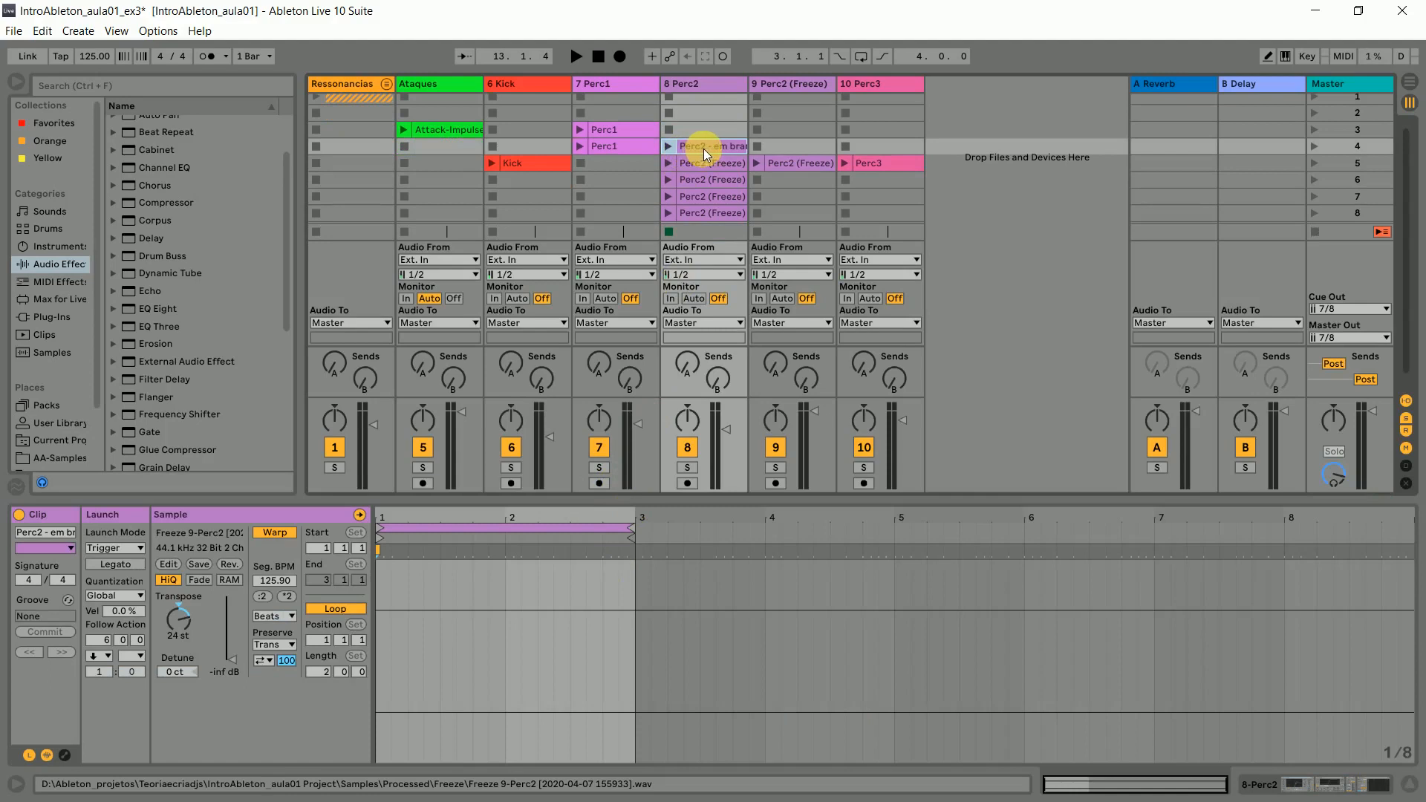
- Examine the follow actions and loop settings of the audible Perc2 clips in scenes 5 to 8
click(707, 168)
click(713, 182)
click(718, 197)
click(720, 211)
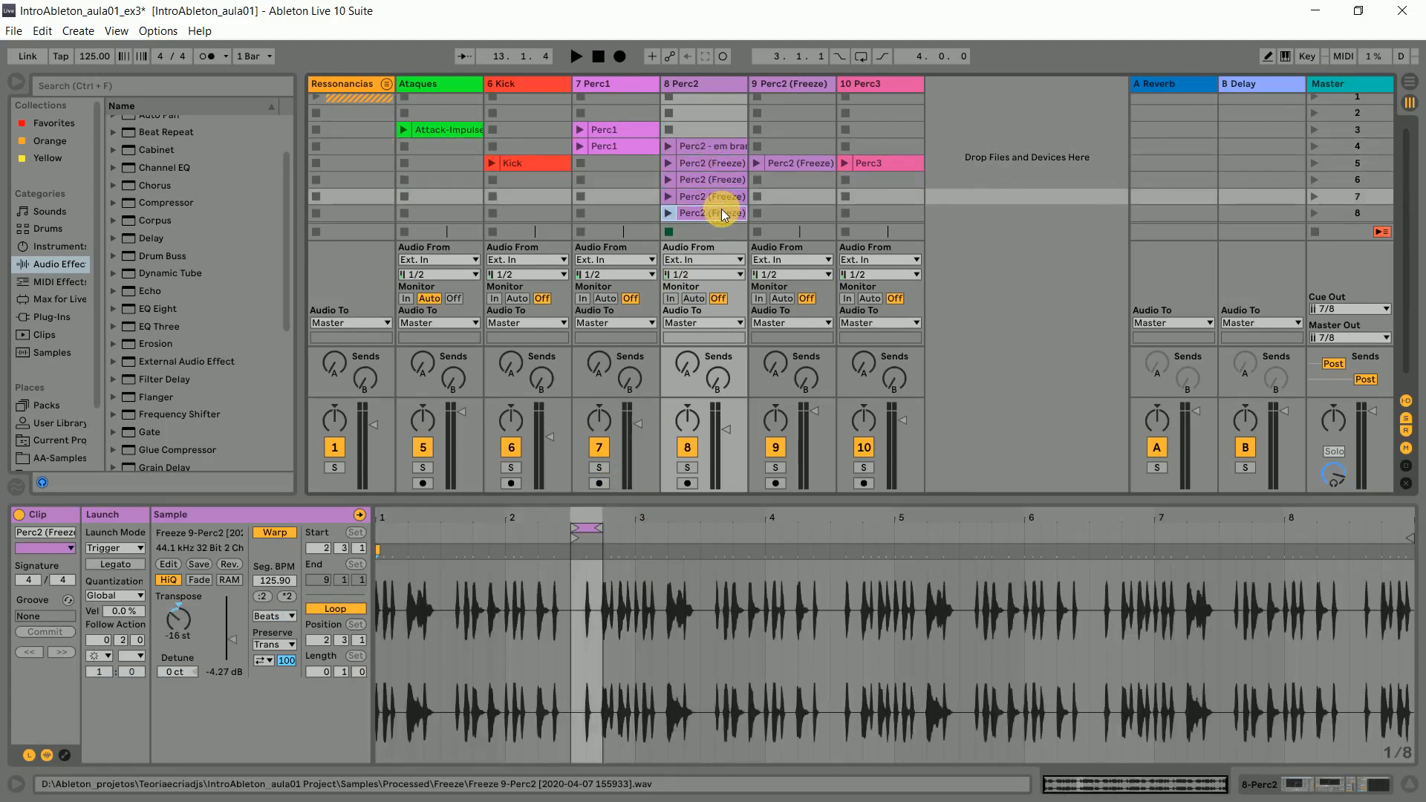
click(716, 147)
click(718, 166)
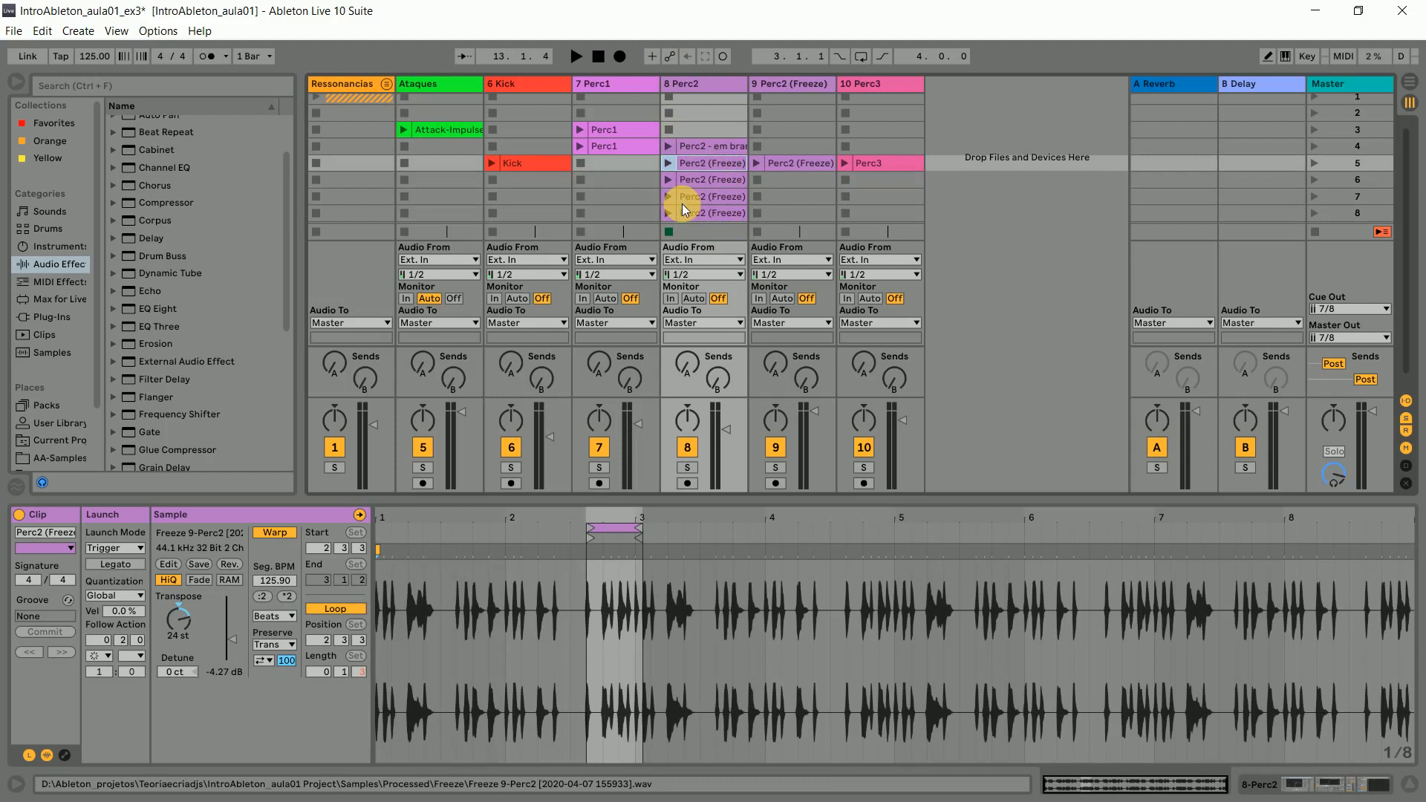
click(724, 181)
click(728, 196)
- Compare the silent scene 4 Perc2 clip's follow action with the follow actions of the clips in scenes 5 to 8
click(731, 149)
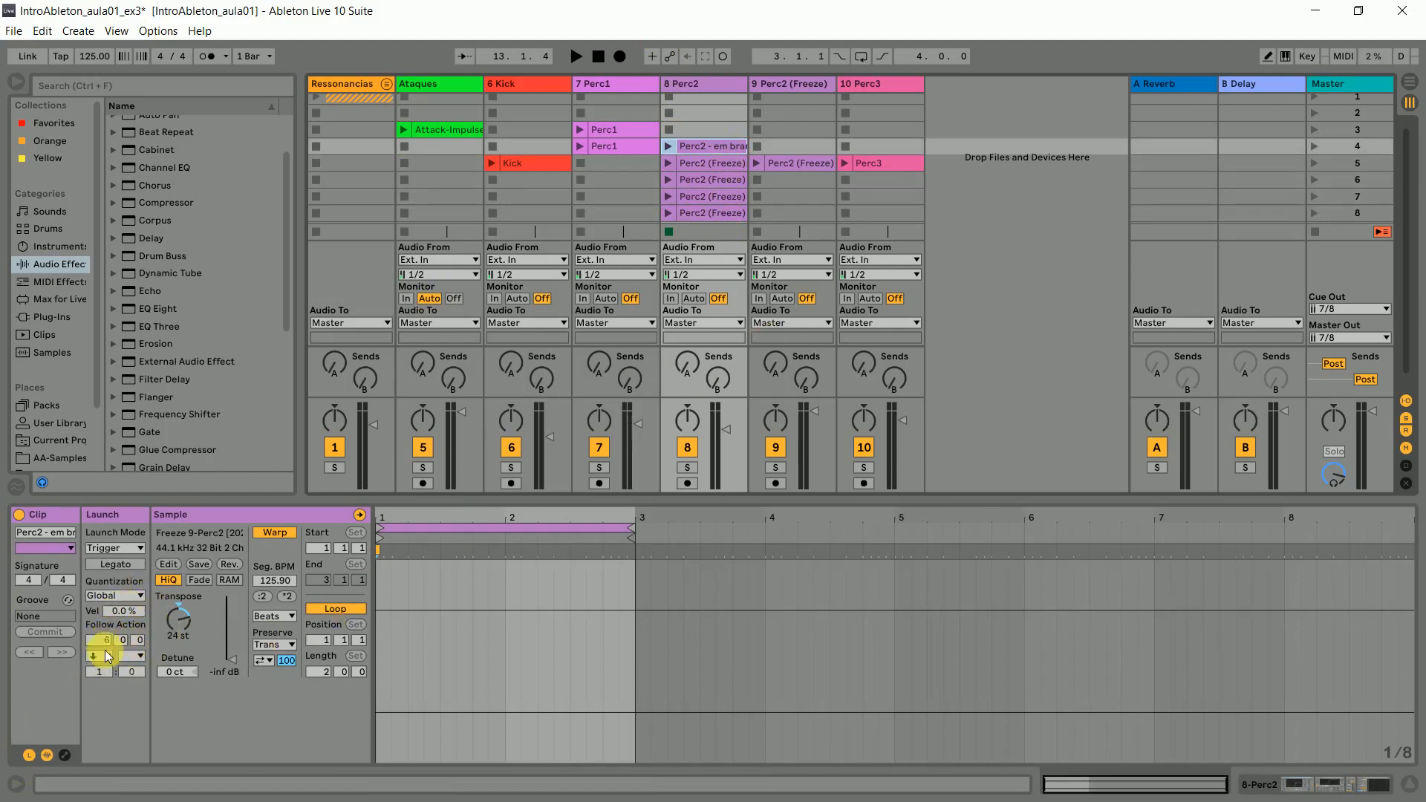
click(709, 164)
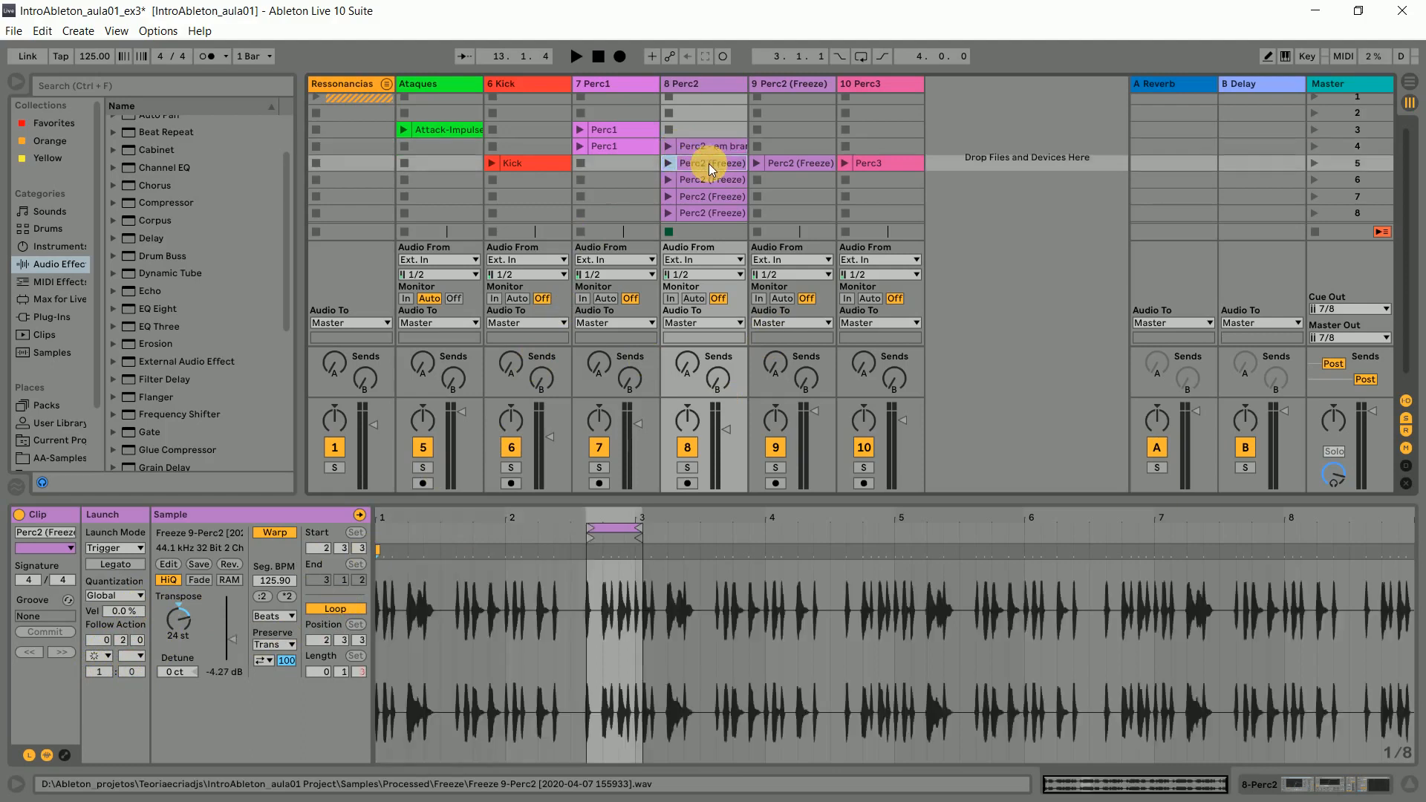
click(707, 145)
click(714, 167)
click(718, 181)
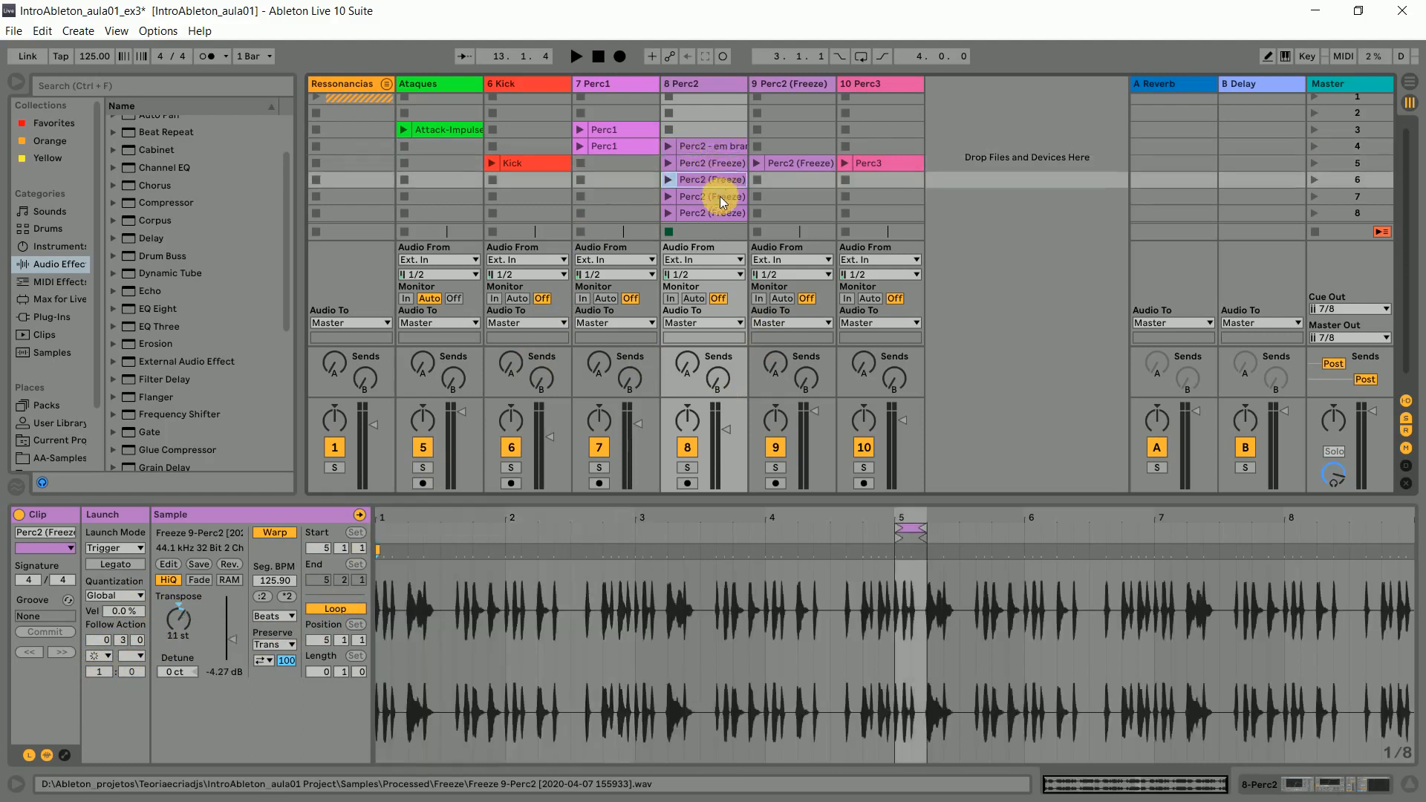
click(720, 197)
click(715, 215)
click(716, 145)
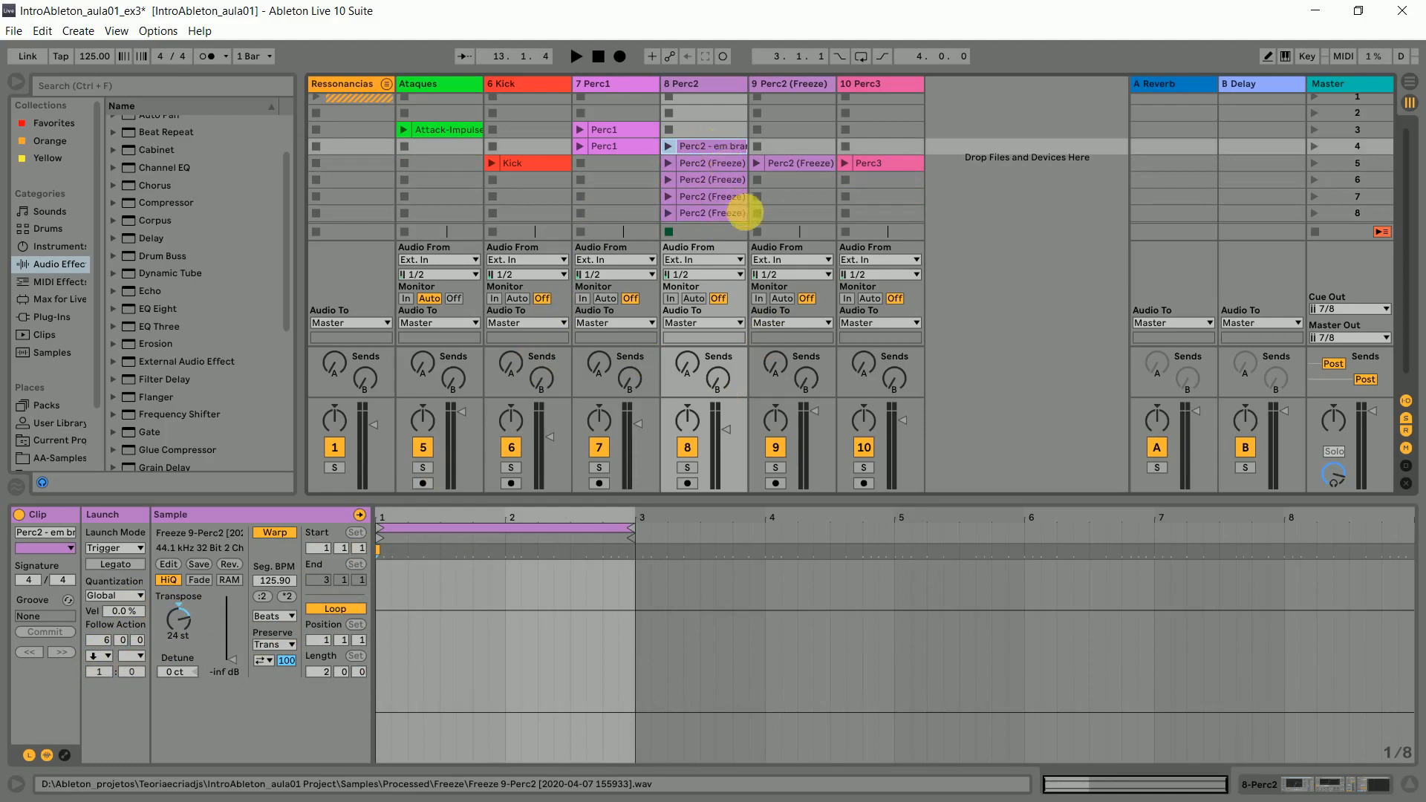
key(alt+Tab)
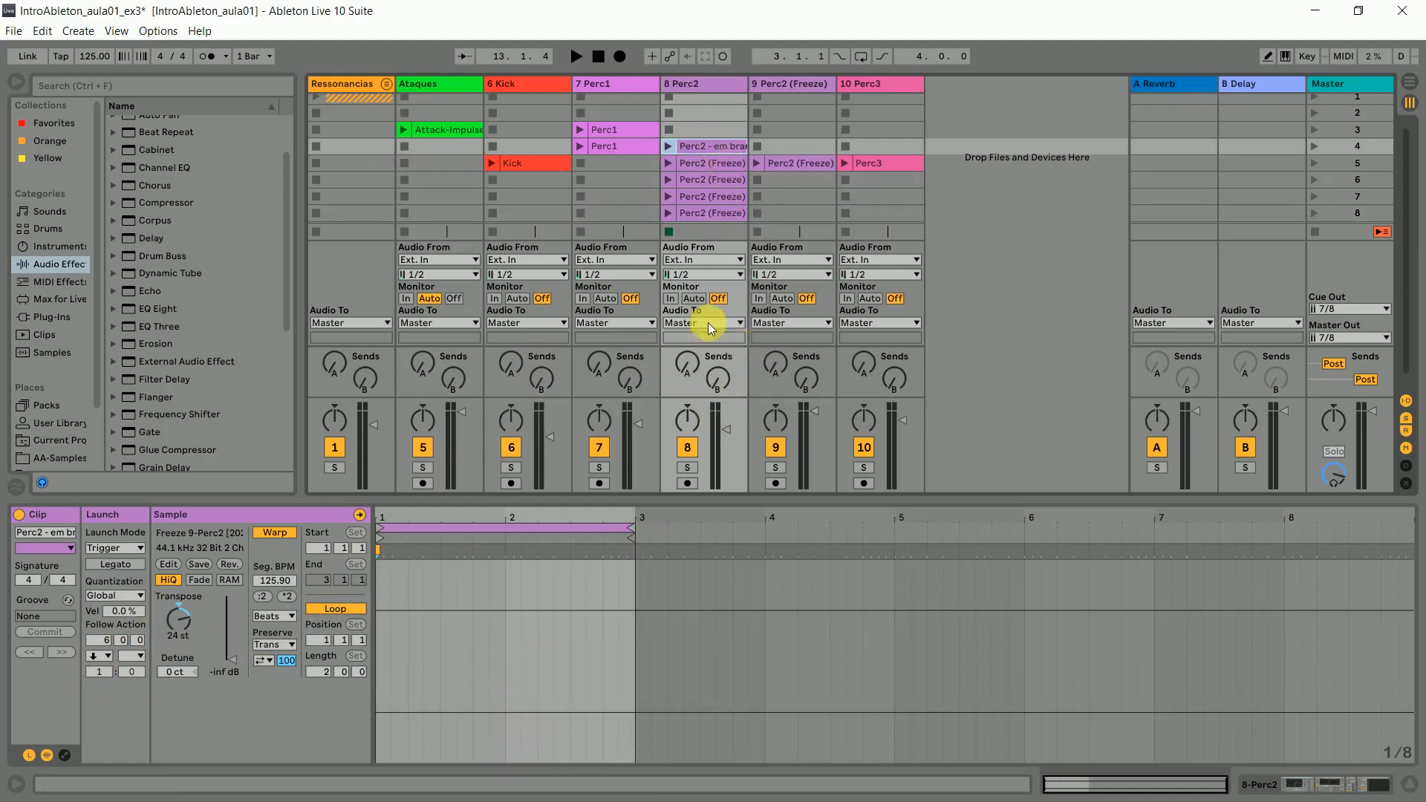
- Delete the silent Perc2 clip in scene 4 and hide the clip details
key(Delete)
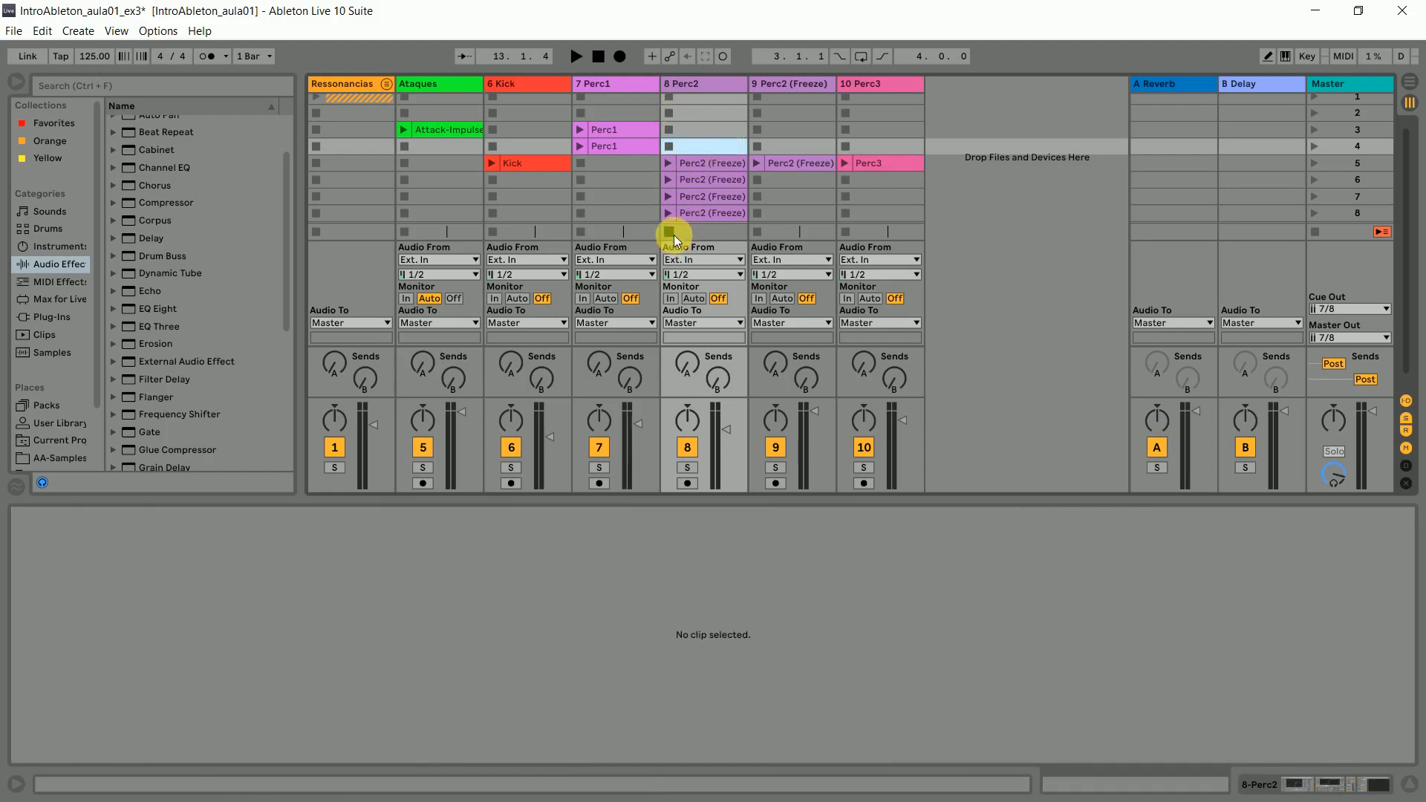
drag(809, 502, 809, 501)
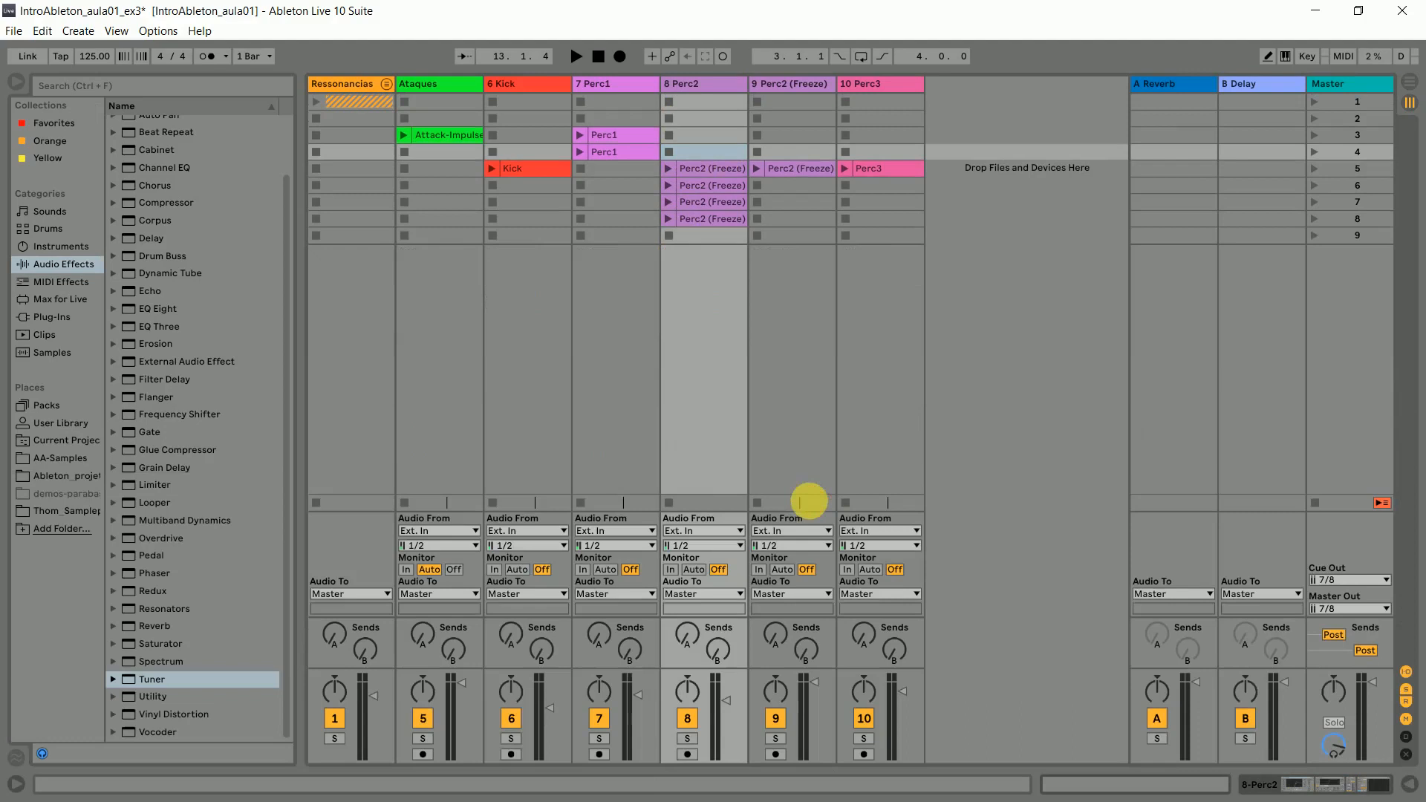
click(697, 134)
- Delete the whole Perc2 (Freeze) track between the Perc2 and Perc3 tracks
click(814, 166)
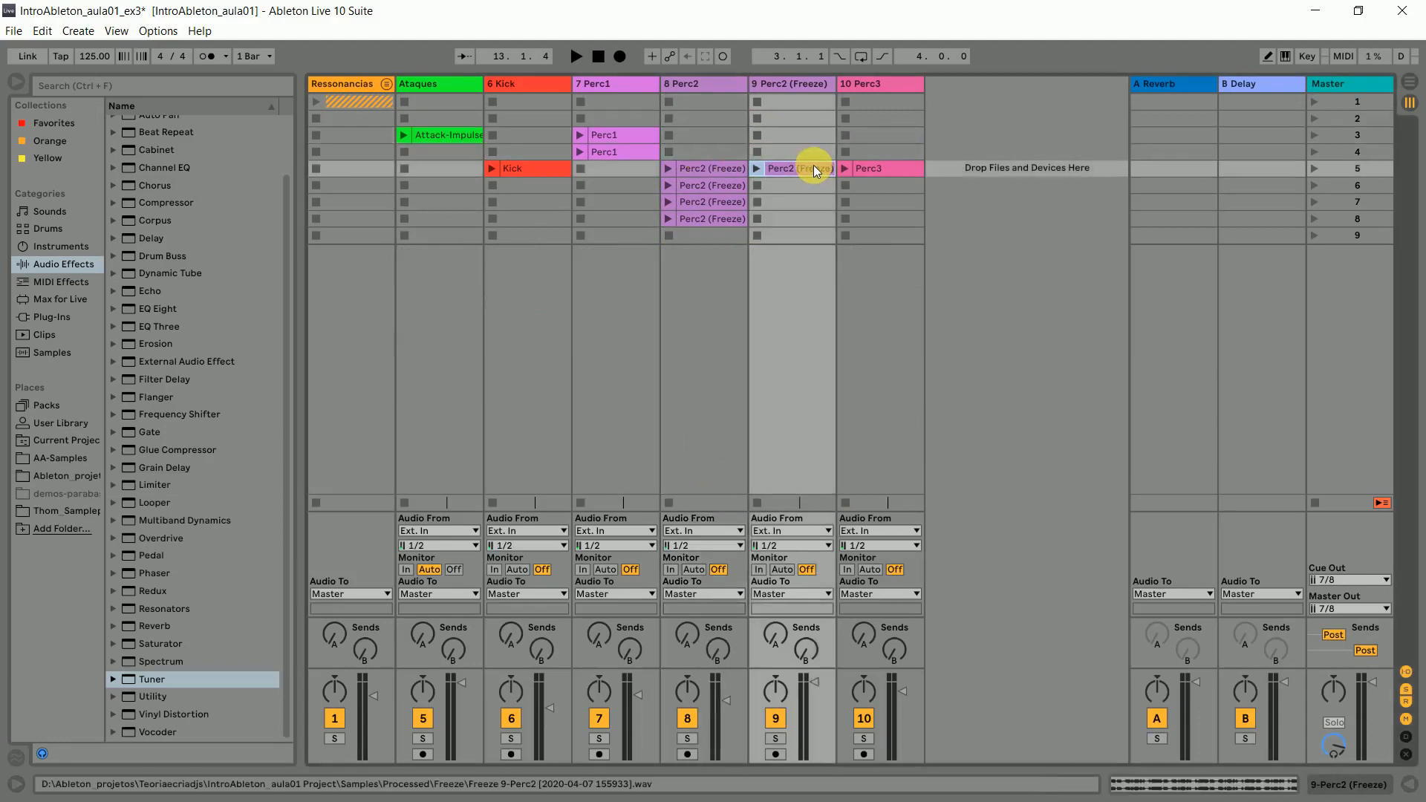
click(809, 81)
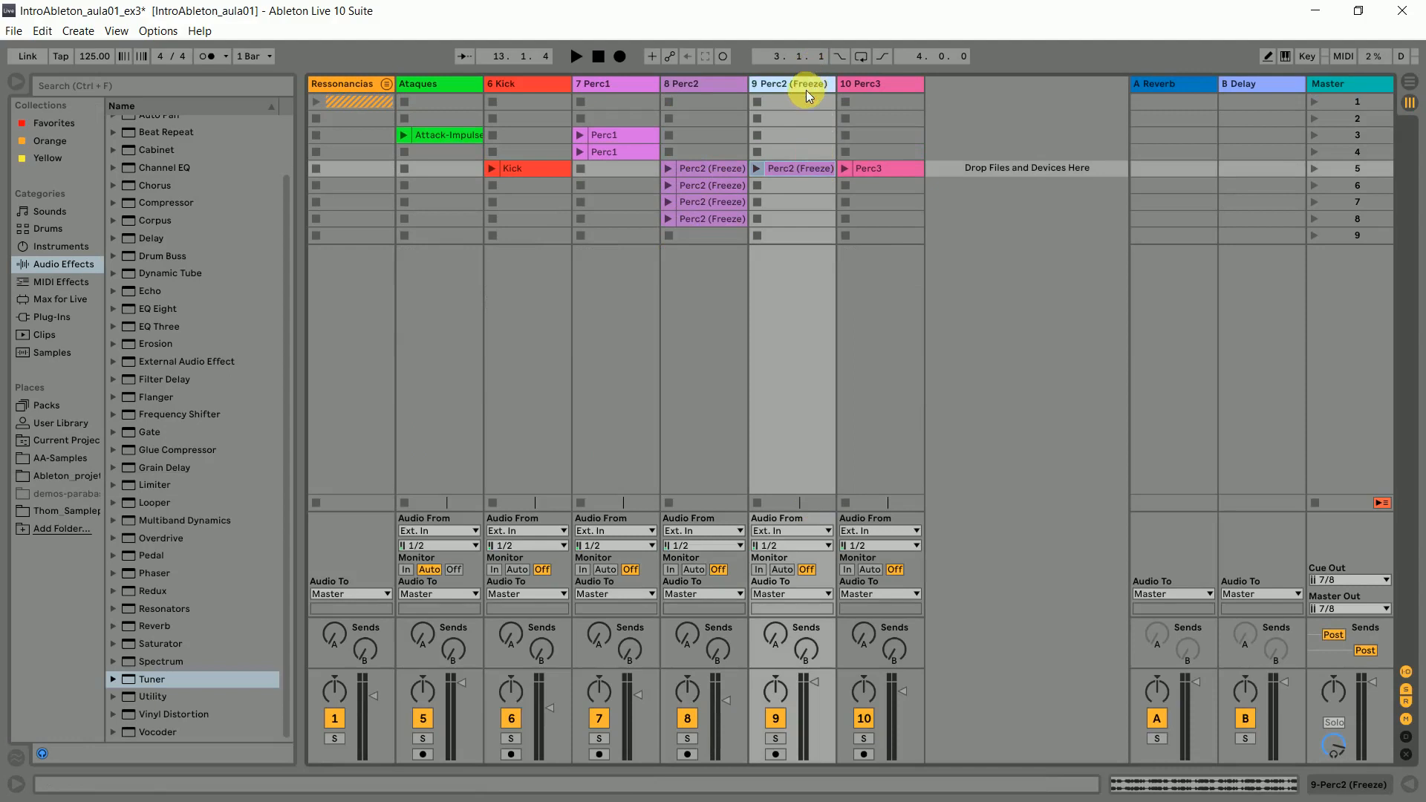
key(Delete)
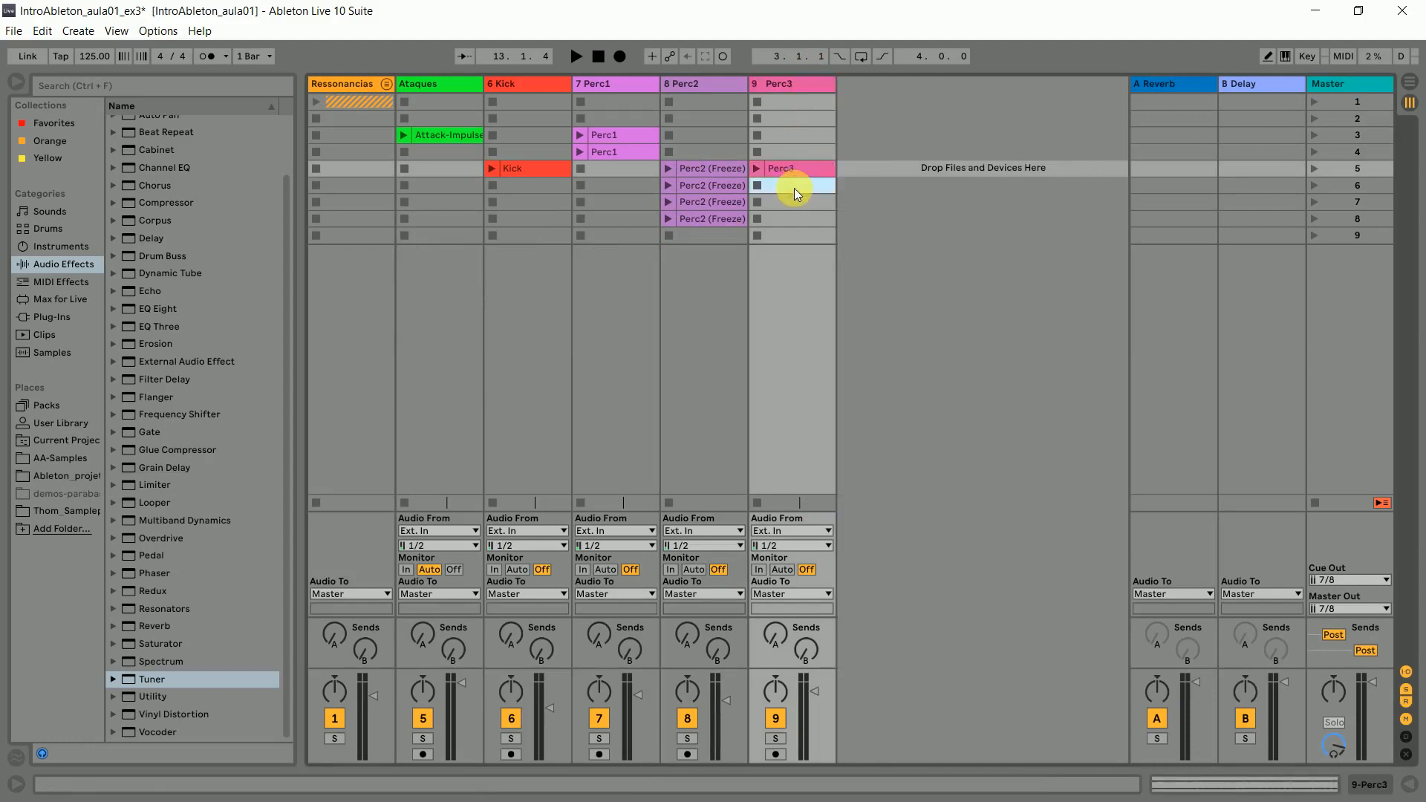
- Move the Kick, Perc2 and Perc3 clips down one scene so they start in scene 6
click(794, 189)
click(707, 186)
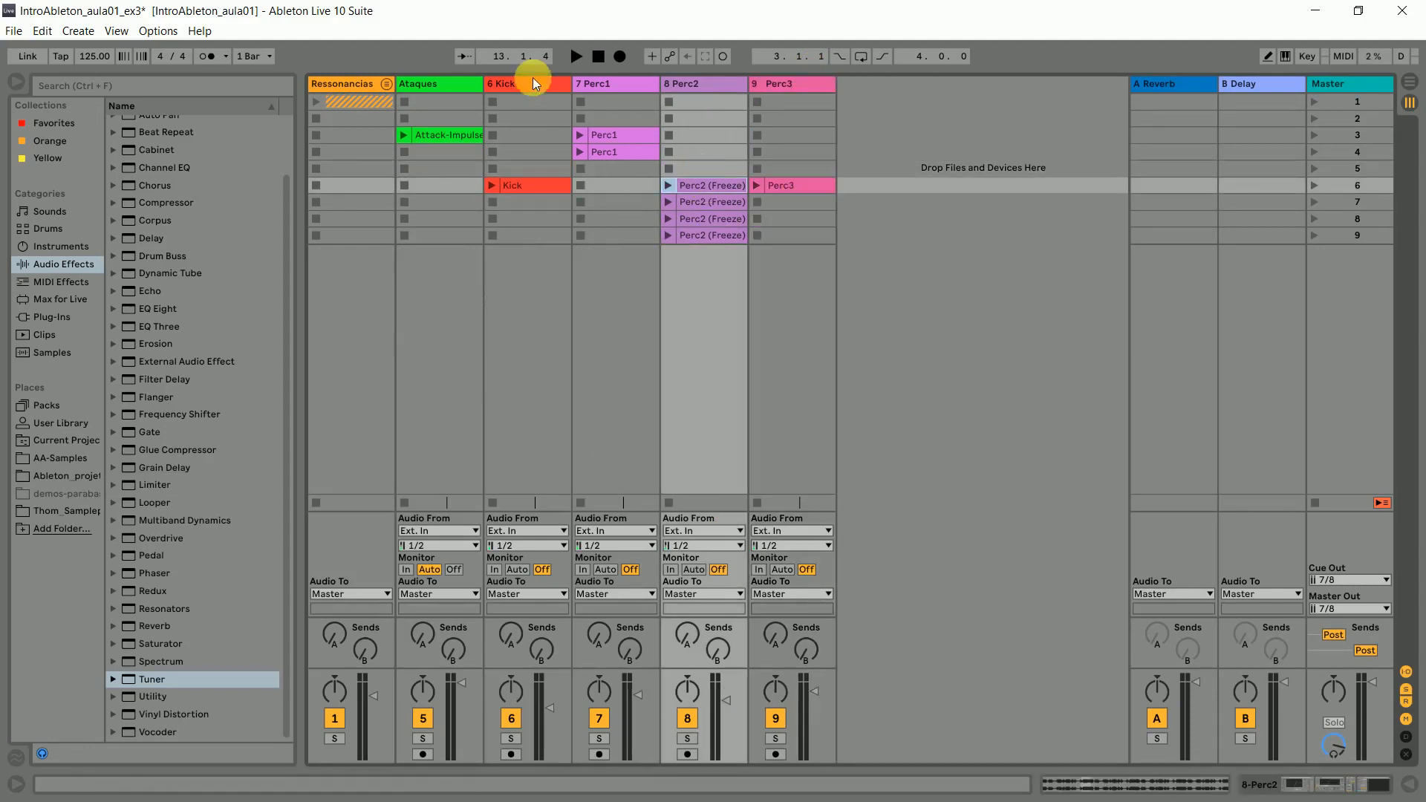
click(541, 185)
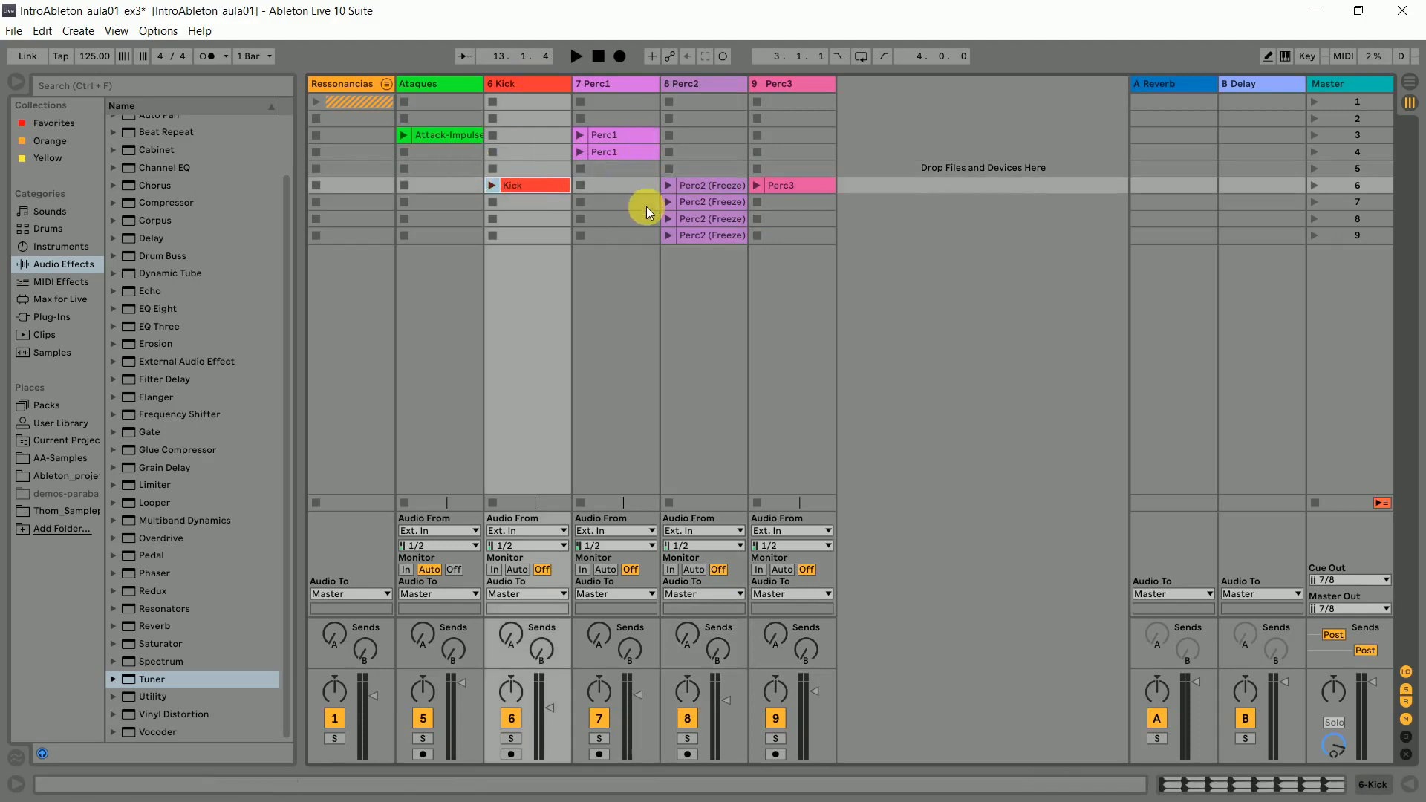
- Examine how the Attack-Impulse clip and the two Perc1 clips are arranged across scenes 3 and 4
click(449, 136)
click(1346, 135)
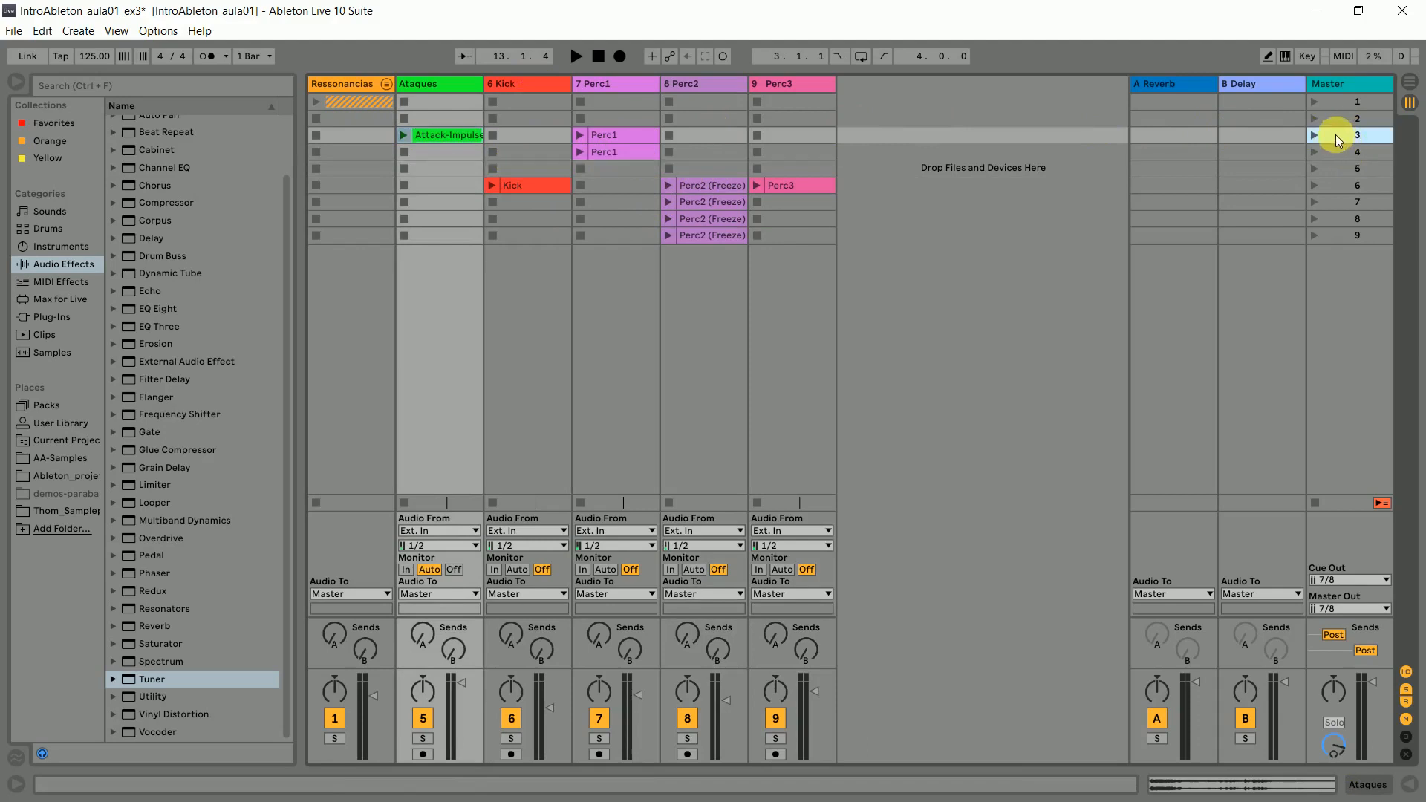
click(1338, 157)
click(1340, 136)
click(1345, 155)
click(1349, 137)
click(1351, 156)
click(1348, 137)
click(1352, 154)
click(1351, 137)
click(624, 154)
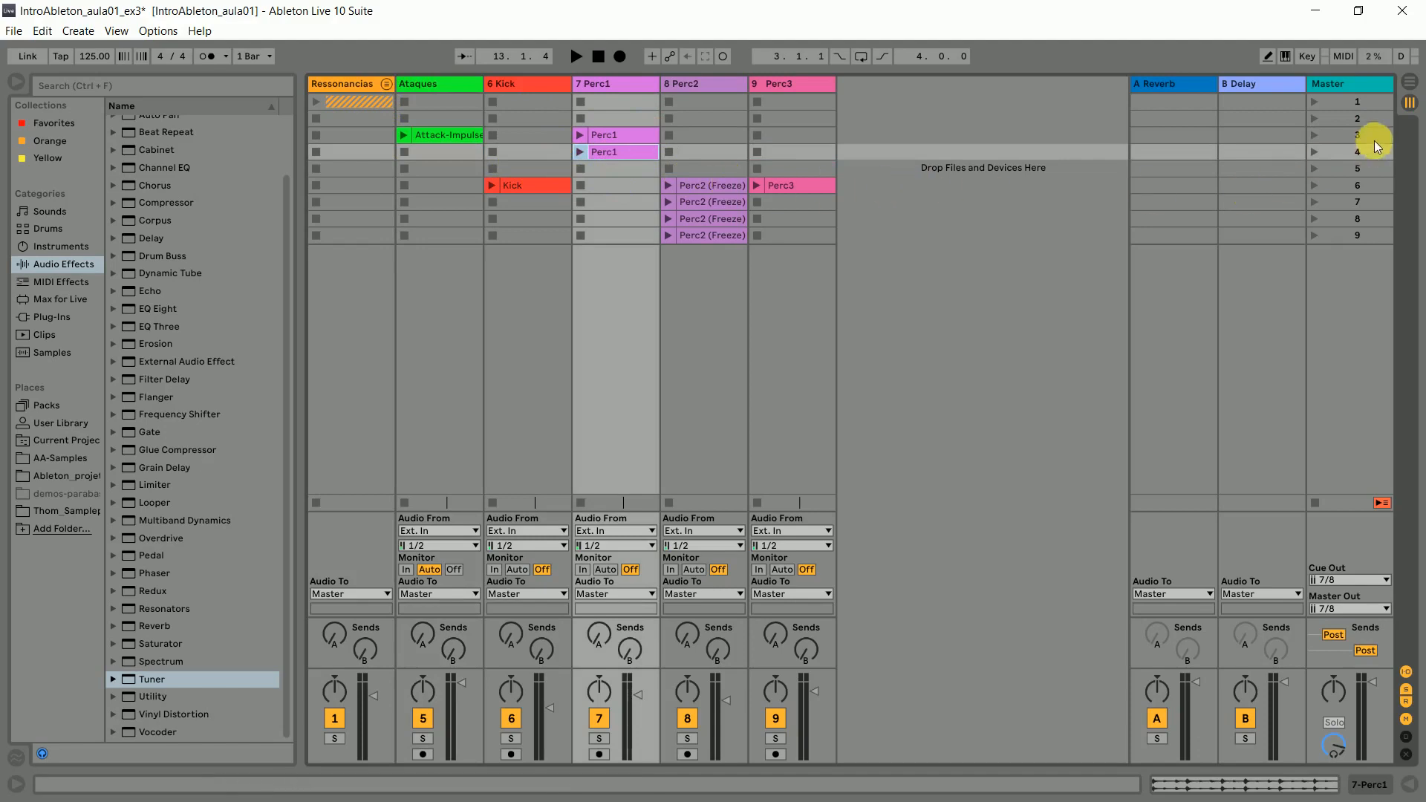
click(1353, 139)
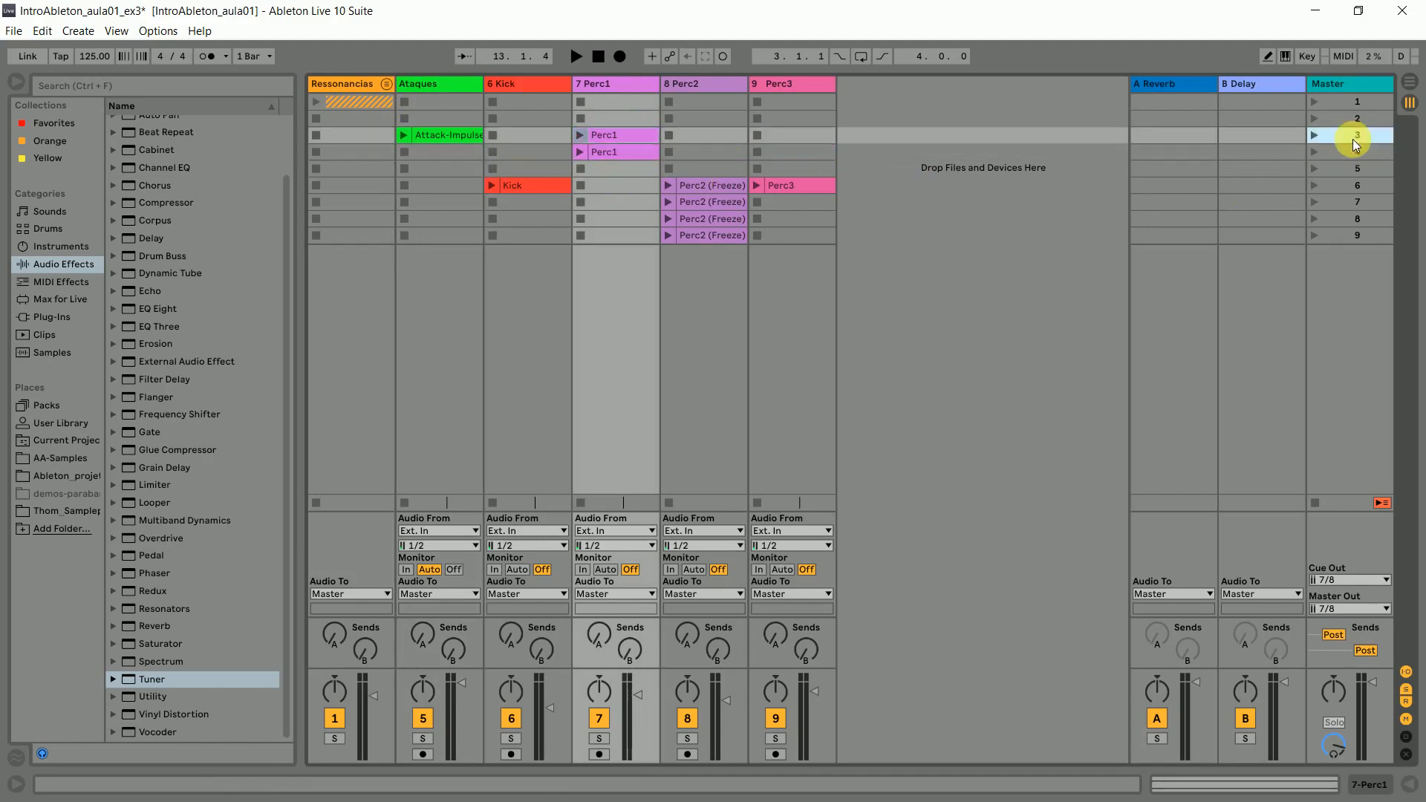
- Place copies of the Perc3 clip in scenes 6 and 7 and open the scene 6 copy's details
drag(771, 187, 784, 207)
double_click(785, 207)
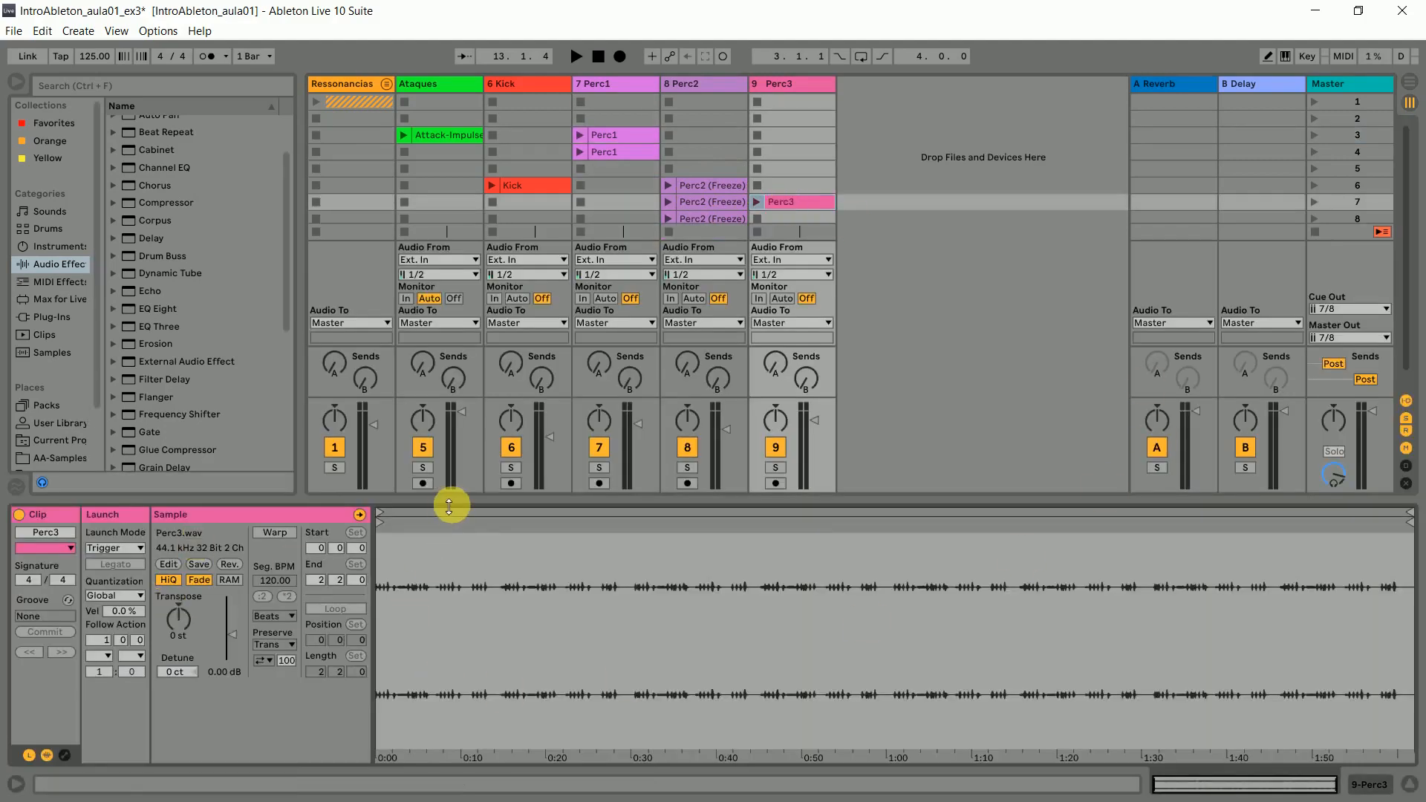
double_click(450, 507)
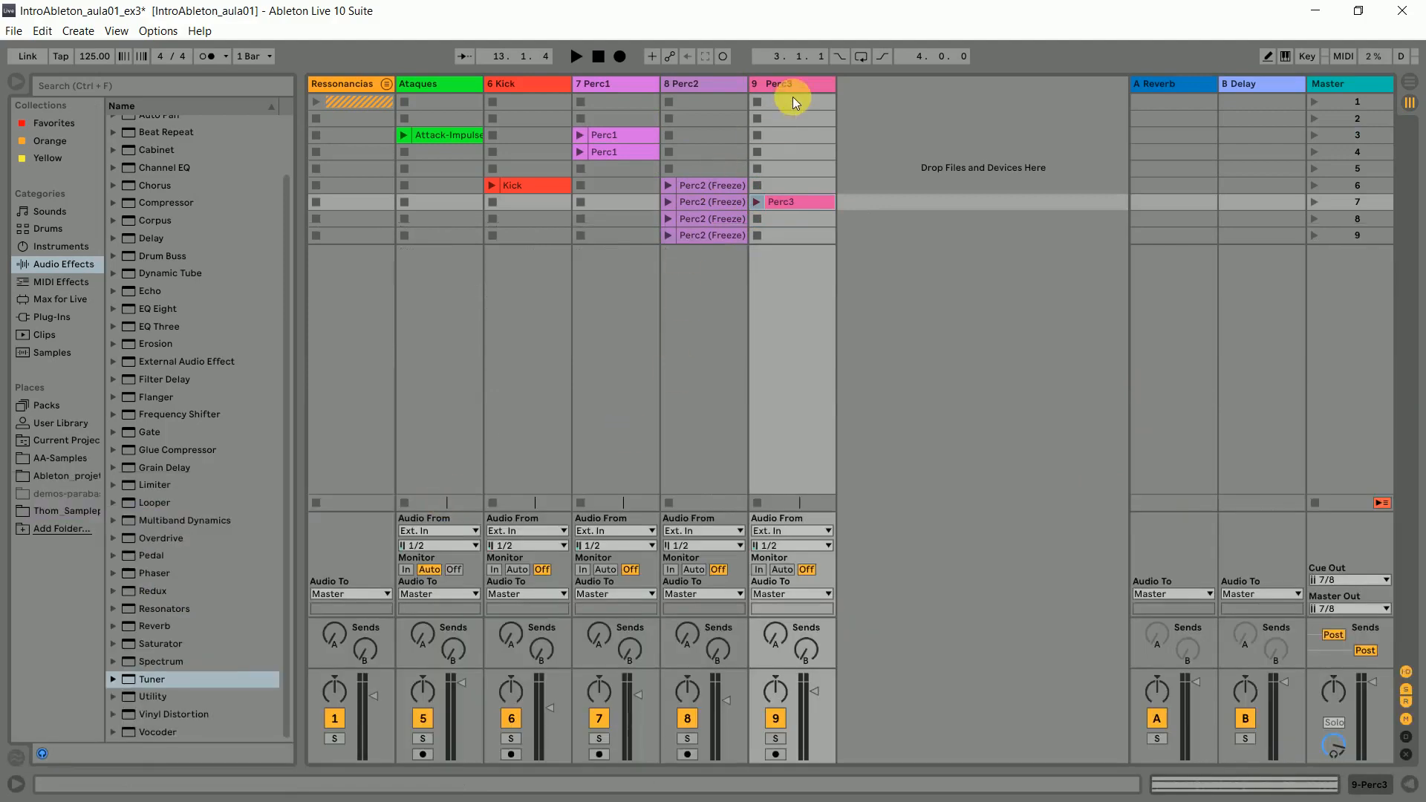
drag(792, 208, 786, 185)
double_click(795, 186)
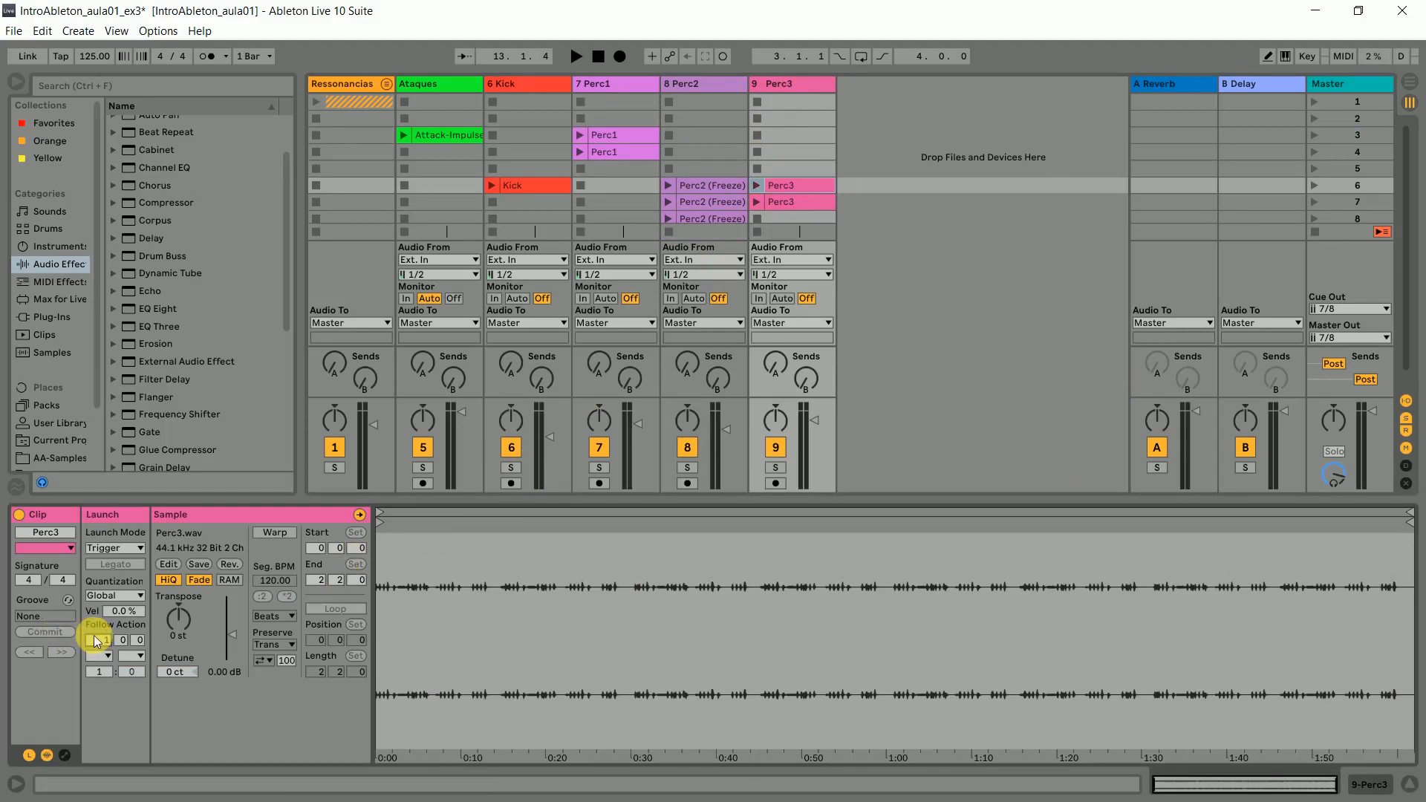
- Warp the scene 6 Perc3 clip, set its follow action to Next after 4 bars, and silence it with -inf dB gain
click(275, 533)
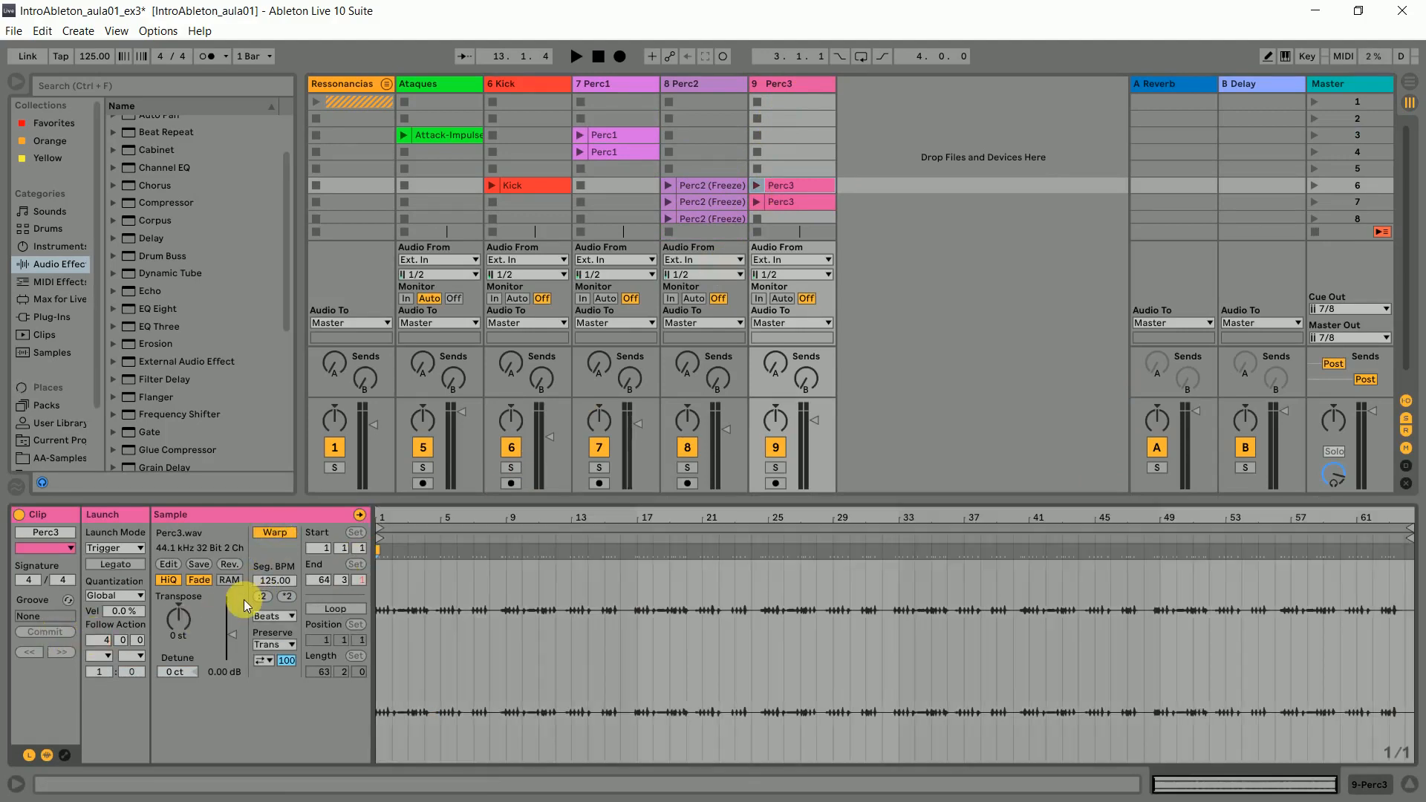
click(108, 658)
click(105, 727)
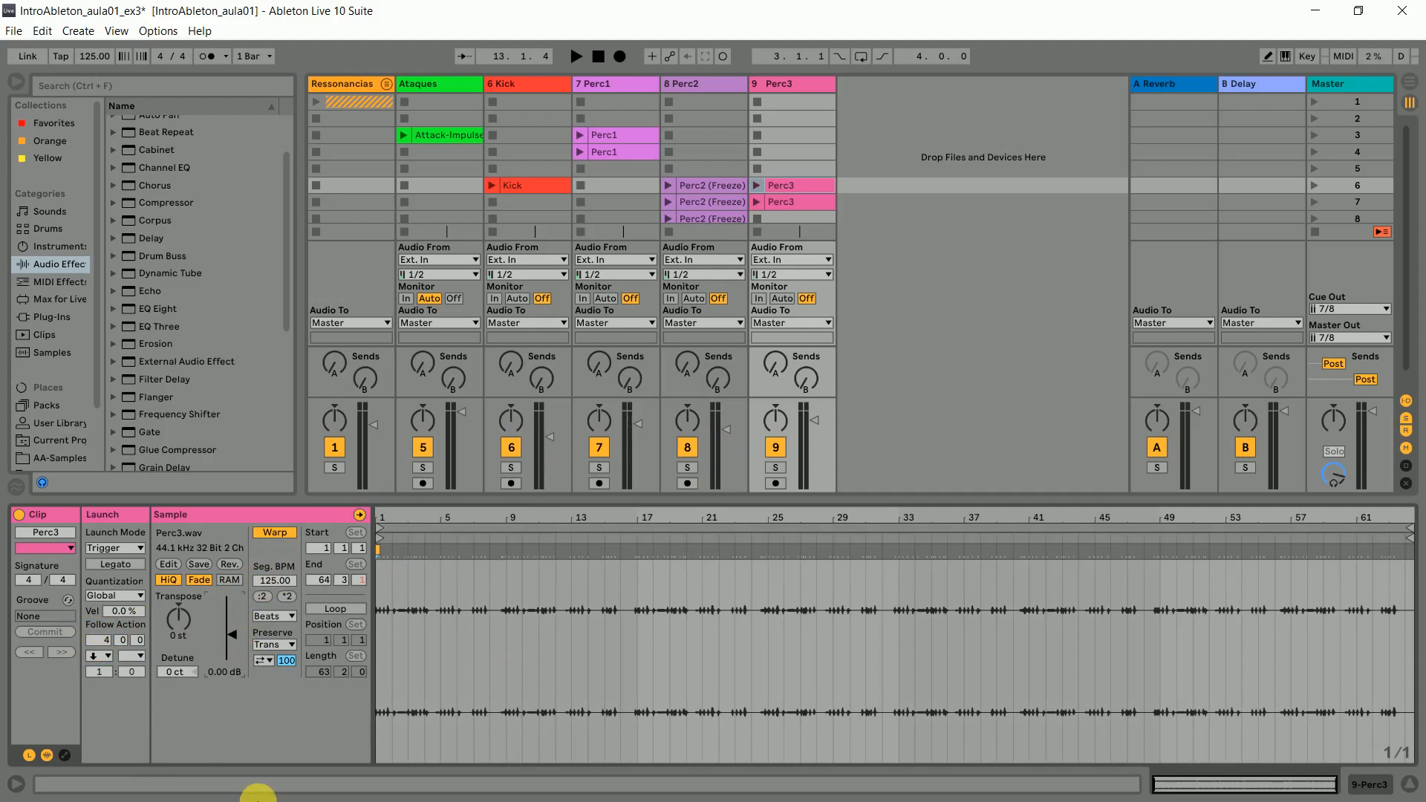
drag(221, 644, 222, 668)
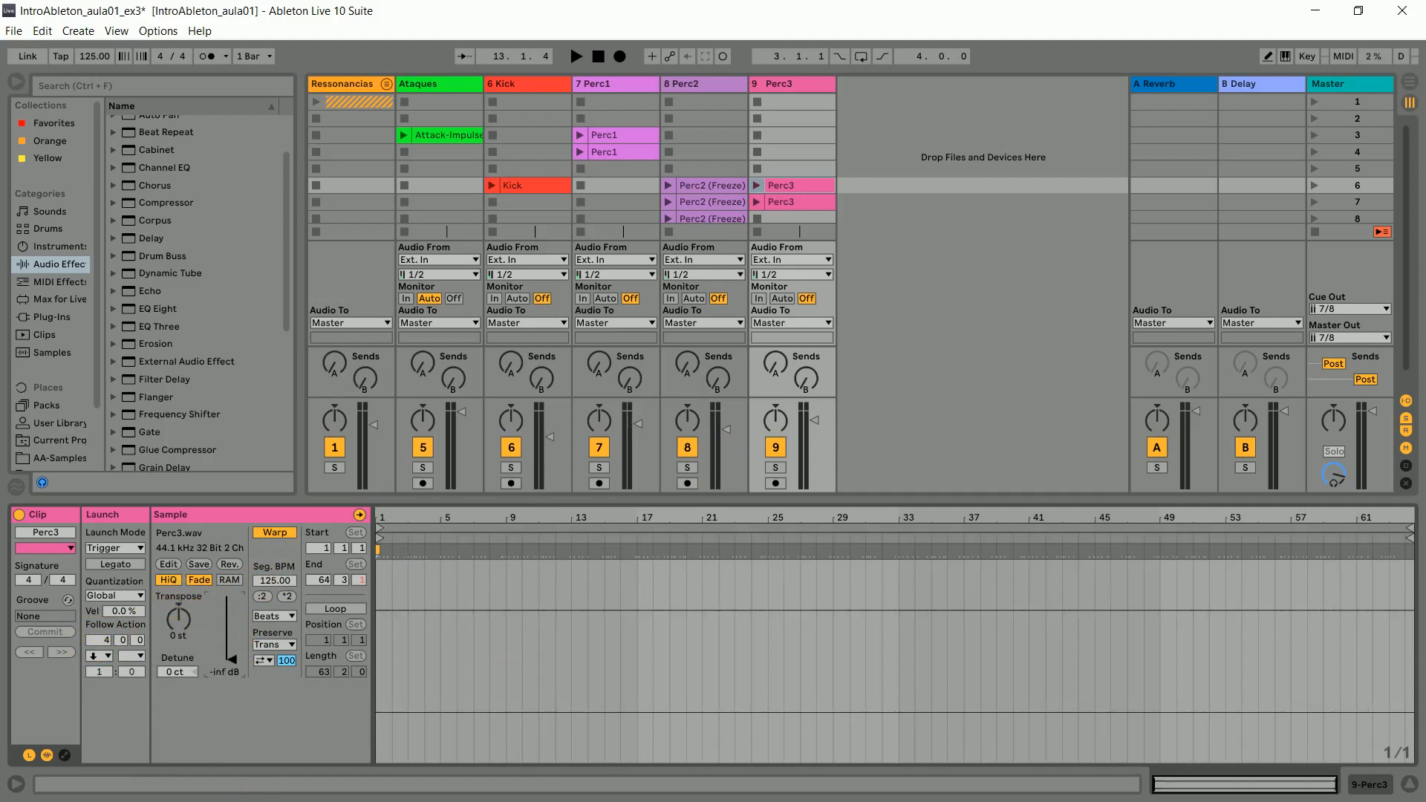
click(806, 204)
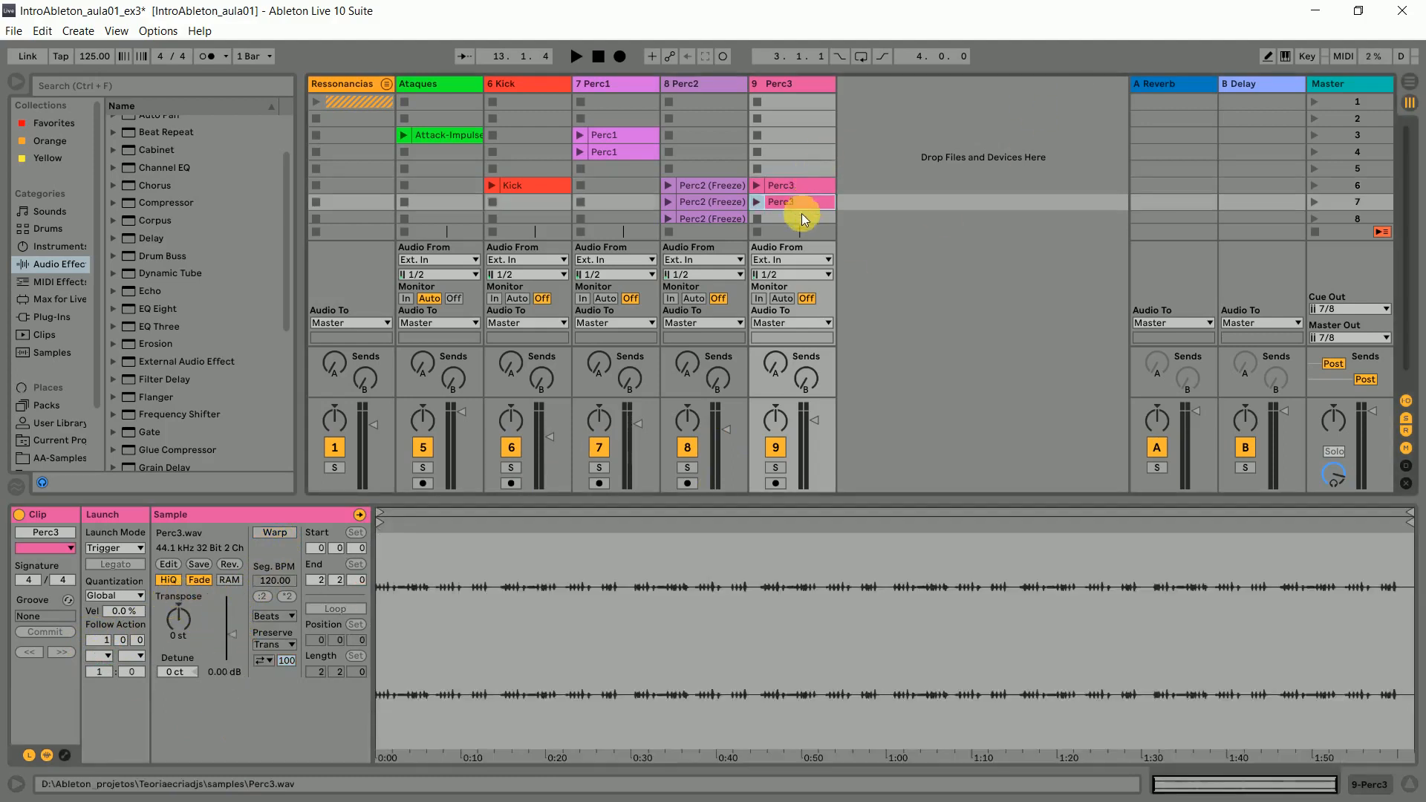
- Lower the Kick clip's gain to -11.1 dB and hide the clip details
click(532, 184)
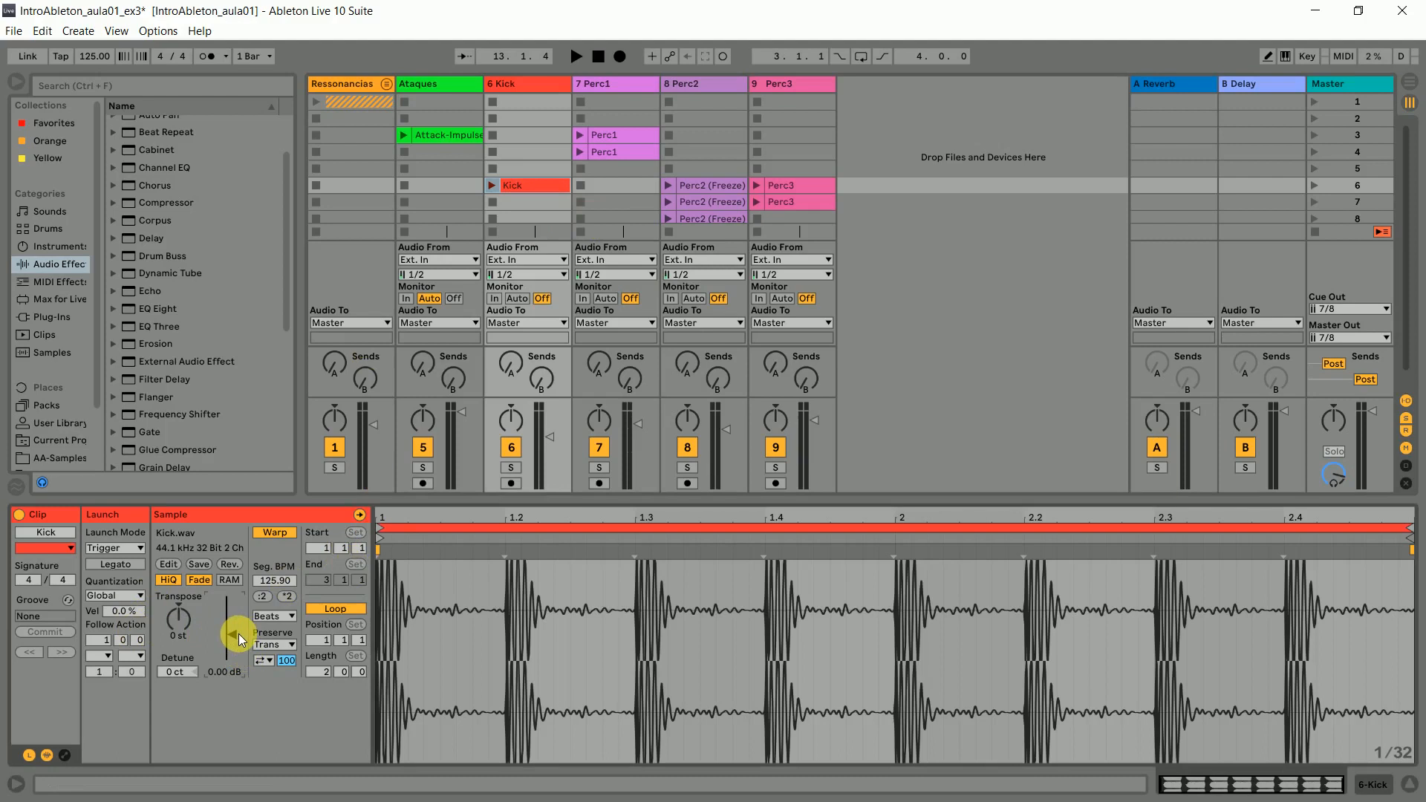
drag(229, 634, 230, 643)
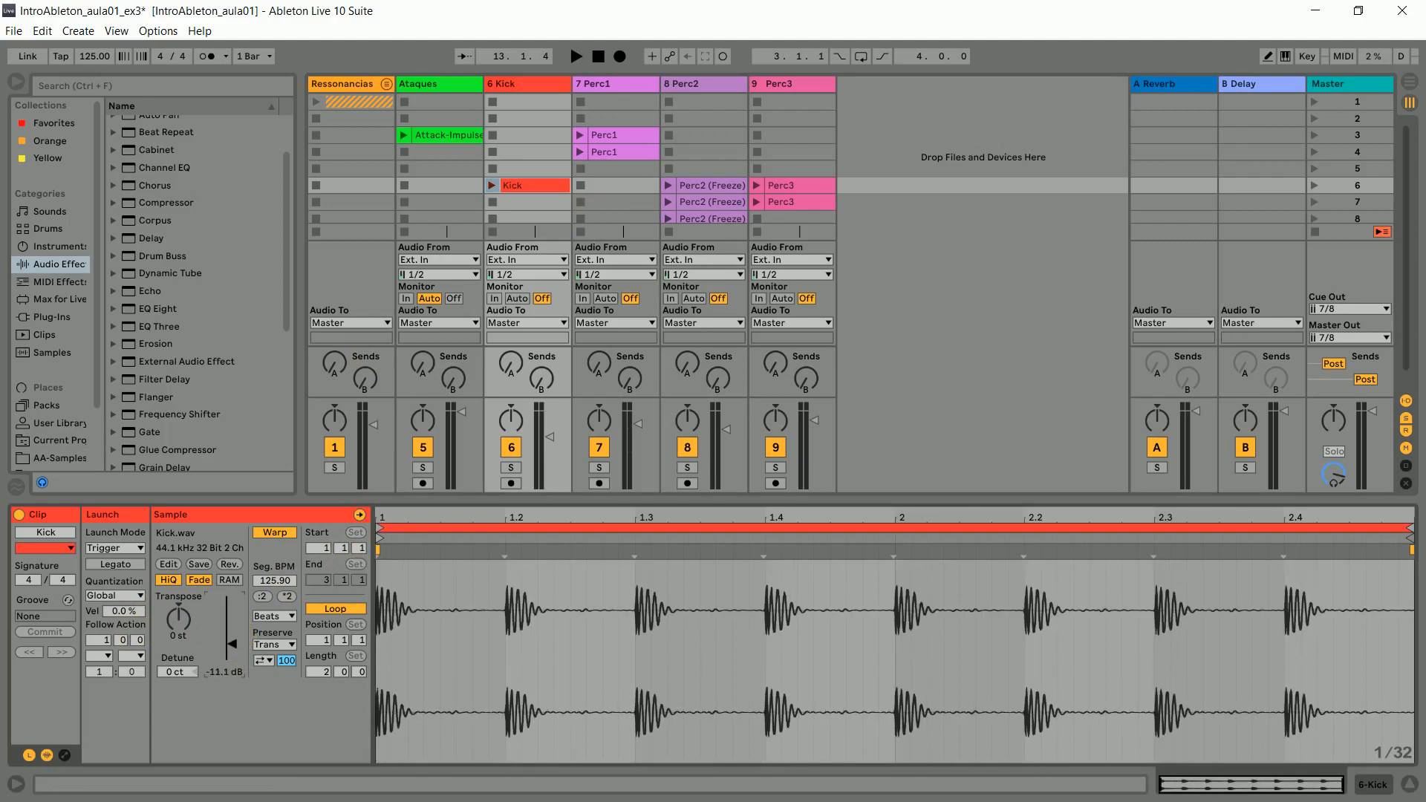
key(ctrl+alt+l)
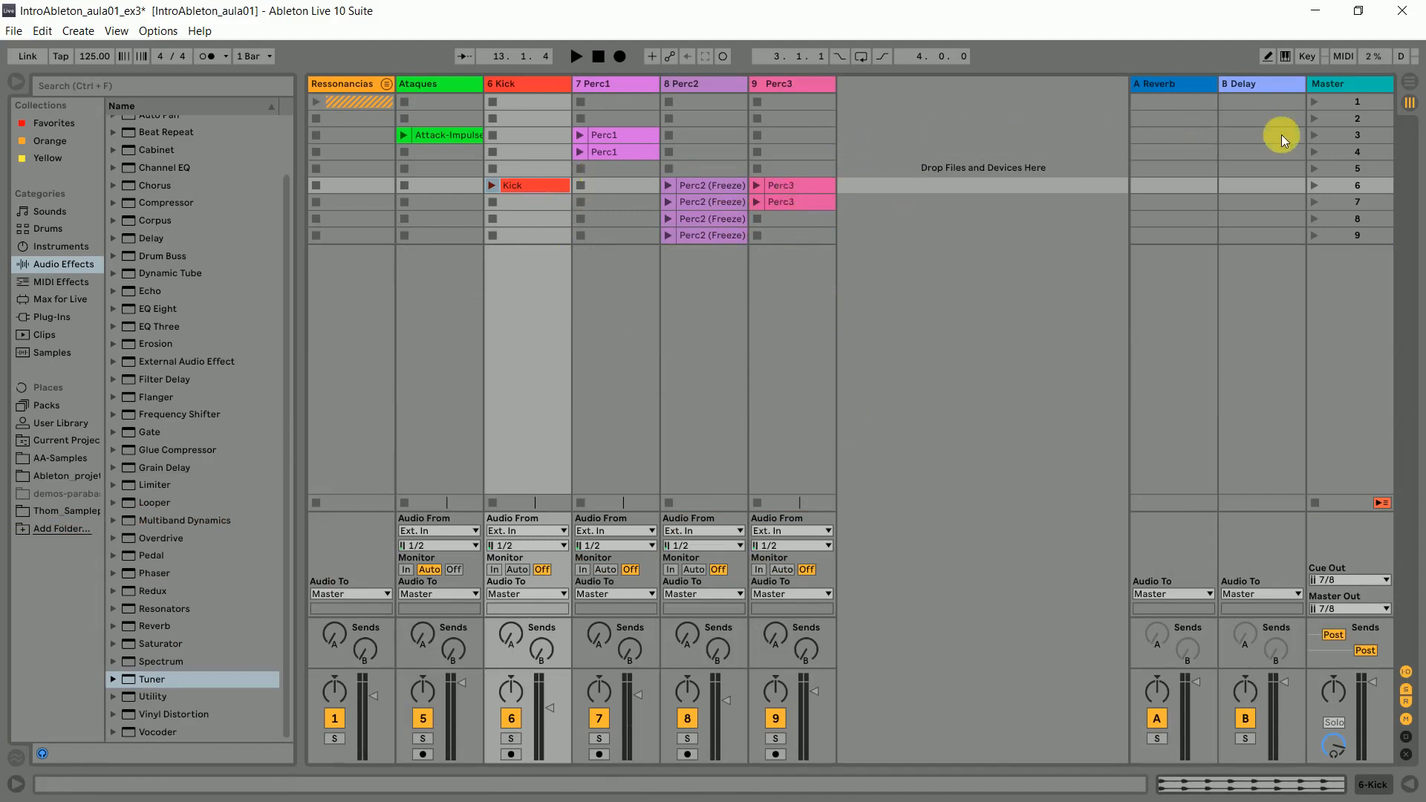
- Launch scene 3, listen to its delayed entry, launch scene 6 during playback, and stop playback
click(1335, 139)
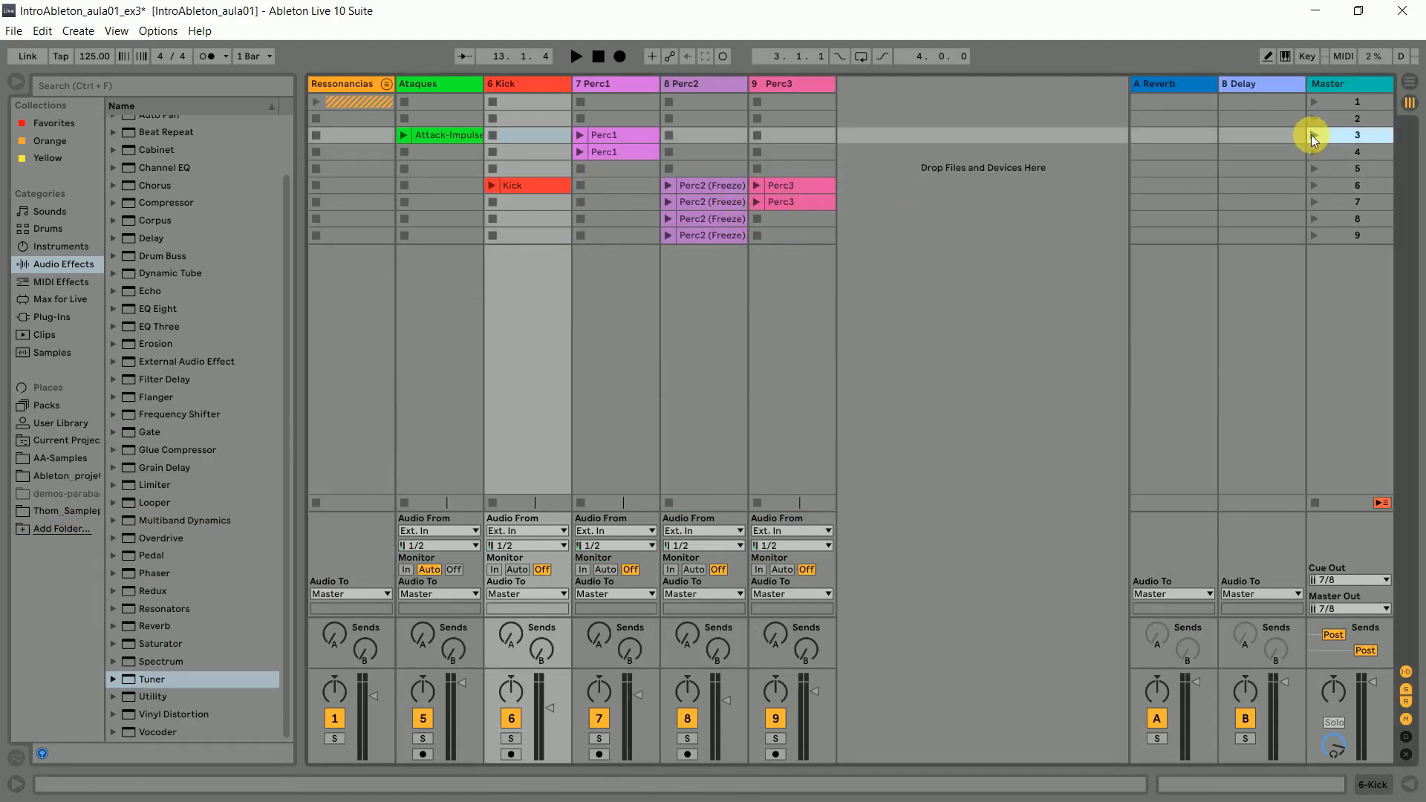
click(1312, 135)
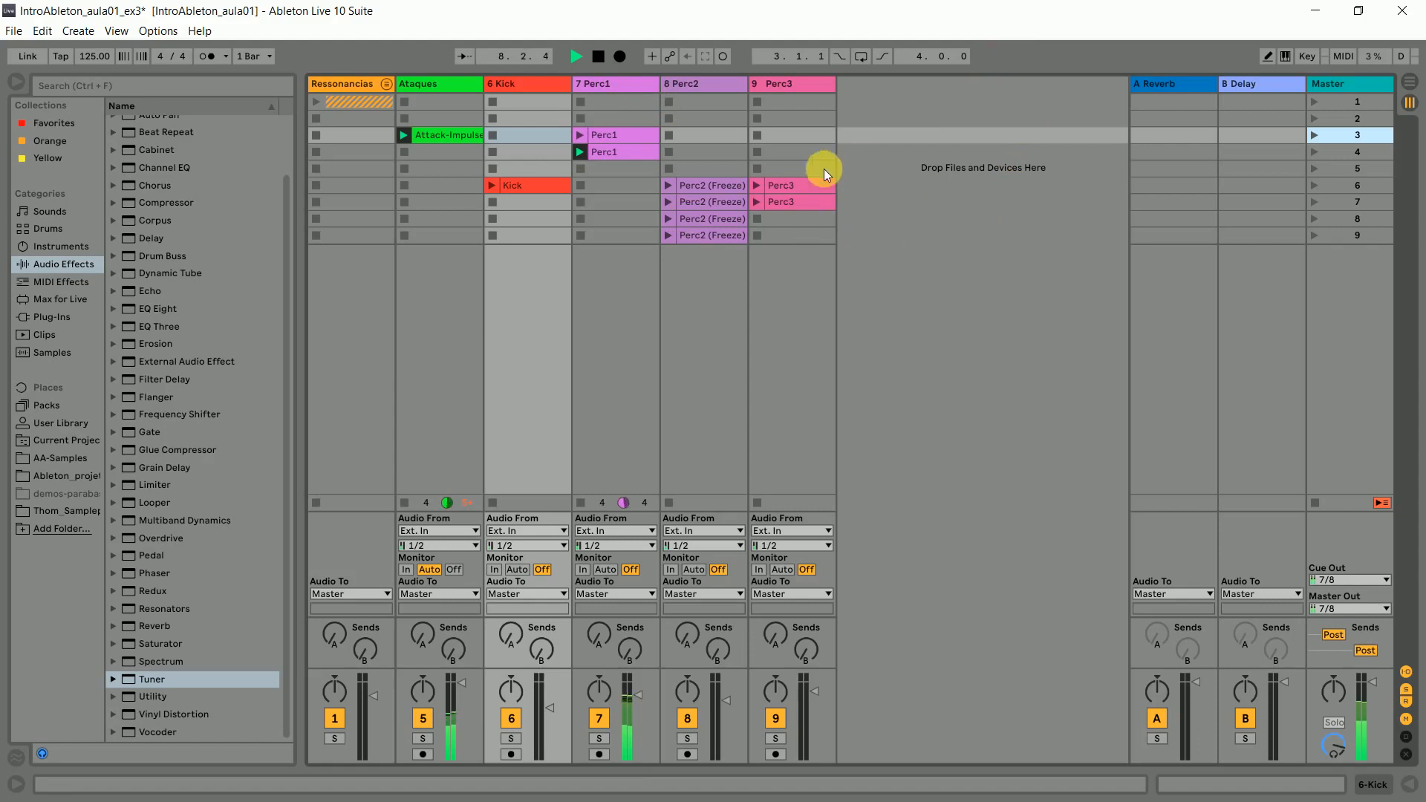
click(1334, 188)
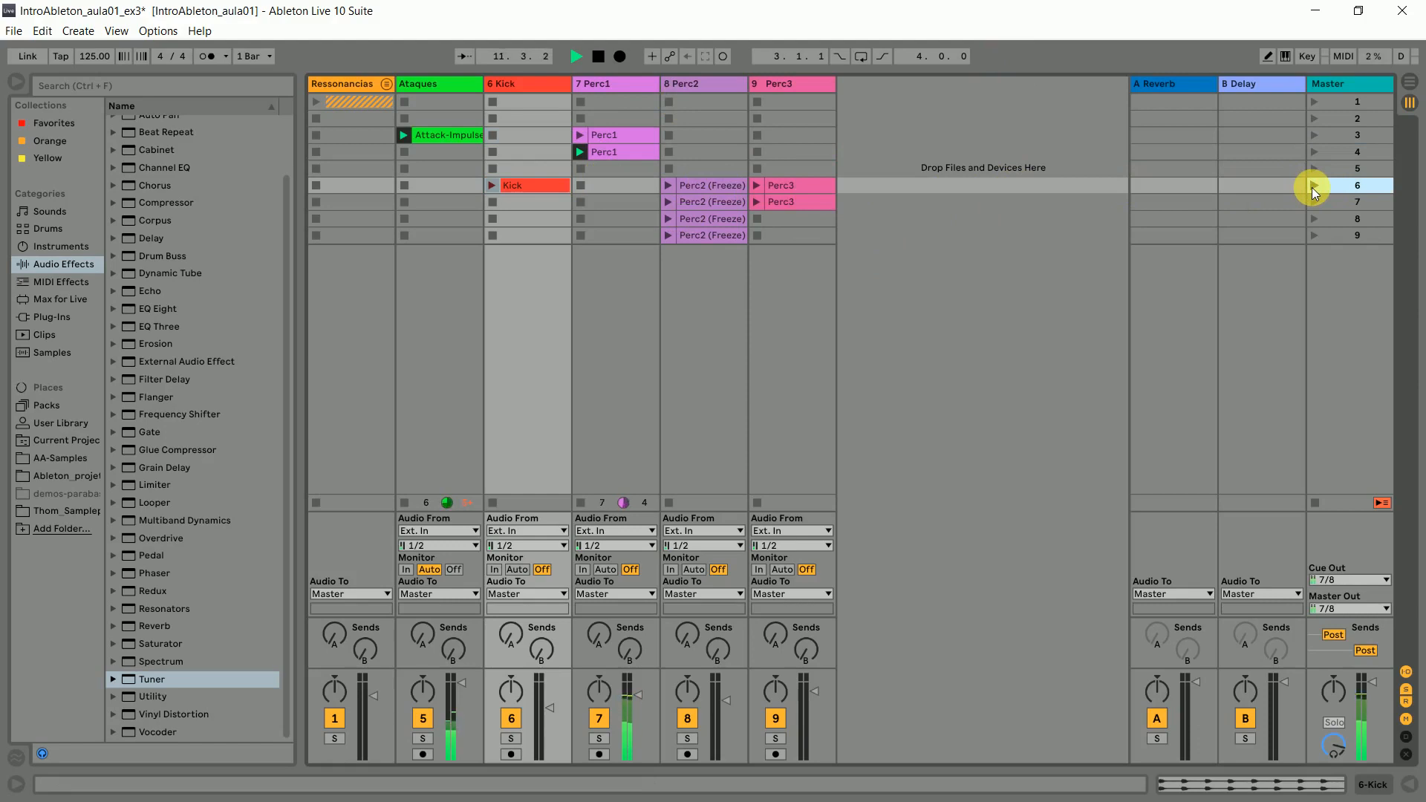
click(1313, 188)
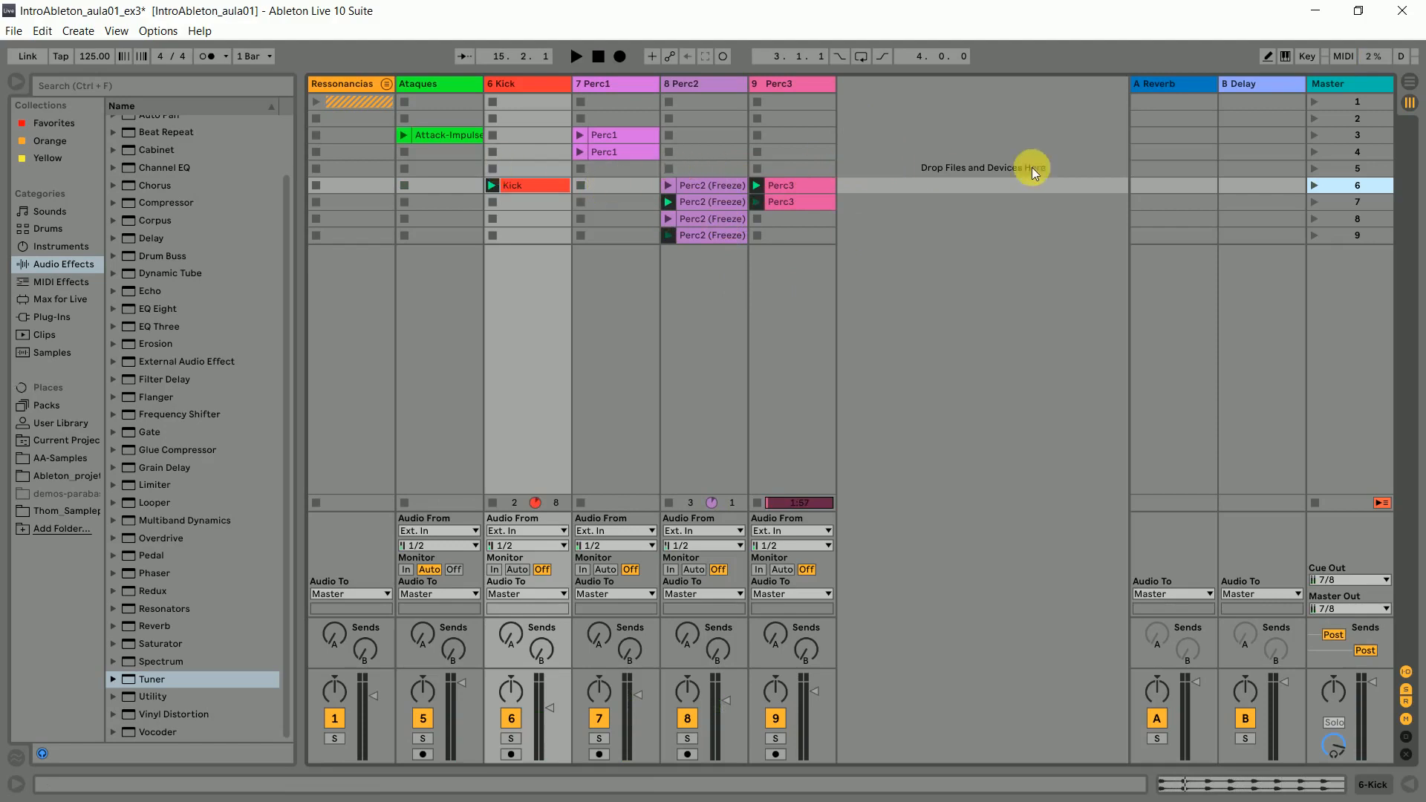
- Remove the stop buttons from the empty scene 6 slots of the Perc1 and Ataques tracks
click(609, 186)
click(447, 185)
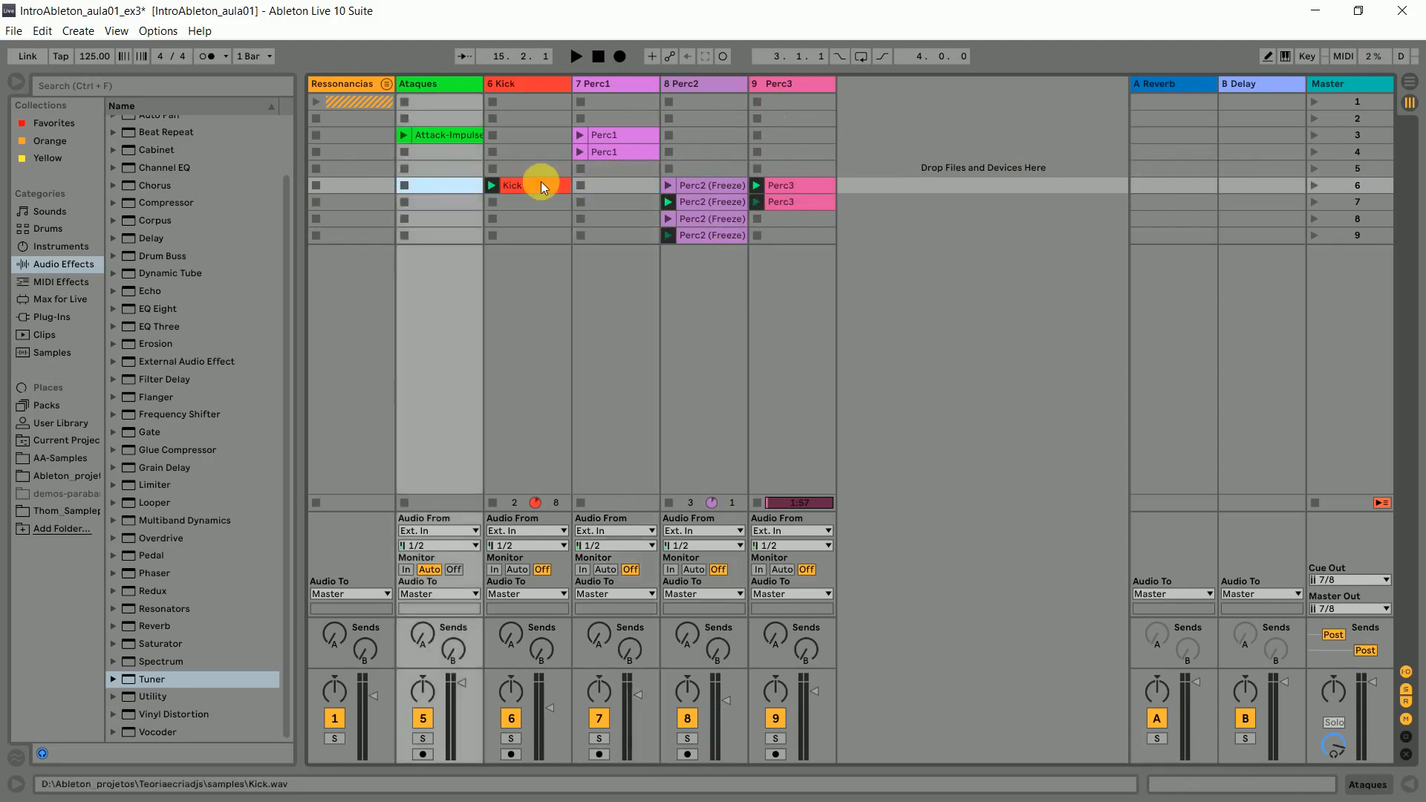
click(590, 184)
click(462, 187)
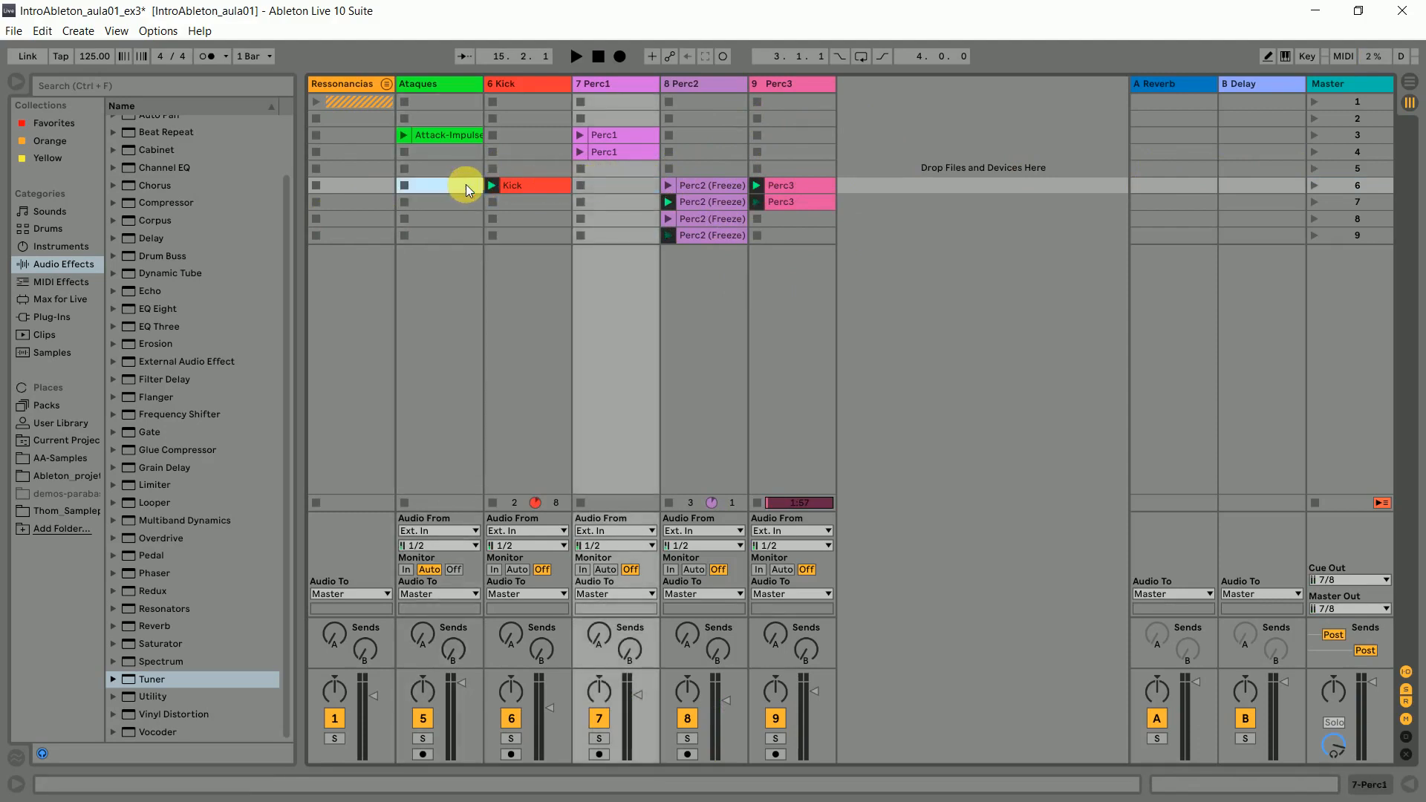
click(627, 186)
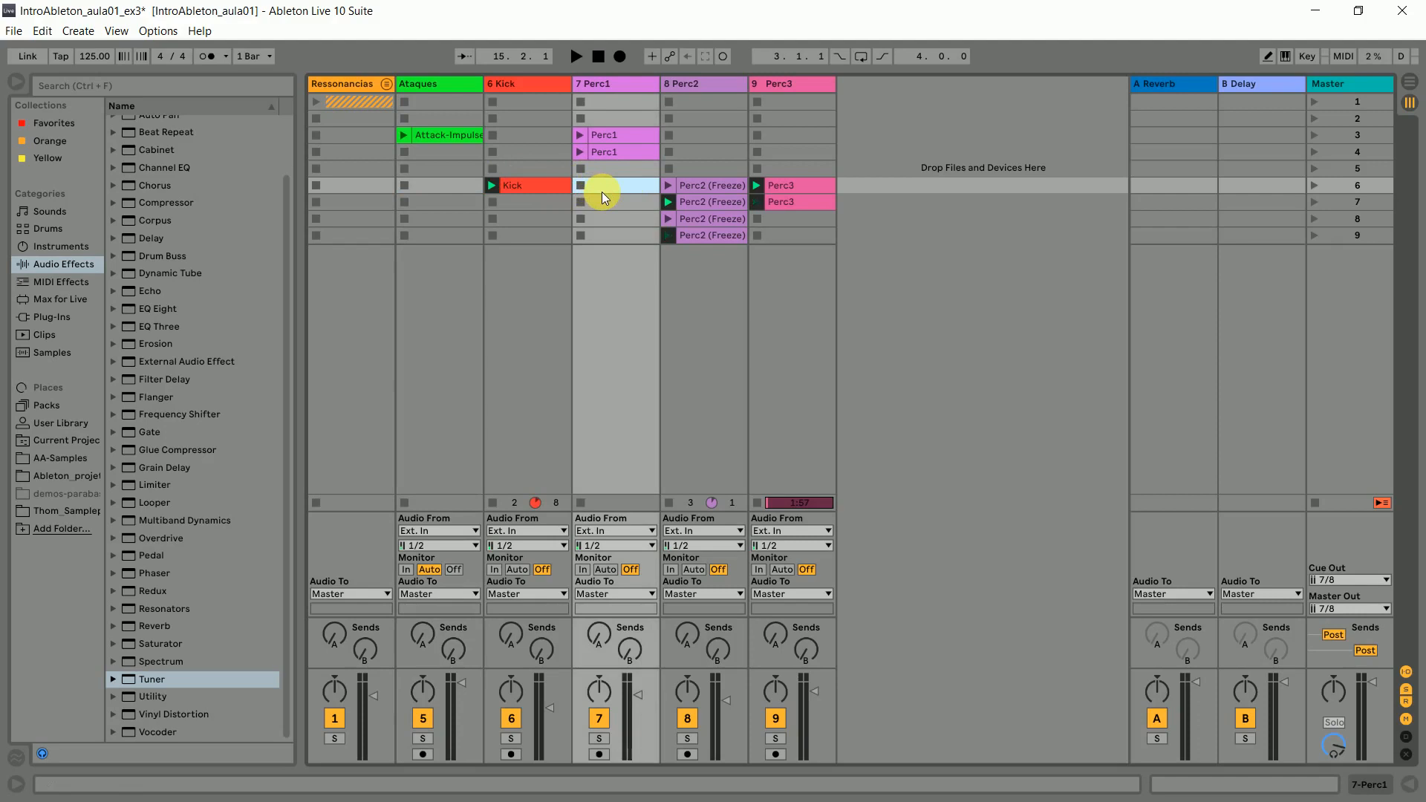
right_click(599, 183)
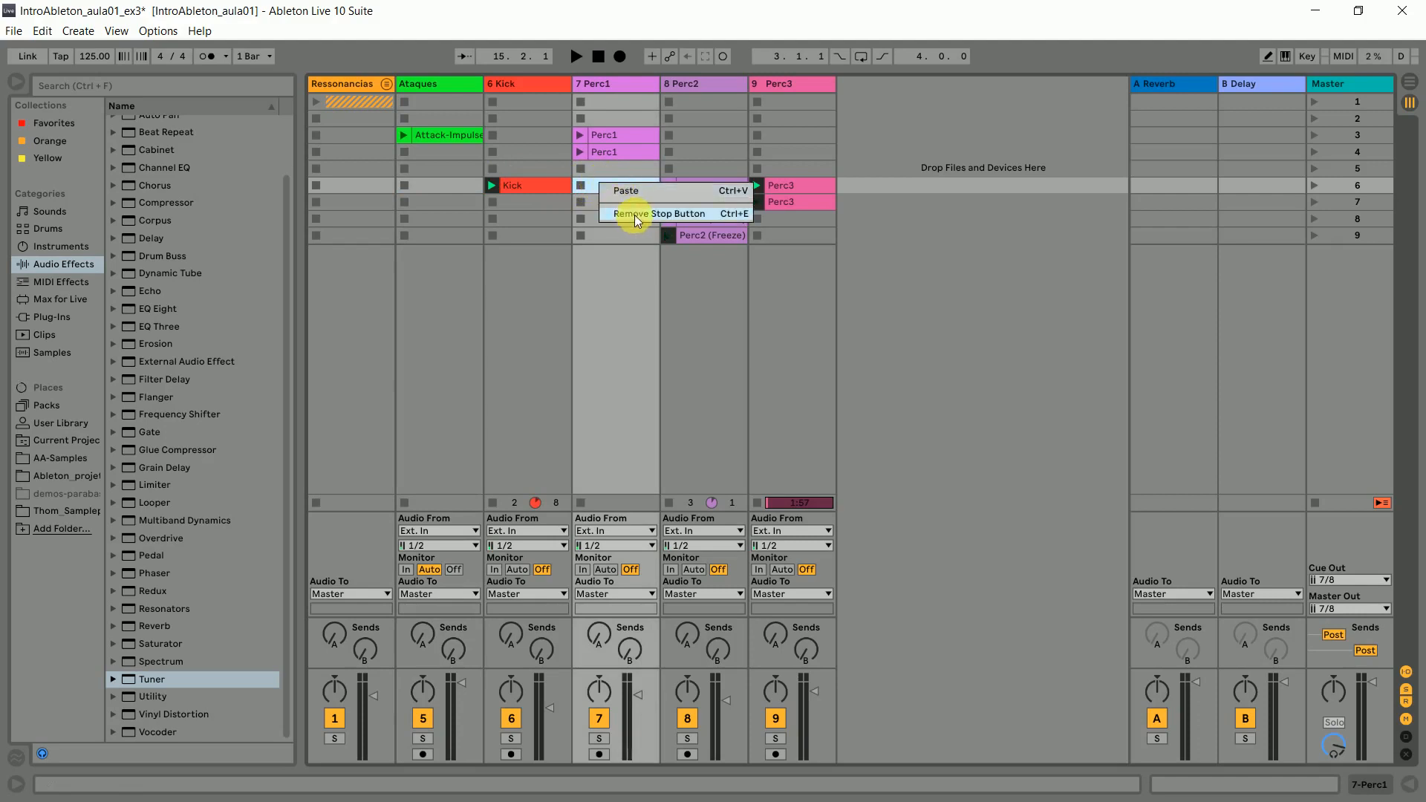
click(693, 214)
right_click(425, 183)
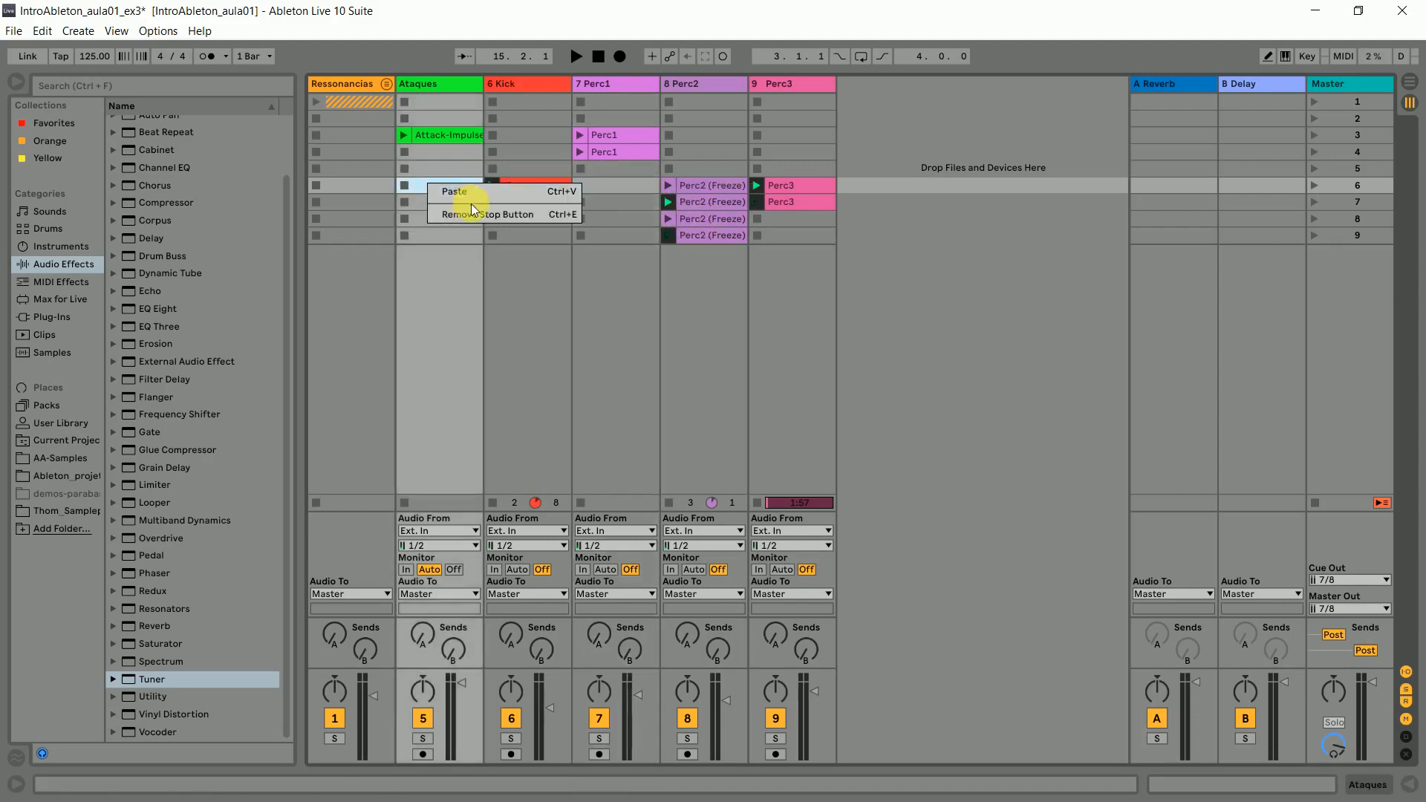
click(472, 213)
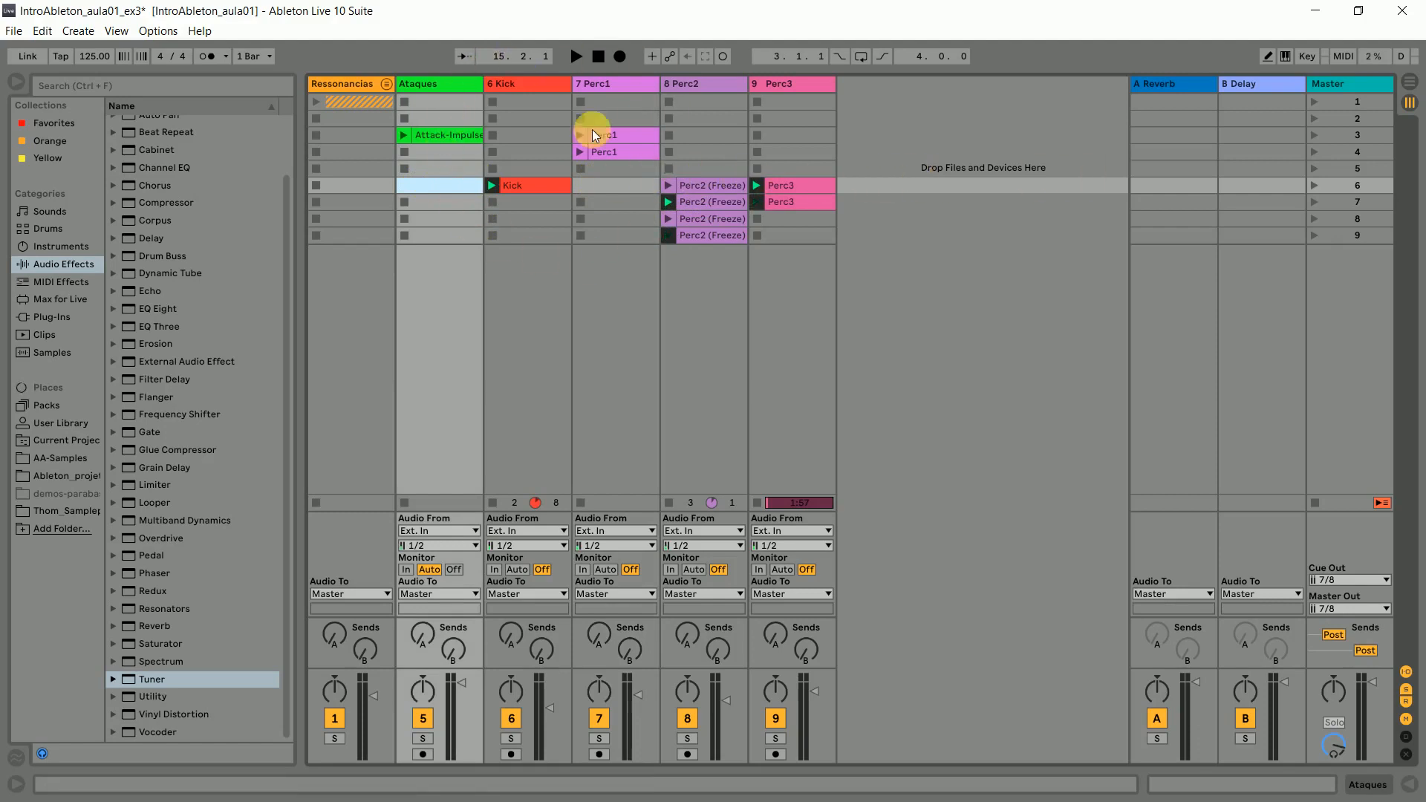
click(601, 188)
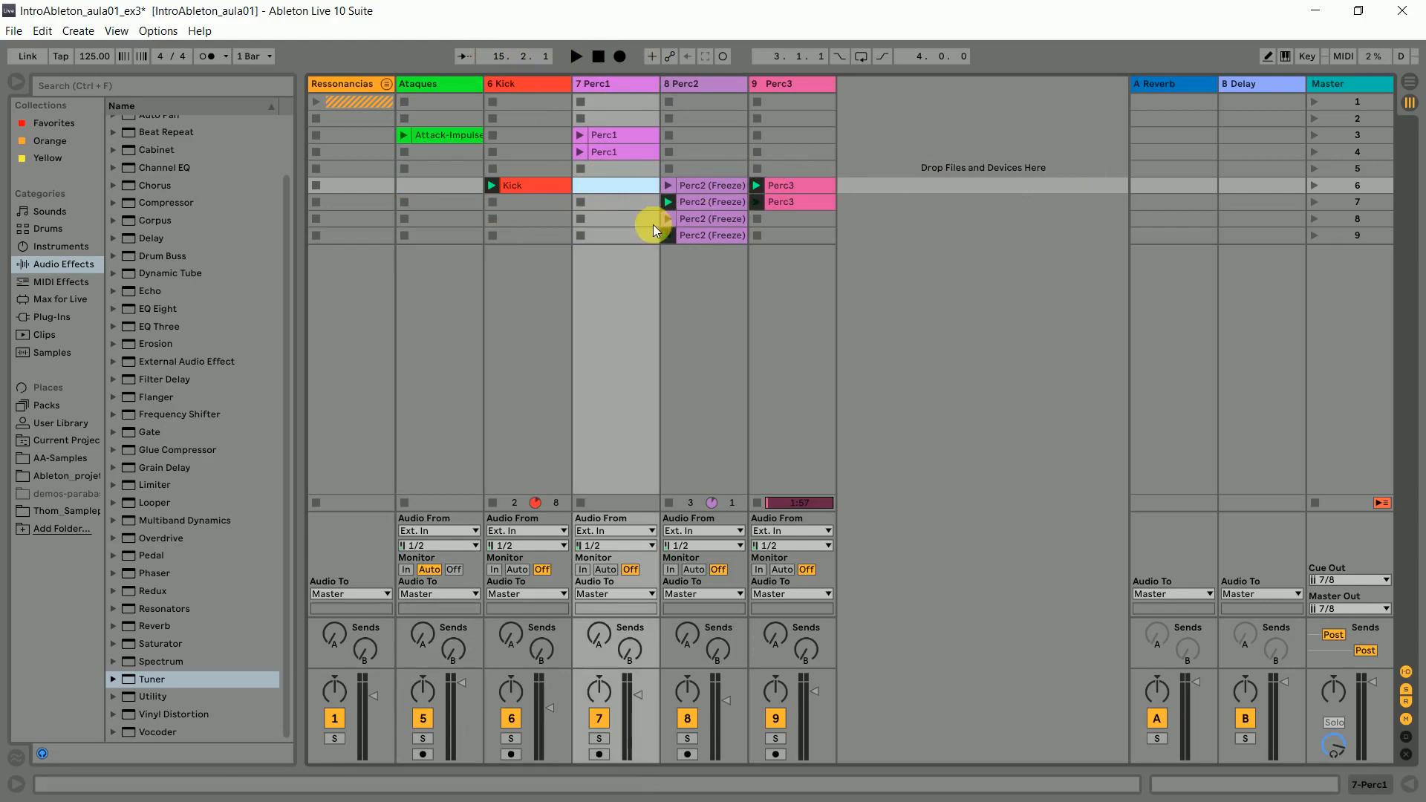
click(628, 261)
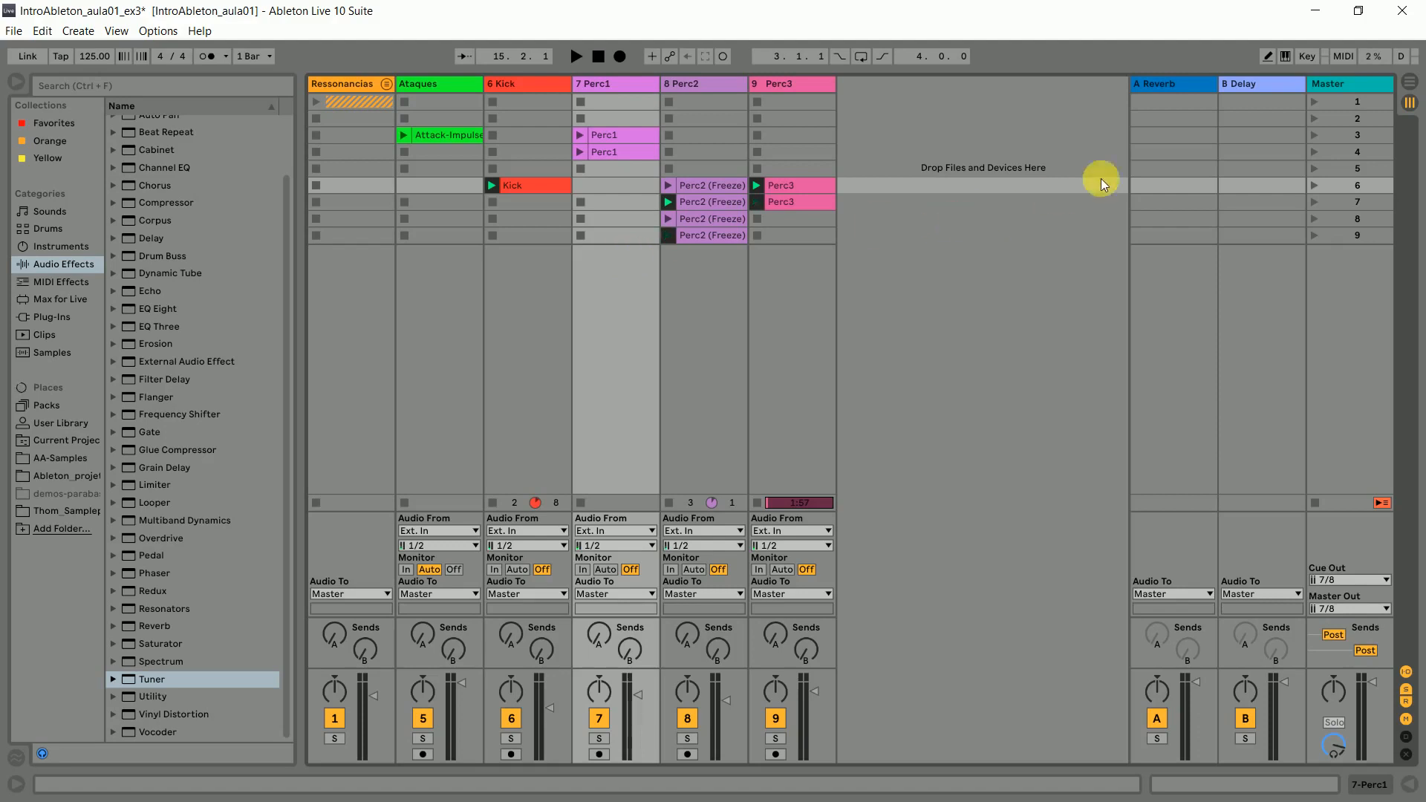
- Launch scene 3 followed by scene 6, and lower the Kick track's volume slightly during playback
click(1325, 138)
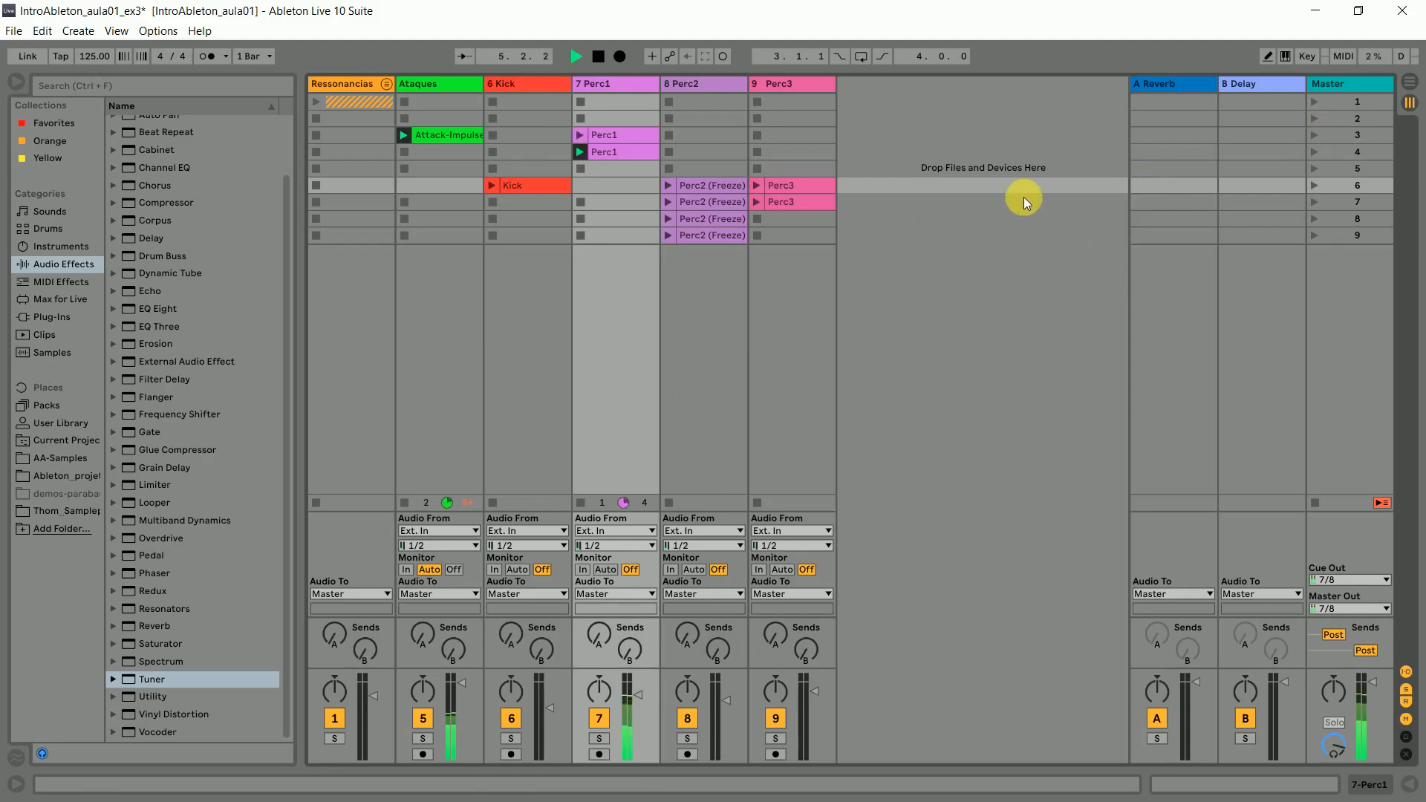
click(1344, 180)
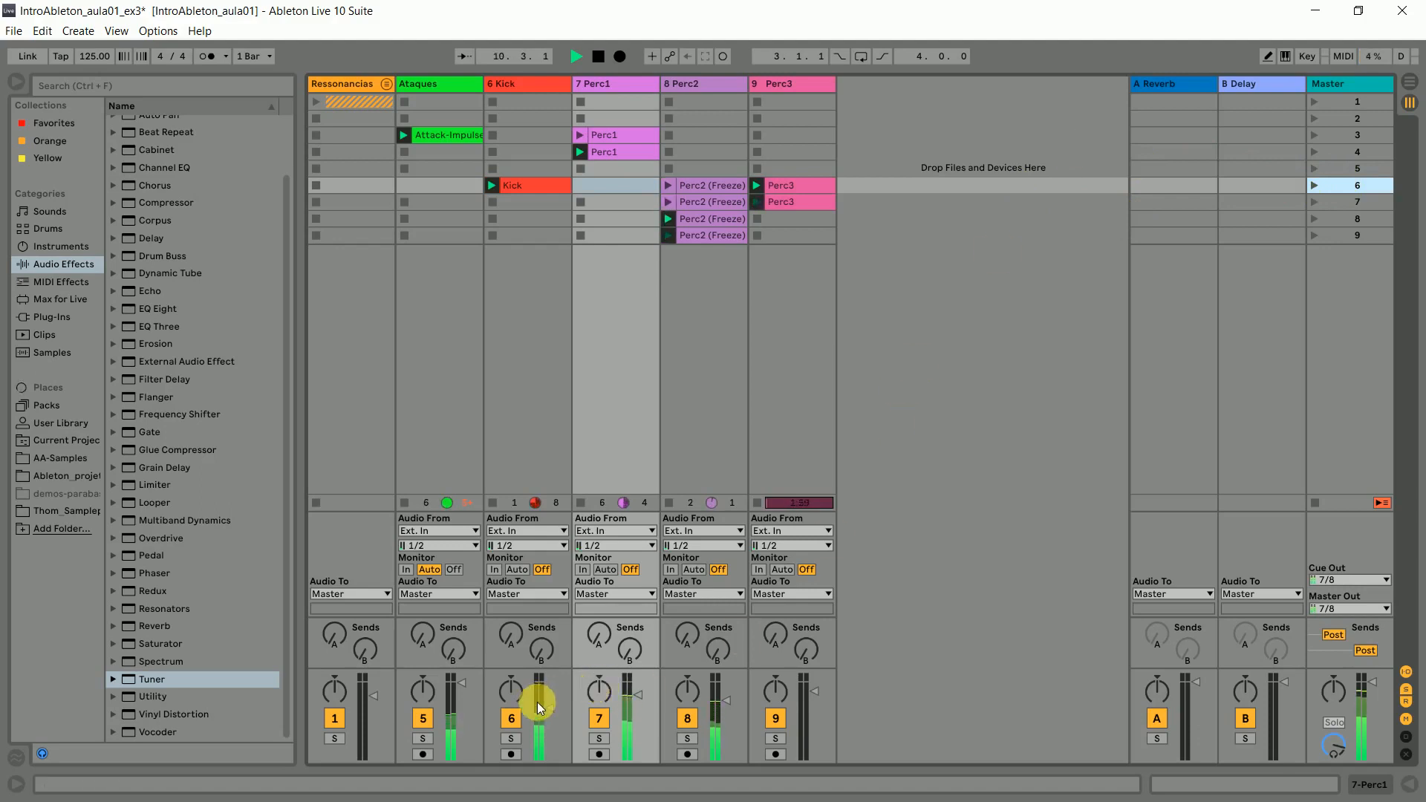
drag(550, 695, 550, 700)
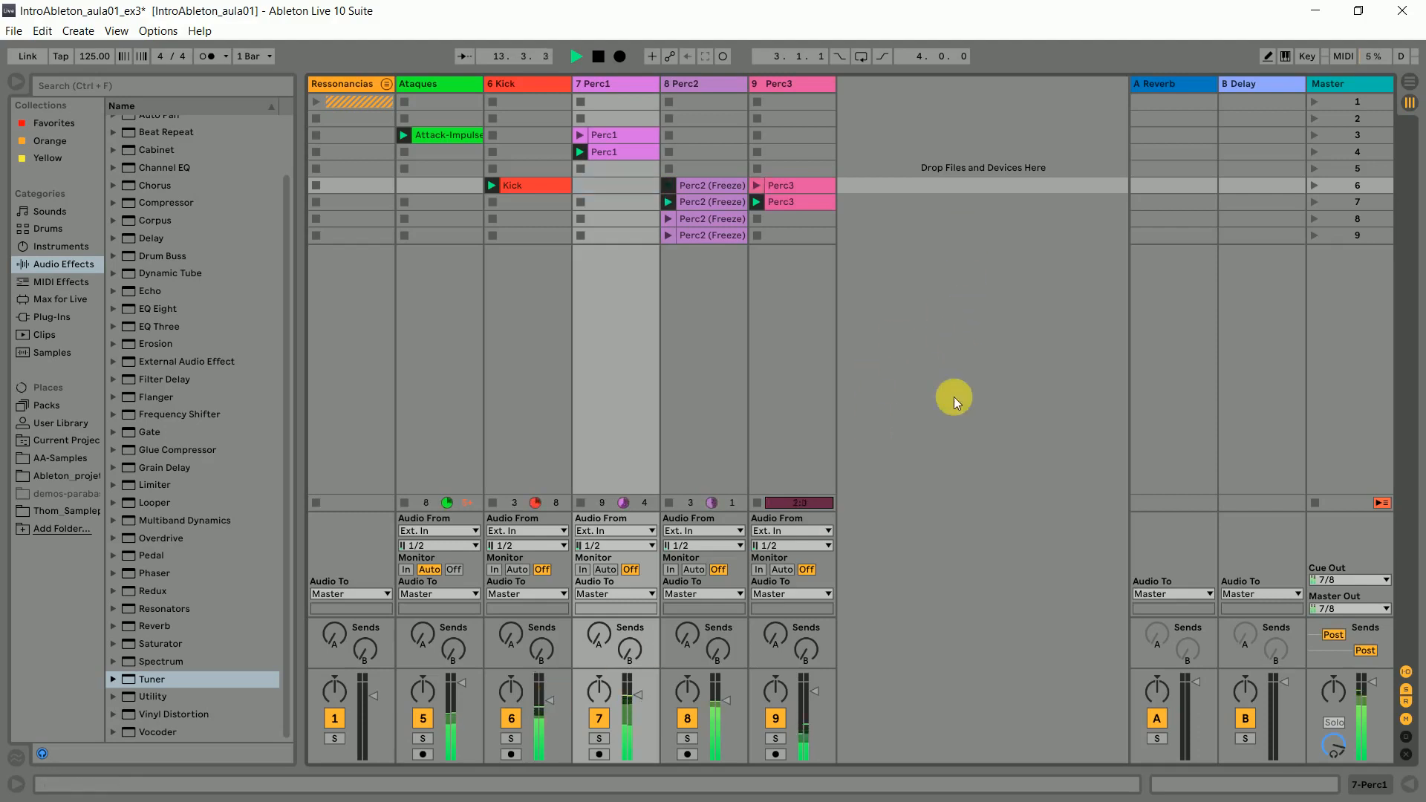
- Raise the Perc3 track's volume slightly during playback and stop playback
drag(815, 690, 814, 681)
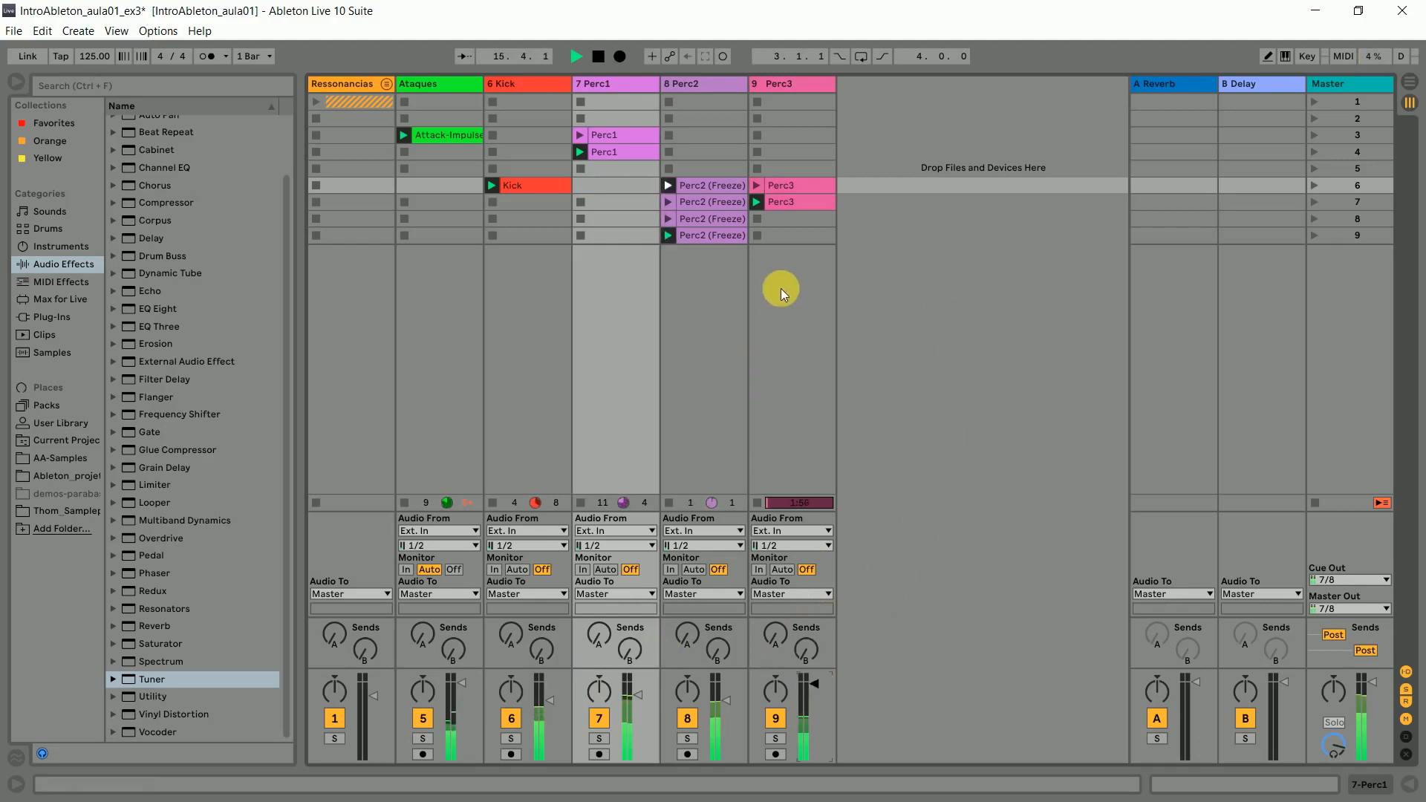
key(space)
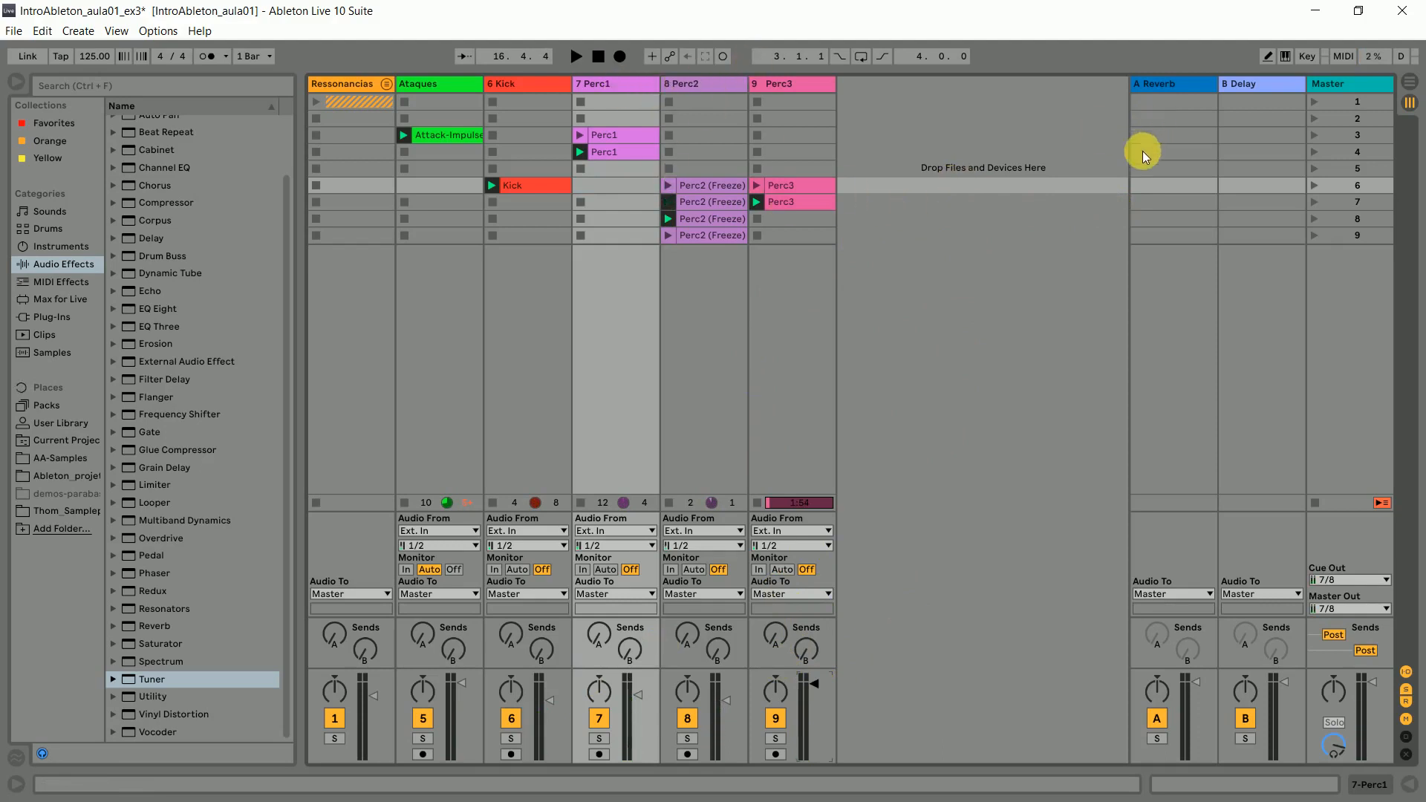
- Rename scene 3 as Sessao1 and colour scenes 3 and 4 blue
click(1348, 139)
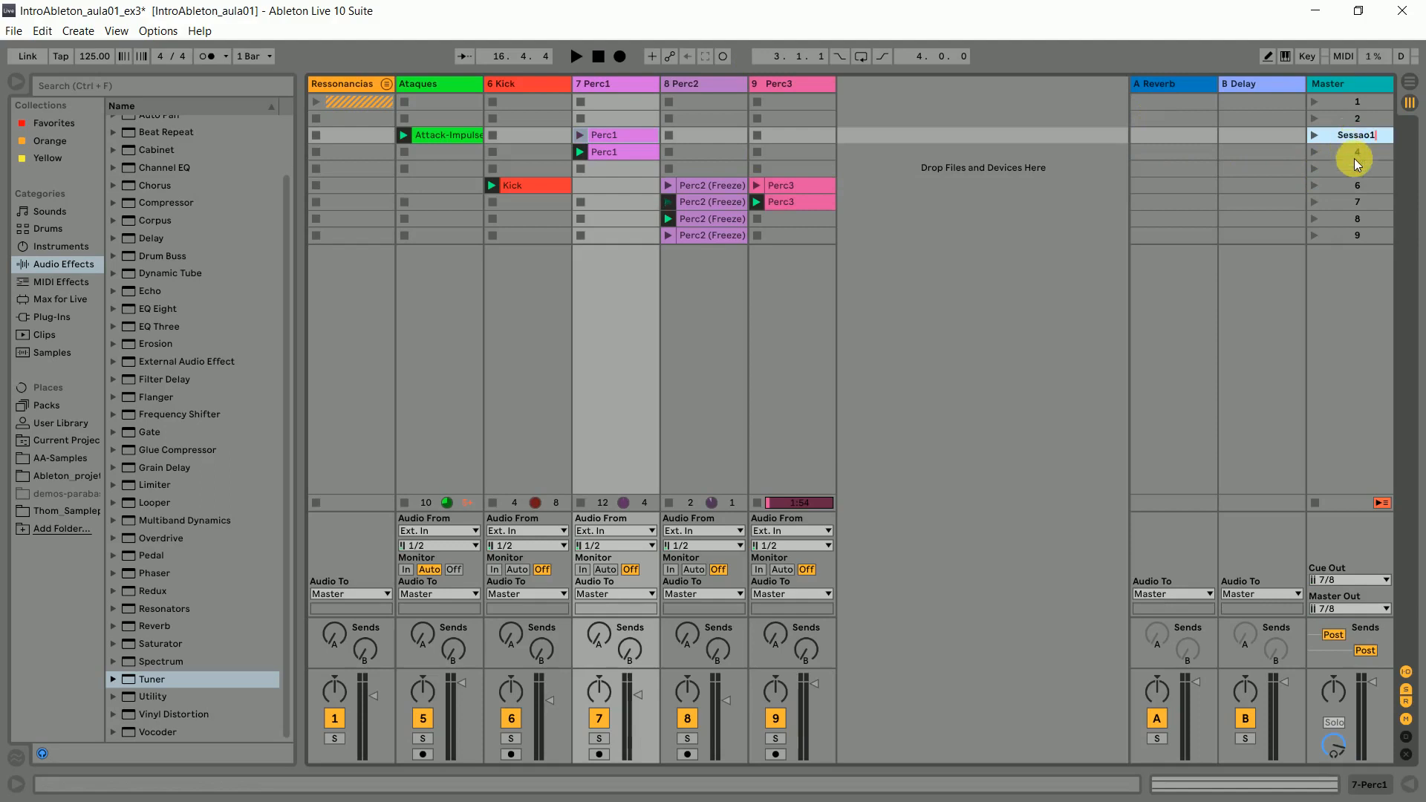
click(1358, 152)
shift+click(1353, 138)
right_click(1357, 143)
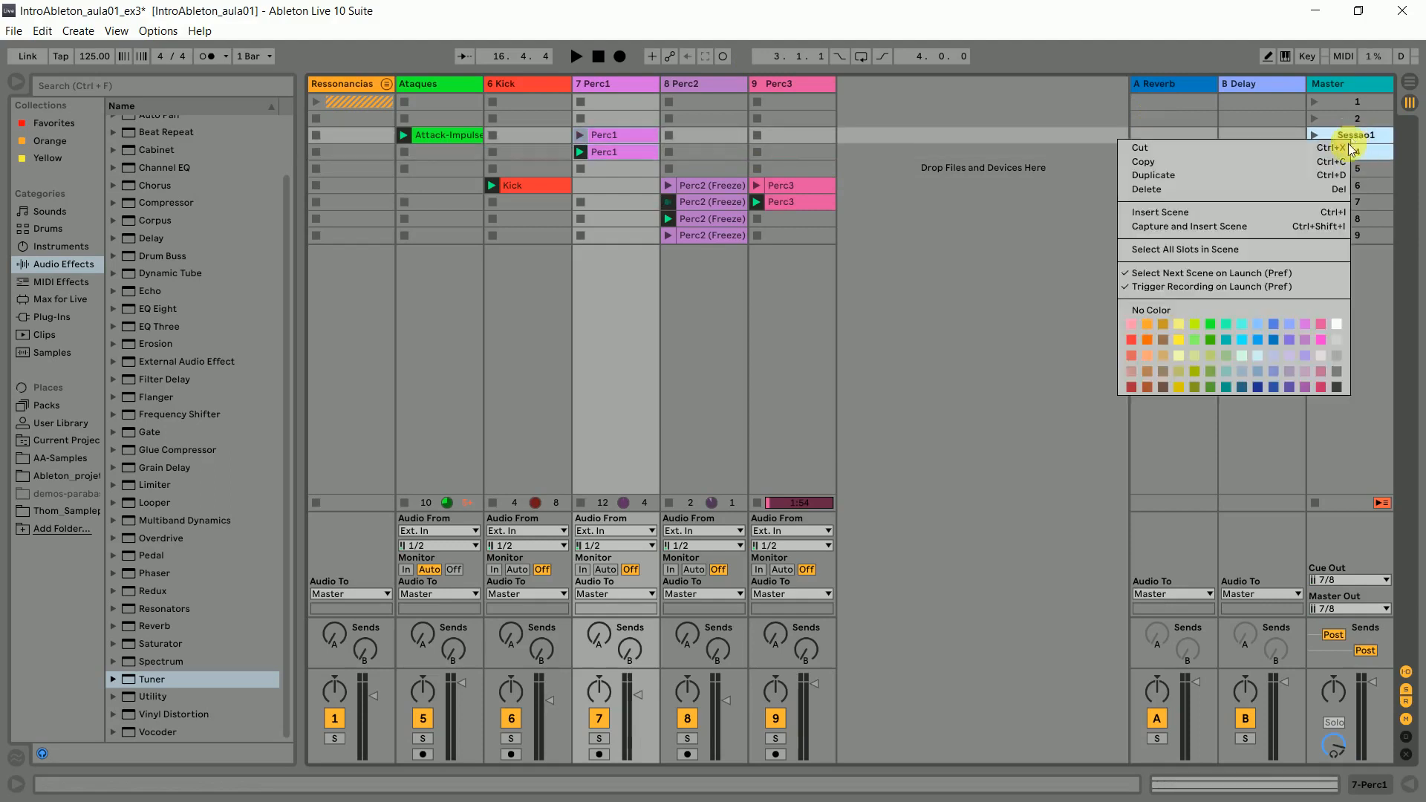
click(1258, 346)
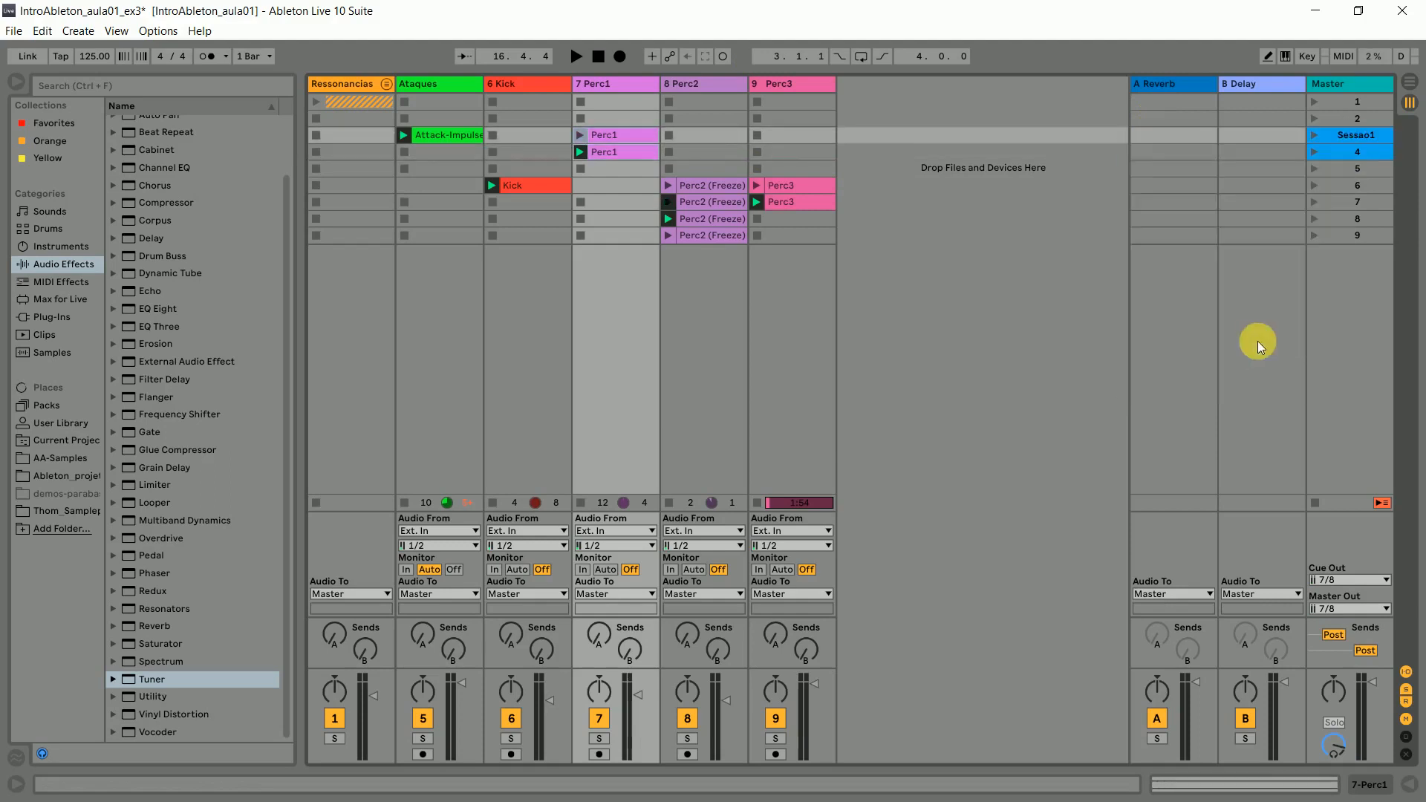
- Colour scenes 6 to 9 orange and rename scene 6 as Sessao 2
click(1345, 186)
click(1344, 233)
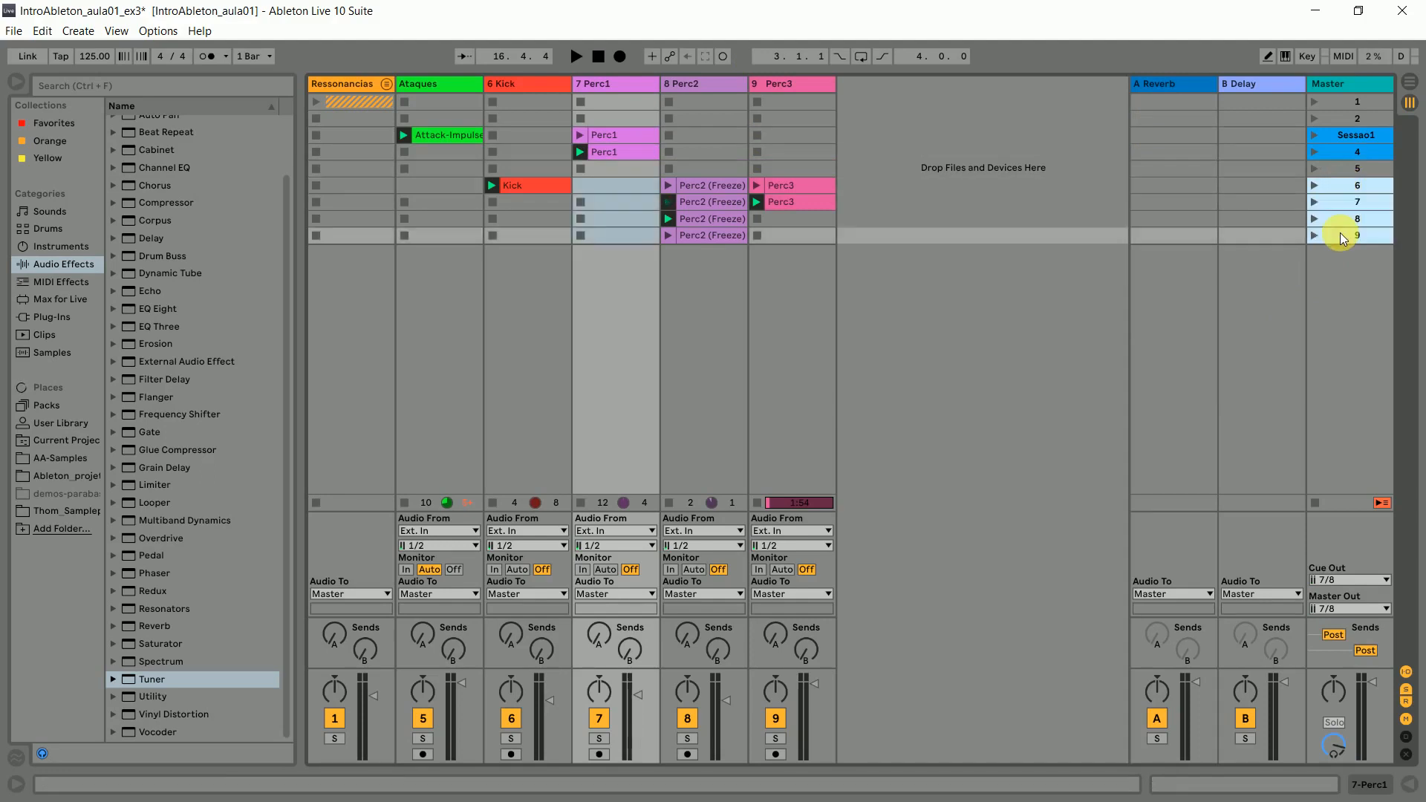
right_click(1341, 234)
click(1346, 188)
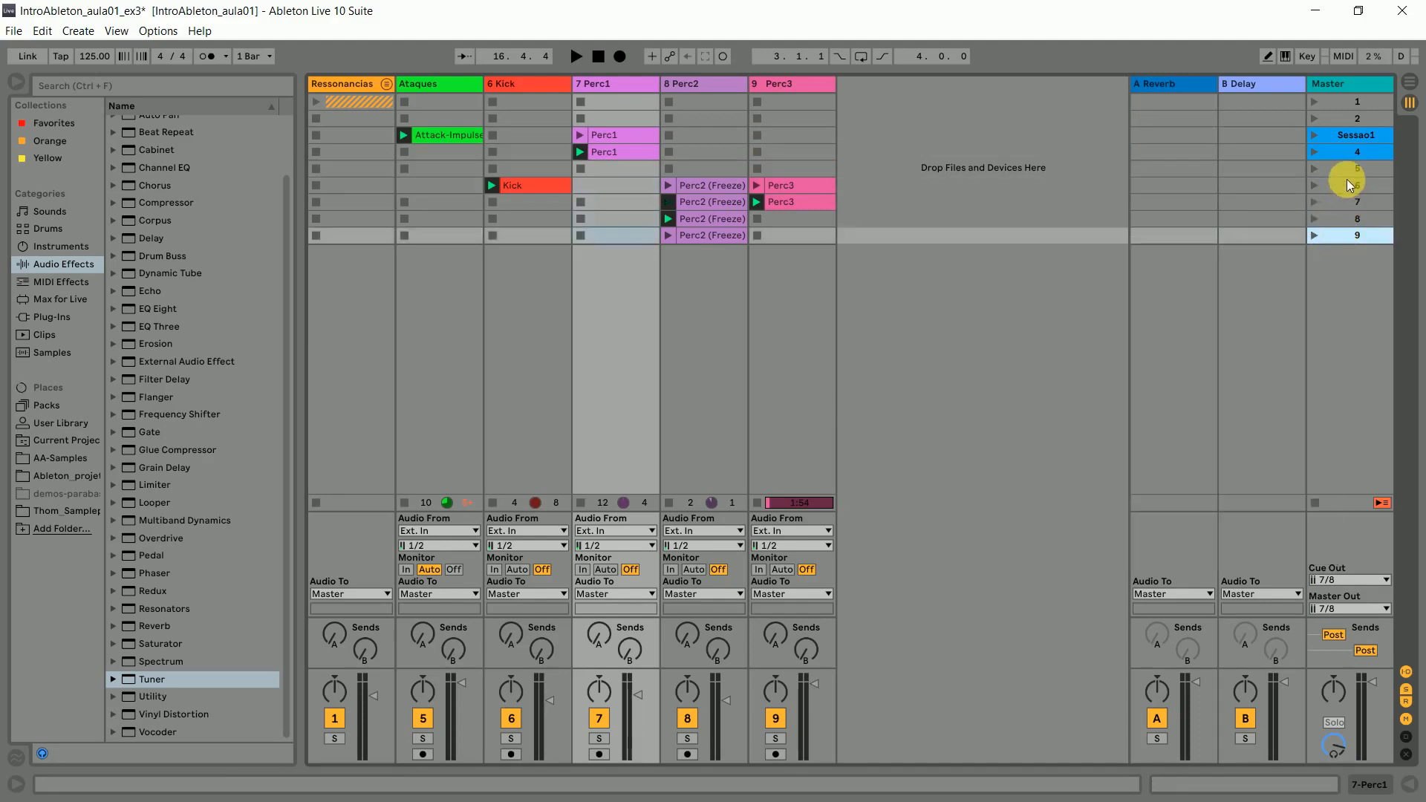
click(1346, 184)
shift+click(1347, 235)
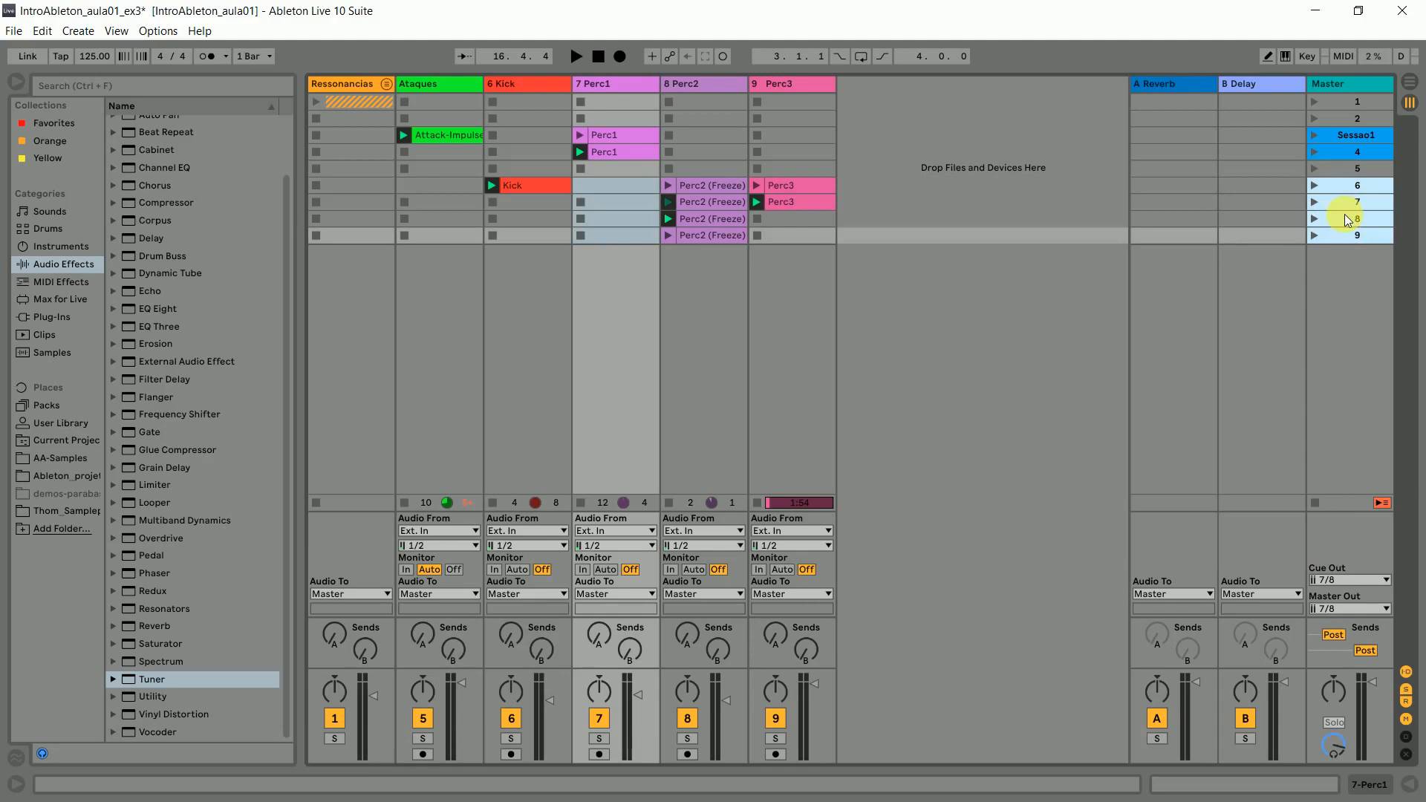
right_click(1347, 220)
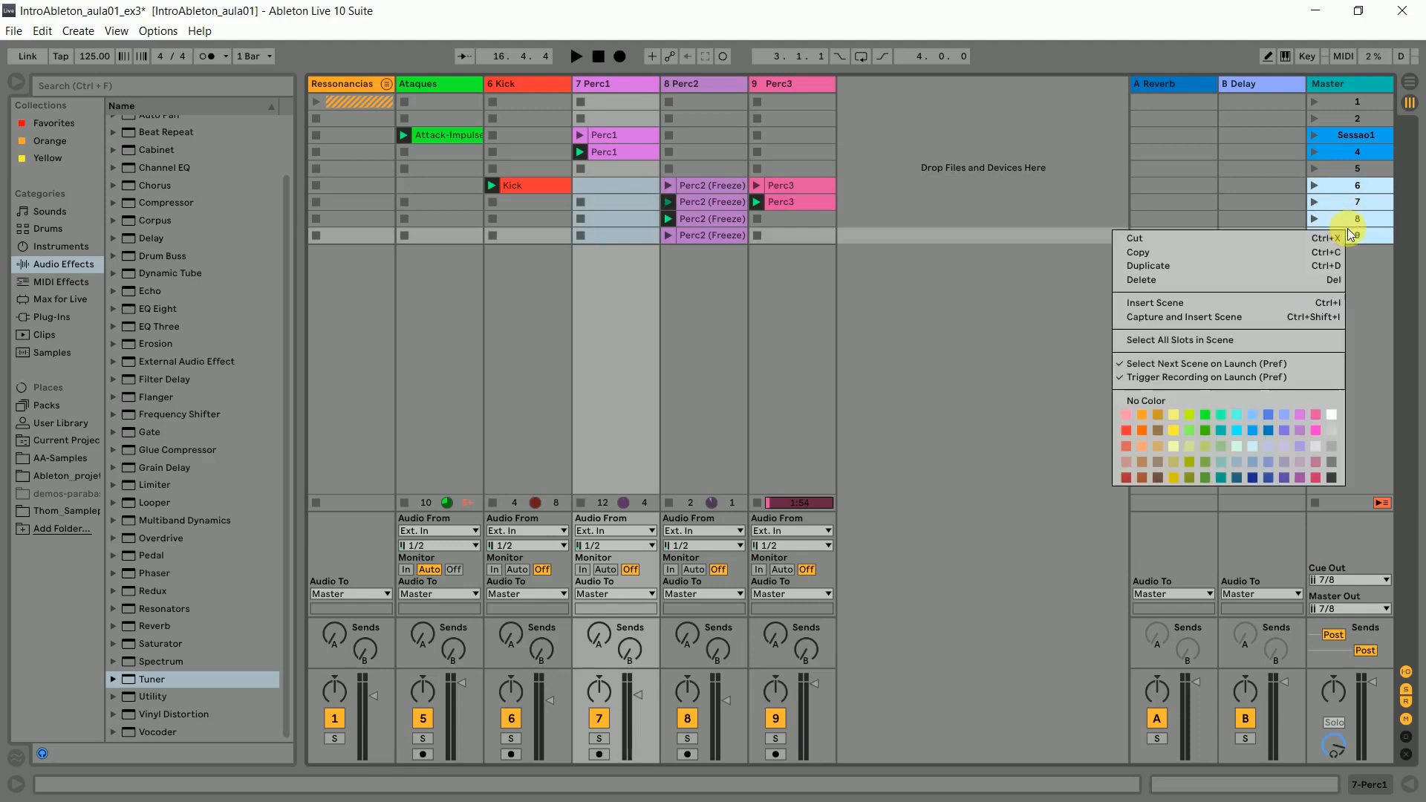
click(1143, 432)
click(1348, 187)
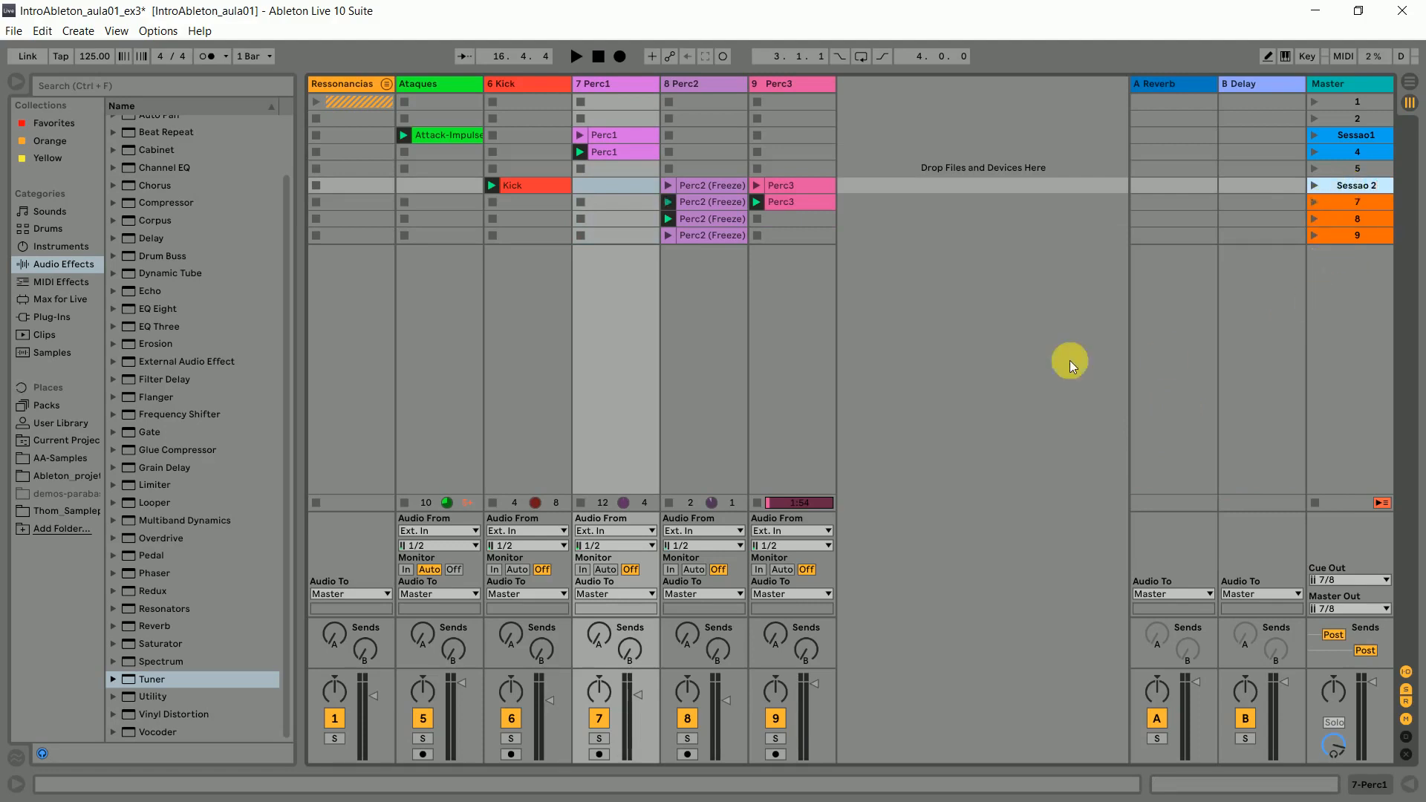
click(1009, 355)
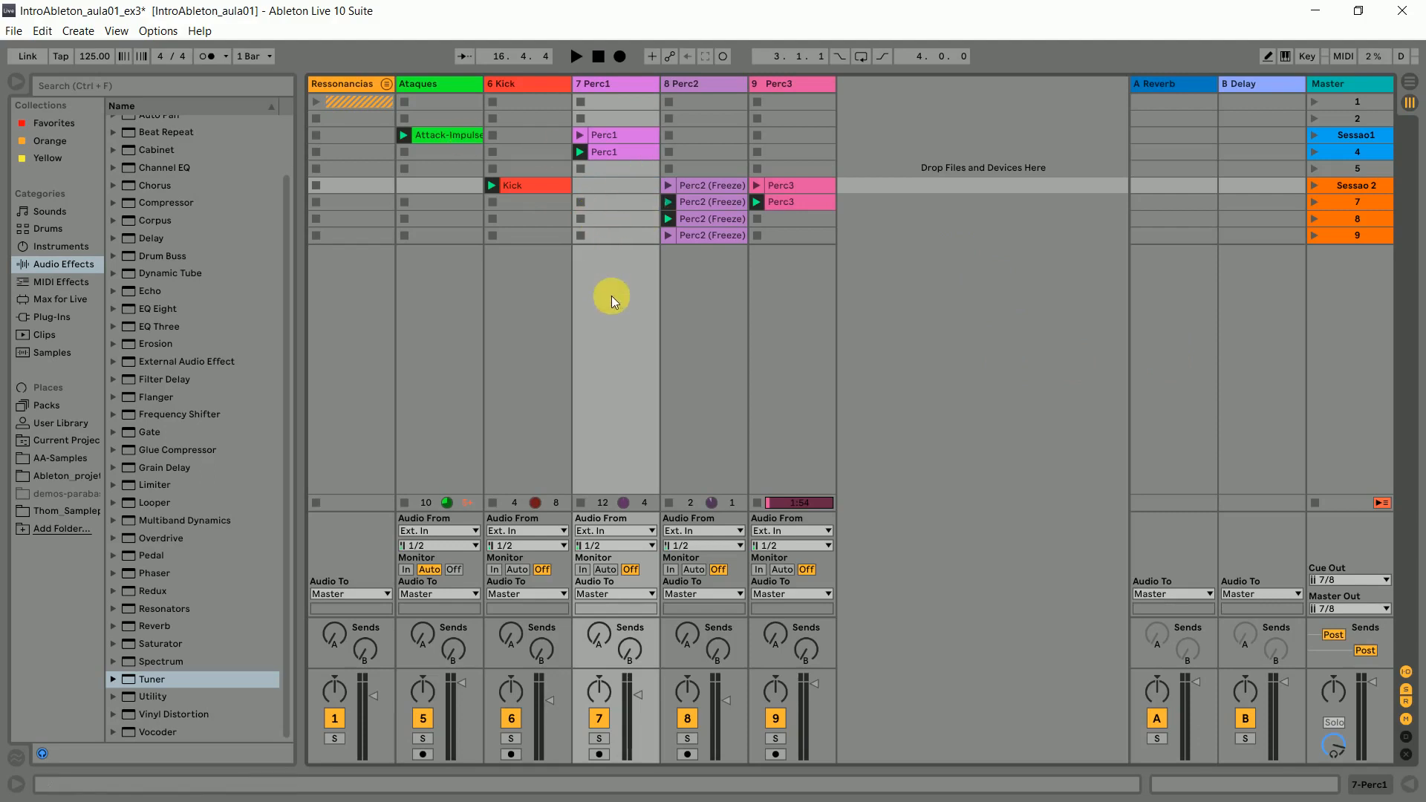
- Unfold the Ressonancias group and move its Grave, Medio and Agudo clips from scene 1 down to scene 10
click(386, 85)
drag(426, 121, 607, 302)
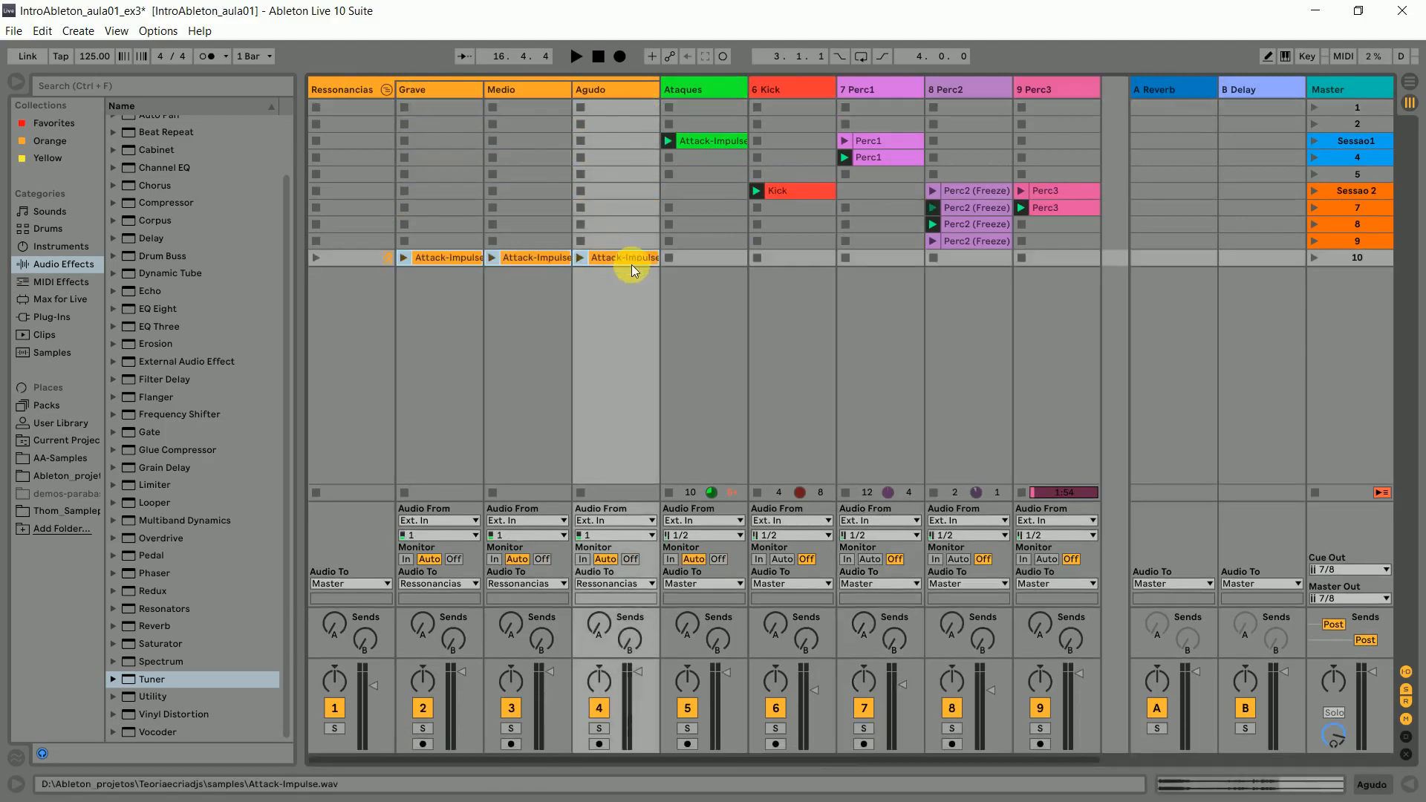
click(704, 293)
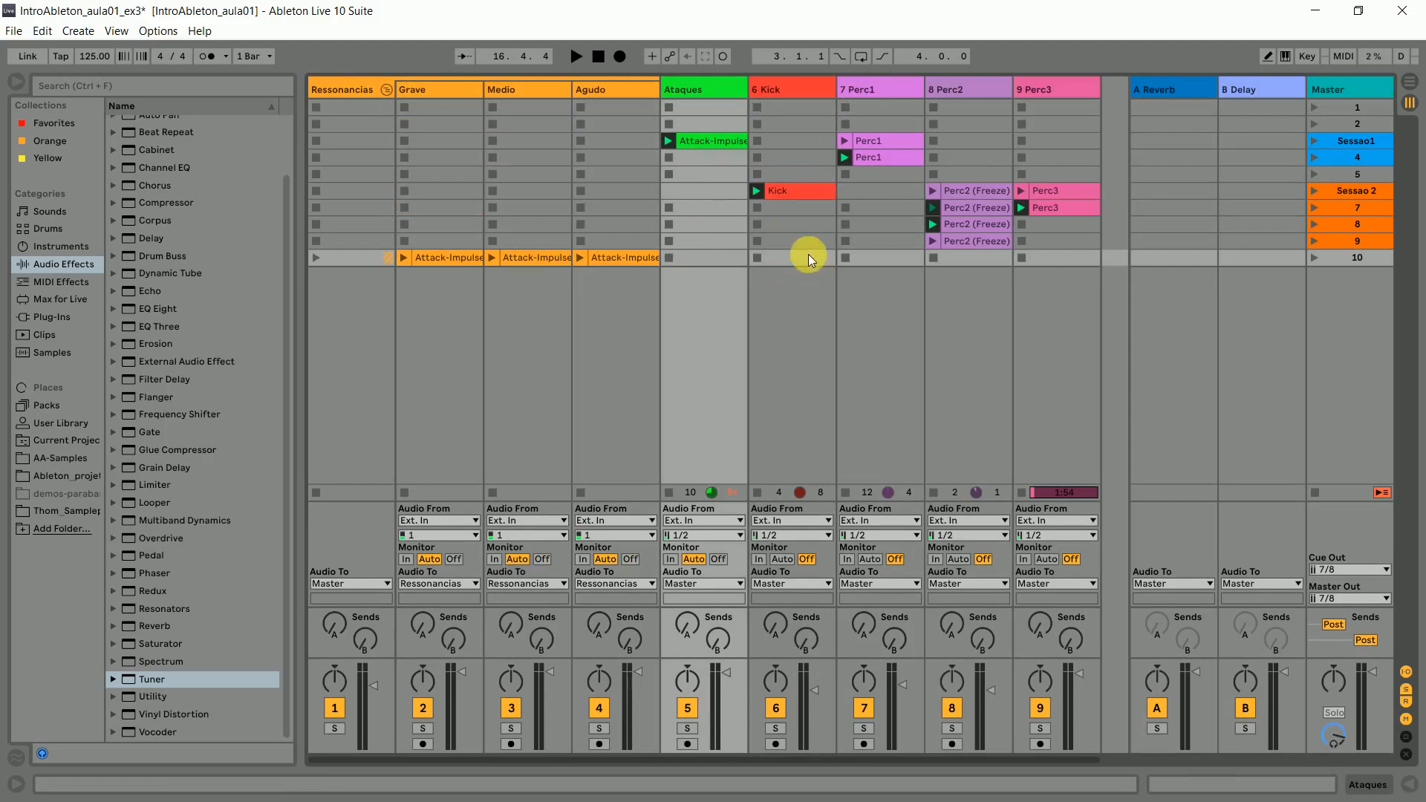
- Remove the stop buttons from the empty scene 10 slots of the Ataques, Perc3 and Kick tracks
click(722, 257)
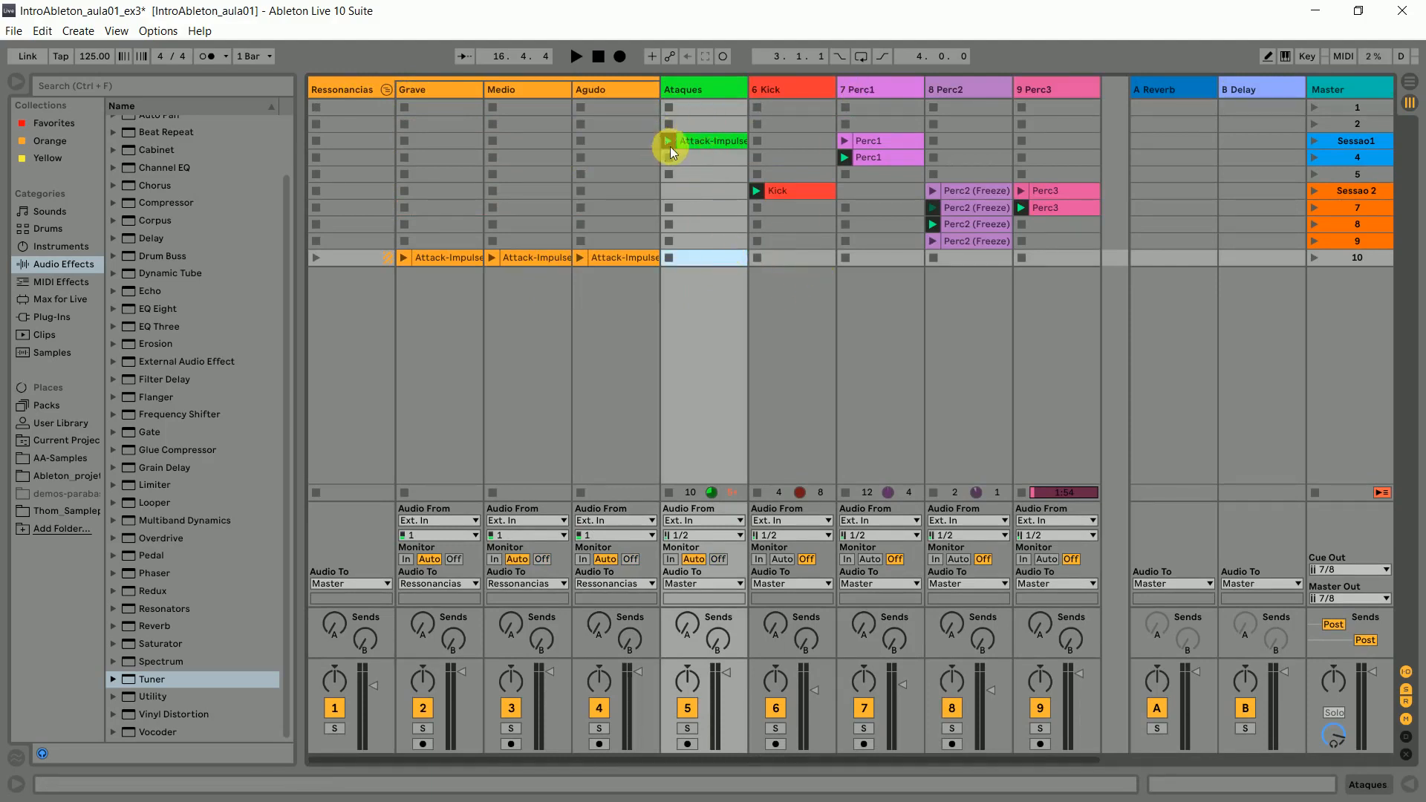
key(ctrl+e)
click(1055, 257)
click(1054, 208)
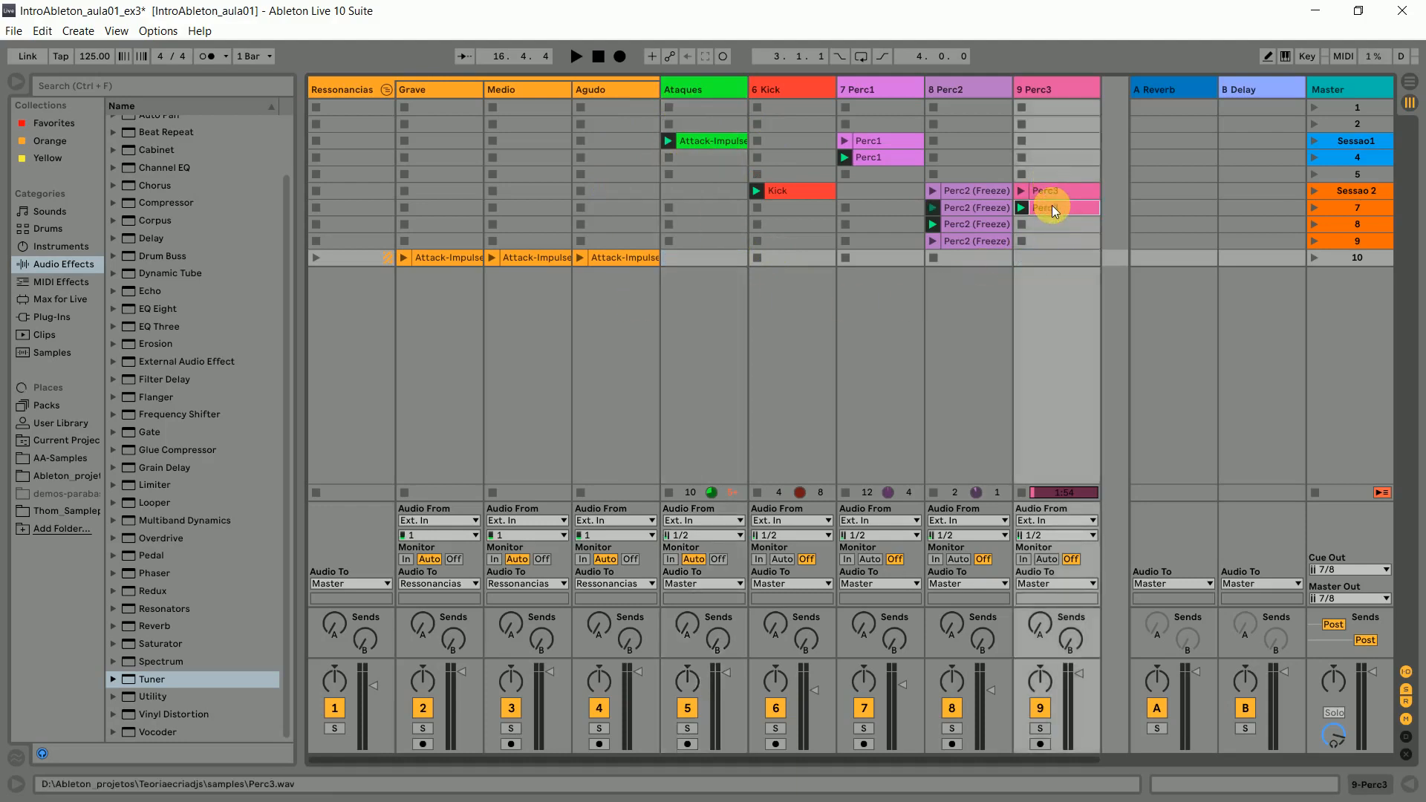
click(951, 258)
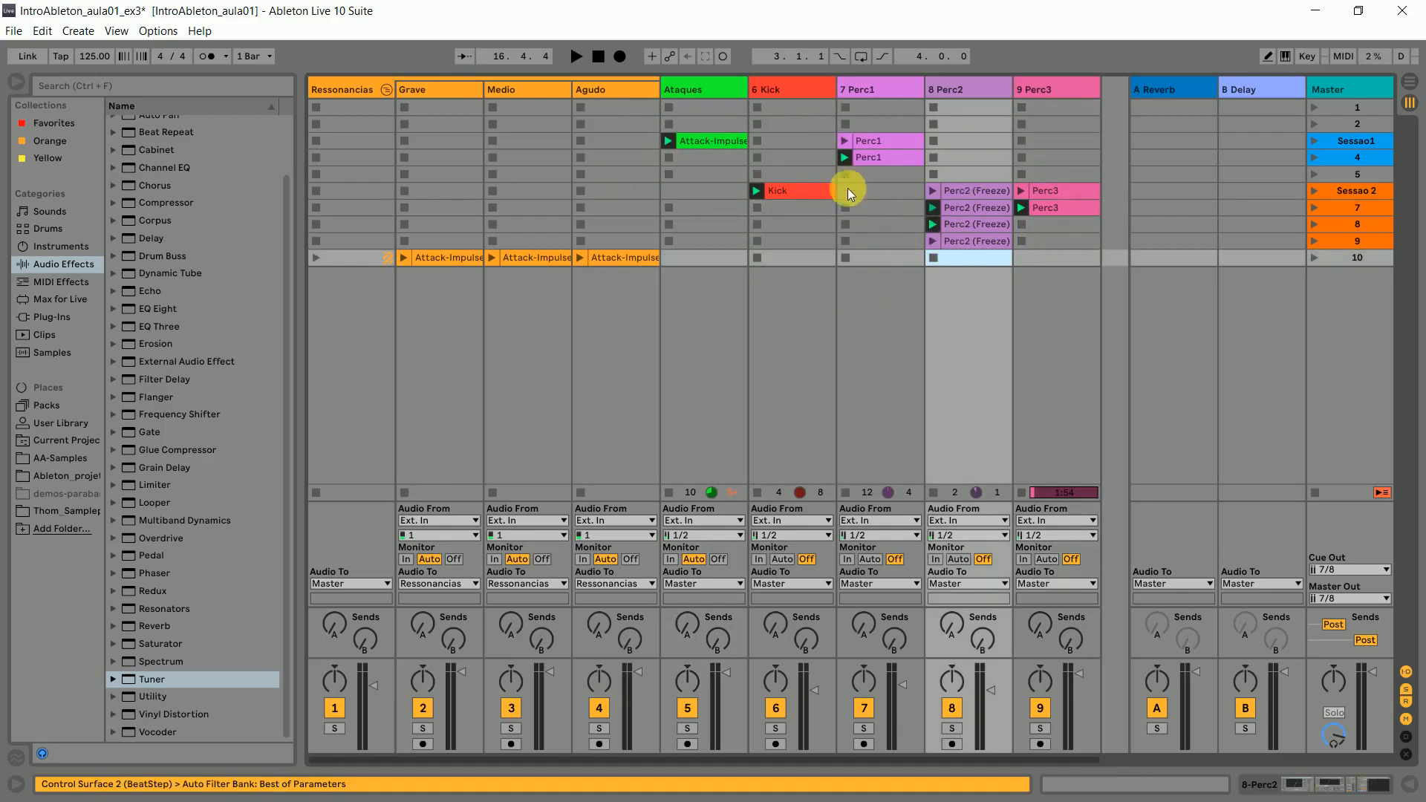
click(782, 257)
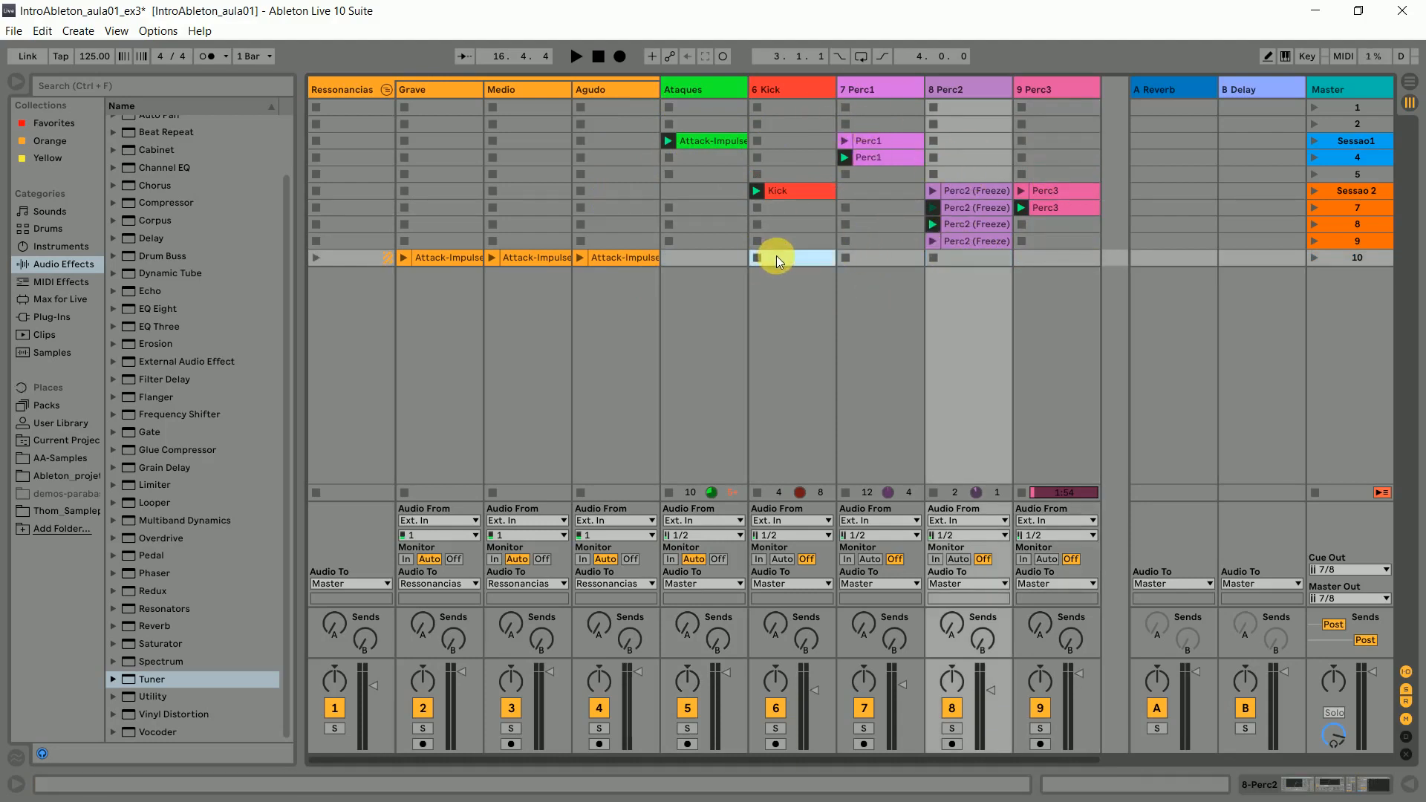
click(943, 353)
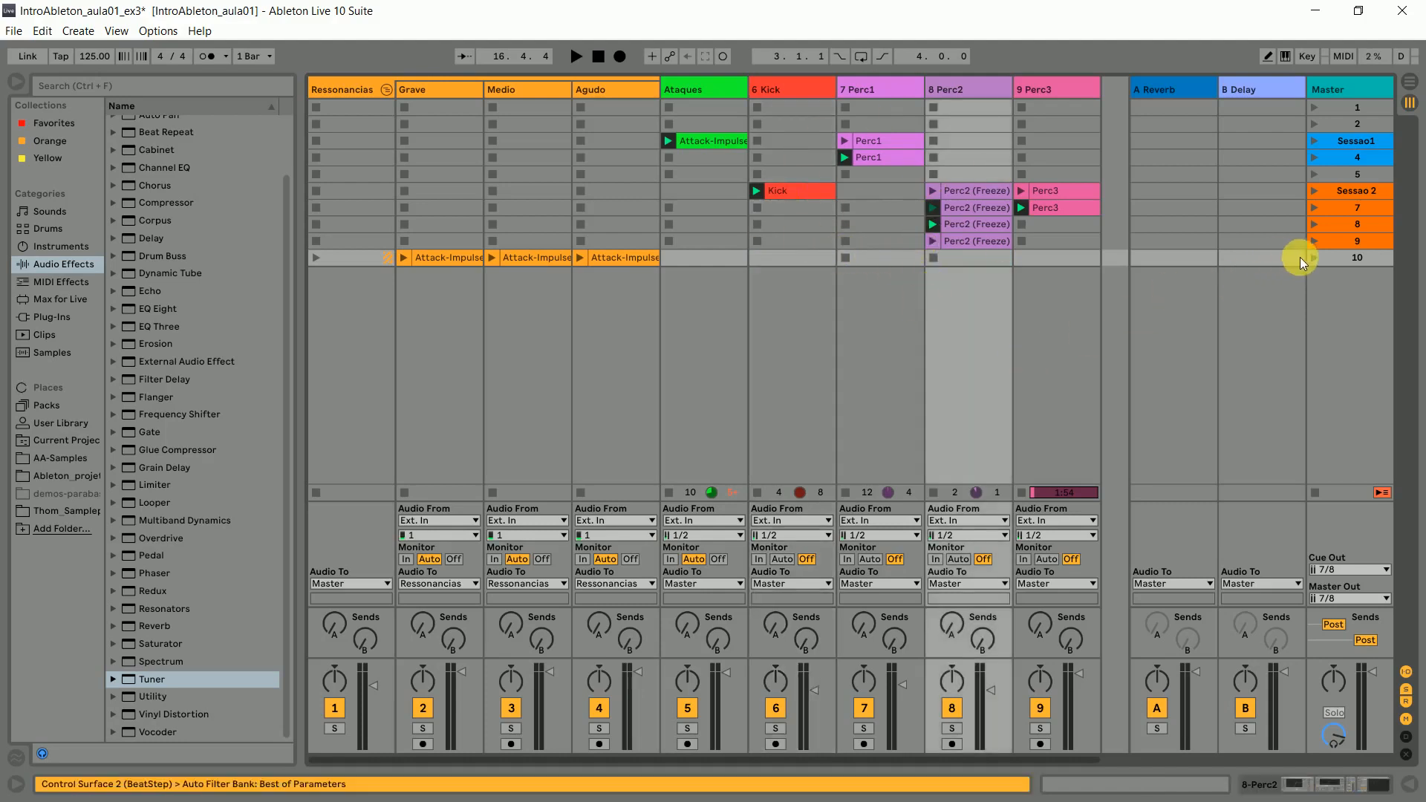
- Rename scene 10 as Sessào3, launch Sessao1, and colour the Sessào3 scene pale mauve during playback
click(1354, 257)
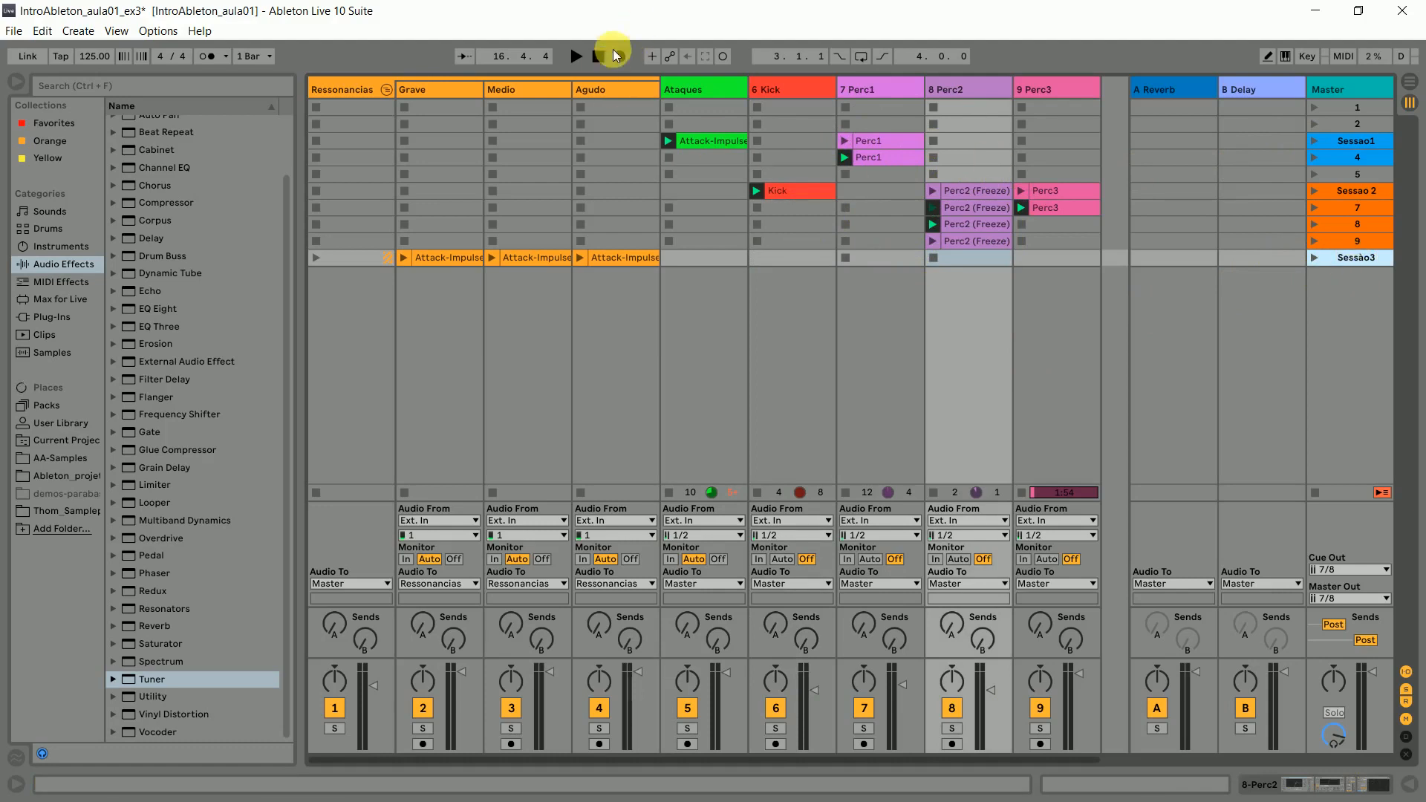
click(1315, 144)
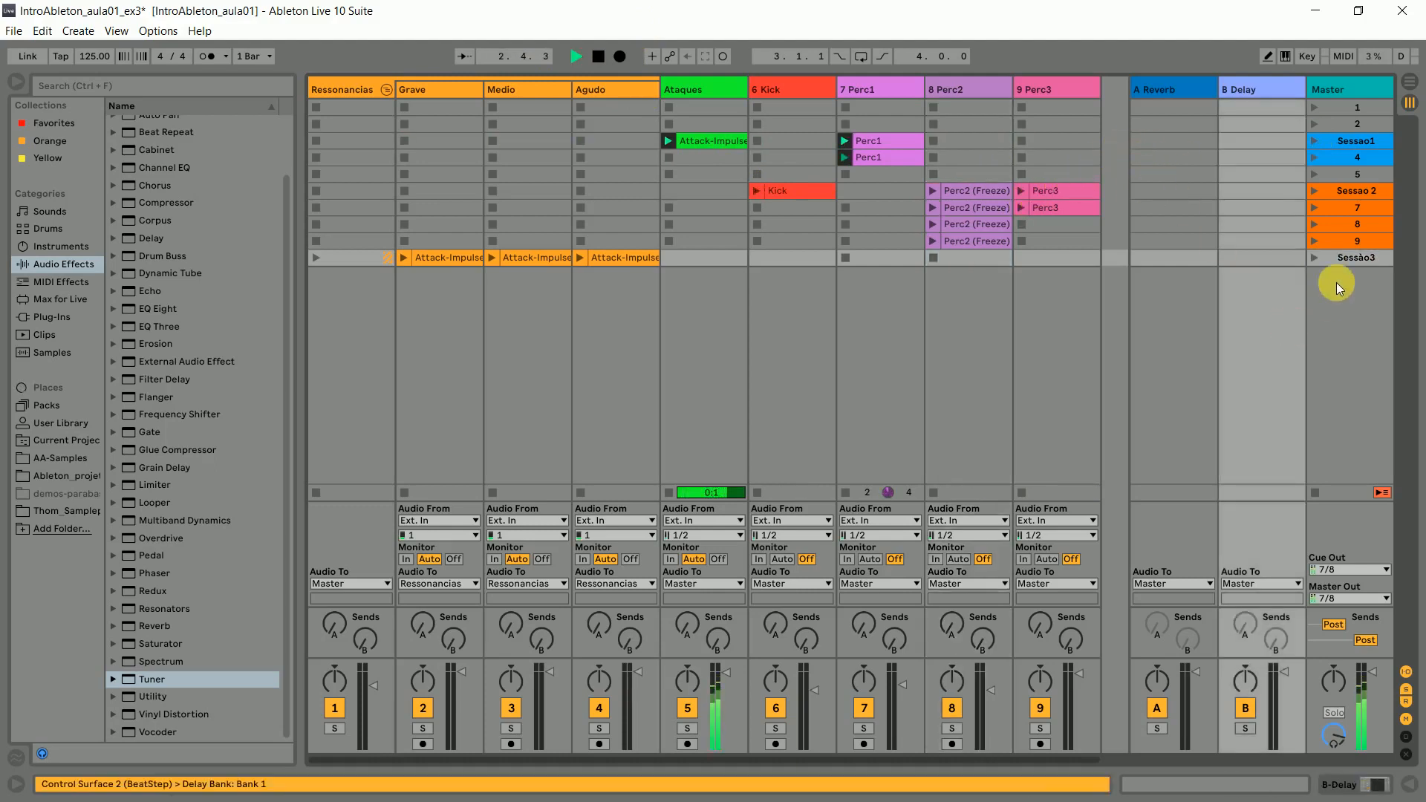
right_click(1339, 259)
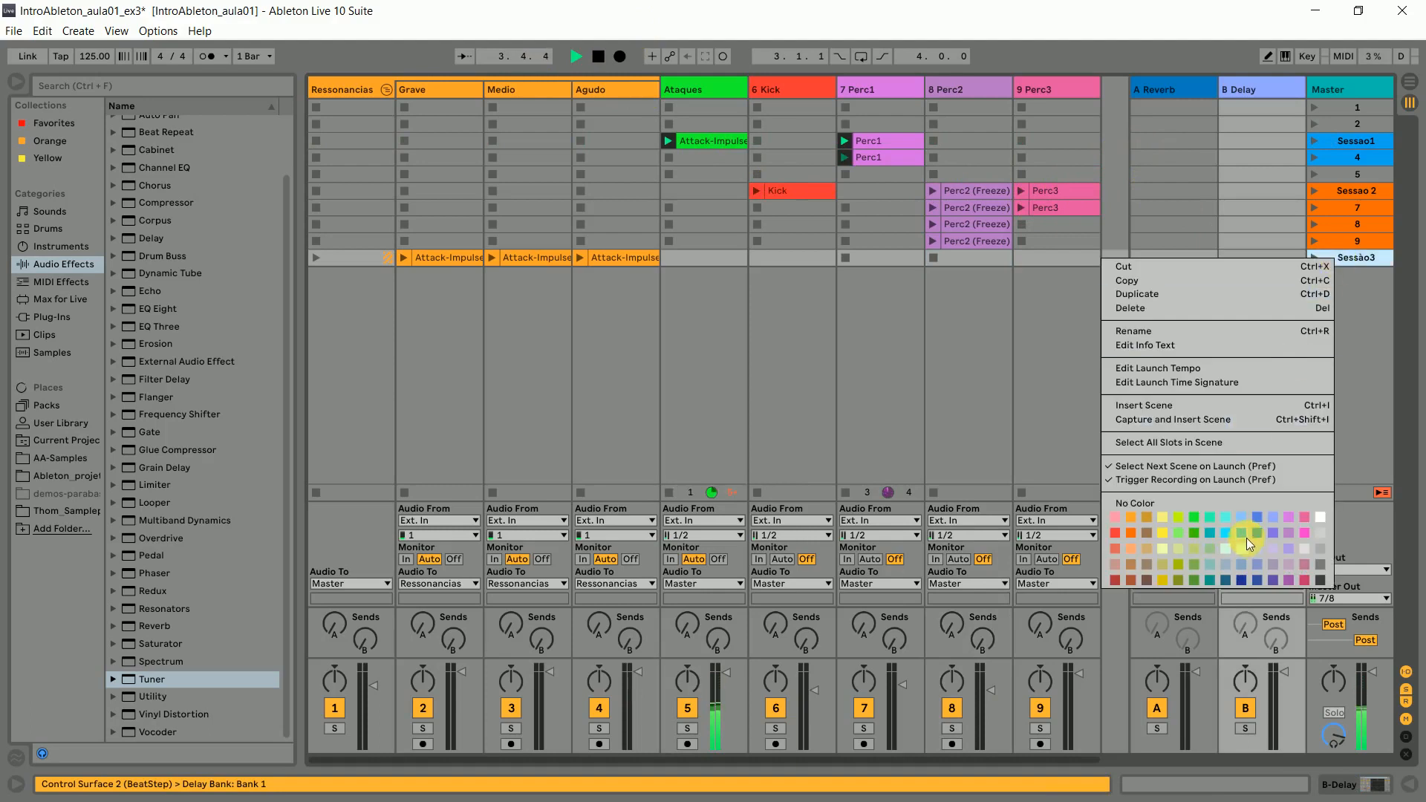
click(1287, 568)
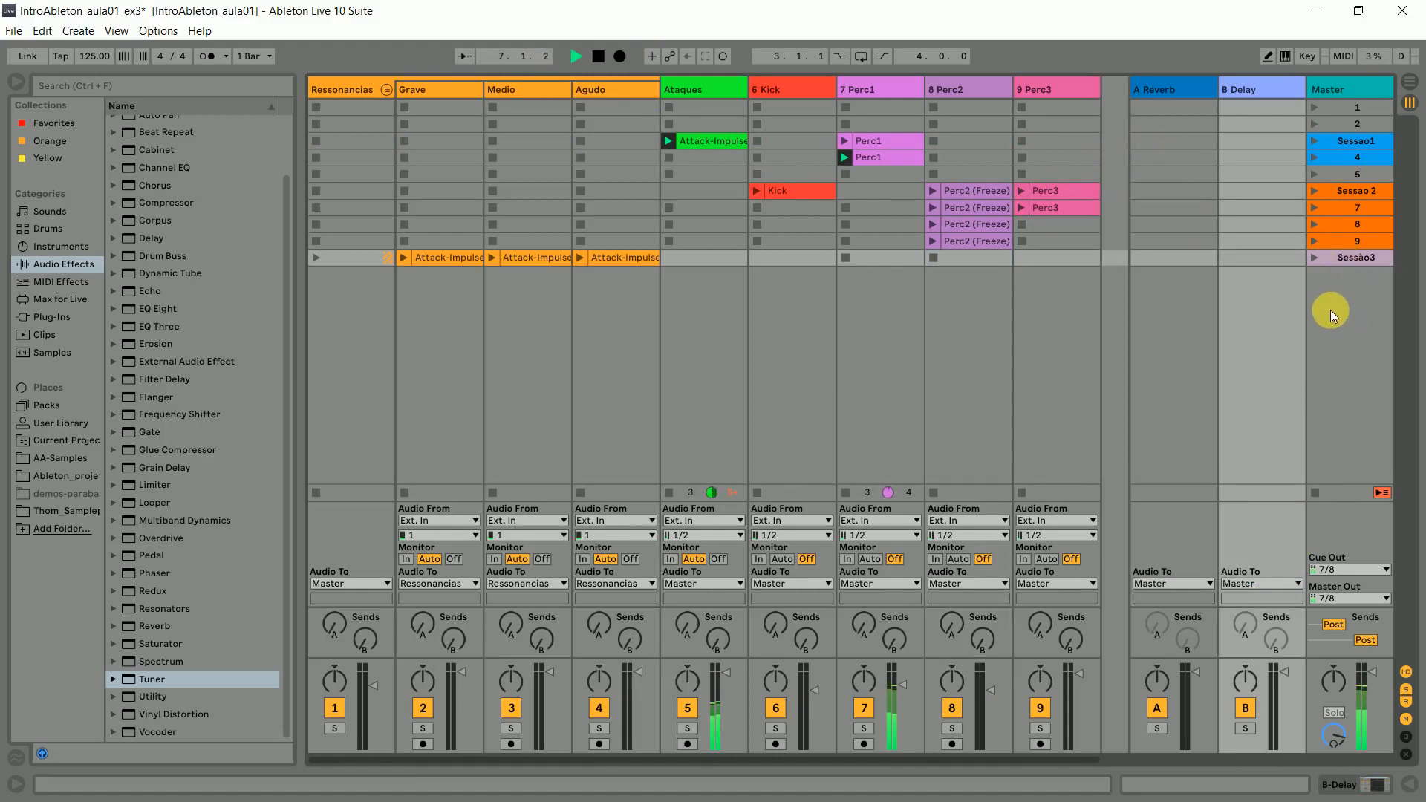
- Launch Sessao 2 followed by Sessào3, and stop the Kick clip during playback
click(1335, 195)
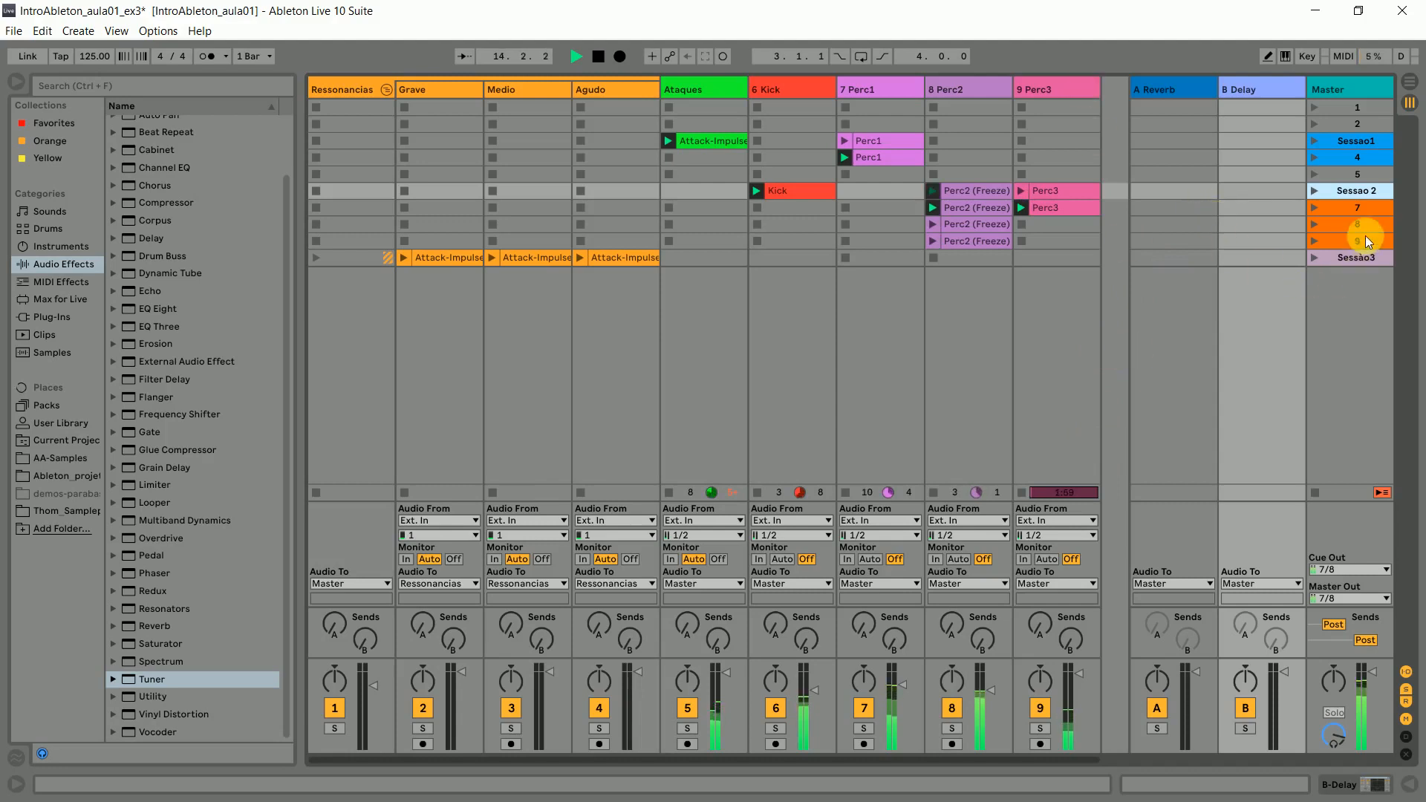
click(1314, 260)
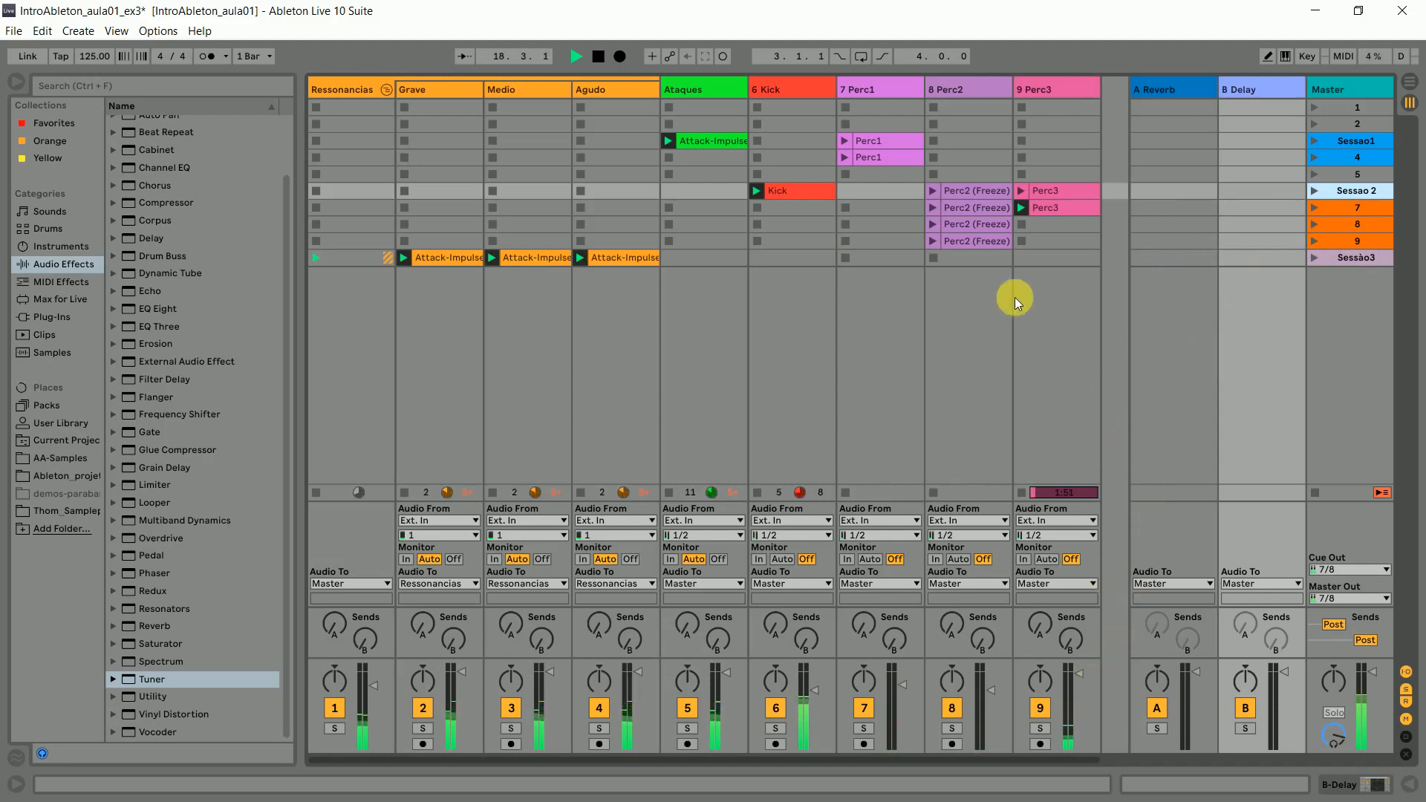
click(758, 239)
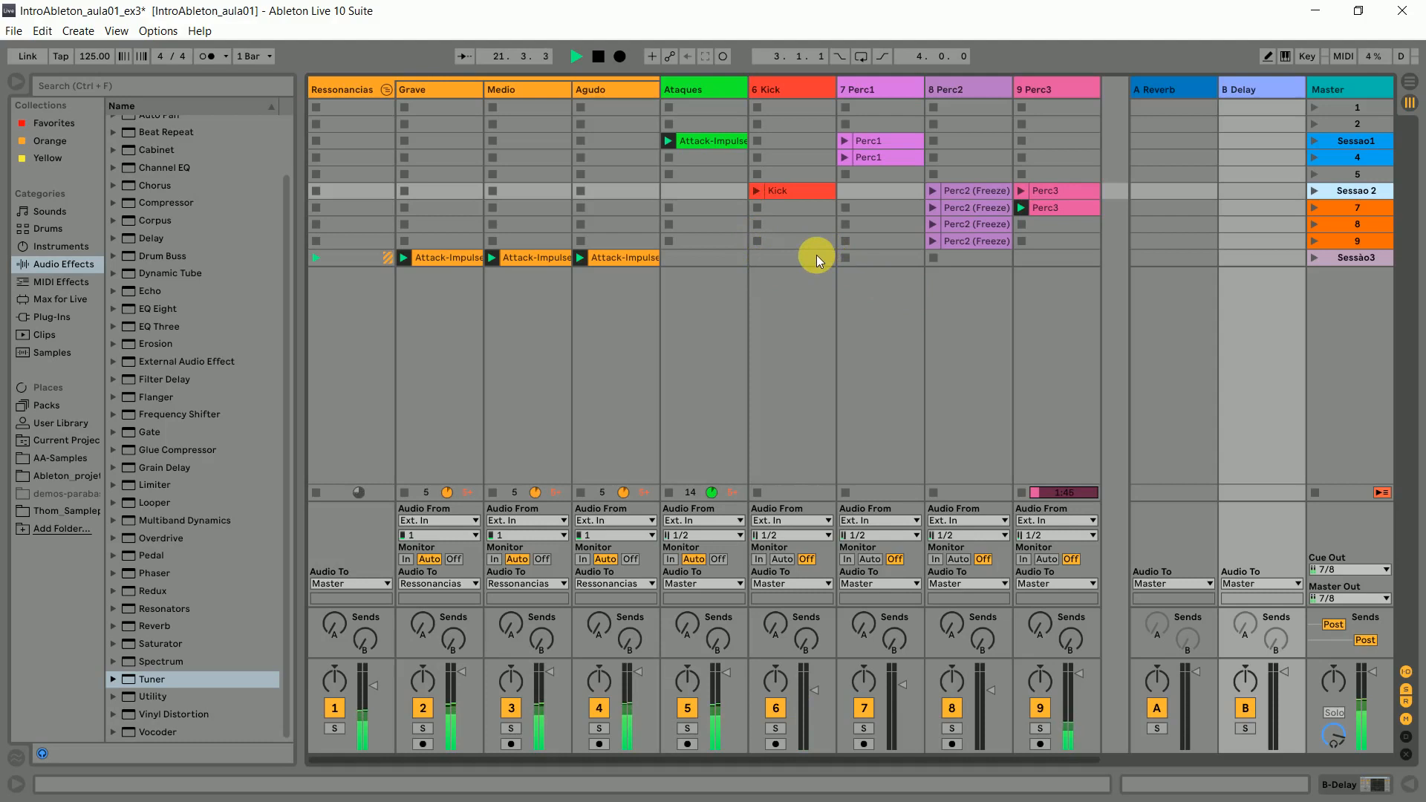
- Stop playback and restore the stop button in the Kick track's empty Sessào3 slot
click(817, 260)
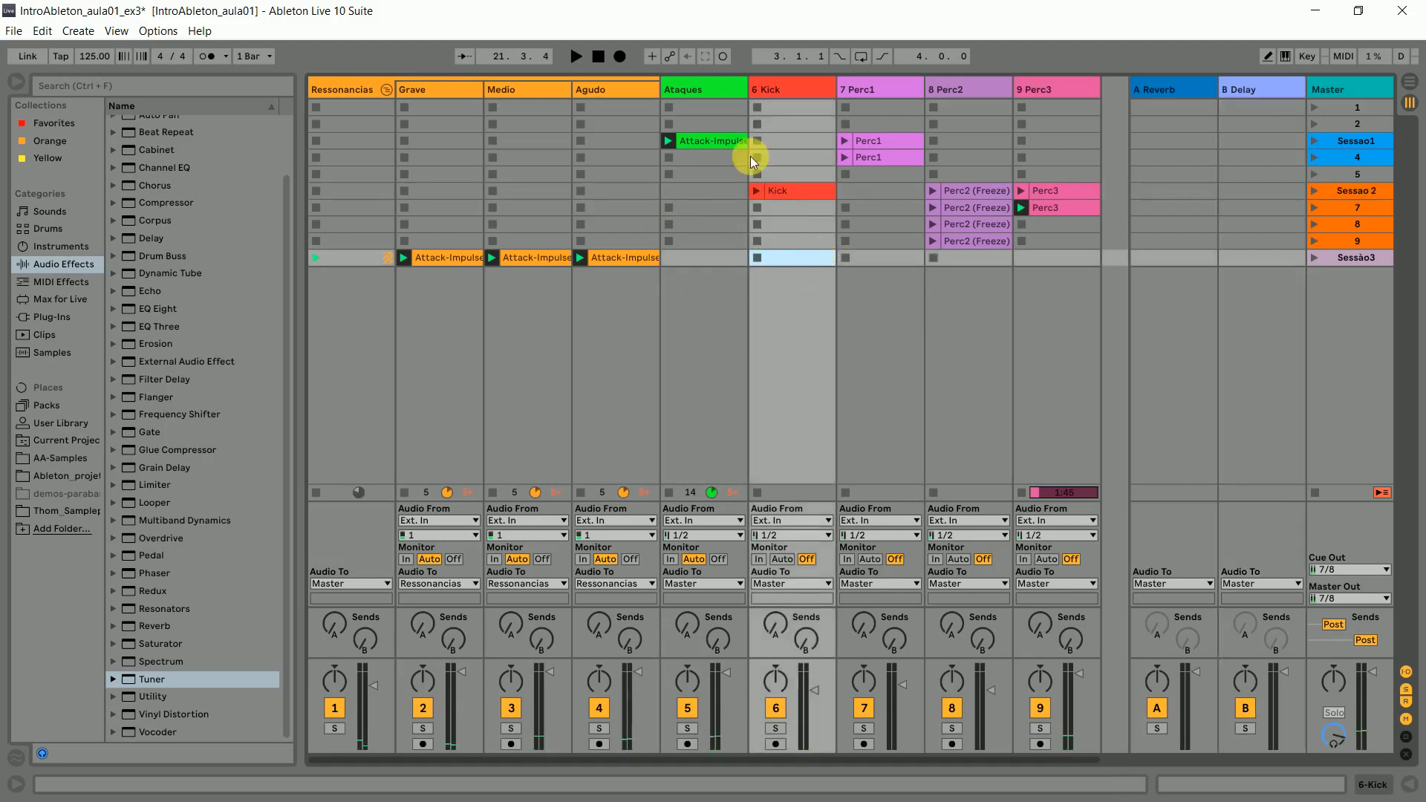
click(816, 296)
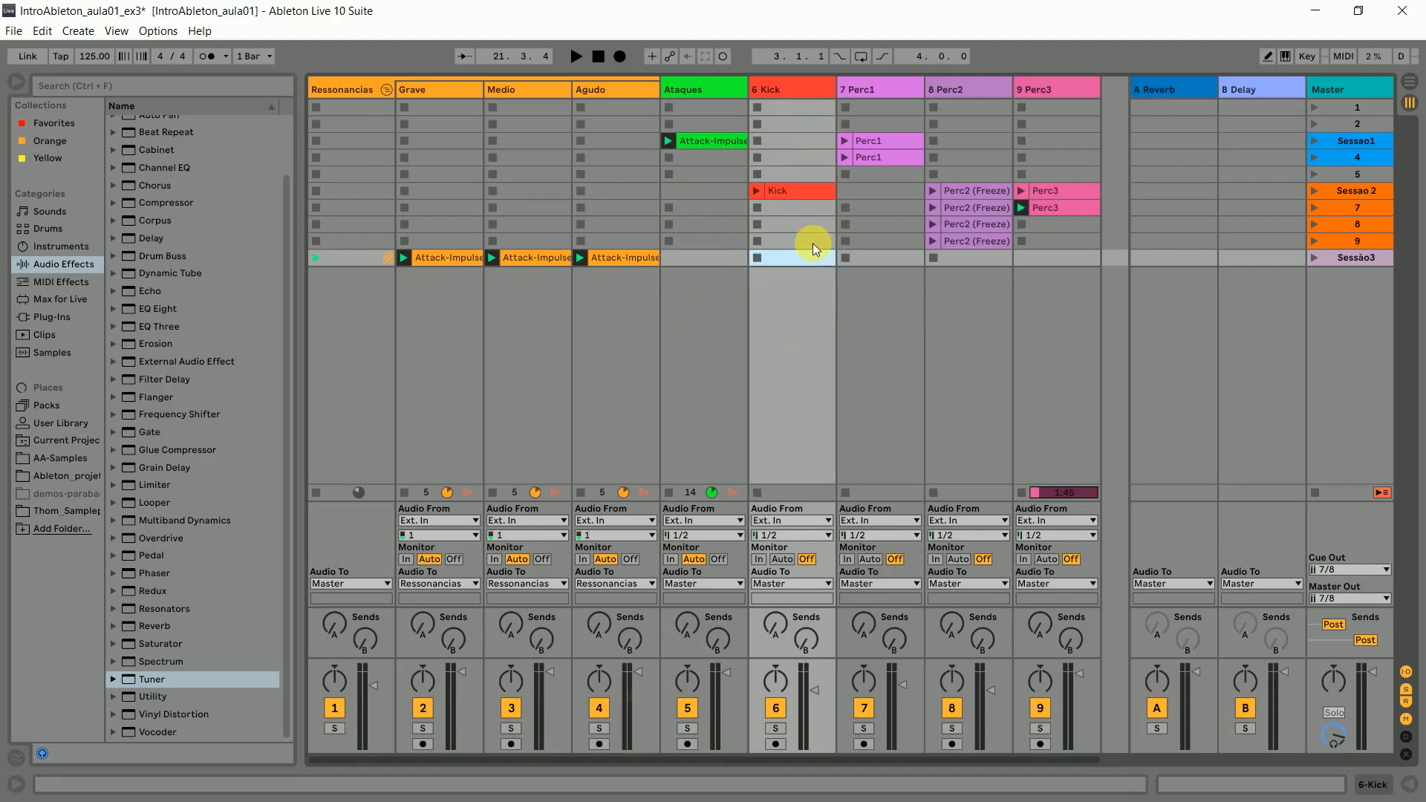
click(891, 257)
click(988, 259)
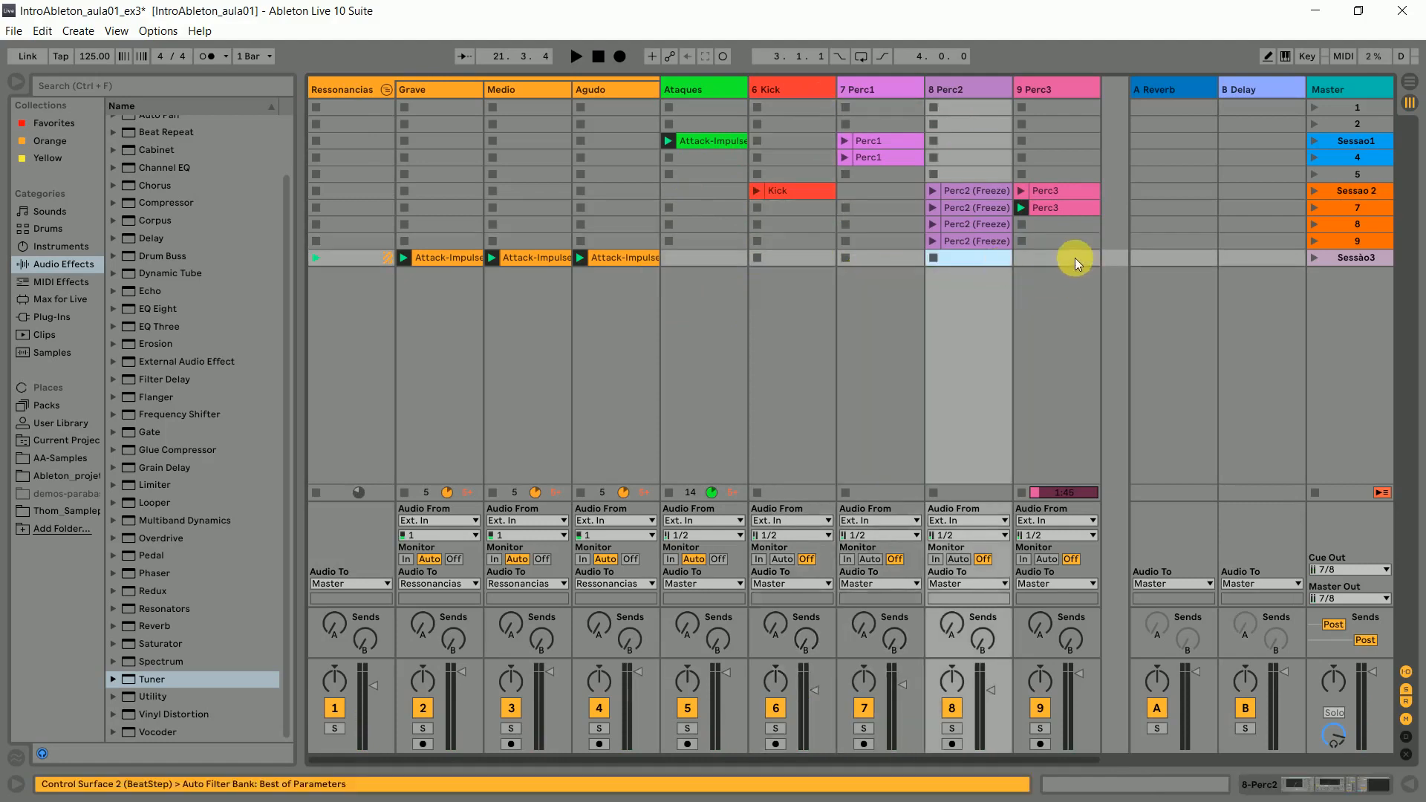
- Launch the Sessào3 scene to hear its transition, and fold the Ressonancias group after stopping playback
click(1316, 260)
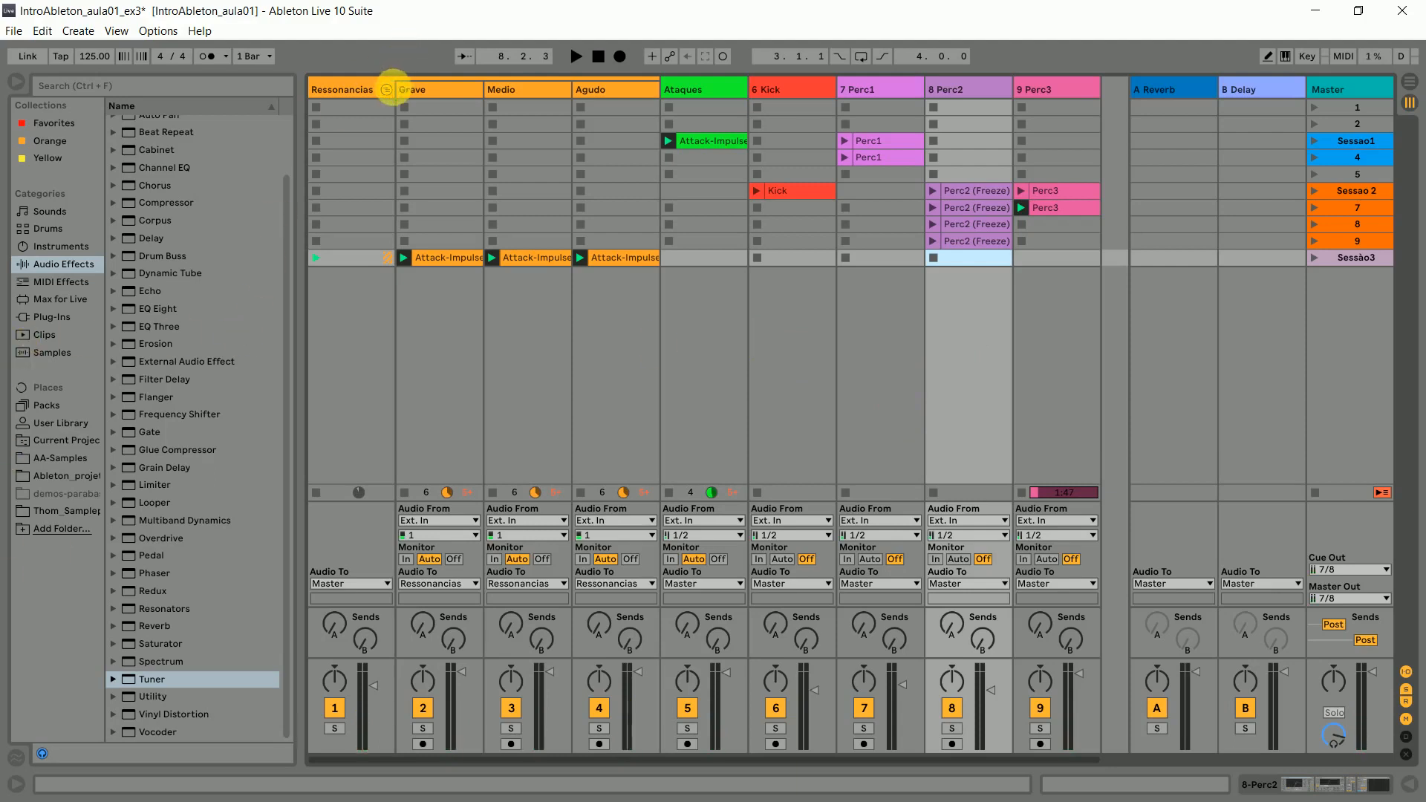
click(386, 90)
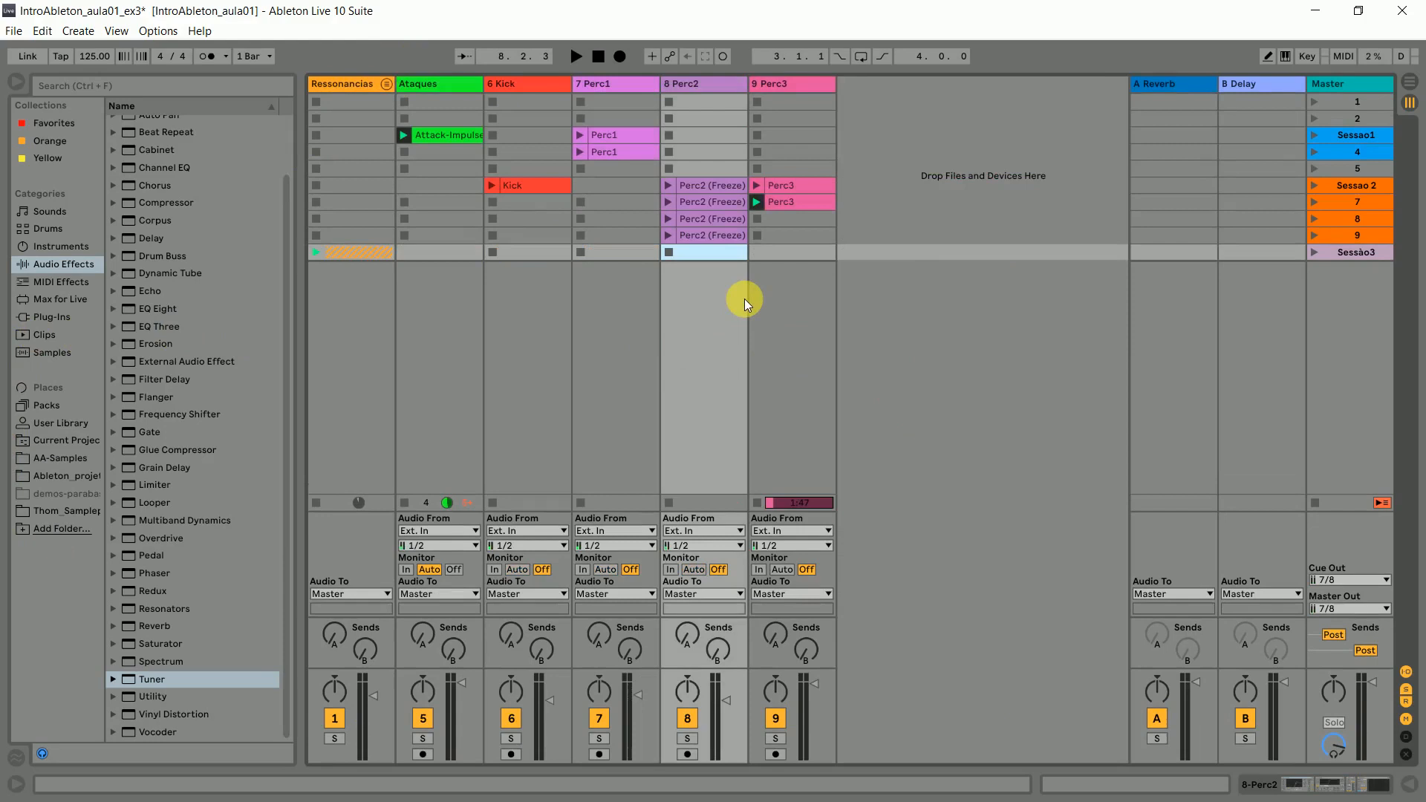